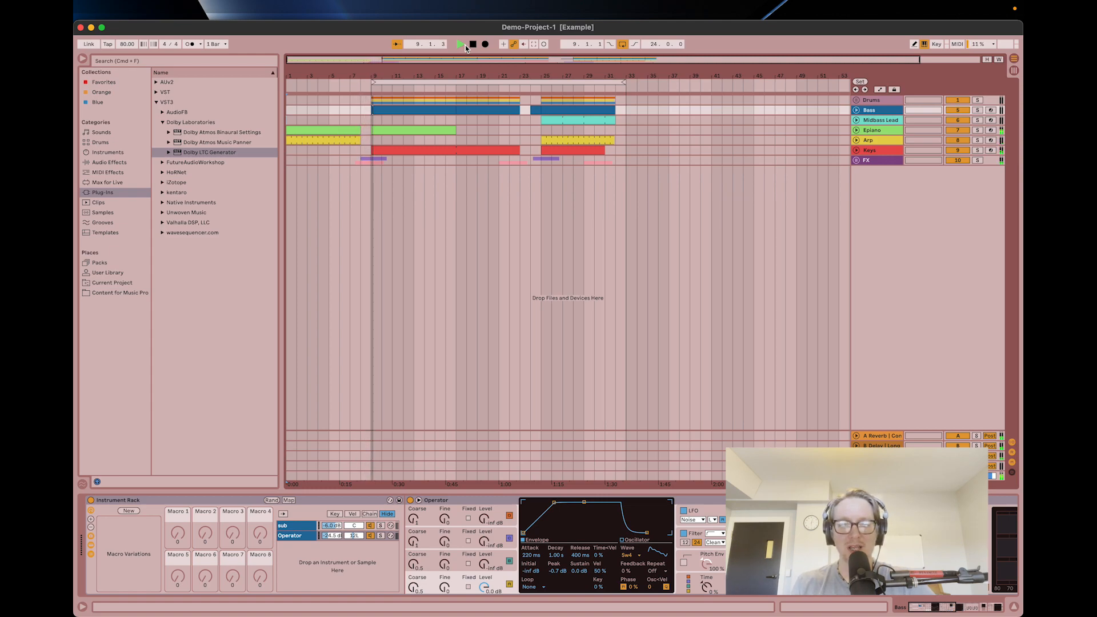
Stop playback and unfold the Drums and FX groups to show the tracks inside them.
left_click(474, 45)
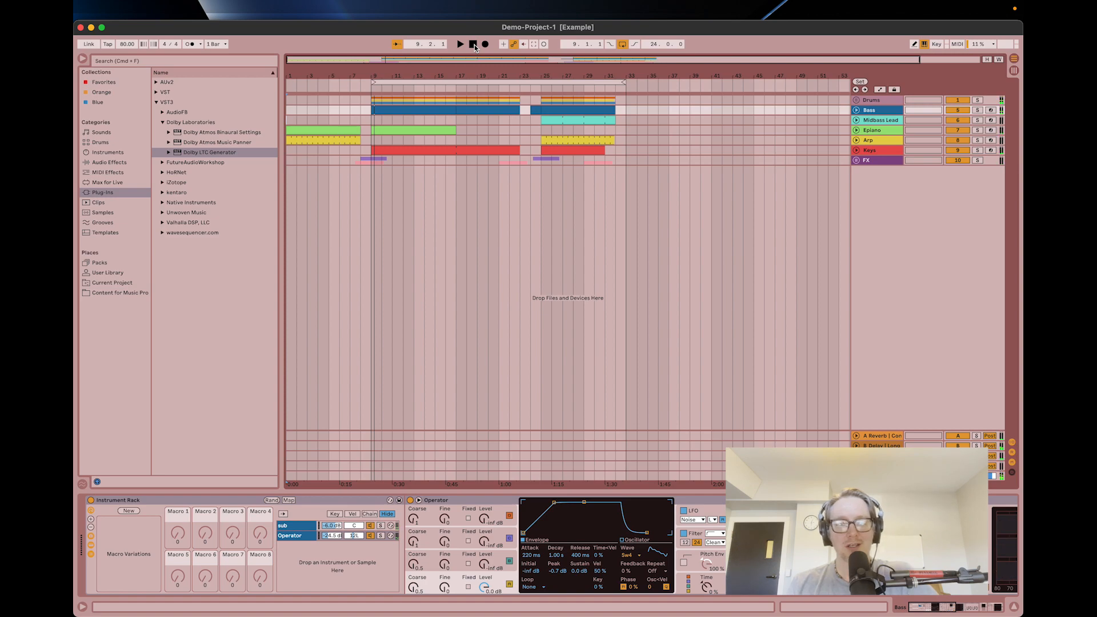
left_click(866, 284)
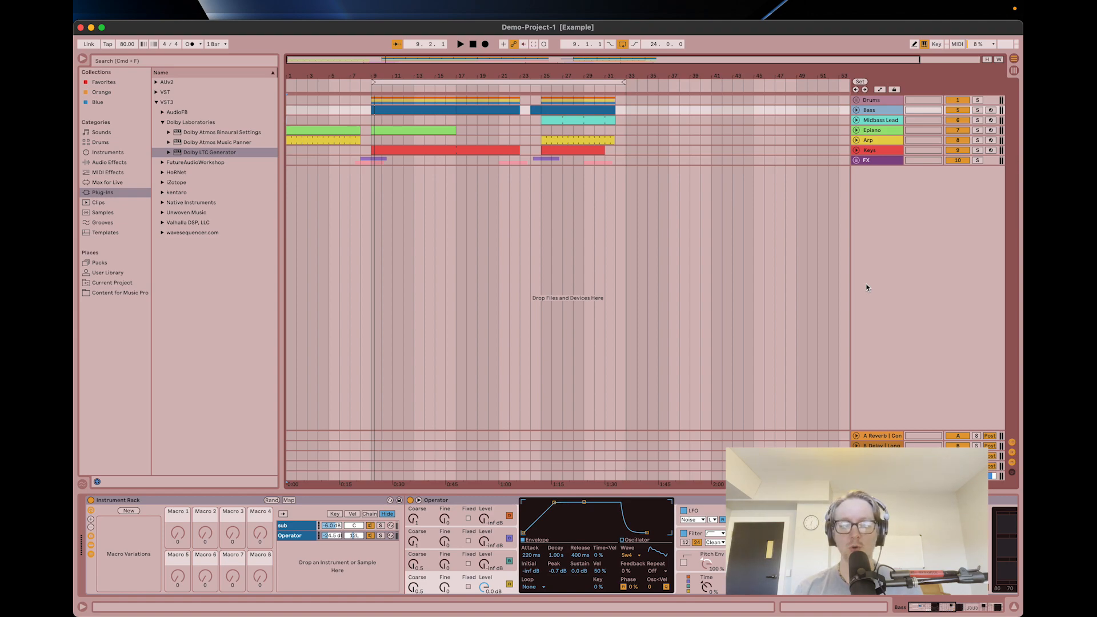
left_click(873, 99)
left_click(870, 160, "shift")
left_click(856, 161)
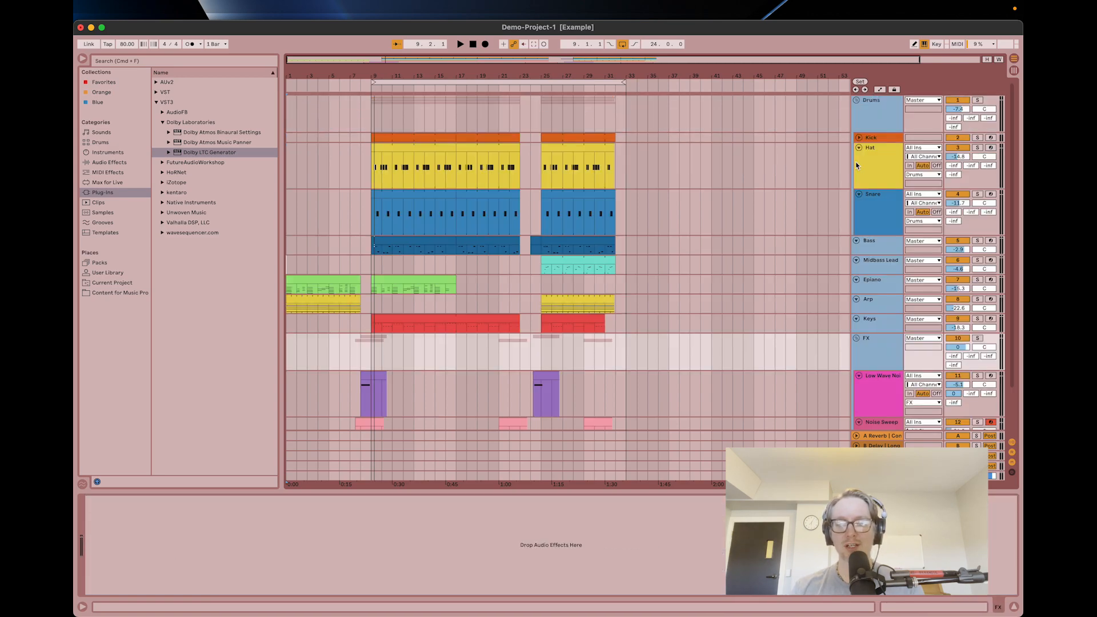
Look through the arrangement, unfold the Kick track and review the devices on the Hat, Snare, Bass, Midbass Lead and Drums tracks.
scroll(815, 238, "down", 2)
scroll(815, 237, "right", 1)
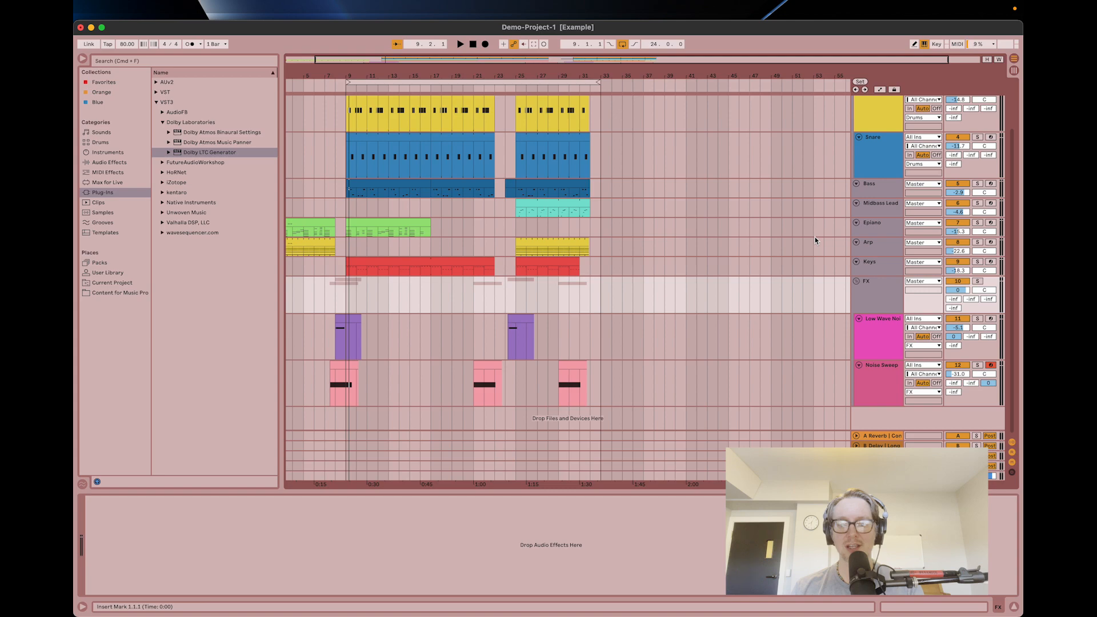
scroll(815, 236, "up", 2)
scroll(814, 237, "left", 1)
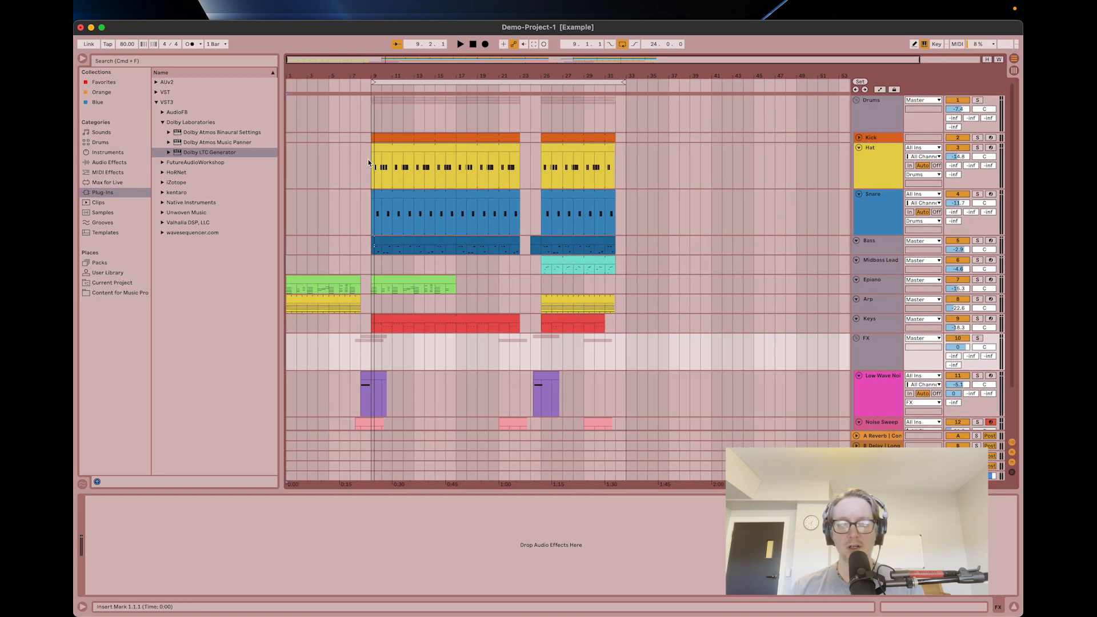
left_click(372, 173)
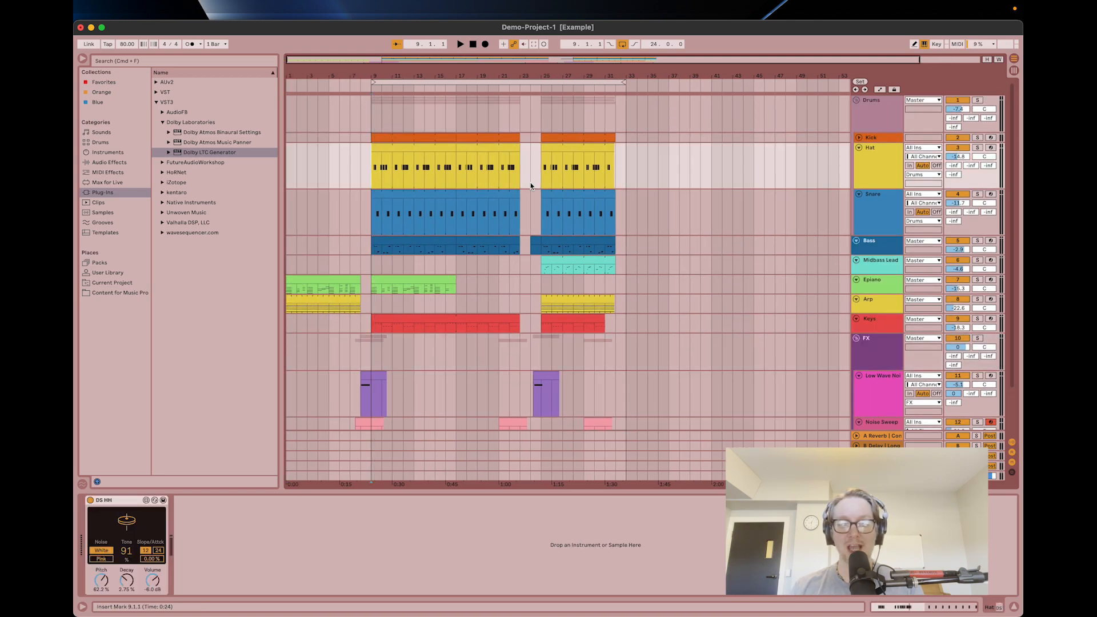
left_click(858, 137)
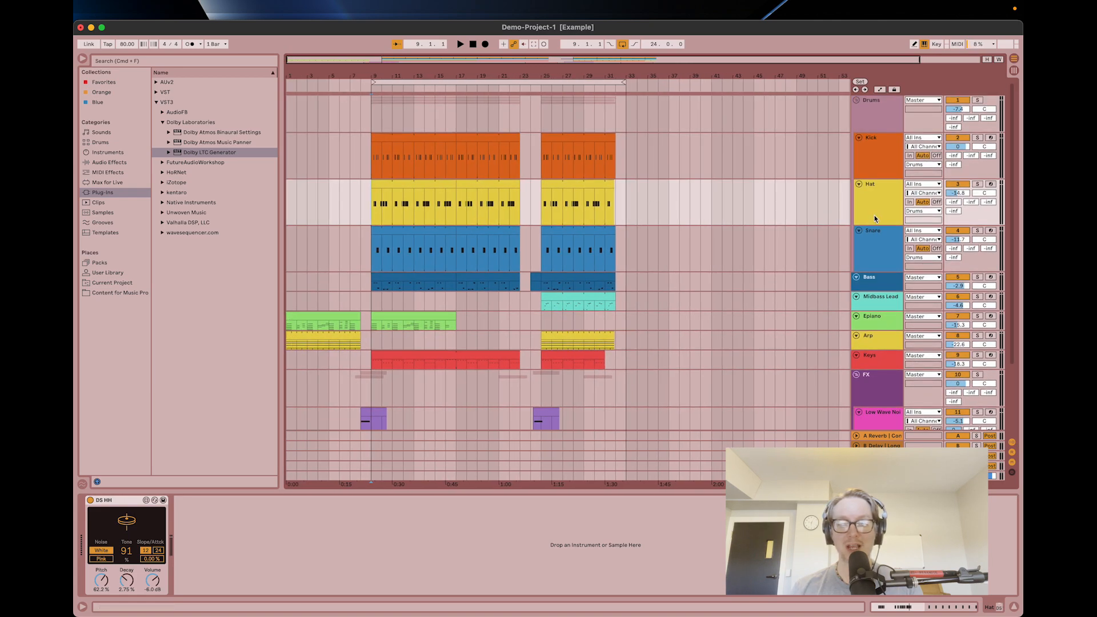
left_click(873, 246)
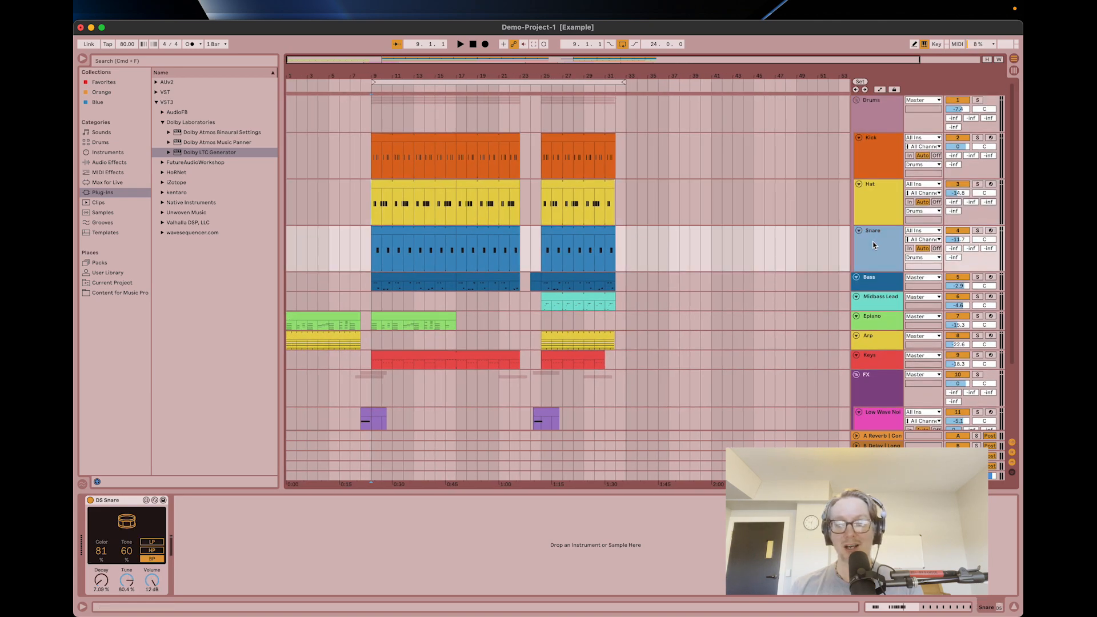
left_click(877, 284)
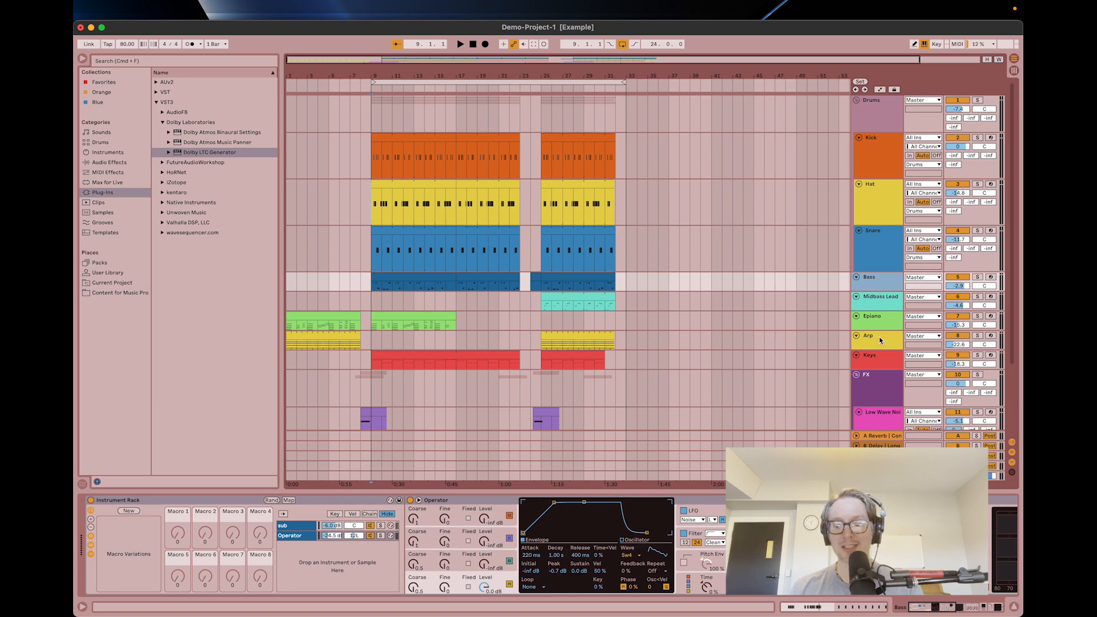
left_click(880, 310)
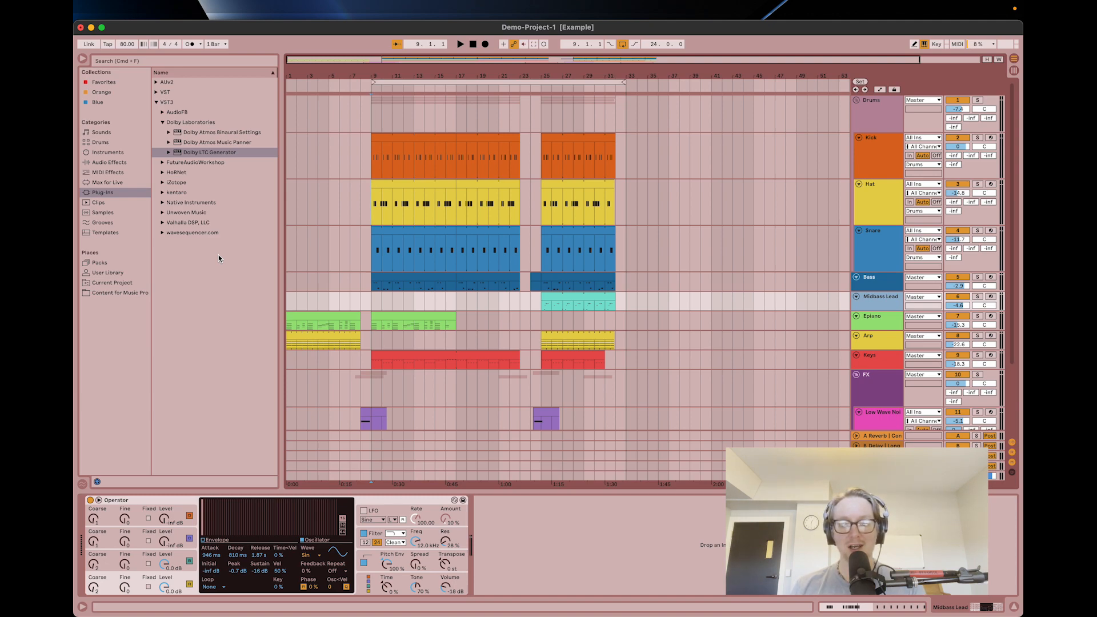
left_click(881, 125)
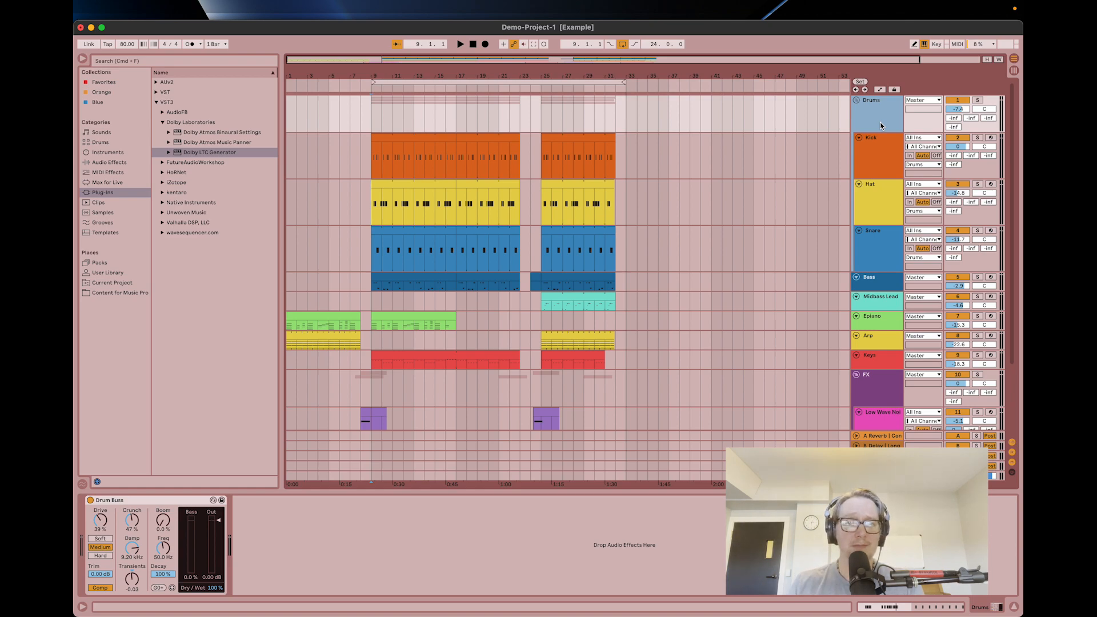
Switch to Dolby Atmos Renderer, review the audio input device options in its preferences and leave them without changes.
key("super+Tab")
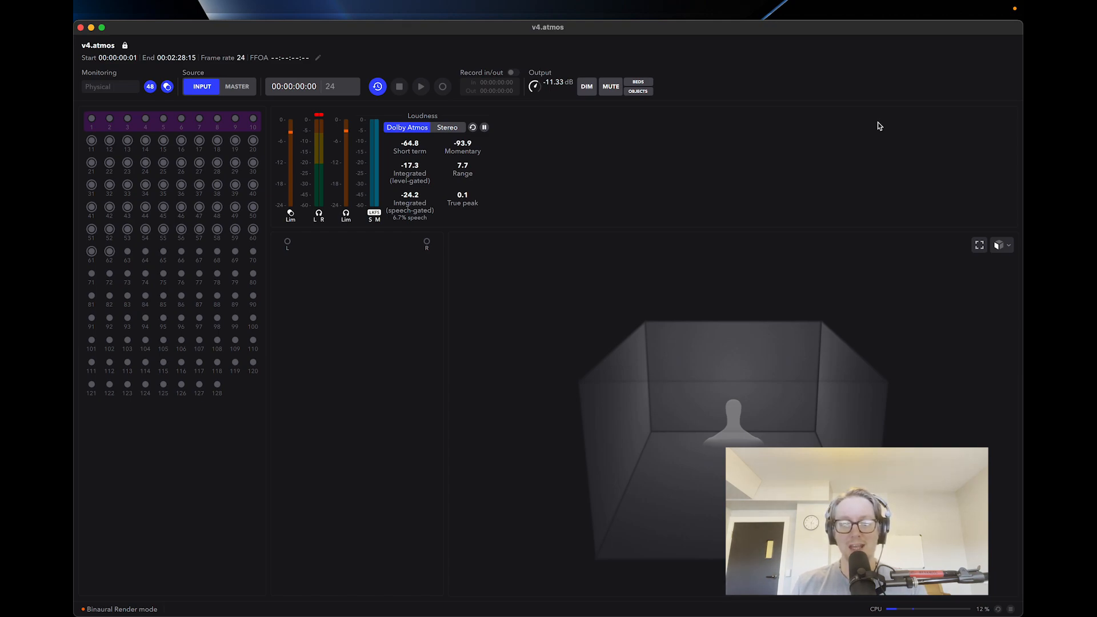
key("super+comma")
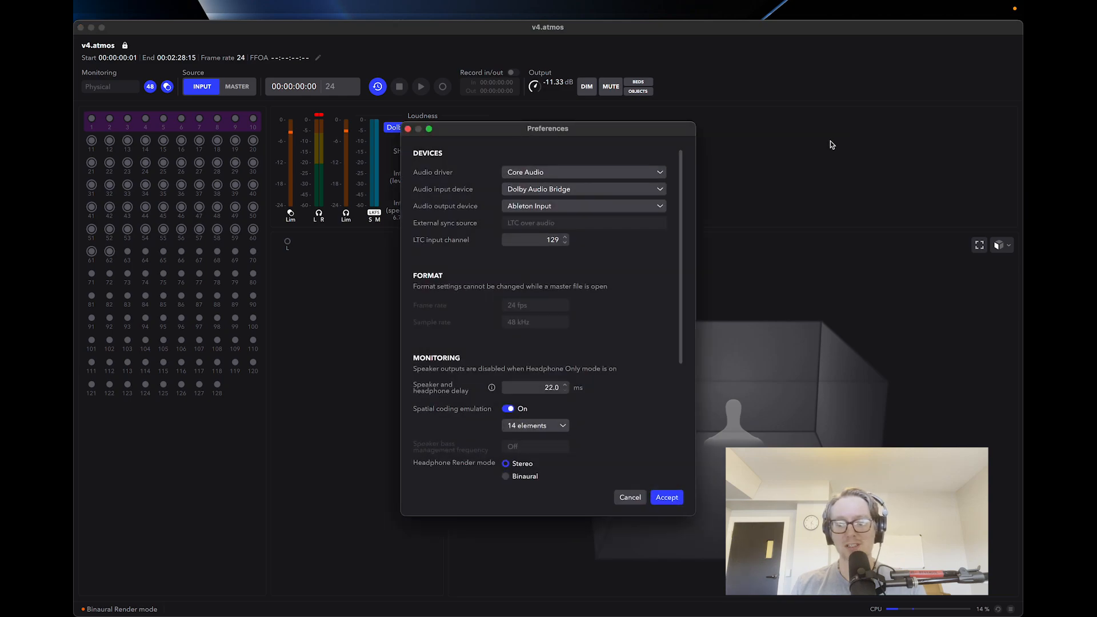
left_click(664, 189)
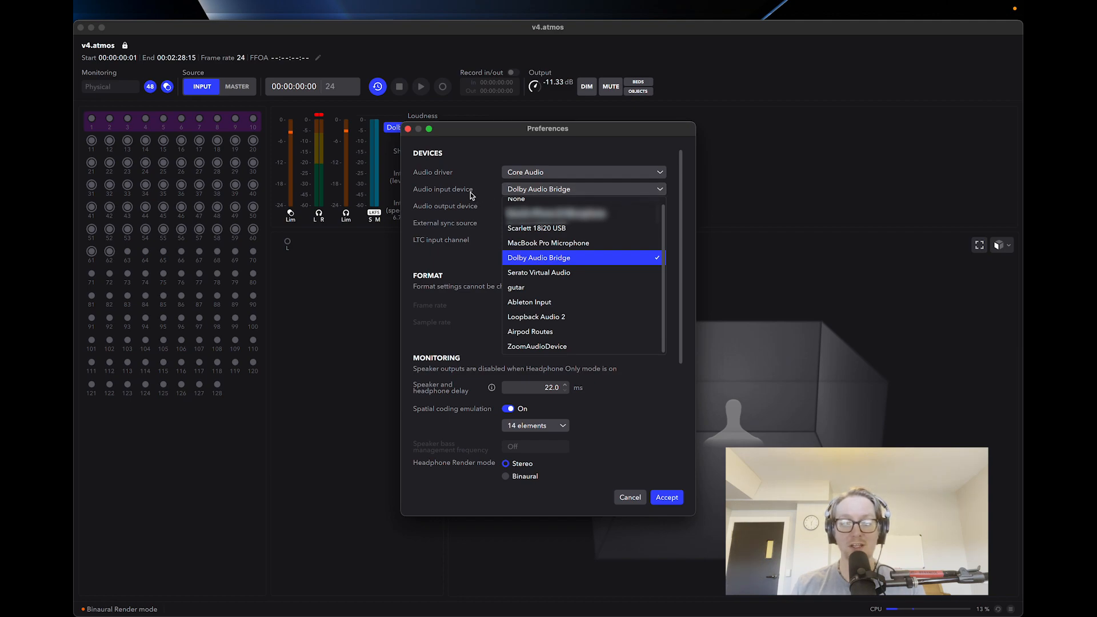
scroll(548, 251, "up", 1)
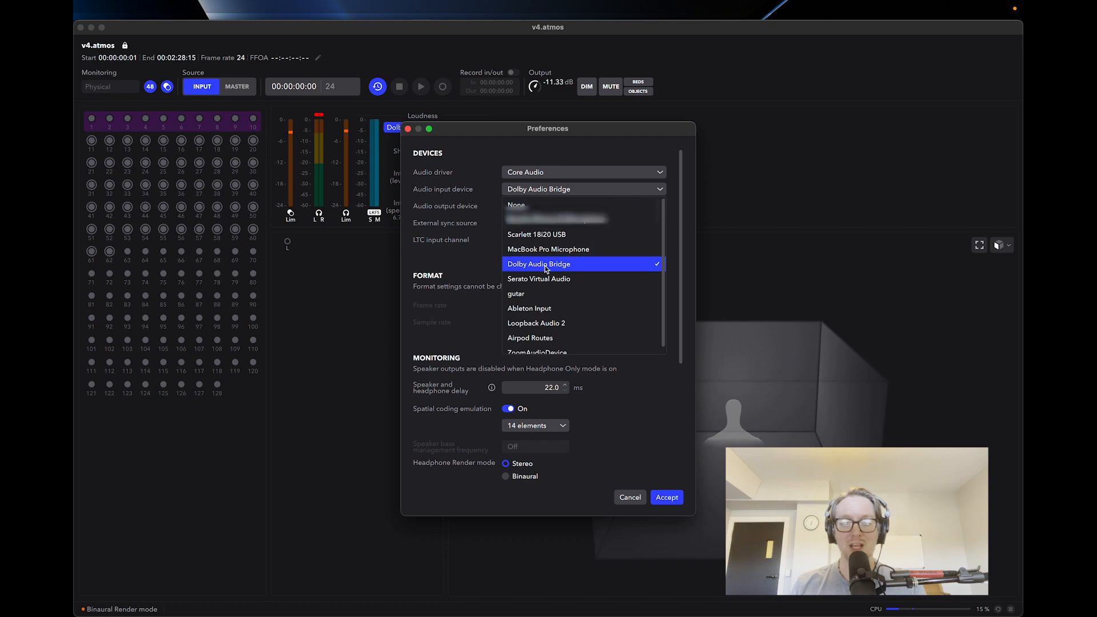
left_click(453, 208)
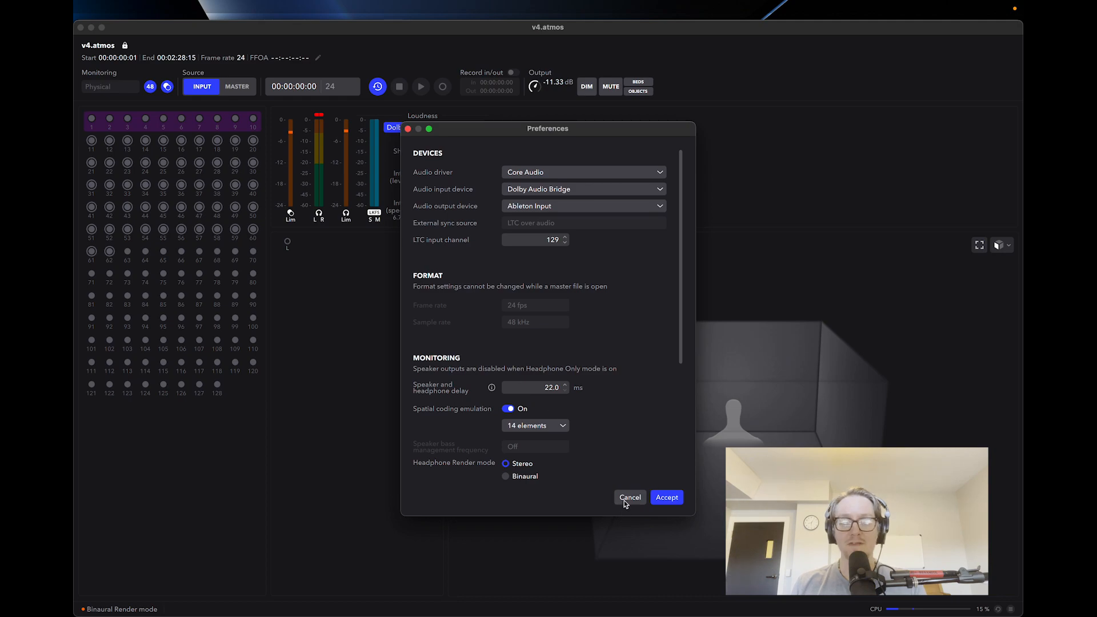
left_click(629, 498)
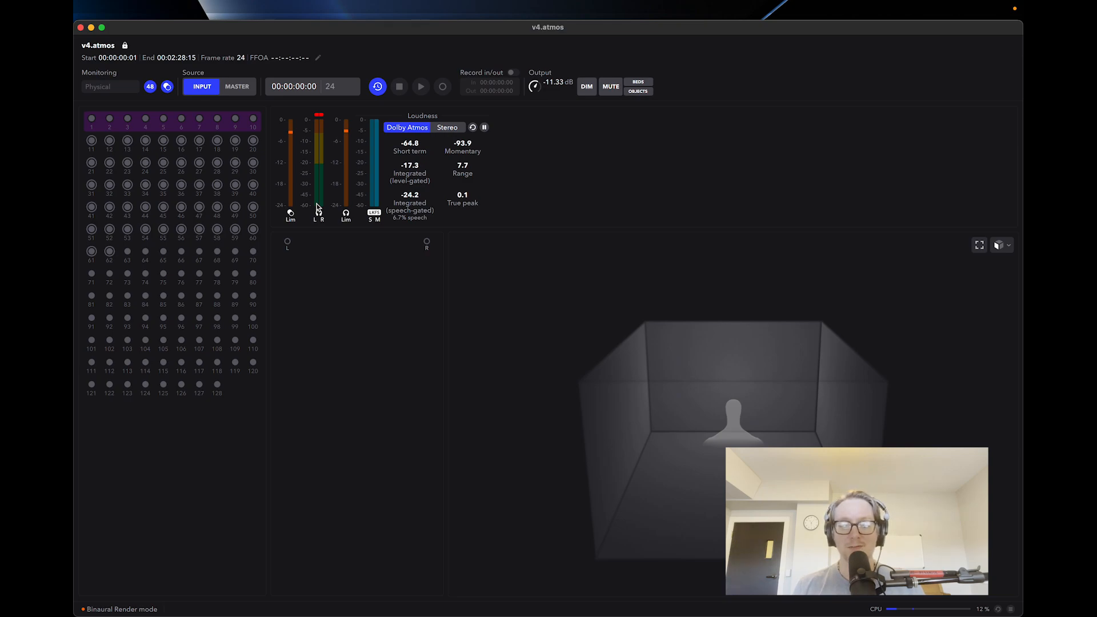
Return to Ableton Live, show the Session view mixer and check the audio output device in the preferences.
key("super+Tab")
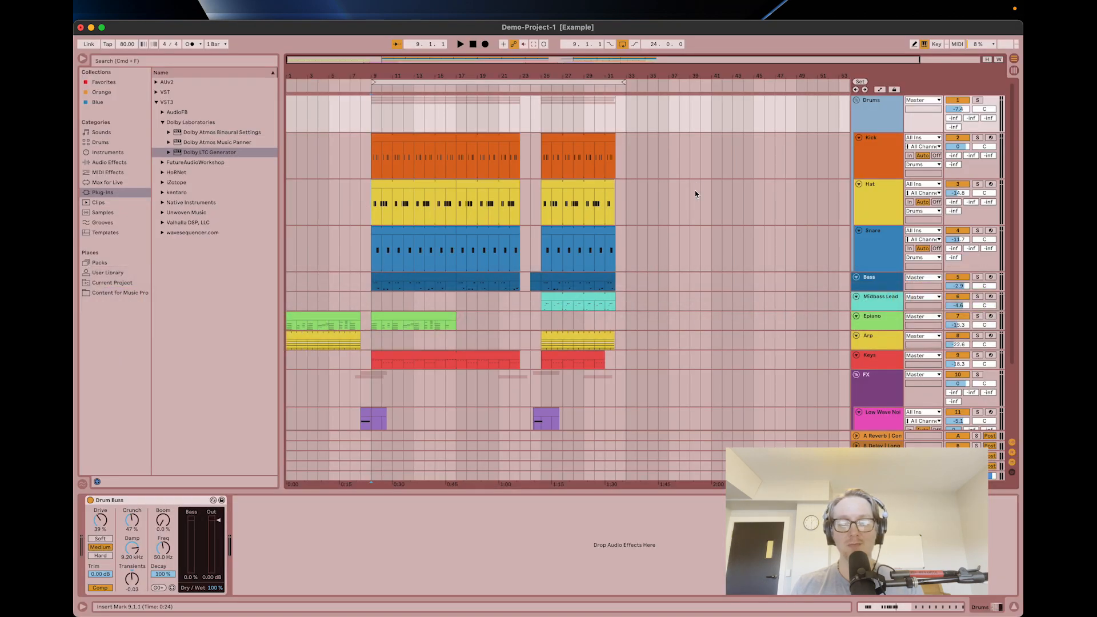
scroll(885, 365, "down", 4)
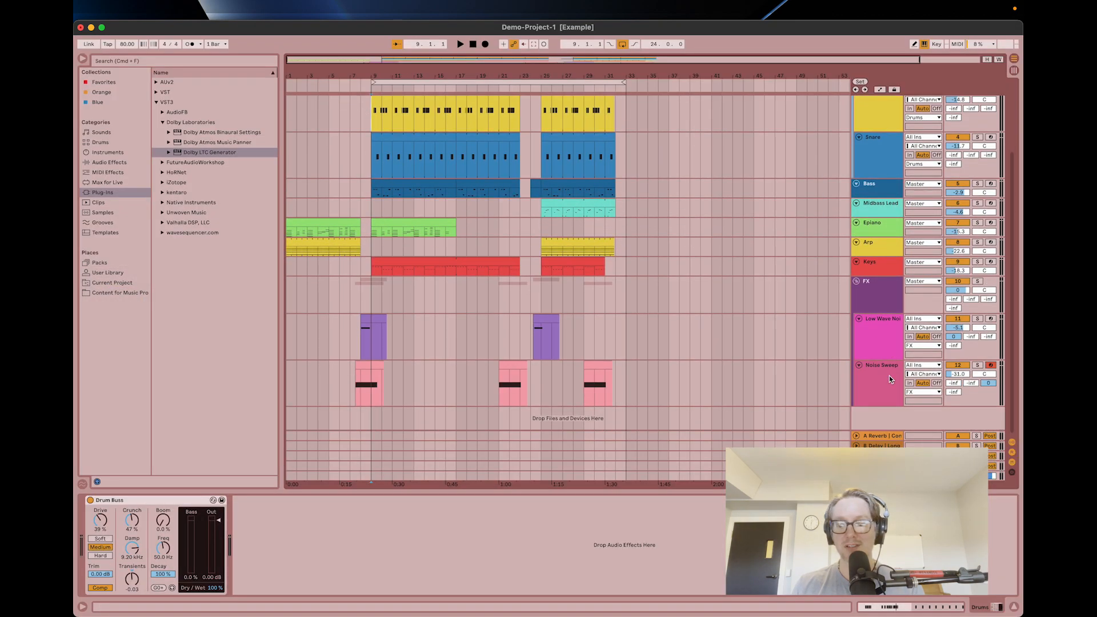
key("Tab")
key("space")
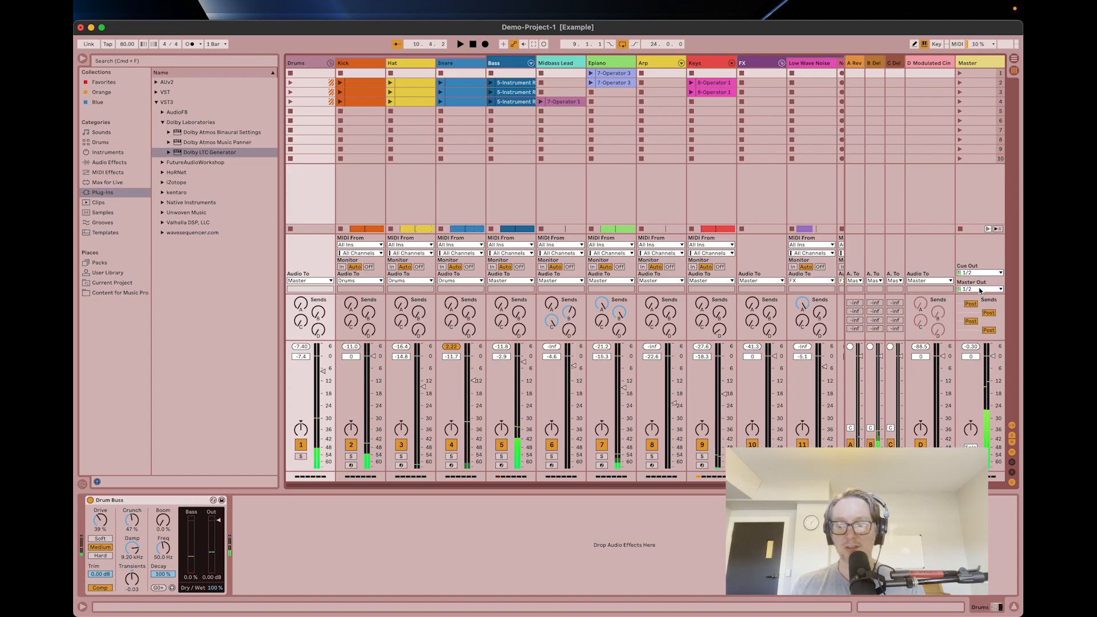
key("super+comma")
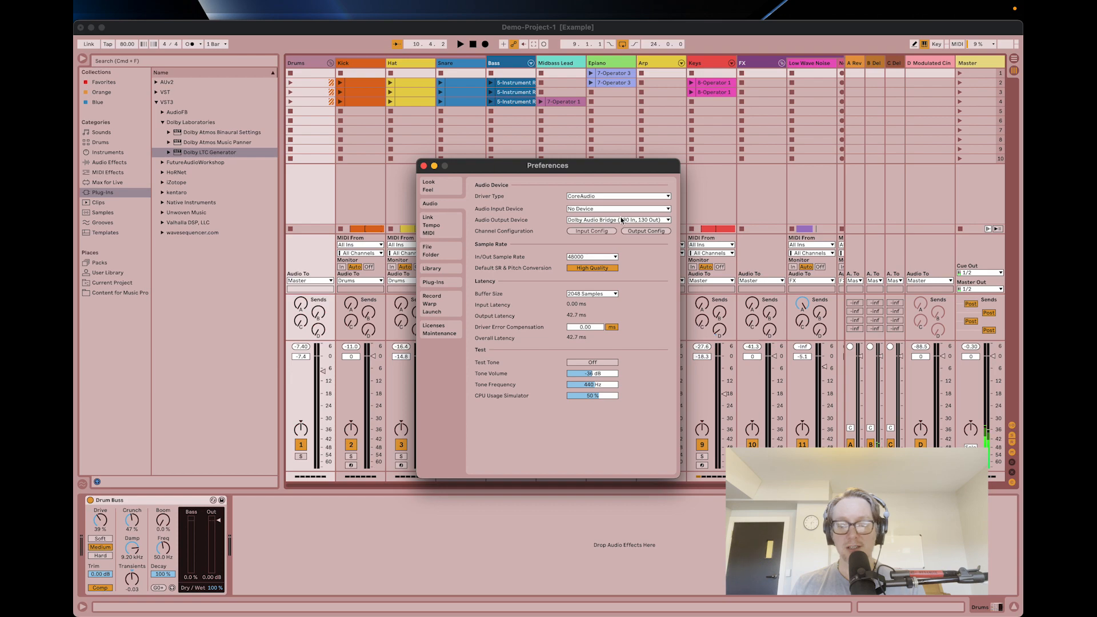
left_click(424, 166)
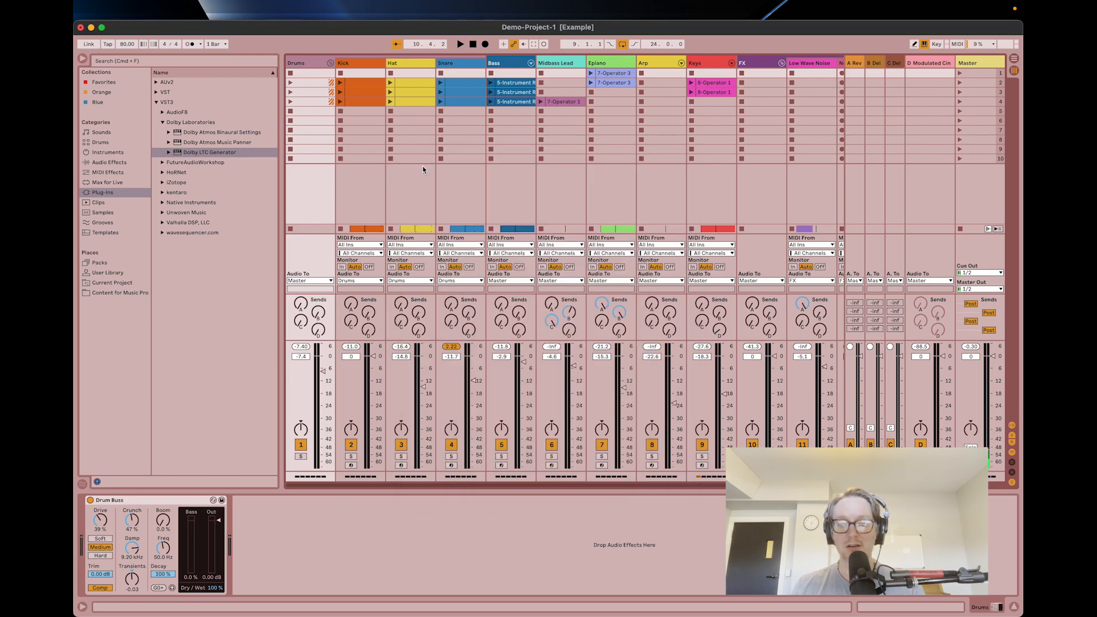
Play the song in Ableton Live and check in Dolby Atmos Renderer which input channels receive signal.
key("space")
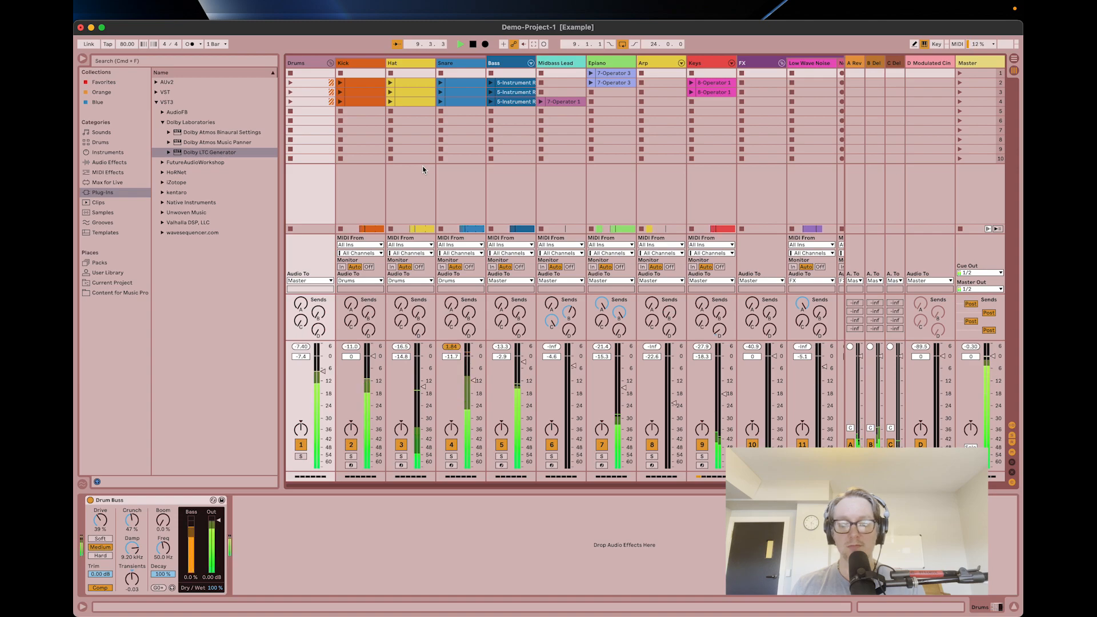
key("super+Tab")
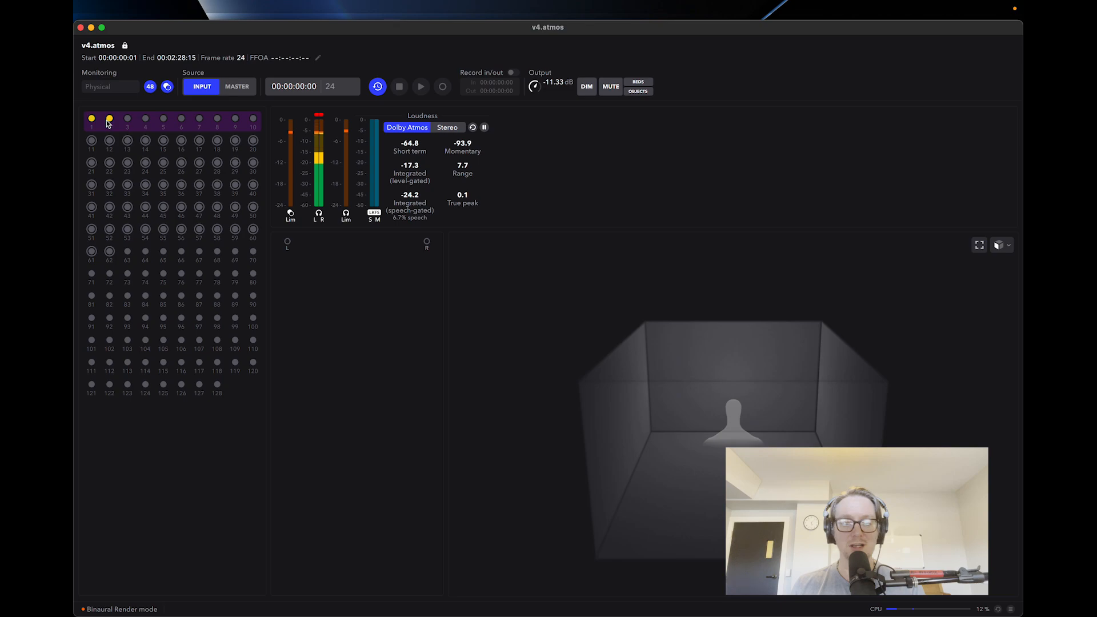
key("super+Tab")
key("super+Tab")
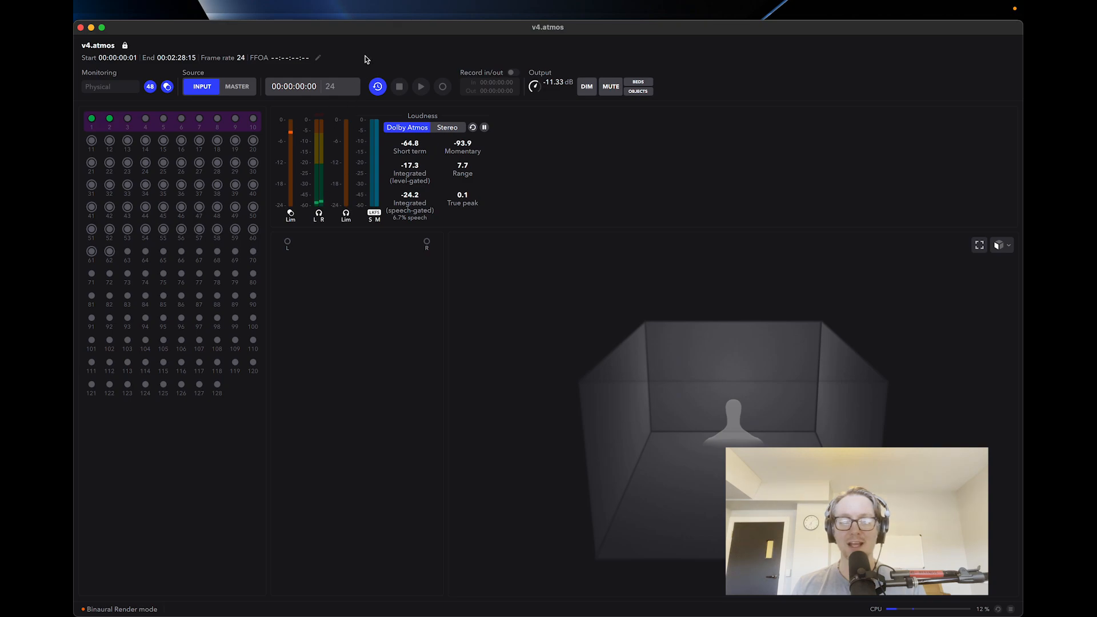
key("super+Tab")
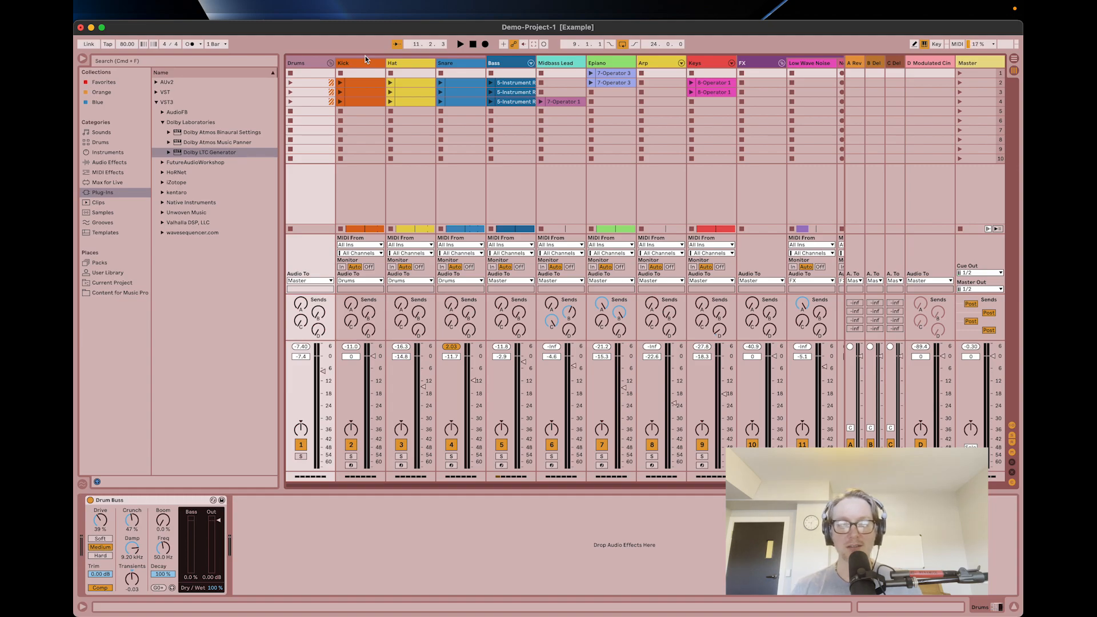
key("super+Tab")
key("super+Tab")
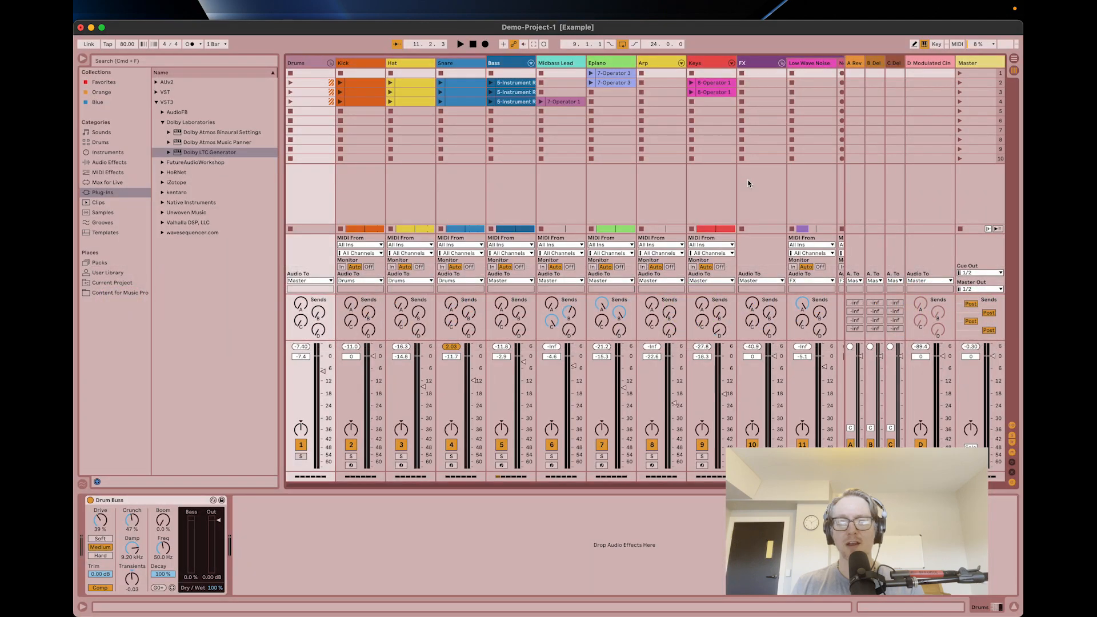
Select the Drums group track and add the VST3 Dolby Atmos Music Panner plug-in to it.
scroll(661, 235, "right", 4)
scroll(660, 234, "left", 4)
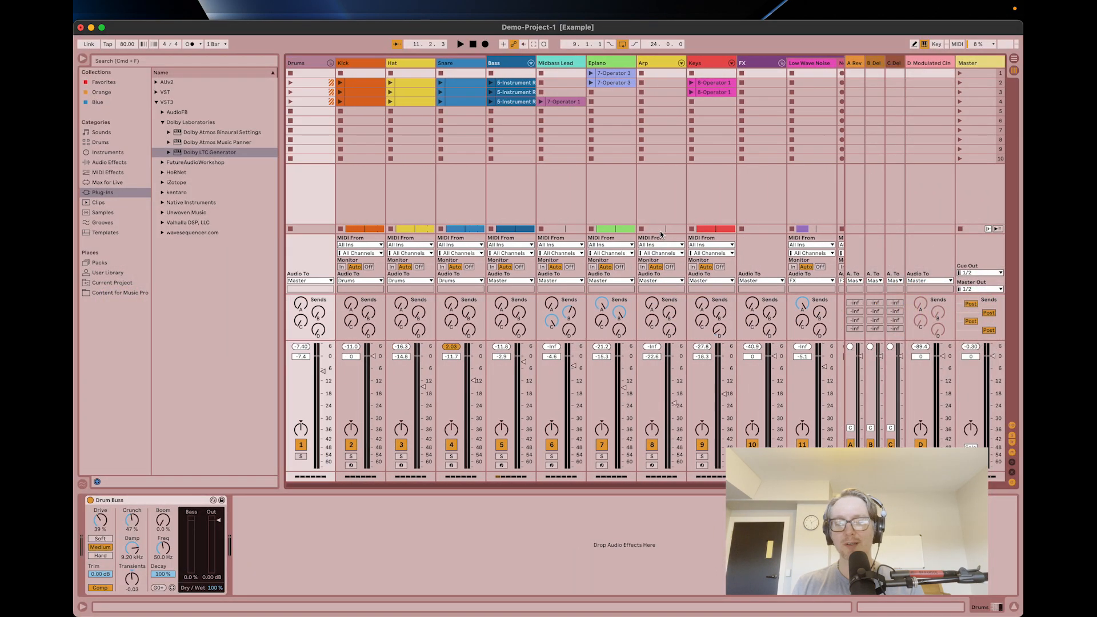
left_click(649, 190)
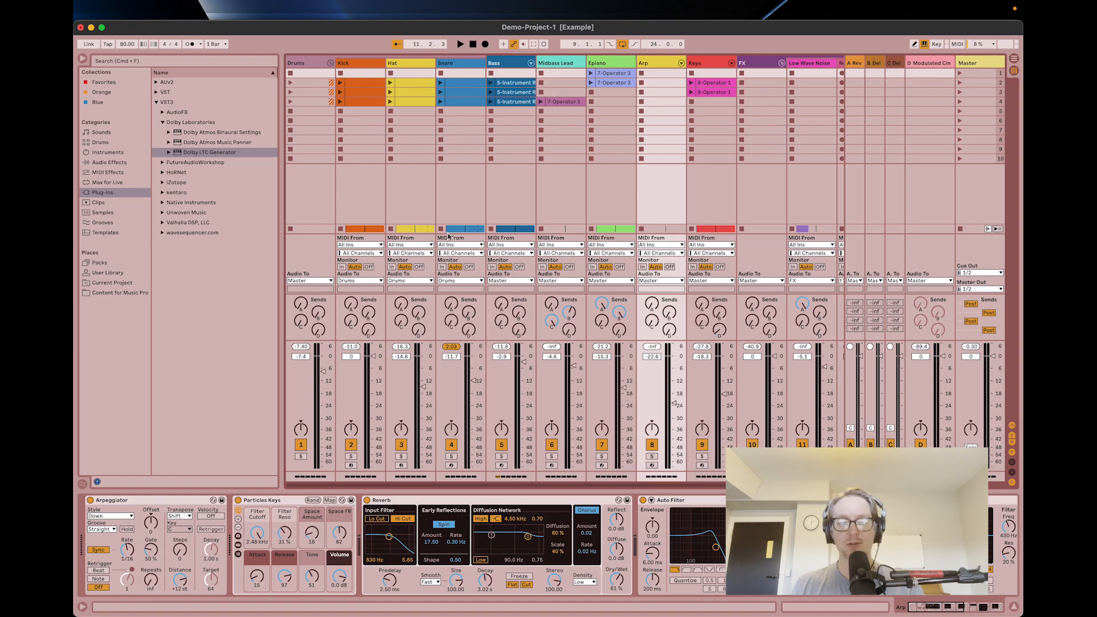
left_click(441, 173)
left_click(298, 59)
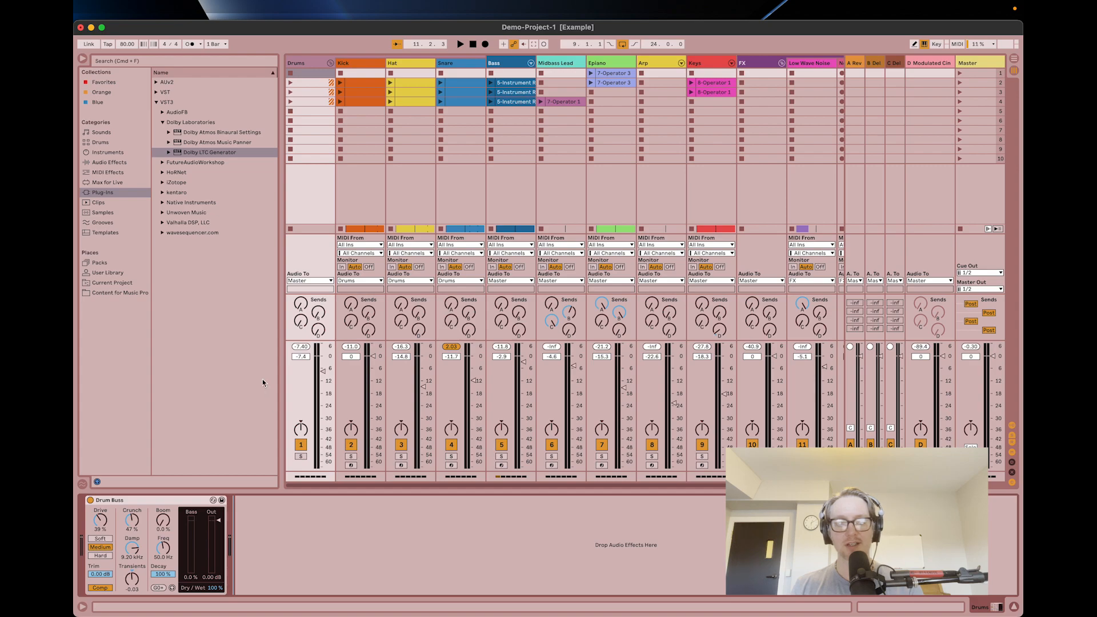
left_click(219, 143)
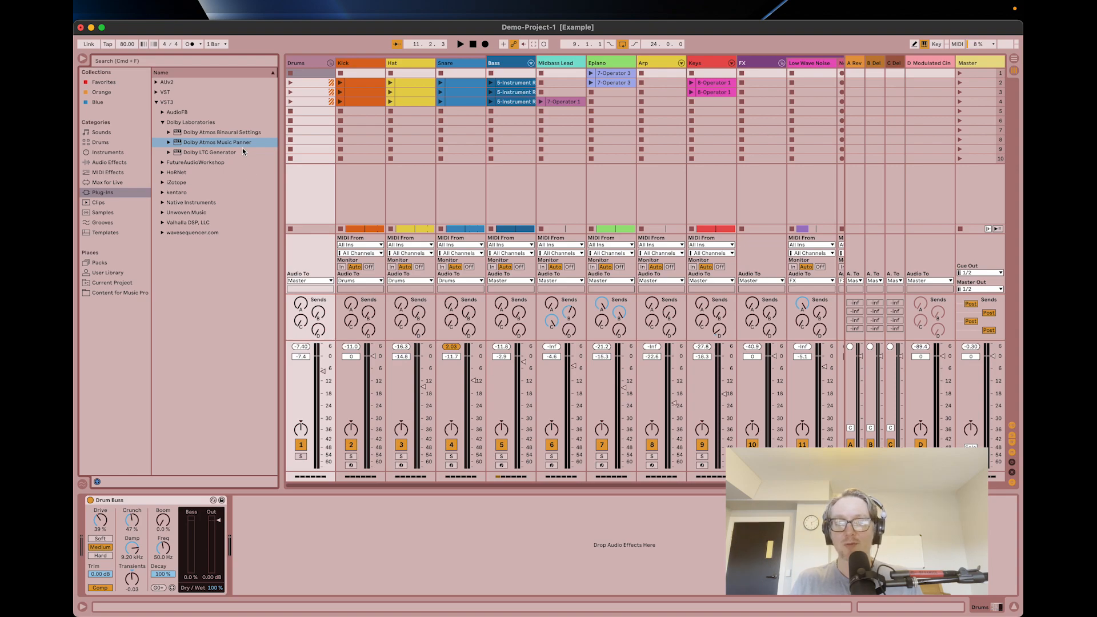
double_click(235, 142)
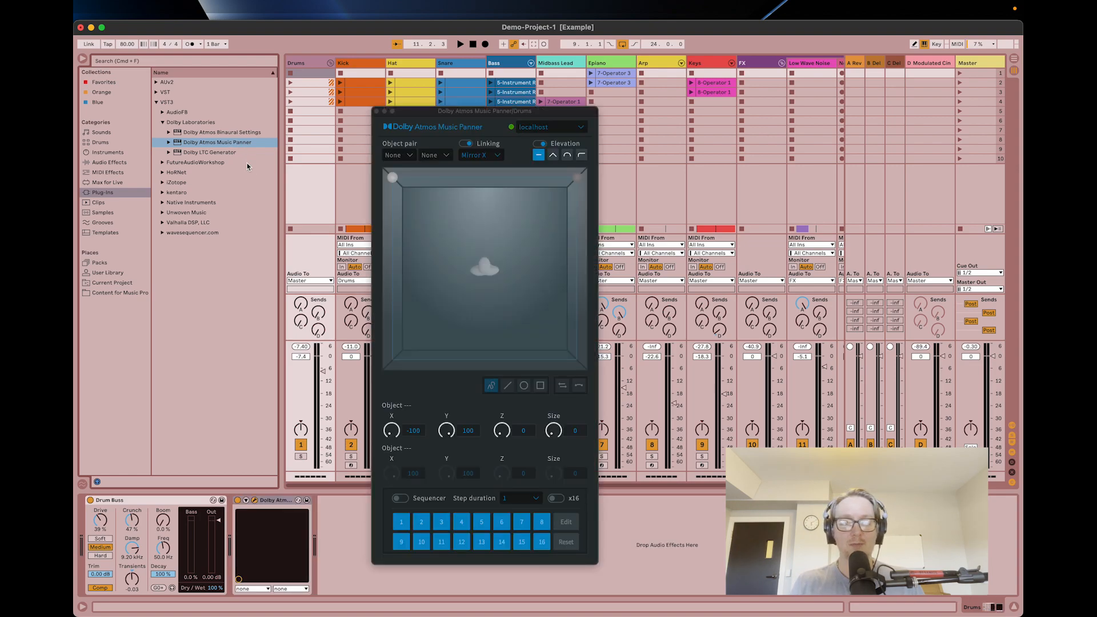
Move the panner window aside and play the song briefly to check the drum signal in the panner.
left_click_drag(414, 114, 654, 56)
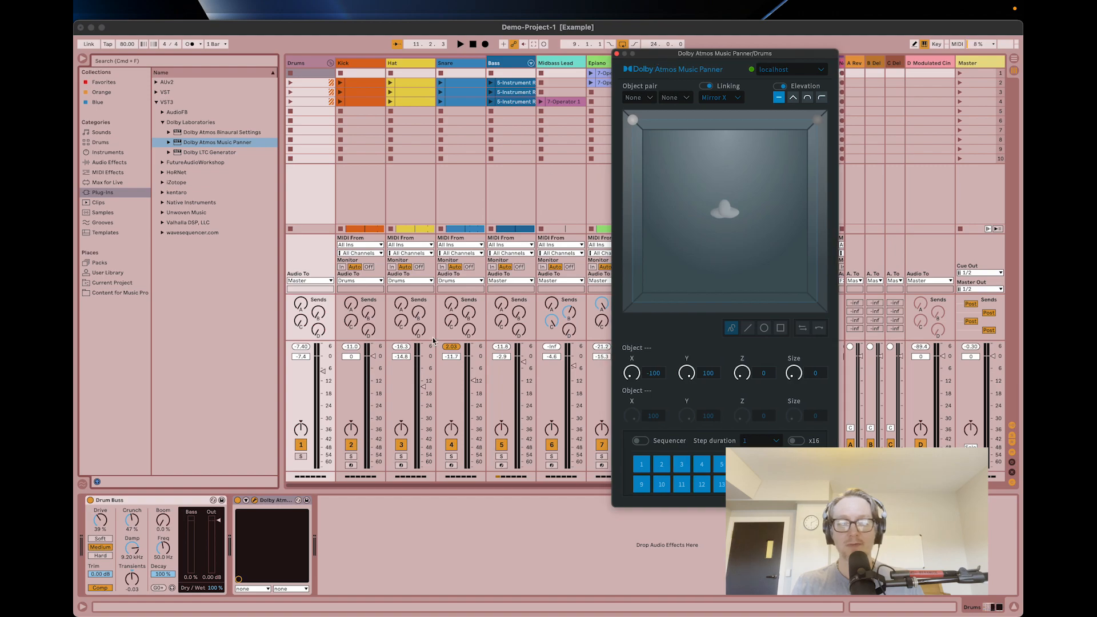
key("space")
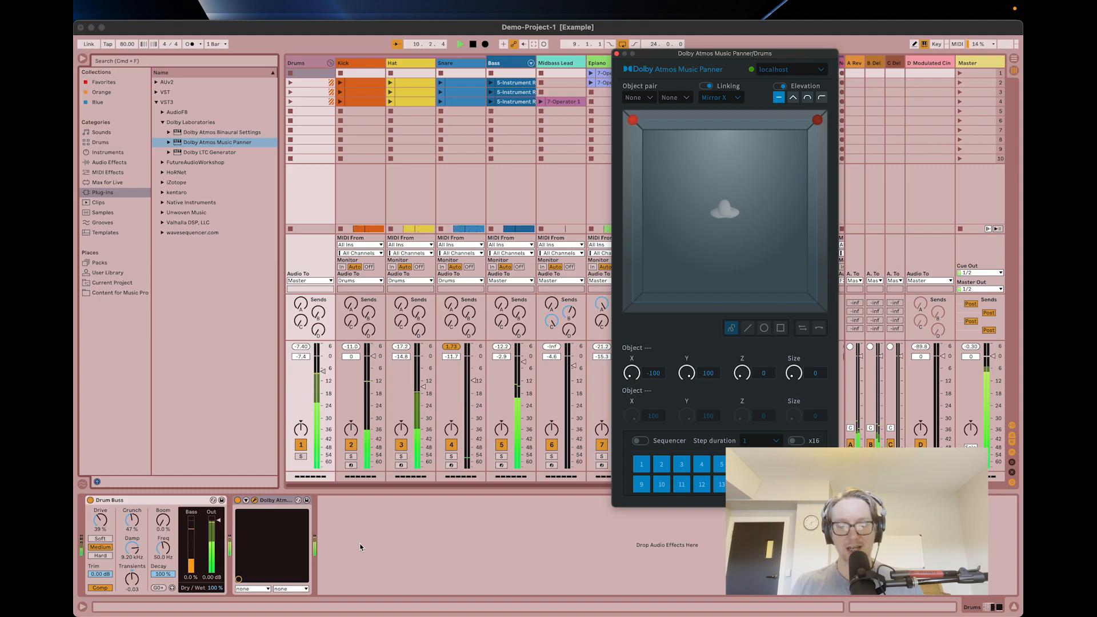
key("space")
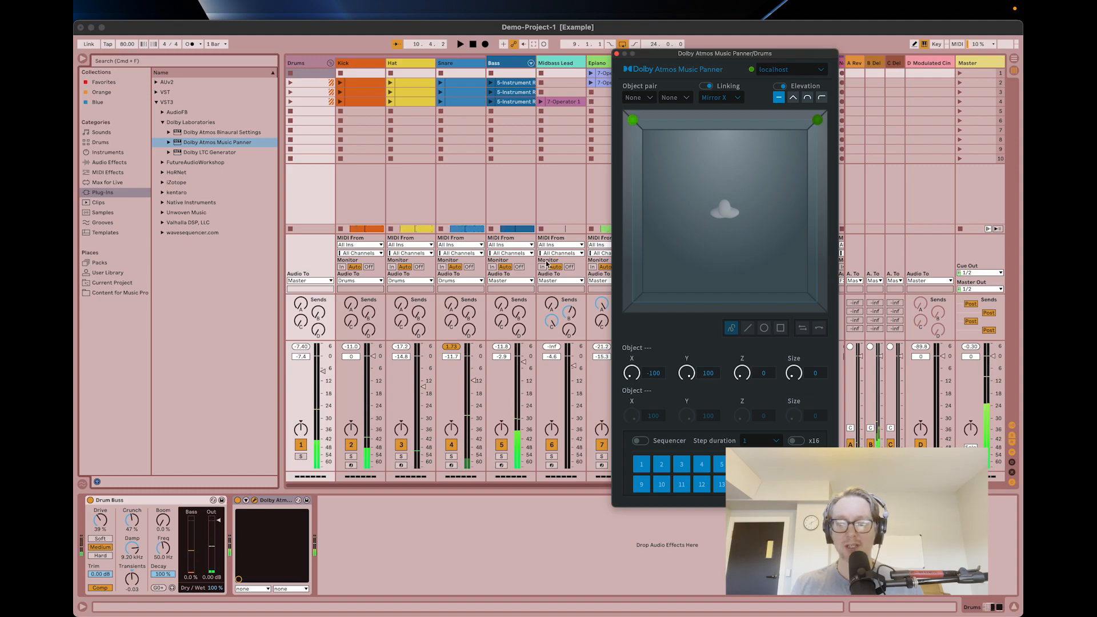
Assign objects 11 and 12 as the object pair in the Drums track's Dolby Atmos Music Panner.
left_click_drag(632, 120, 620, 122)
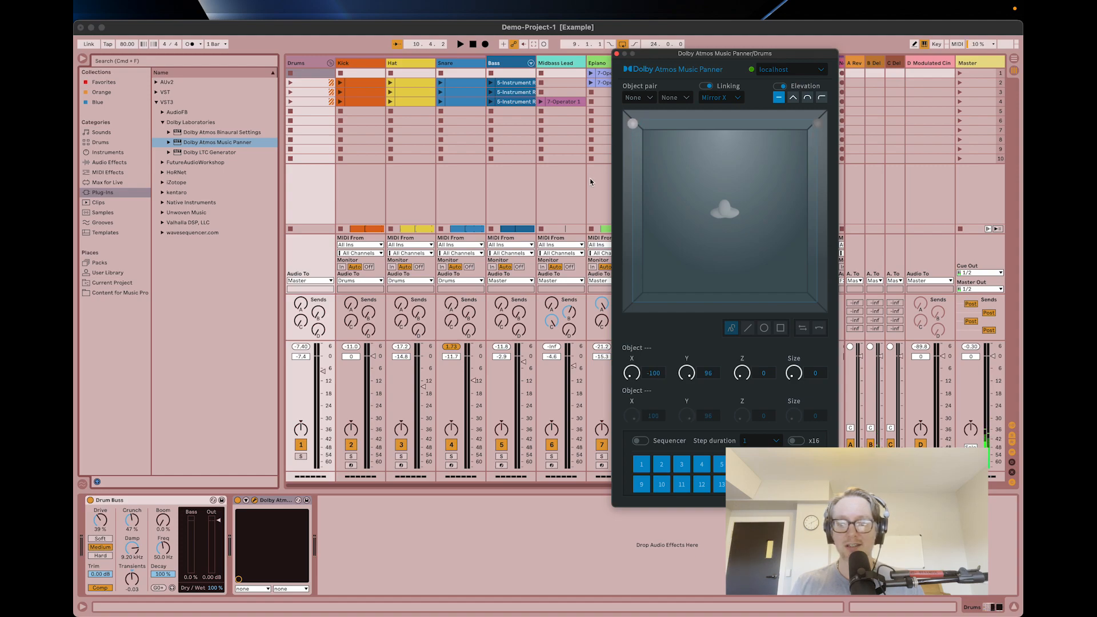
left_click(651, 96)
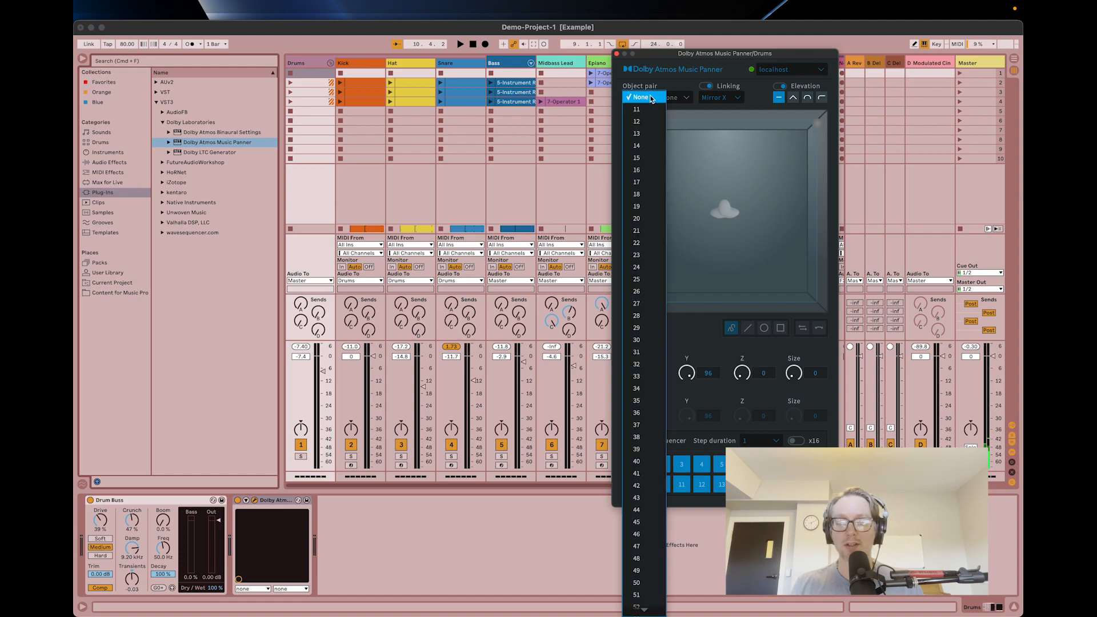
left_click(641, 109)
left_click(683, 99)
left_click(680, 122)
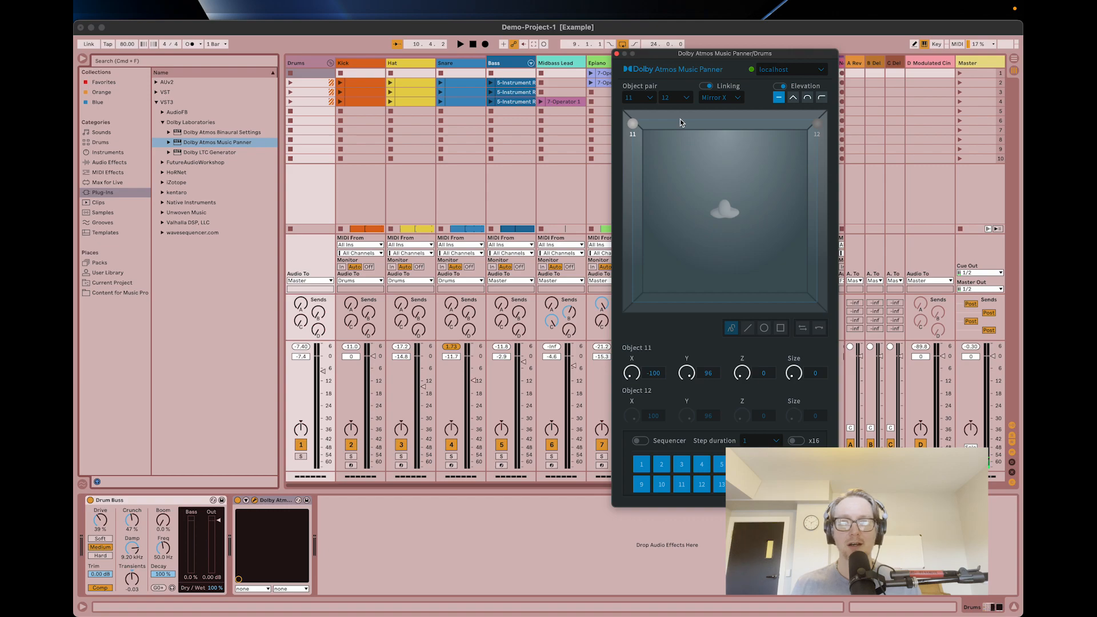
Move object 11 along the front wall to about X -45, Y 100 and try the Mirror Y linking mode.
left_click_drag(633, 124, 683, 112)
left_click(736, 98)
left_click(733, 115)
left_click(729, 99)
left_click(721, 134)
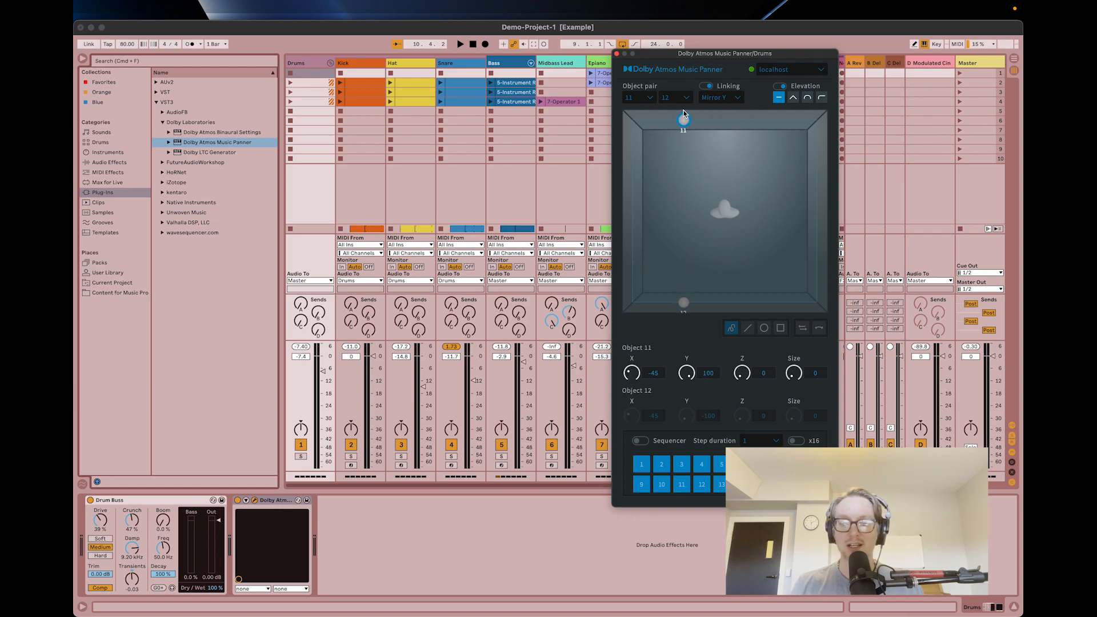
Set the linking mode to Mirror X and move object 11 to the front-left corner at X -100, Y 100.
left_click(724, 100)
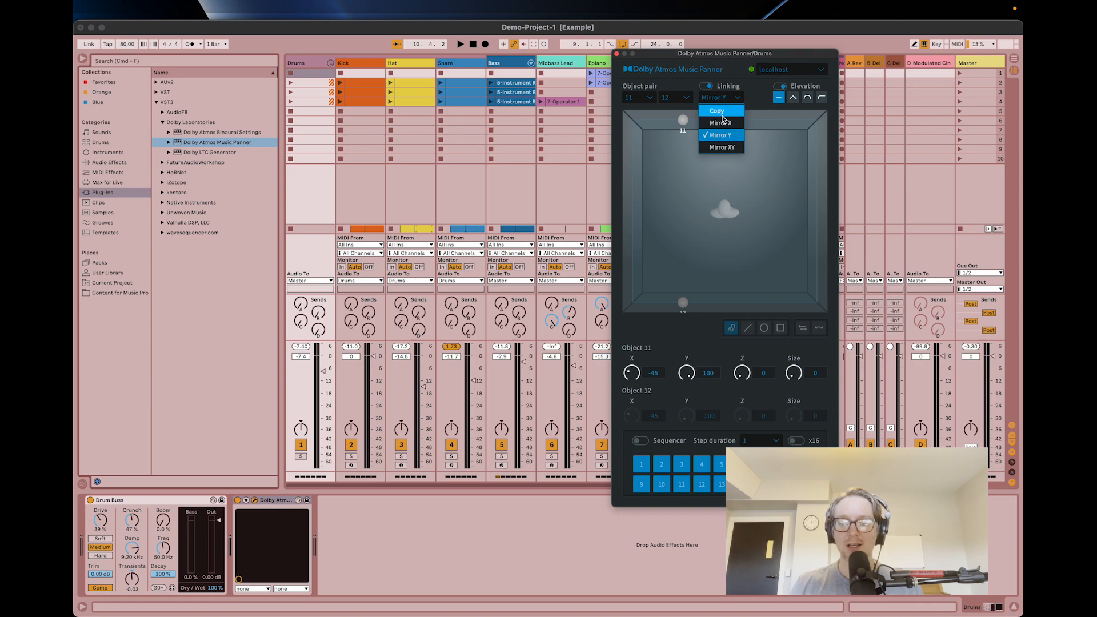
left_click(721, 124)
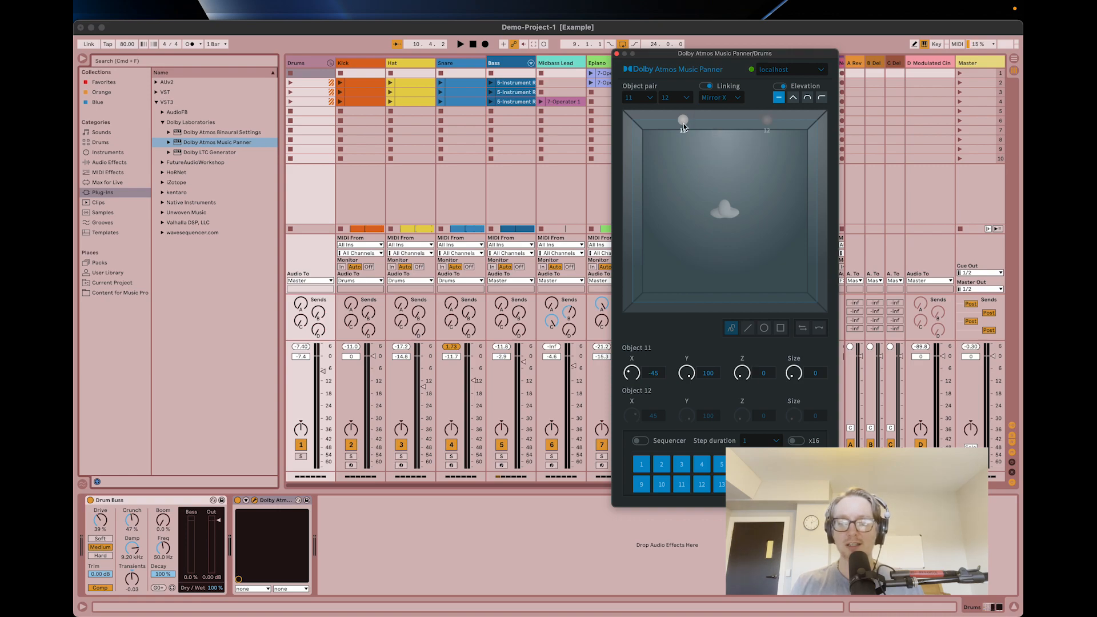
left_click_drag(683, 124, 631, 116)
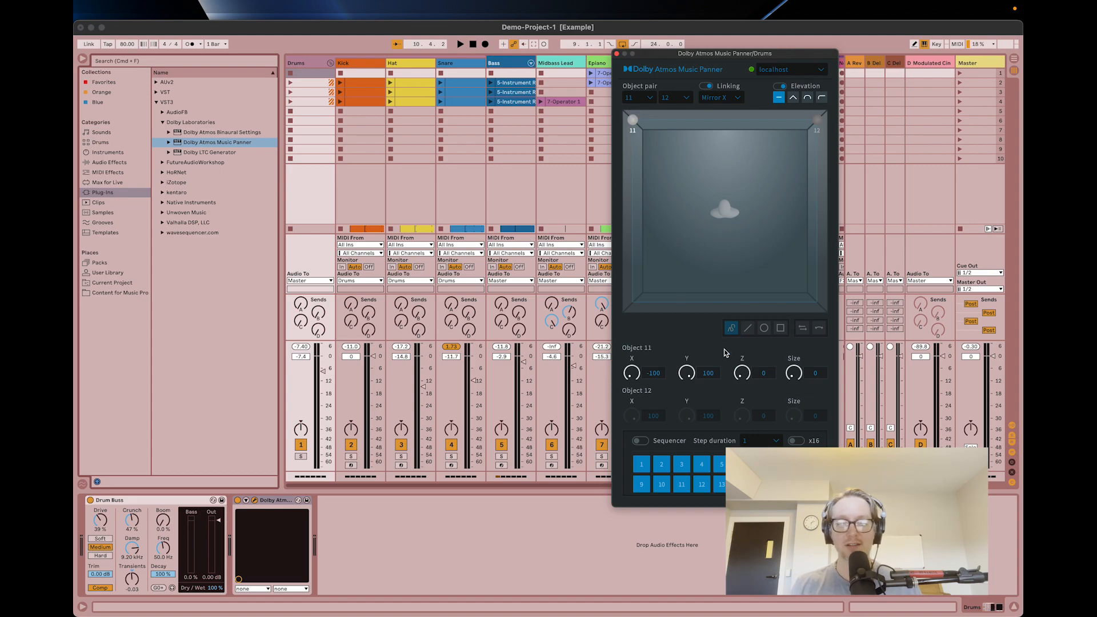
Route the Drums group's audio output to Ext. Out channels 11/12.
left_click(312, 280)
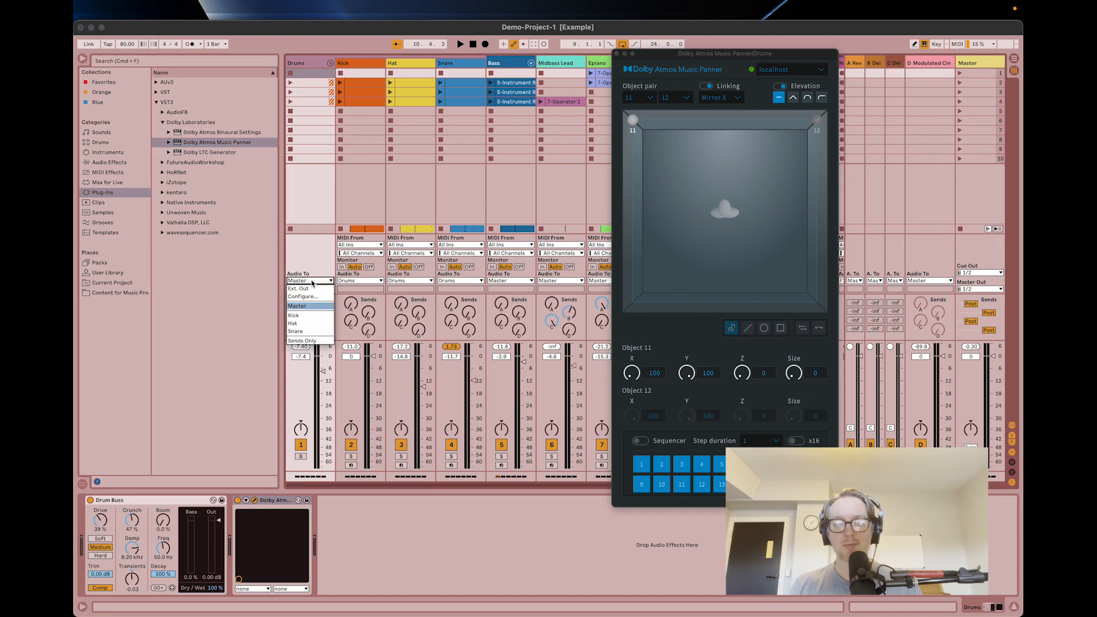
left_click(315, 261)
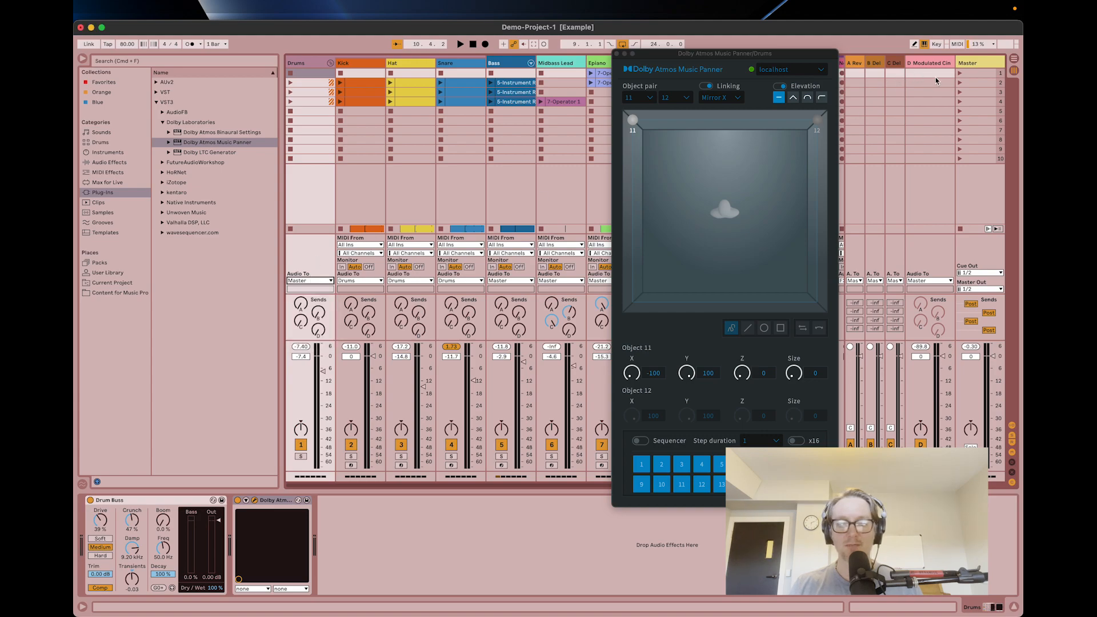
left_click(971, 61)
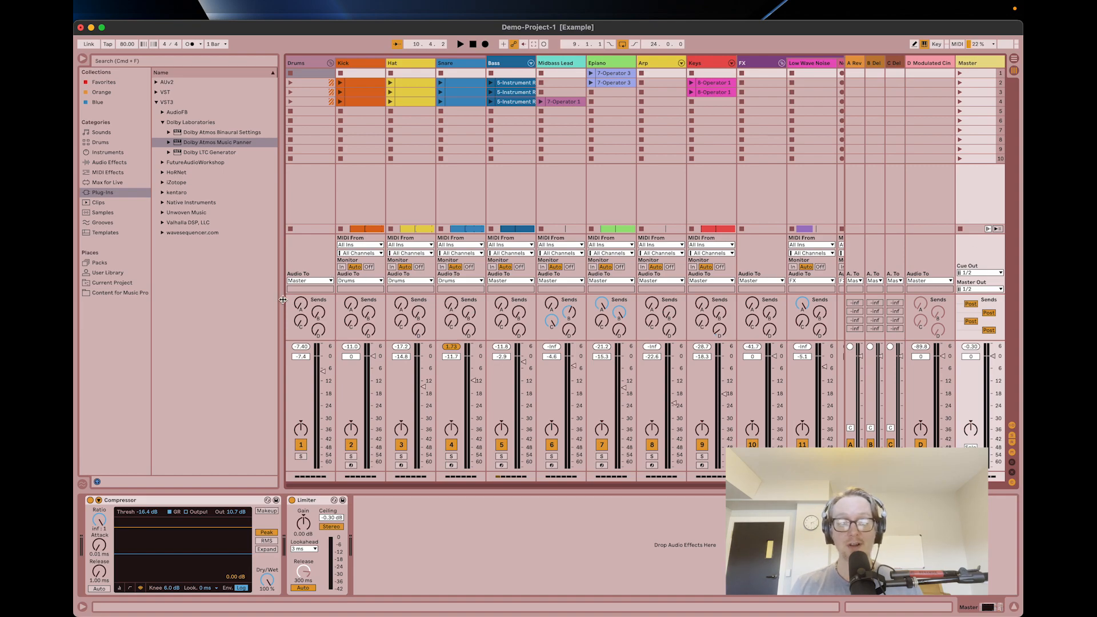
left_click(306, 280)
left_click(303, 288)
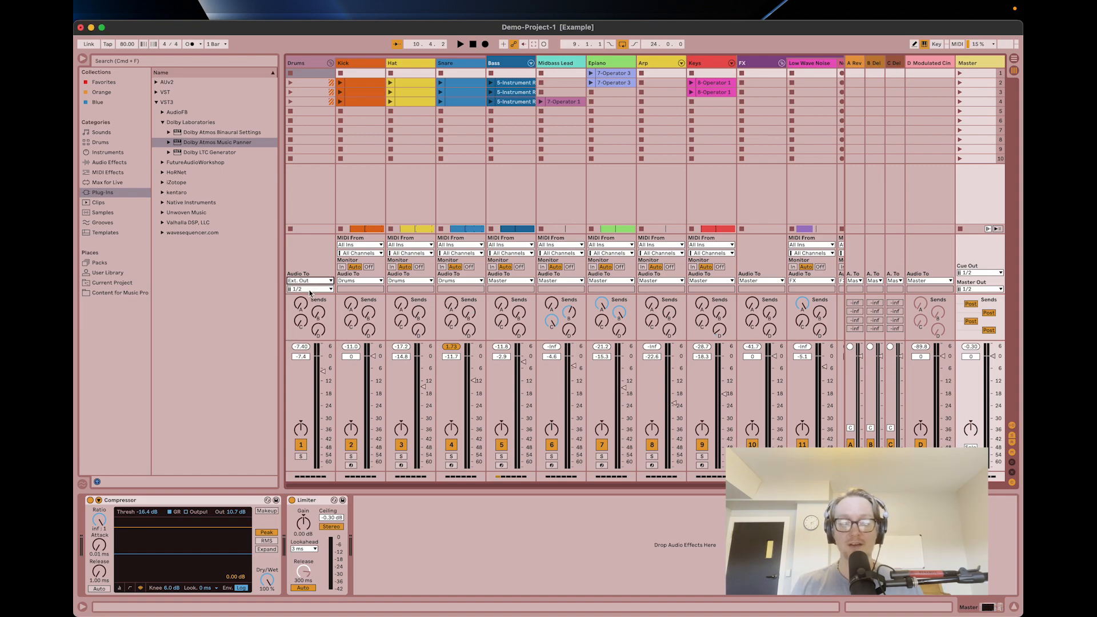
left_click(310, 289)
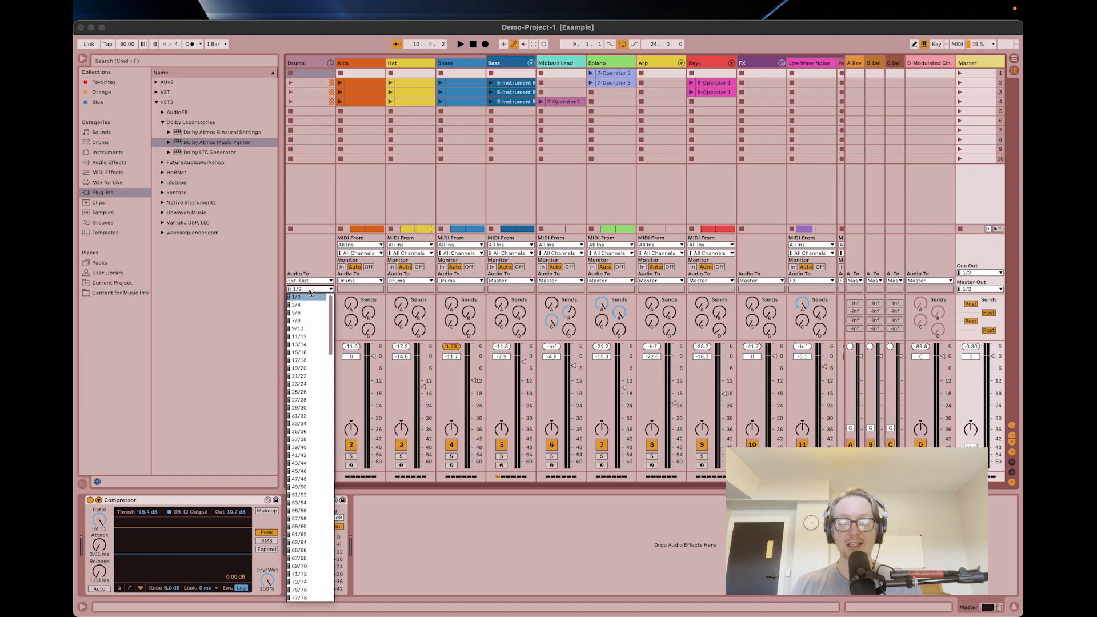
left_click(308, 337)
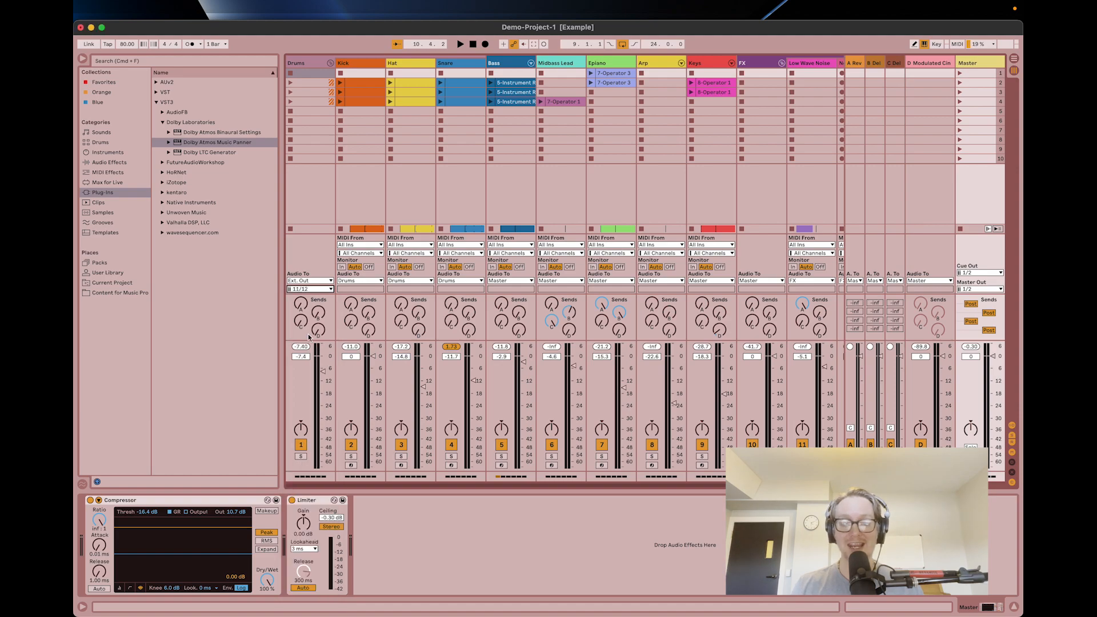
Play the song, move the Drums panner's object 11 to about X -92, Y 52 and check the objects in Dolby Atmos Renderer.
left_click(310, 64)
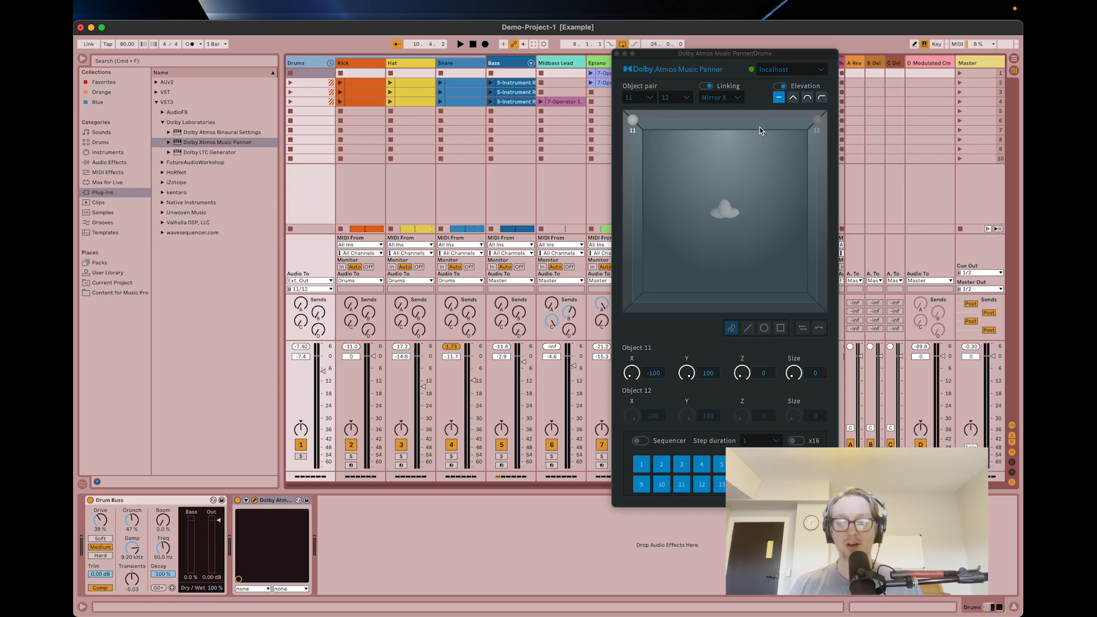
left_click(459, 44)
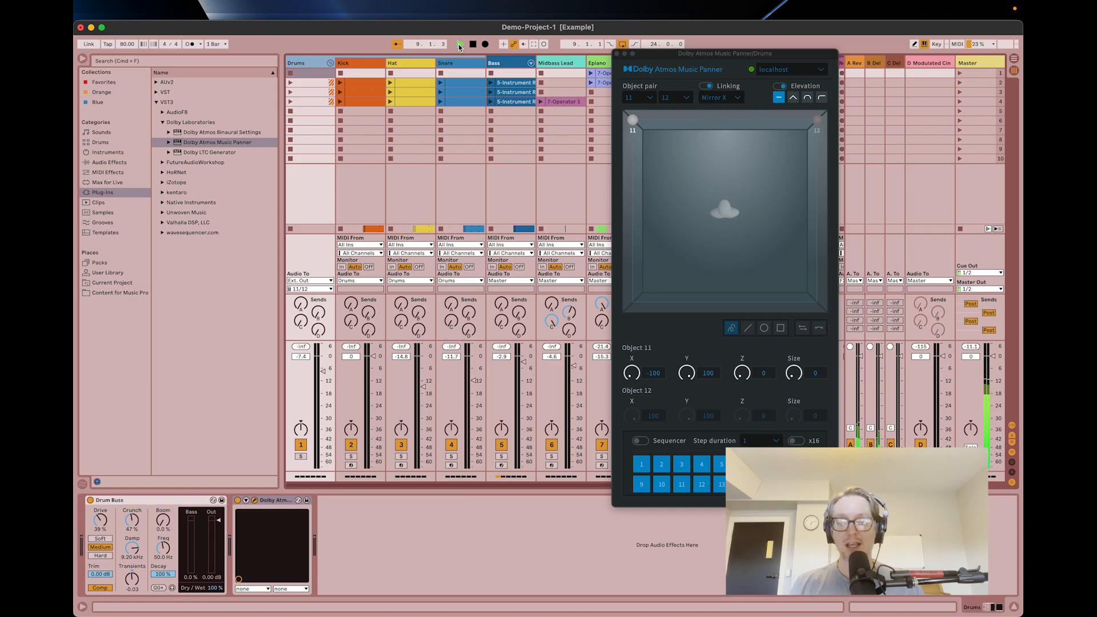
left_click(637, 137)
left_click_drag(636, 135, 639, 163)
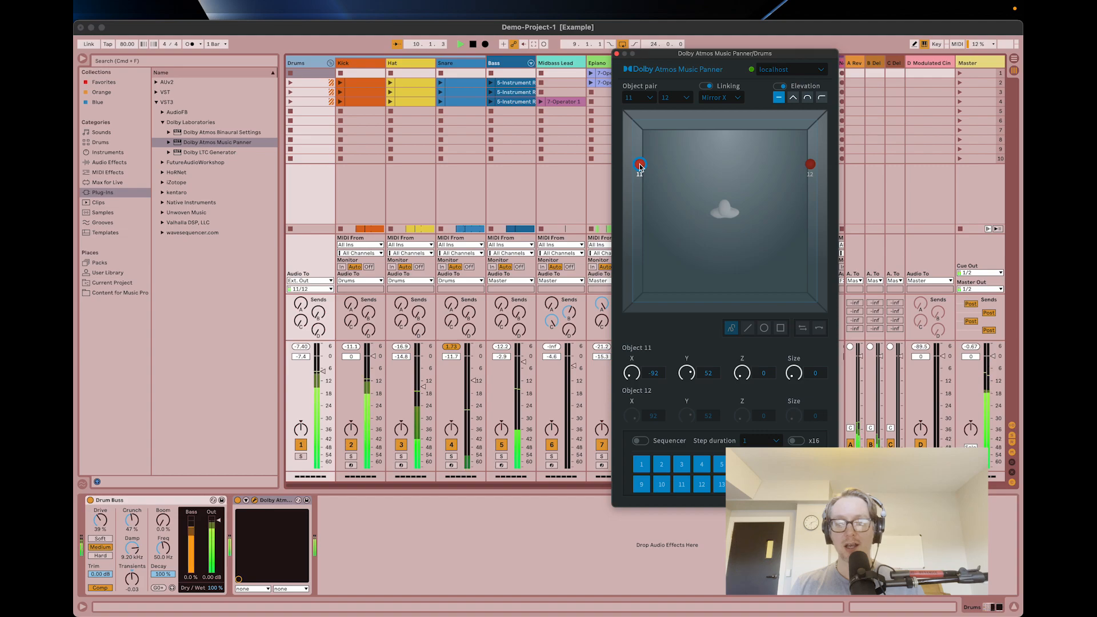
key("super+Tab")
left_click_drag(547, 294, 615, 434)
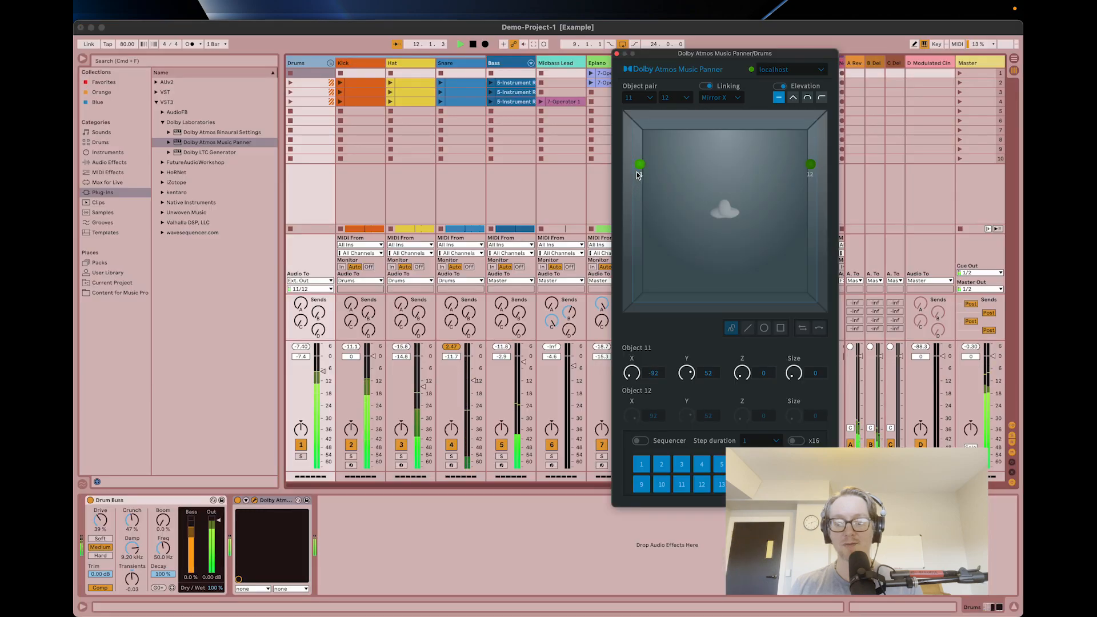
Move object 11 against the left wall to about X -100, Y 32, then check the input channels in Dolby Atmos Renderer.
left_click_drag(640, 165, 618, 214)
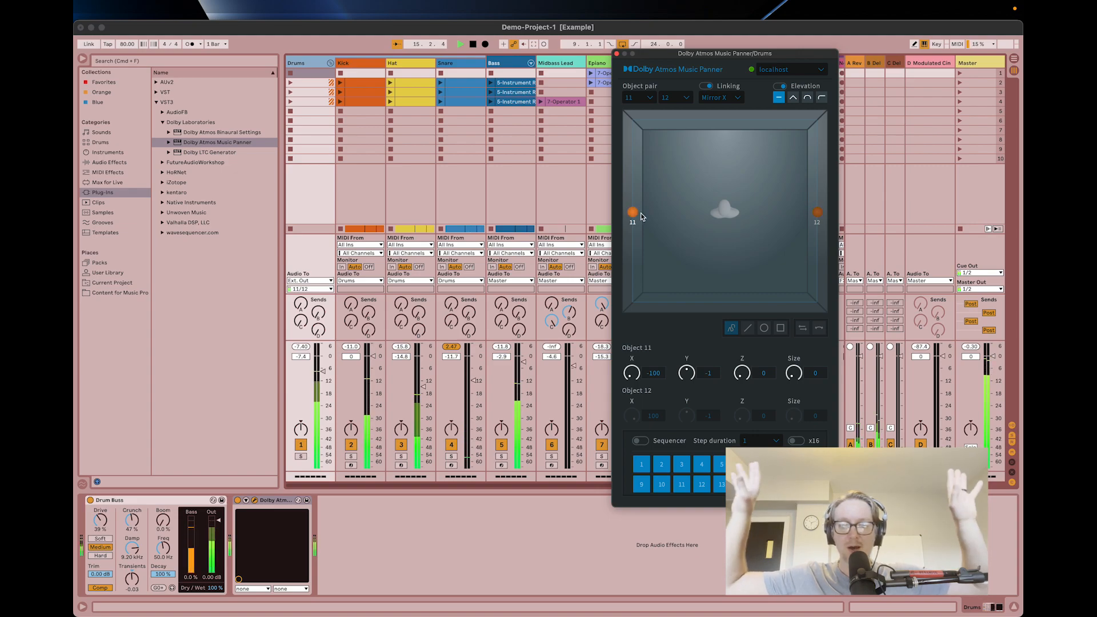
left_click_drag(636, 214, 613, 184)
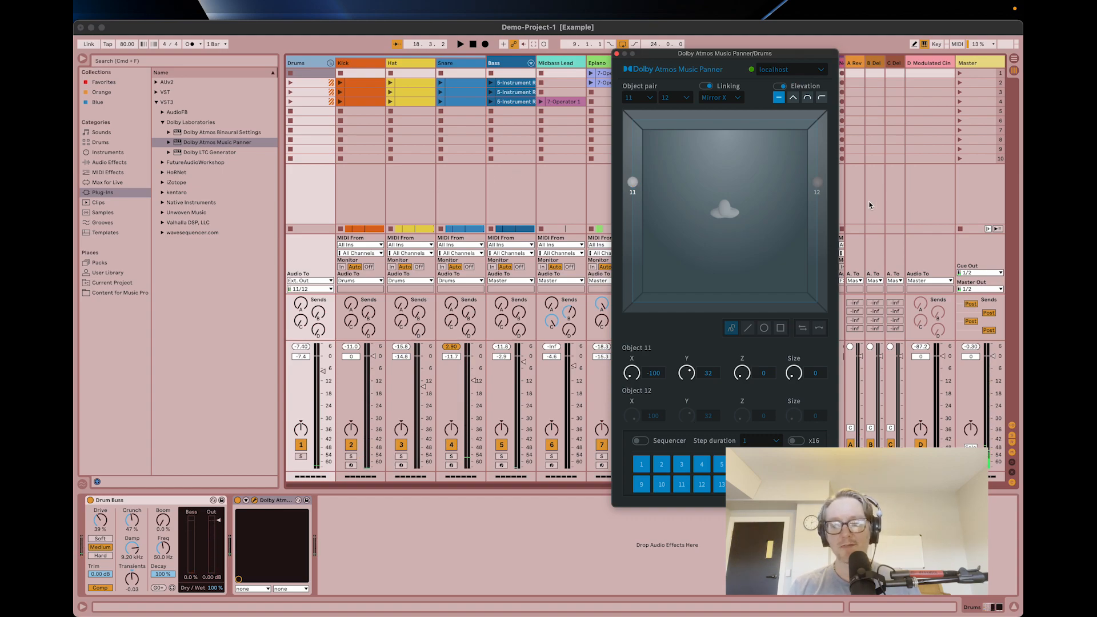
key("super+Tab")
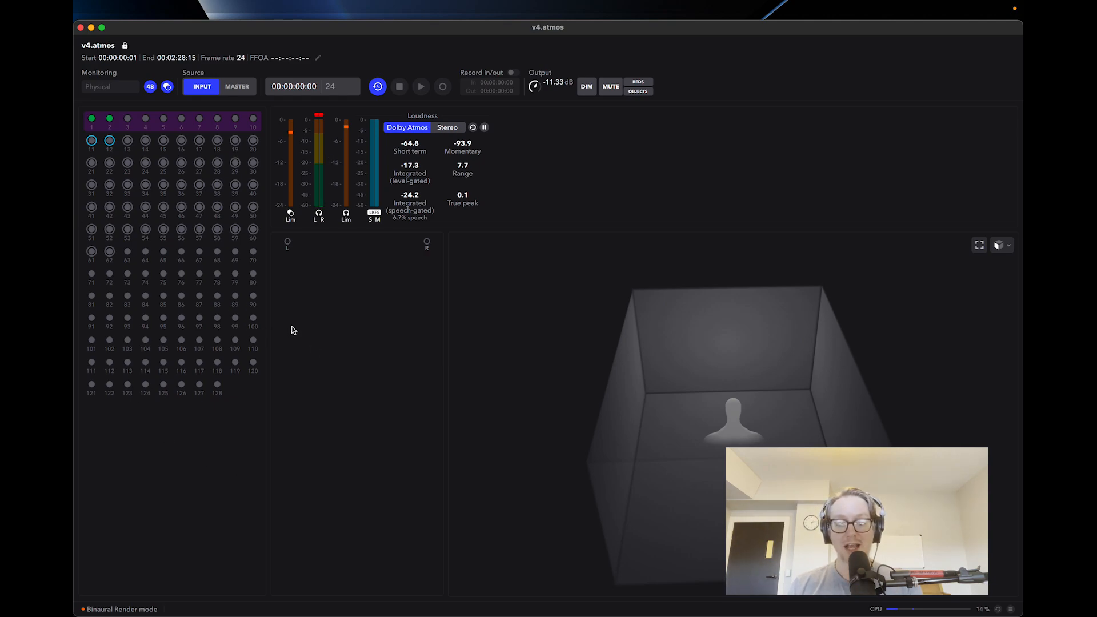
key("super+Tab")
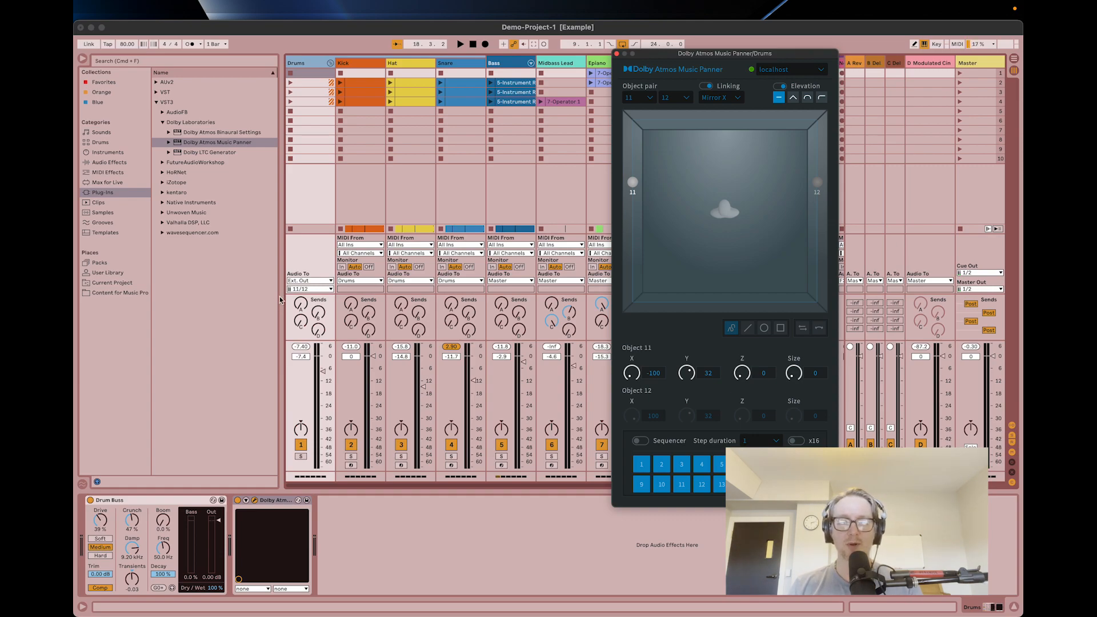
Insert a return track named LFE in Ableton Live and route its audio output to Ext. Out channel 4.
right_click(914, 64)
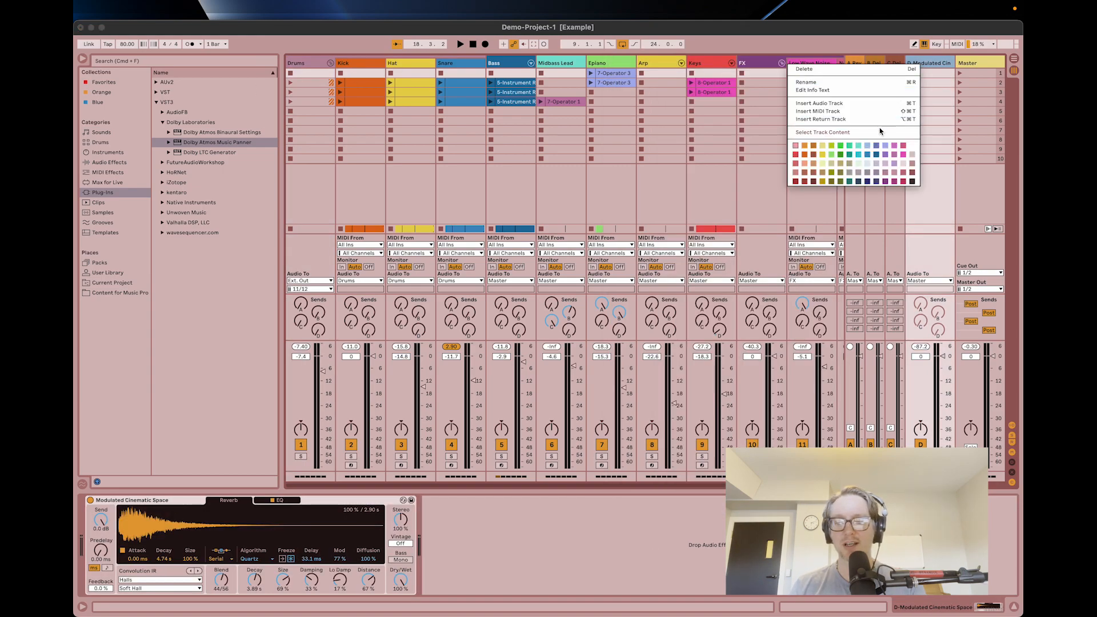
left_click(882, 119)
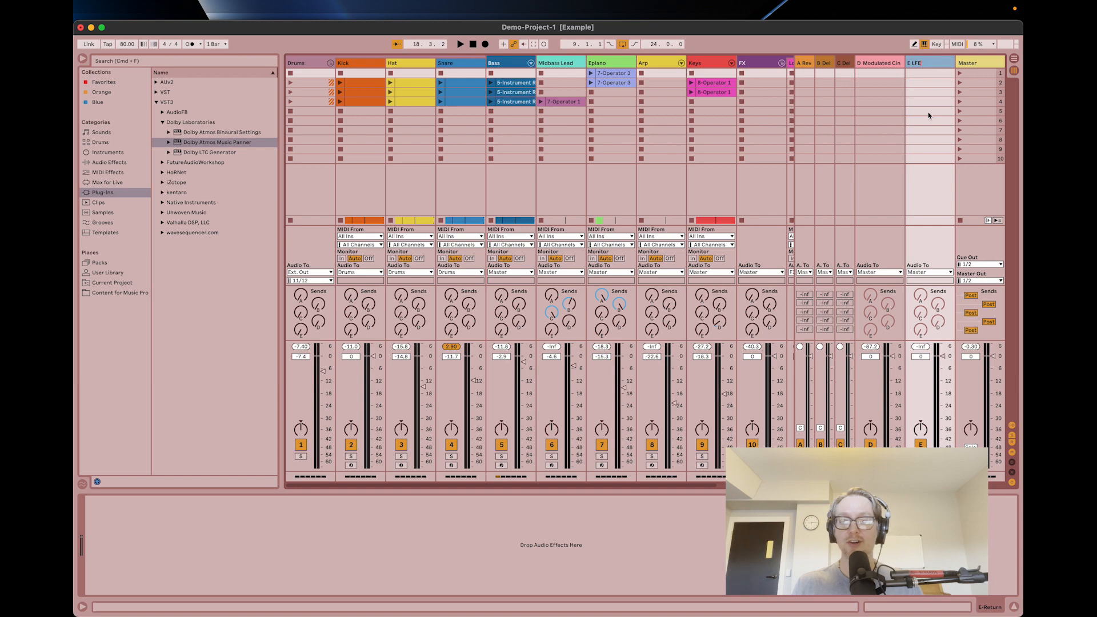
left_click(929, 272)
left_click(919, 280)
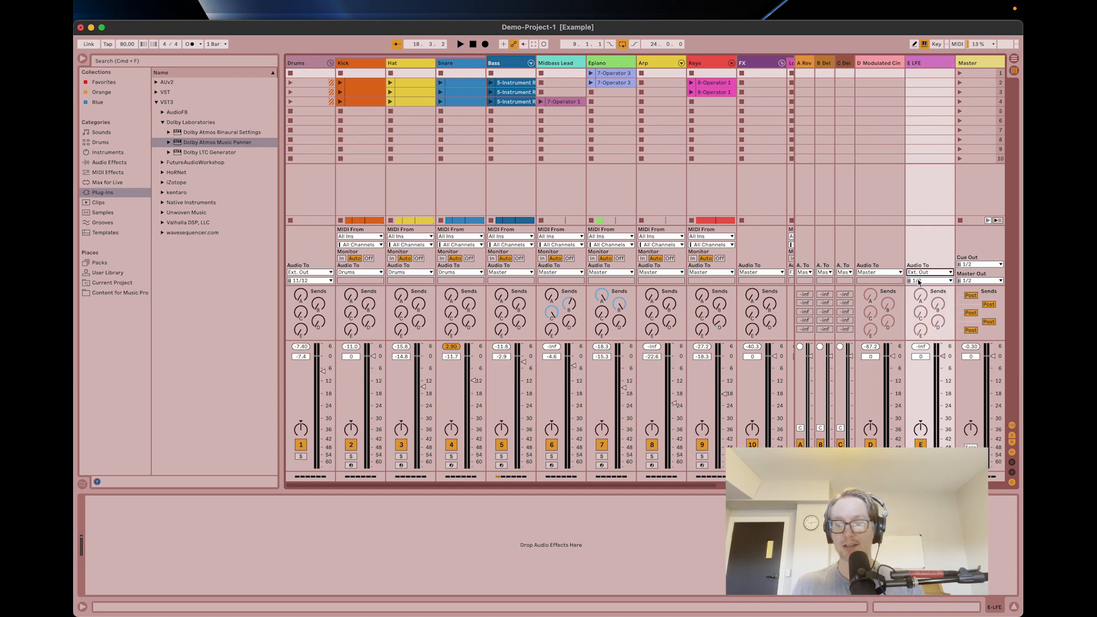
left_click(919, 281)
scroll(928, 366, "down", 10)
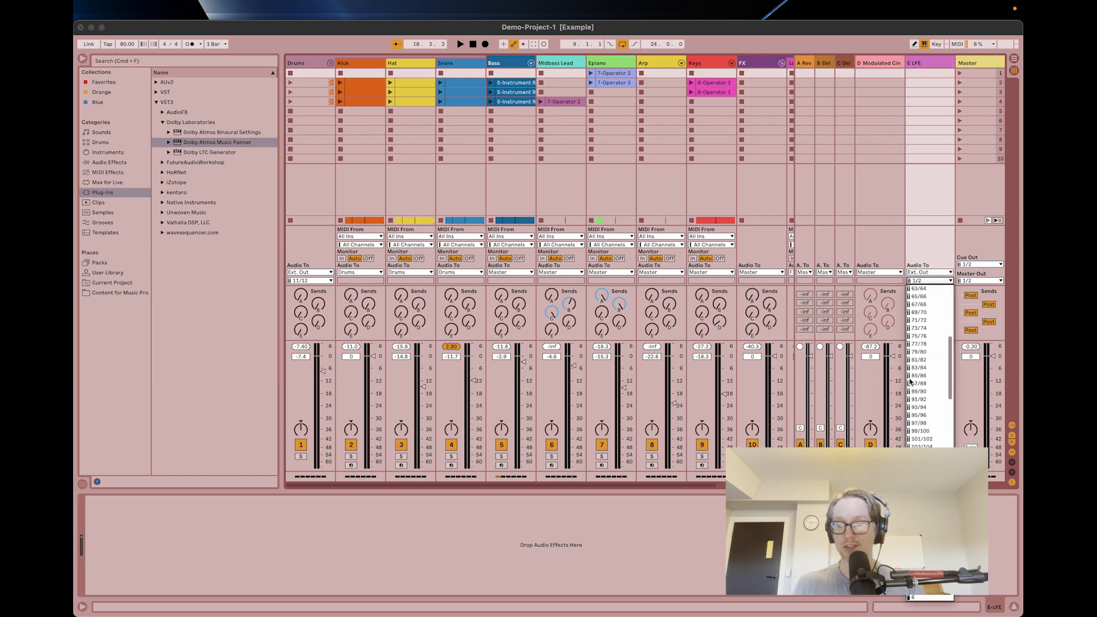
left_click(921, 518)
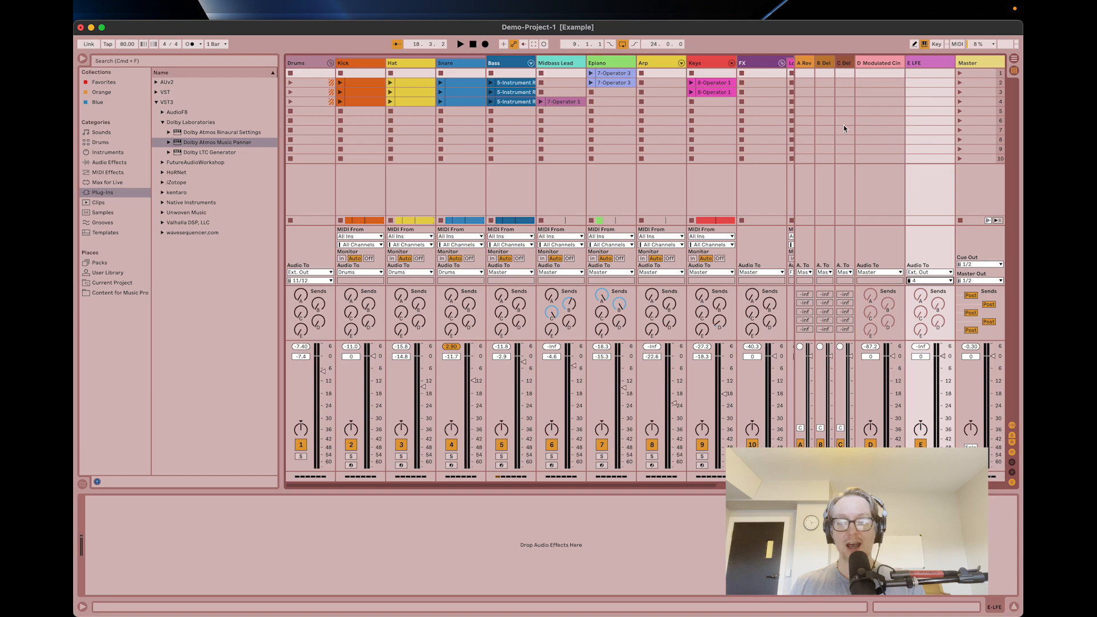
Add an Auto Filter to the LFE return track and set its low-pass frequency to 120 Hz.
left_click(917, 63)
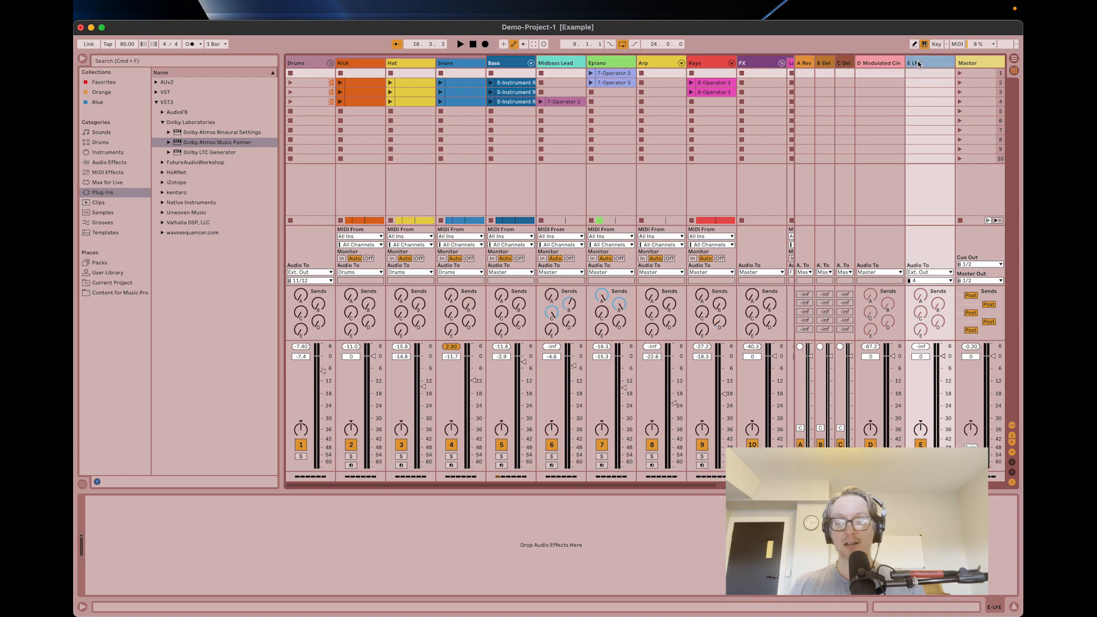
left_click(104, 163)
double_click(189, 123)
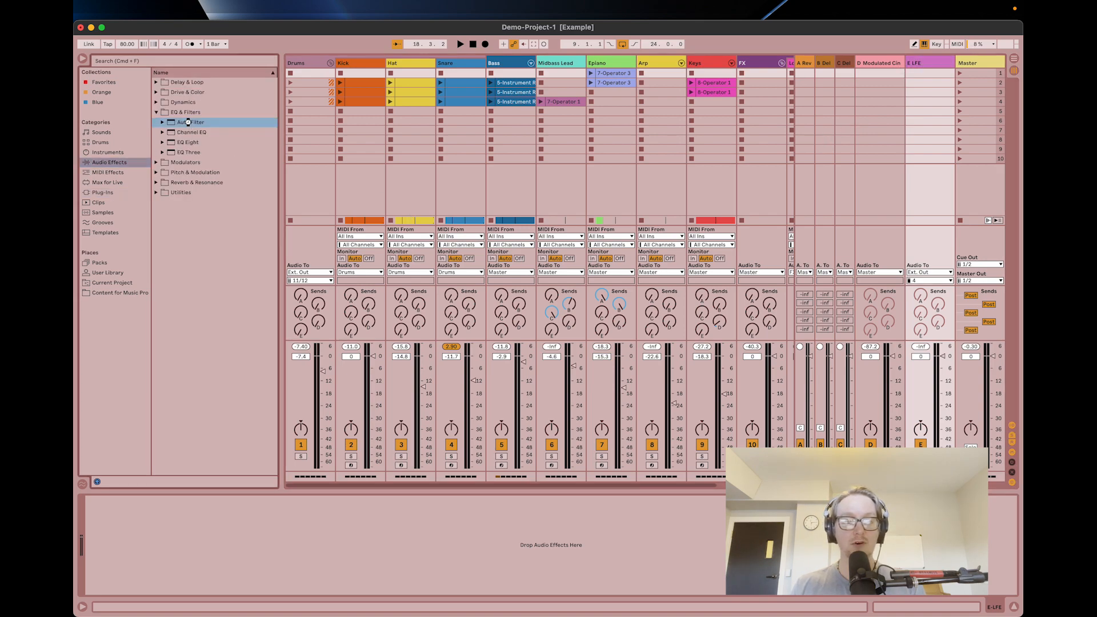
left_click_drag(239, 529, 218, 550)
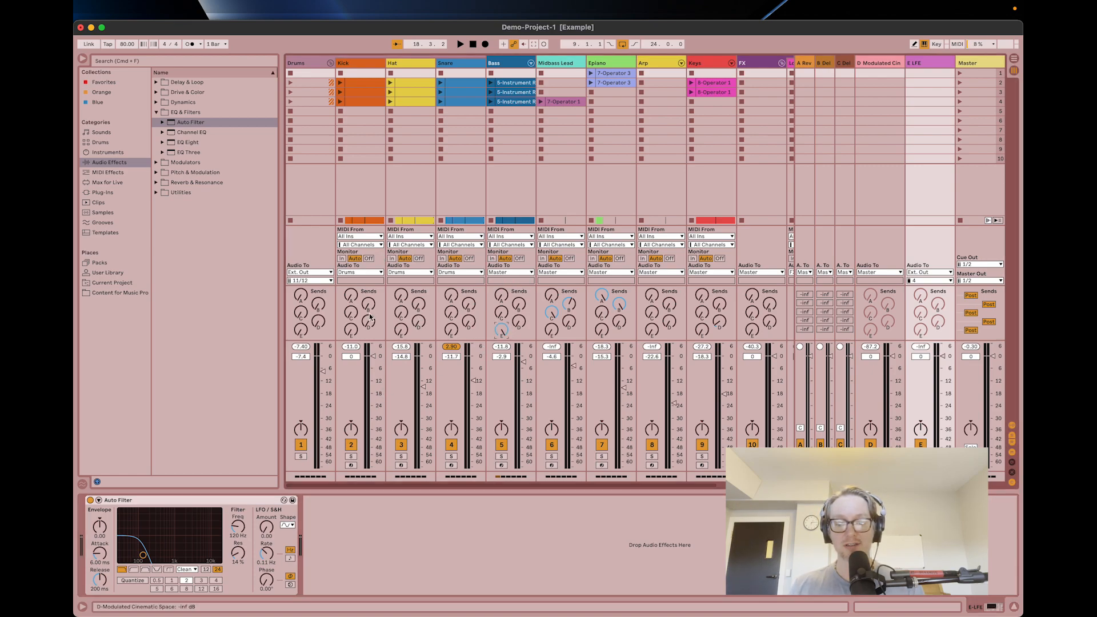
Play the song, check input channel 4 for the LFE signal in Dolby Atmos Renderer and return to Ableton Live's mixer.
key("space")
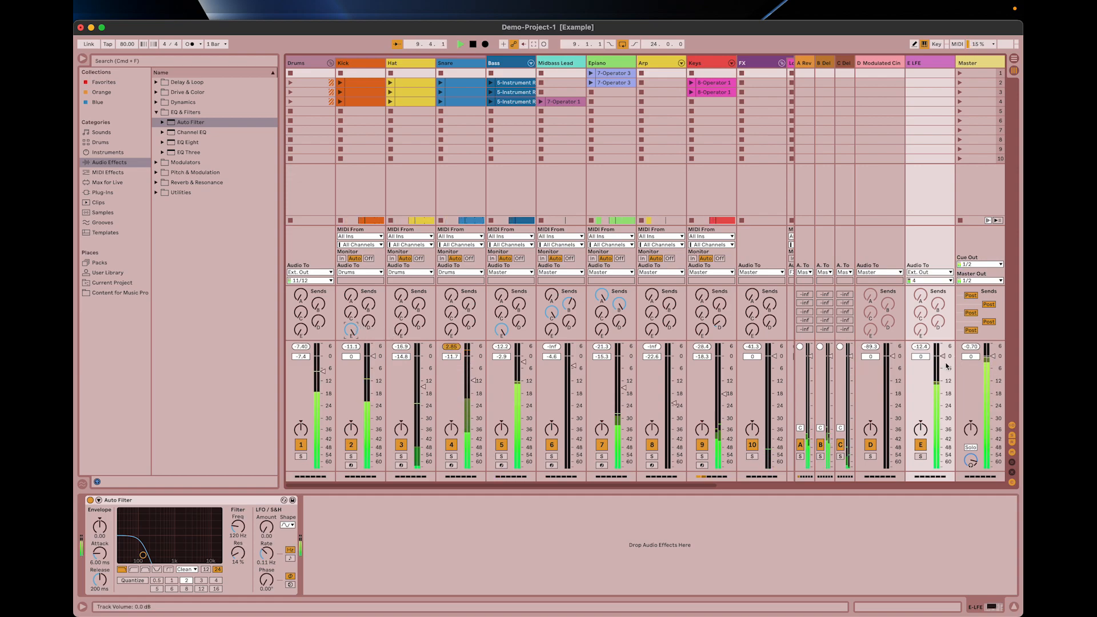
key("super+Tab")
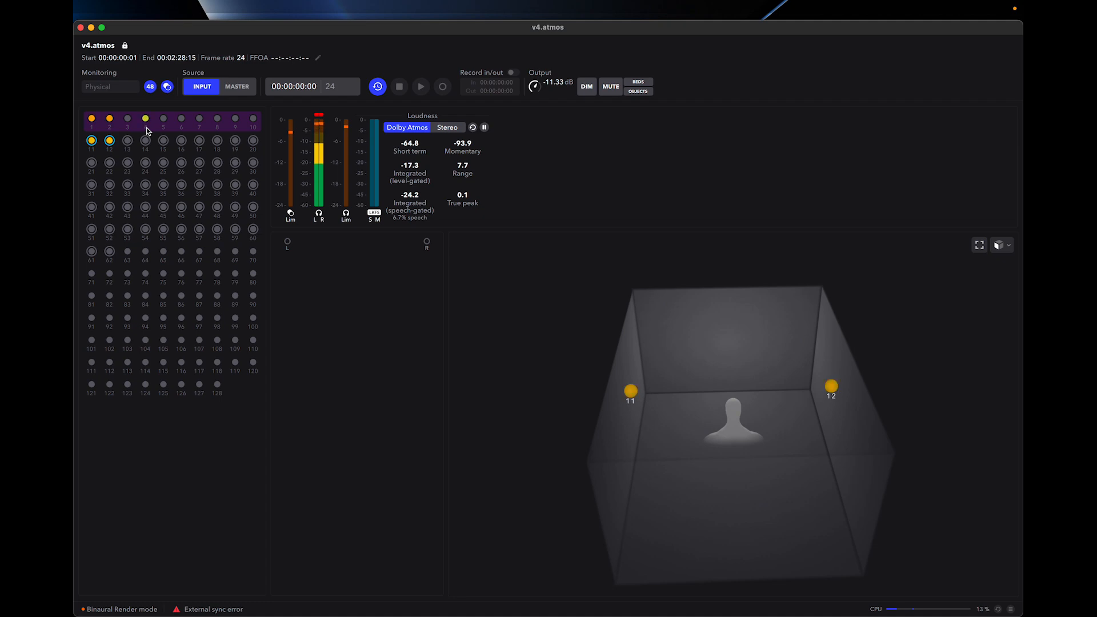
key("super+Tab")
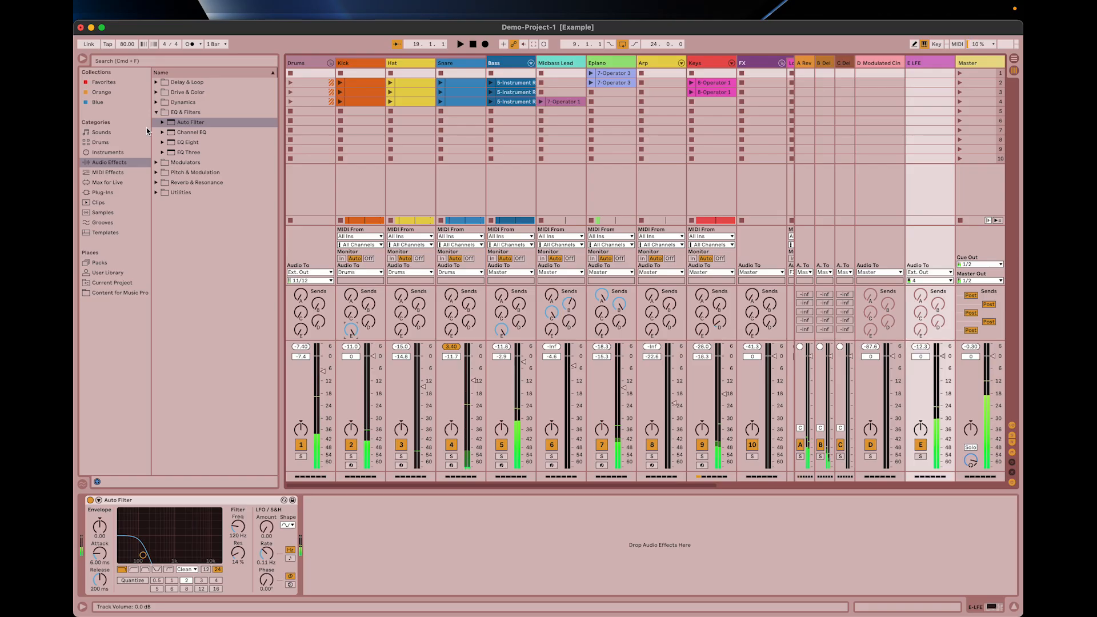
key("super+Tab")
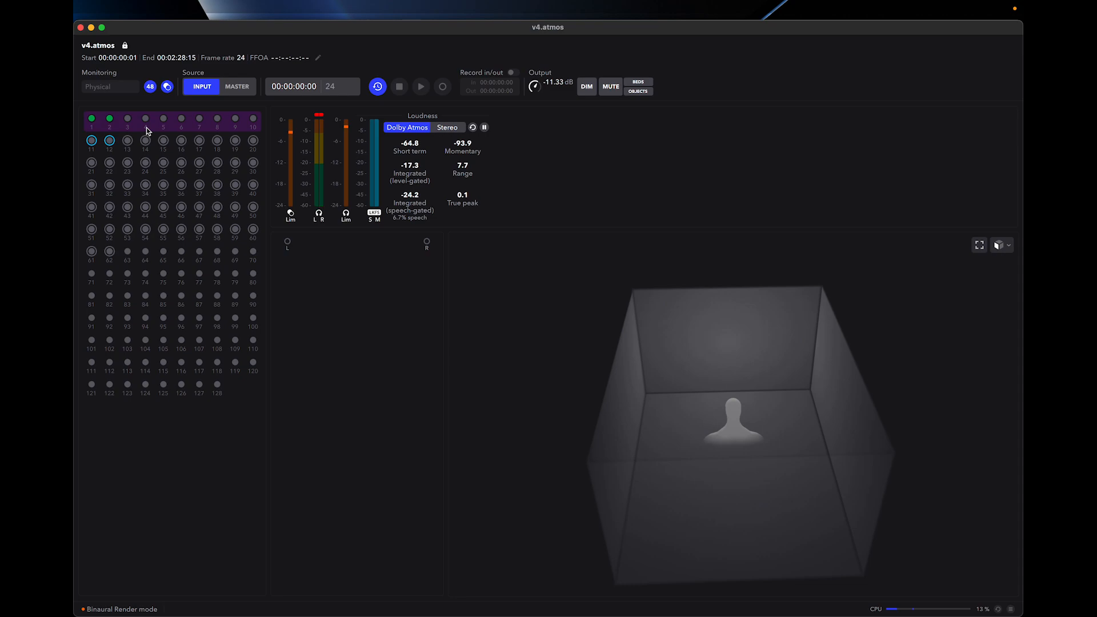
key("super+Tab")
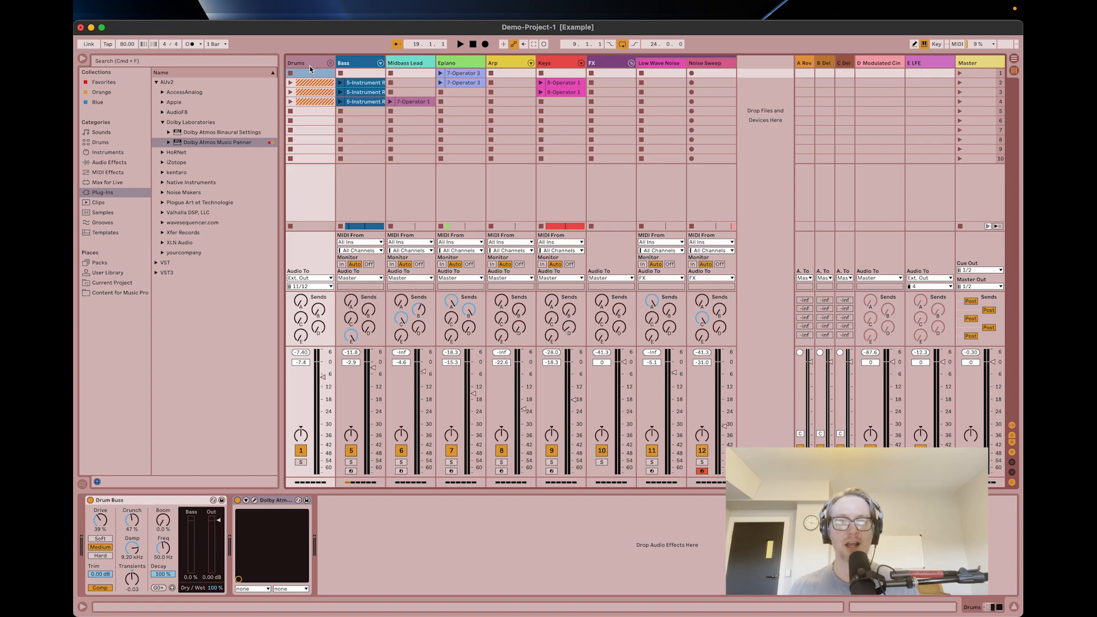
left_click(932, 64)
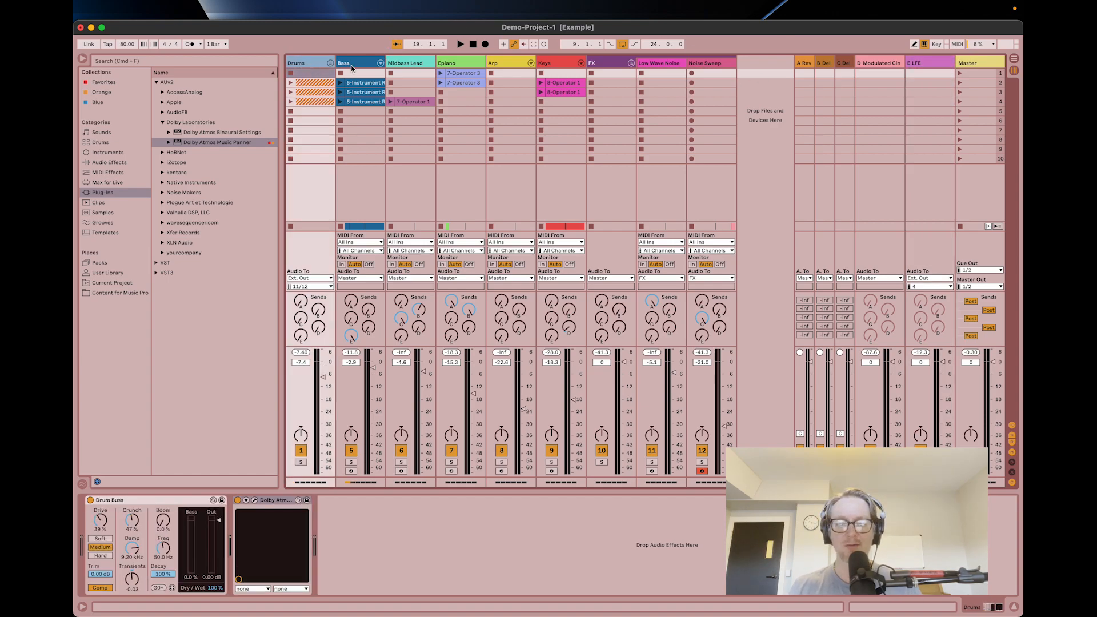
Add the Dolby Atmos Music Panner to the Bass track and assign it object pair 13 and 14.
left_click(341, 327)
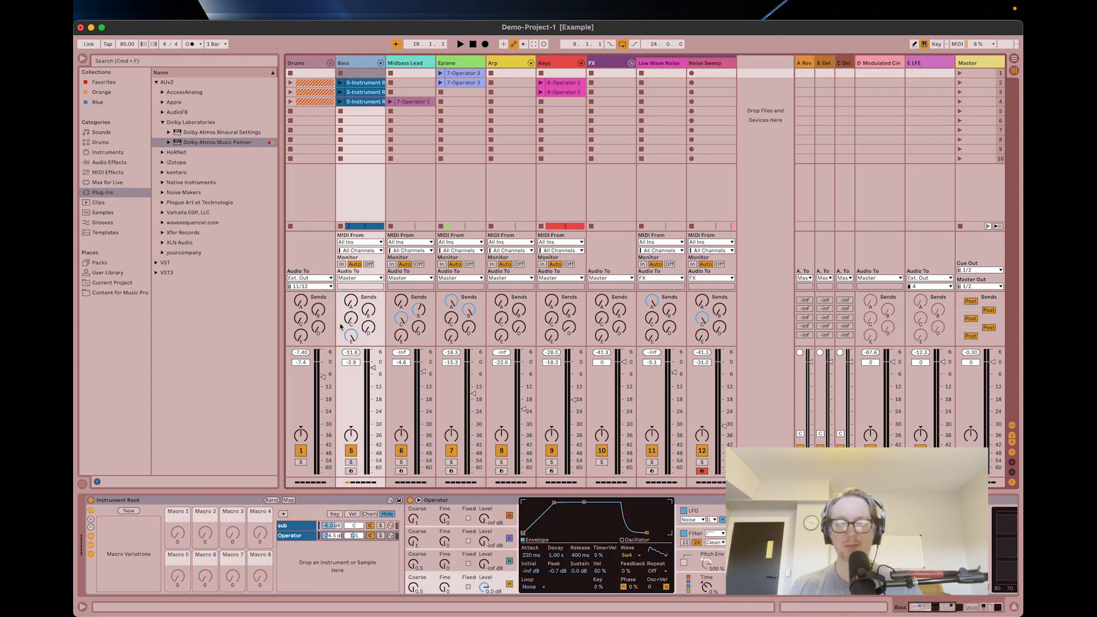
double_click(234, 147)
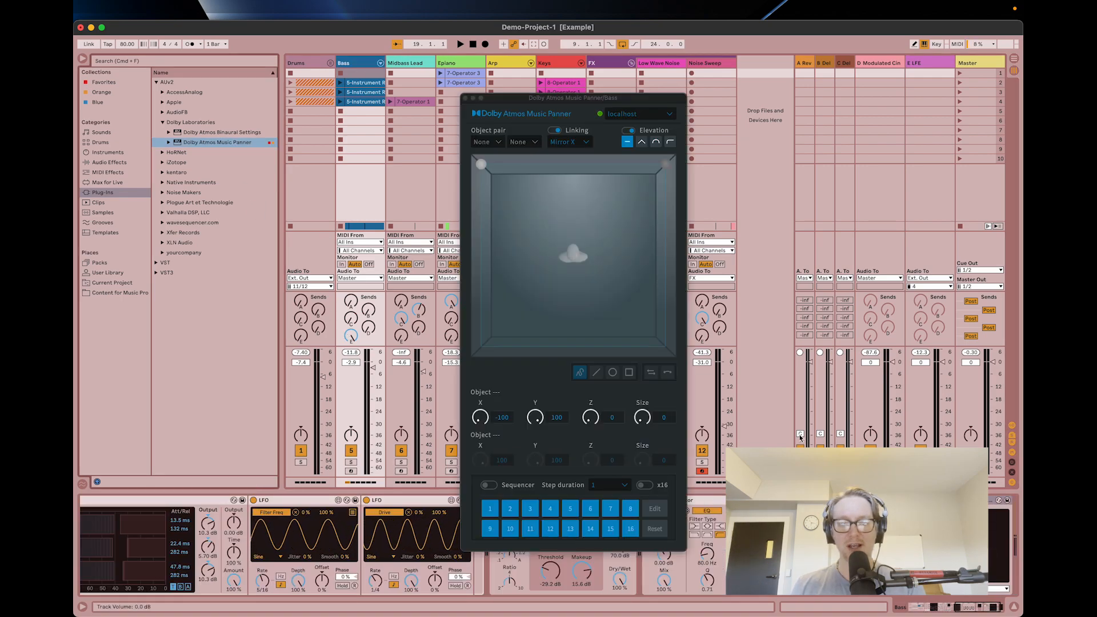
left_click(482, 142)
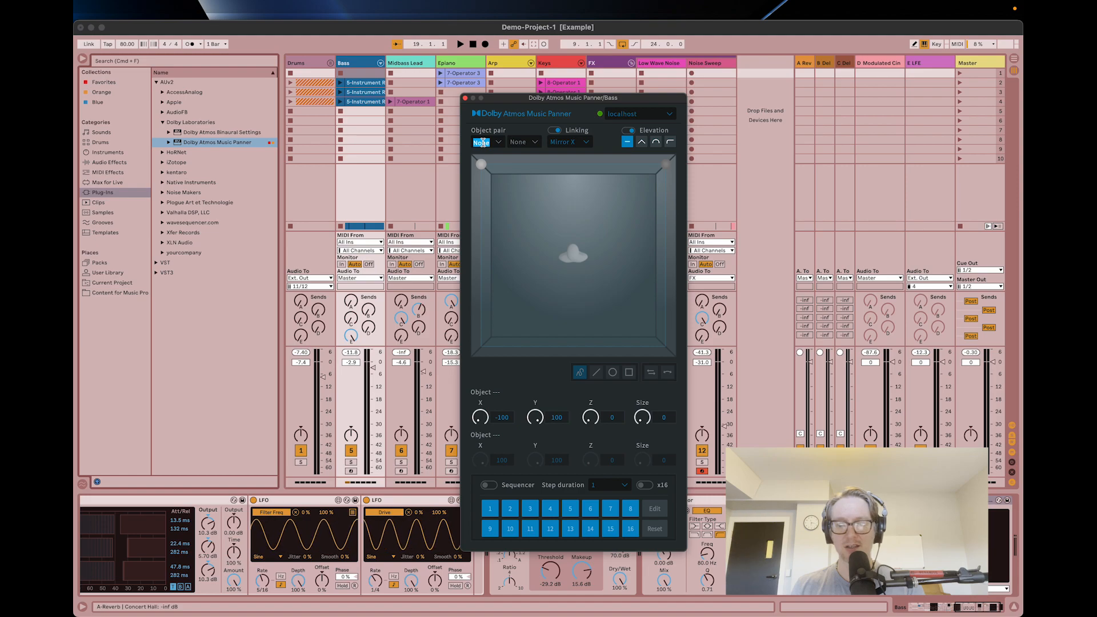
type("13")
key("Tab")
type("14")
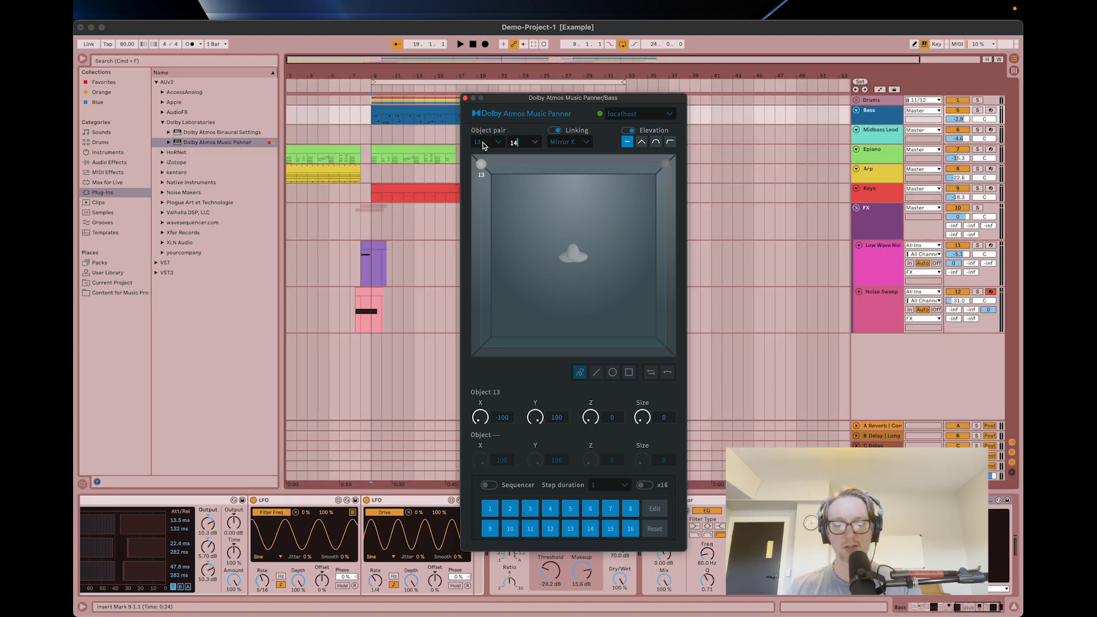
key("Tab")
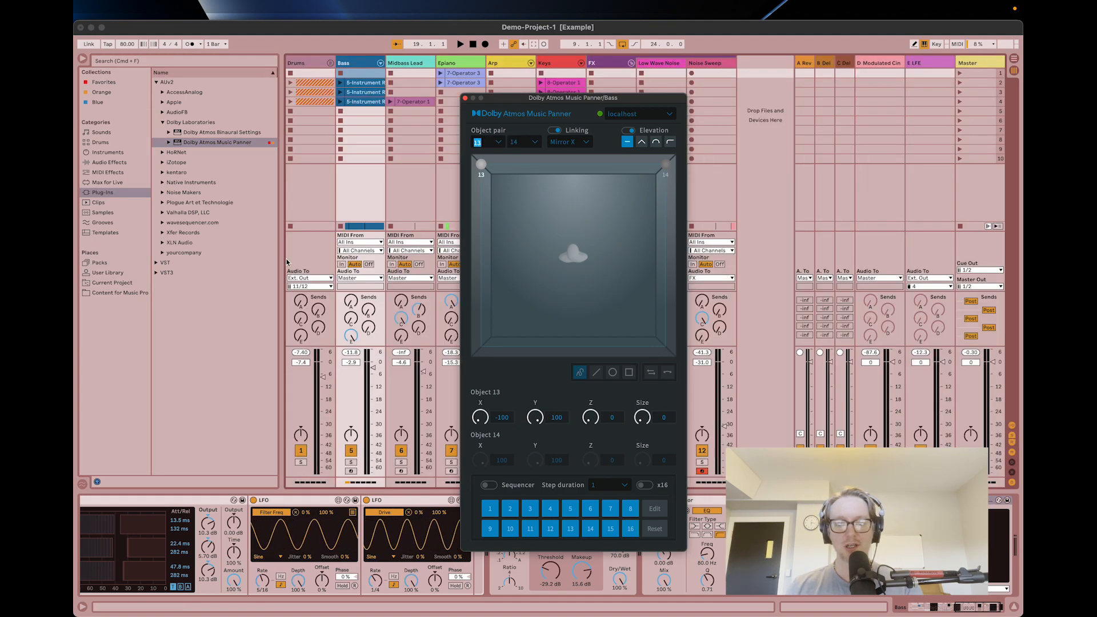
Route the Bass track's audio output to Ext. Out channels 13/14 and move the panner window off the track mixer.
left_click(359, 279)
left_click(350, 285)
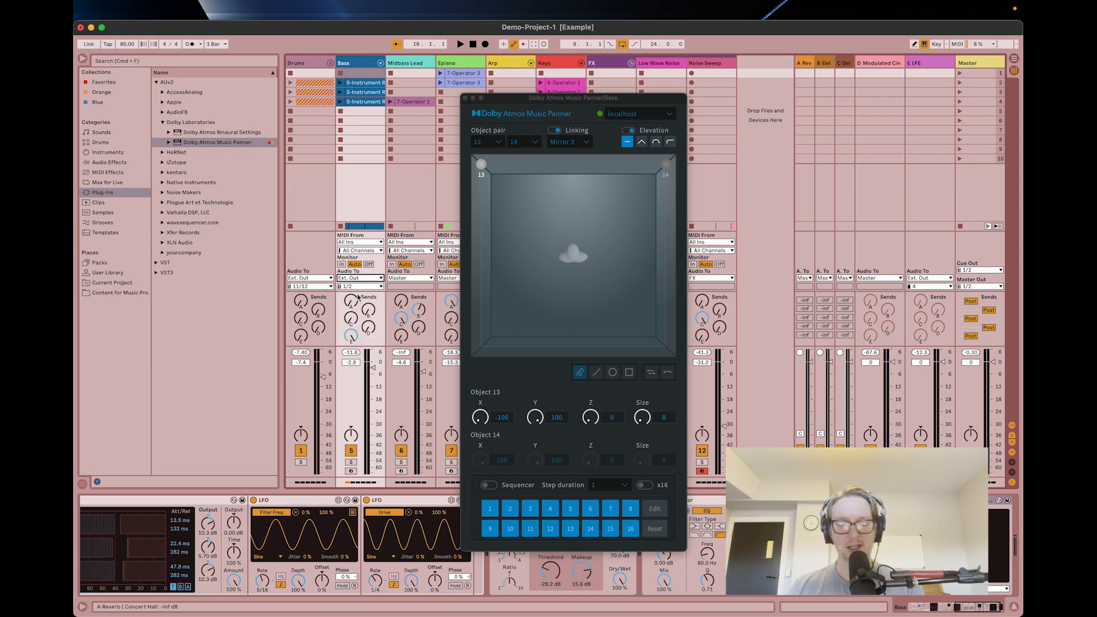
left_click(359, 286)
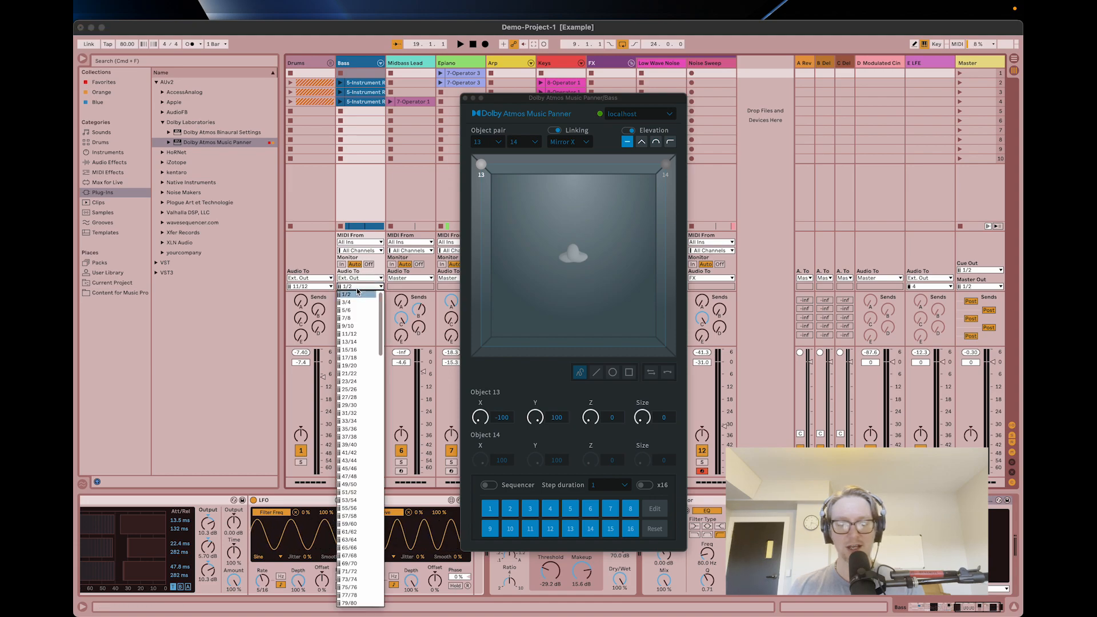
left_click(352, 343)
left_click_drag(544, 97, 799, 99)
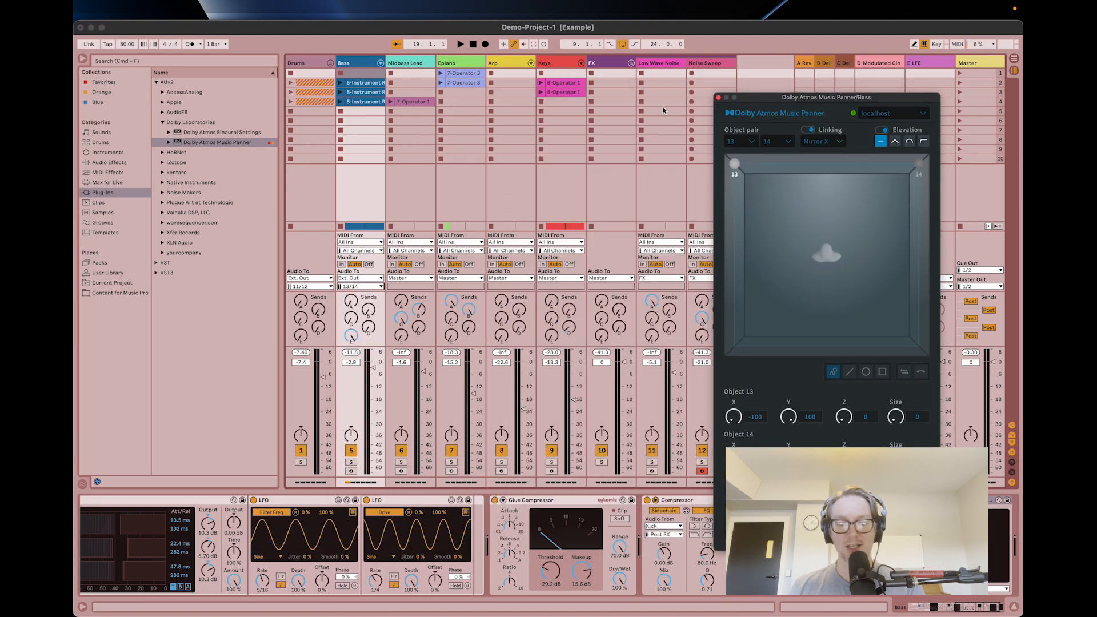
Route the Midbass Lead track's audio output to Ext. Out channels 15/16.
left_click(468, 63)
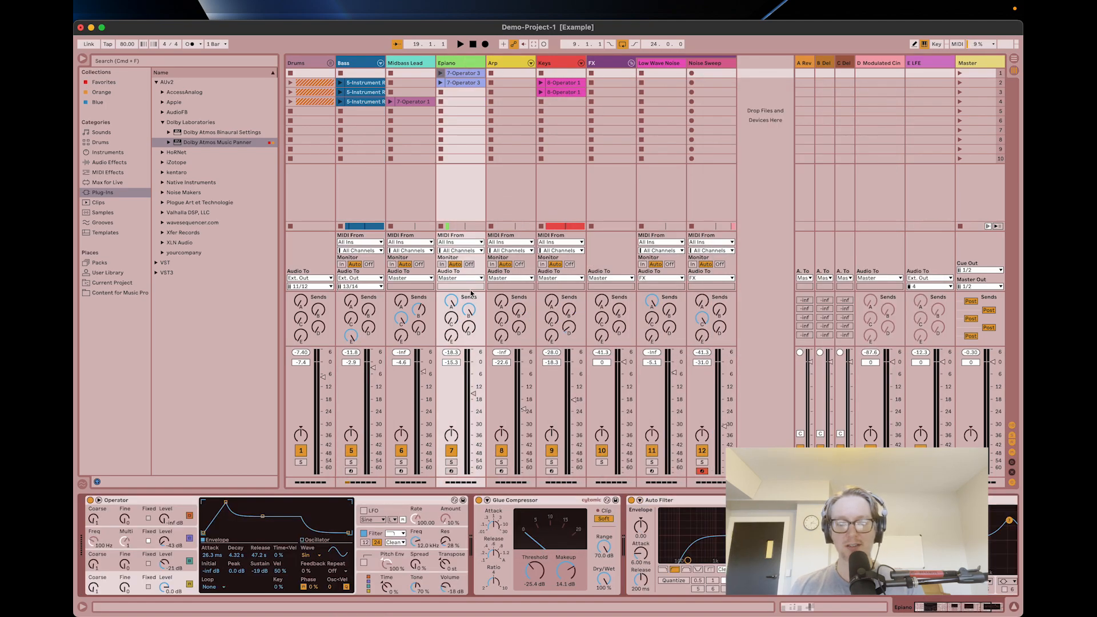
left_click(418, 64)
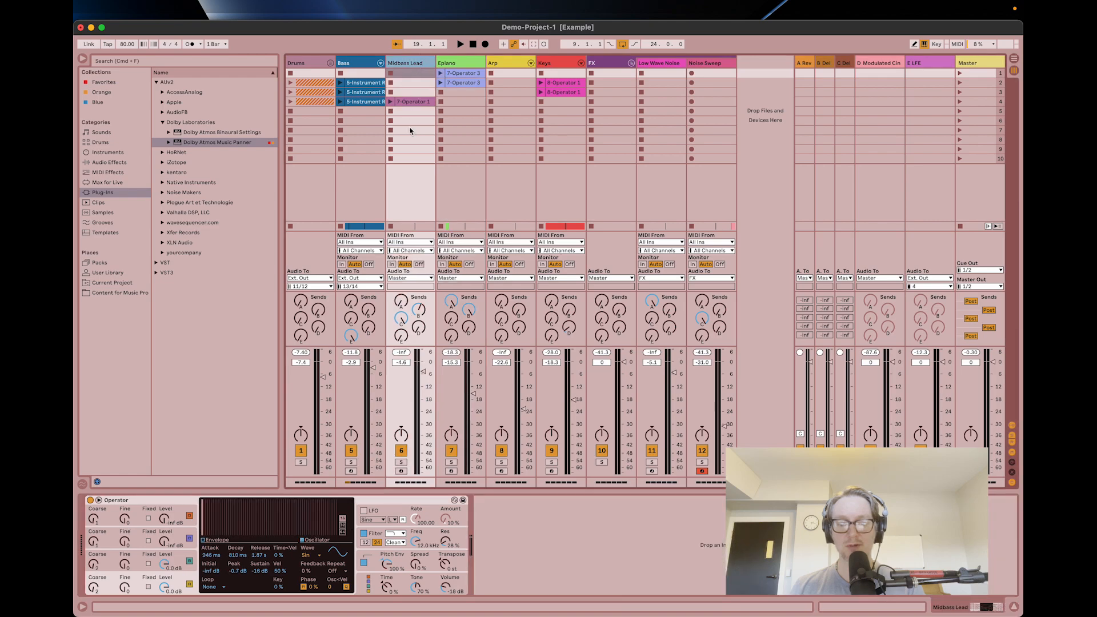
left_click(410, 279)
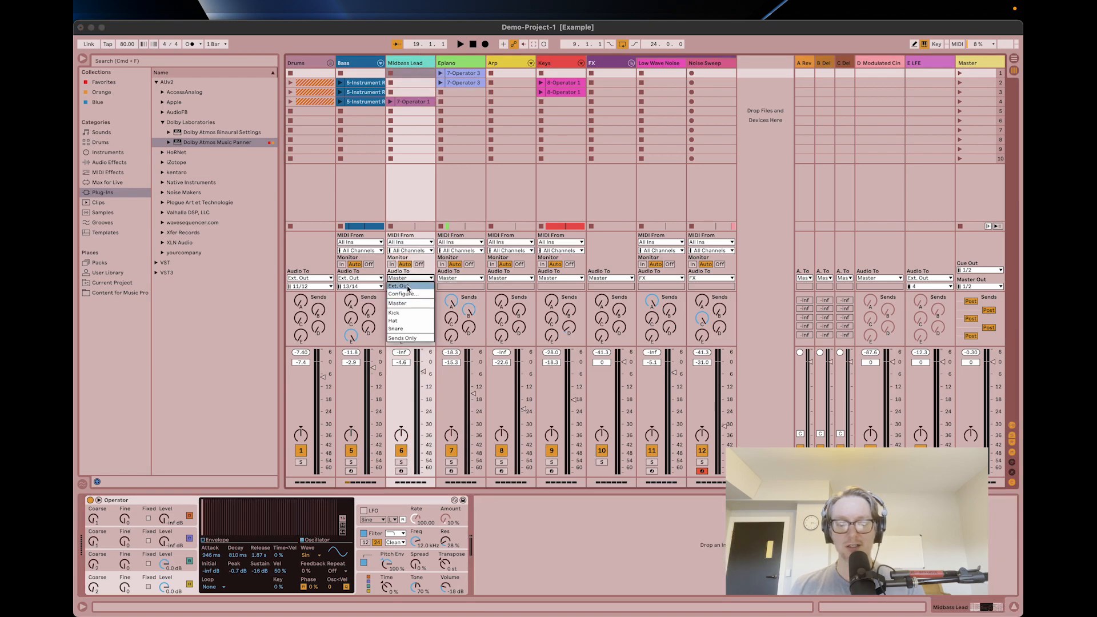
left_click(399, 285)
left_click(407, 286)
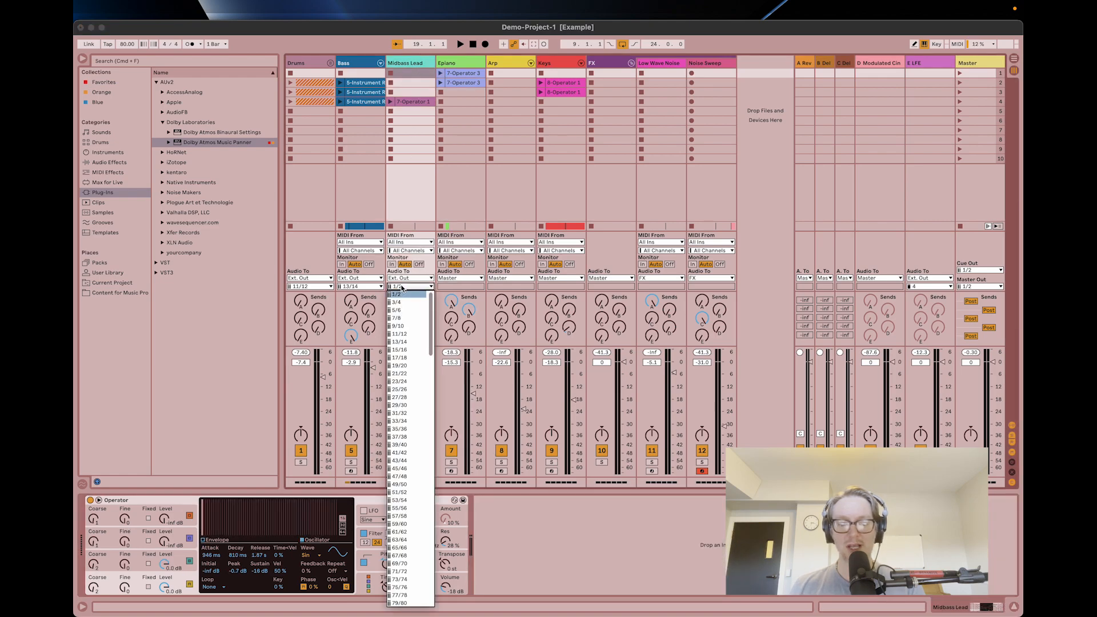
left_click(402, 349)
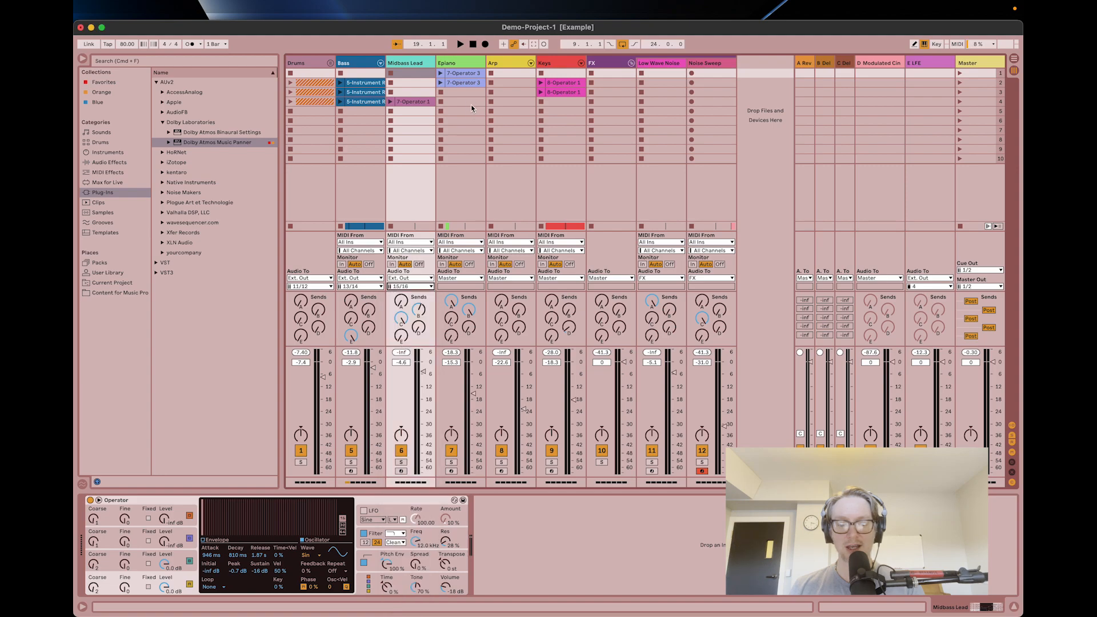
Route the Epiano track's audio output to Ext. Out channels 17/18.
left_click(461, 63)
left_click(455, 278)
left_click(450, 292)
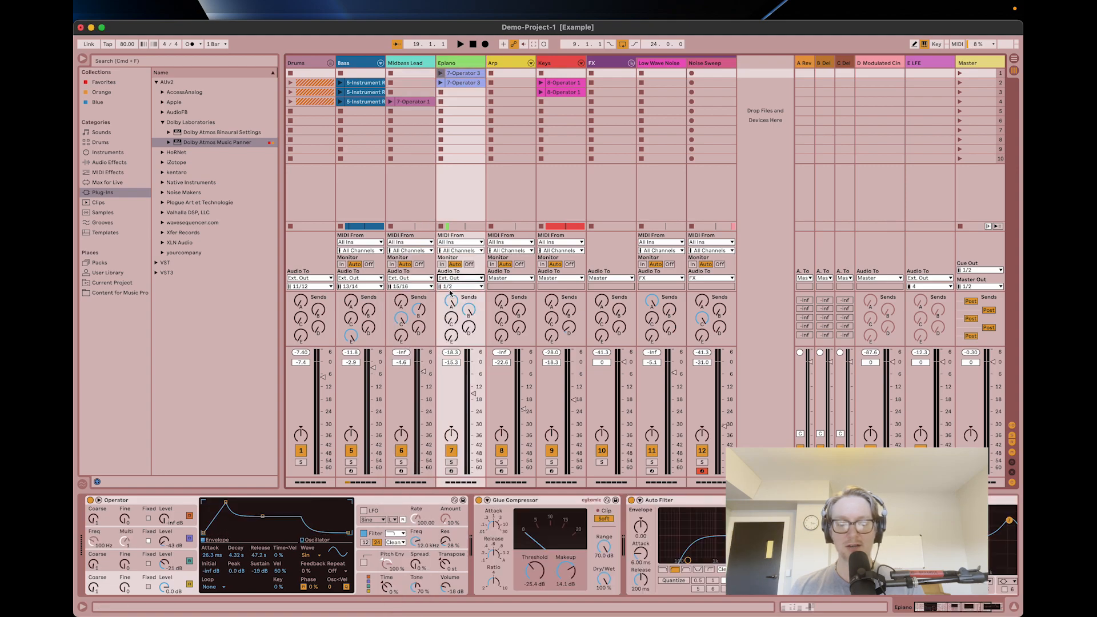
left_click(450, 287)
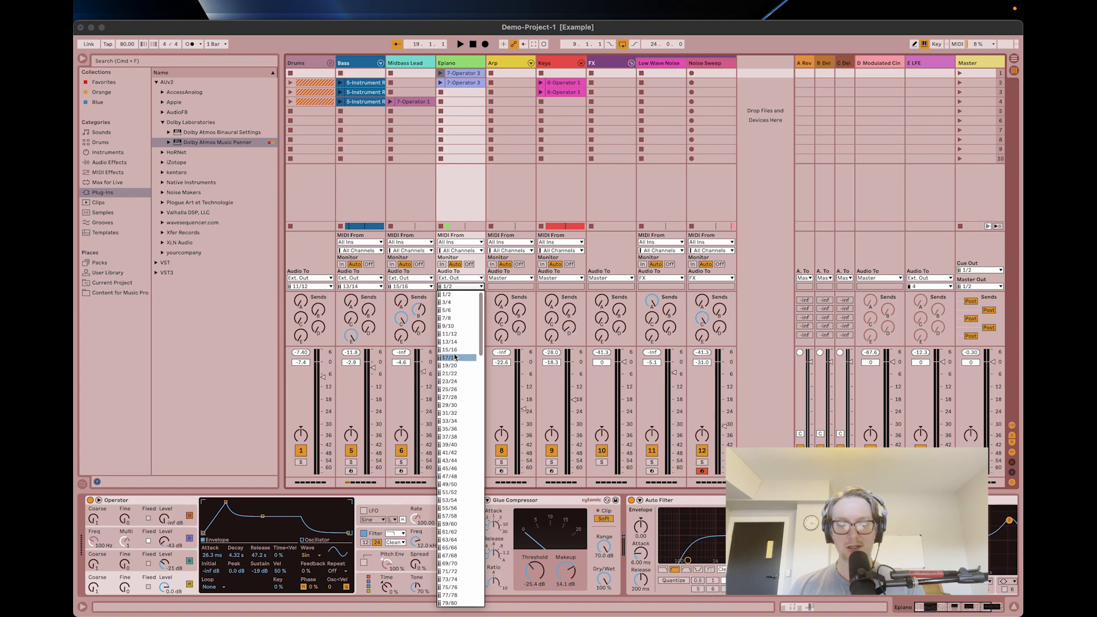
left_click(455, 357)
Add the Dolby Atmos Music Panner to the Midbass Lead track and assign it object pair 15 and 16.
left_click(400, 63)
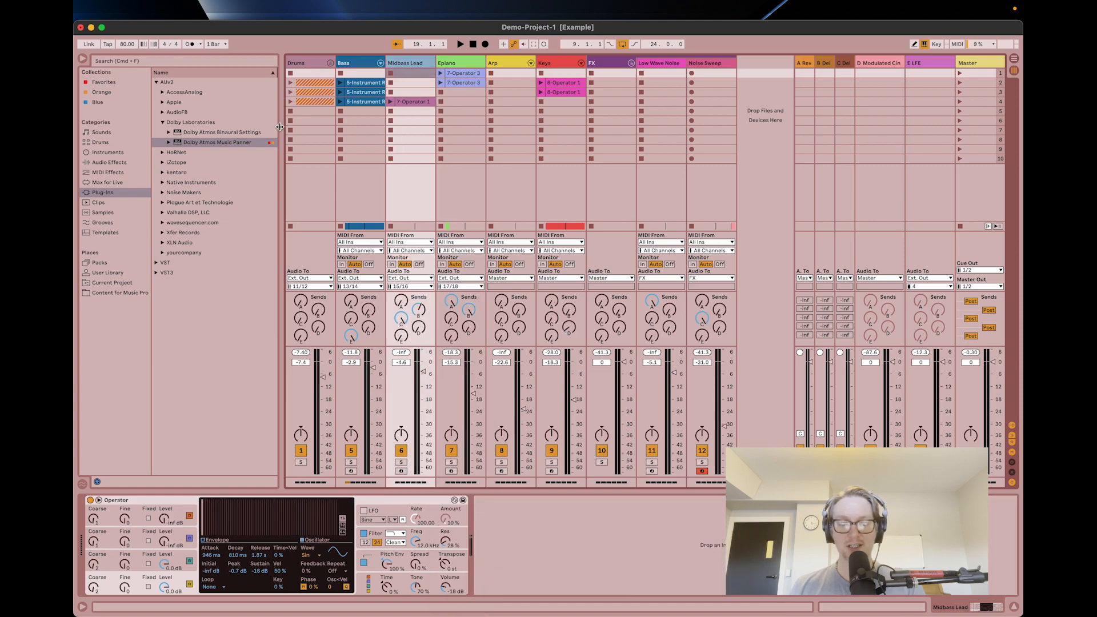
double_click(250, 141)
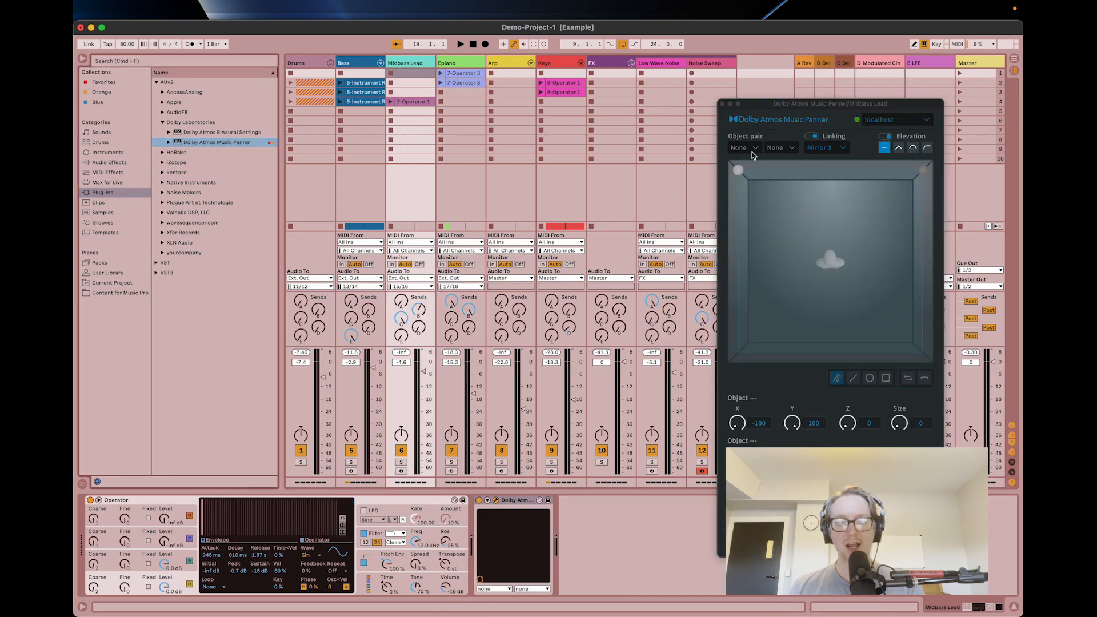
double_click(744, 149)
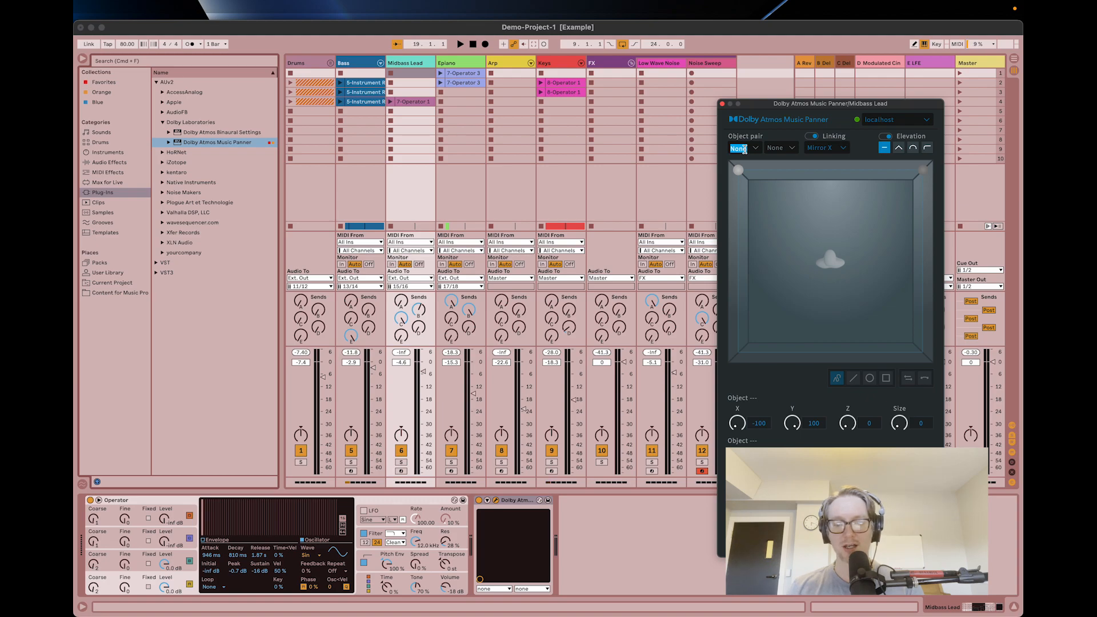
type("15")
key("Tab")
type("16")
key("Tab")
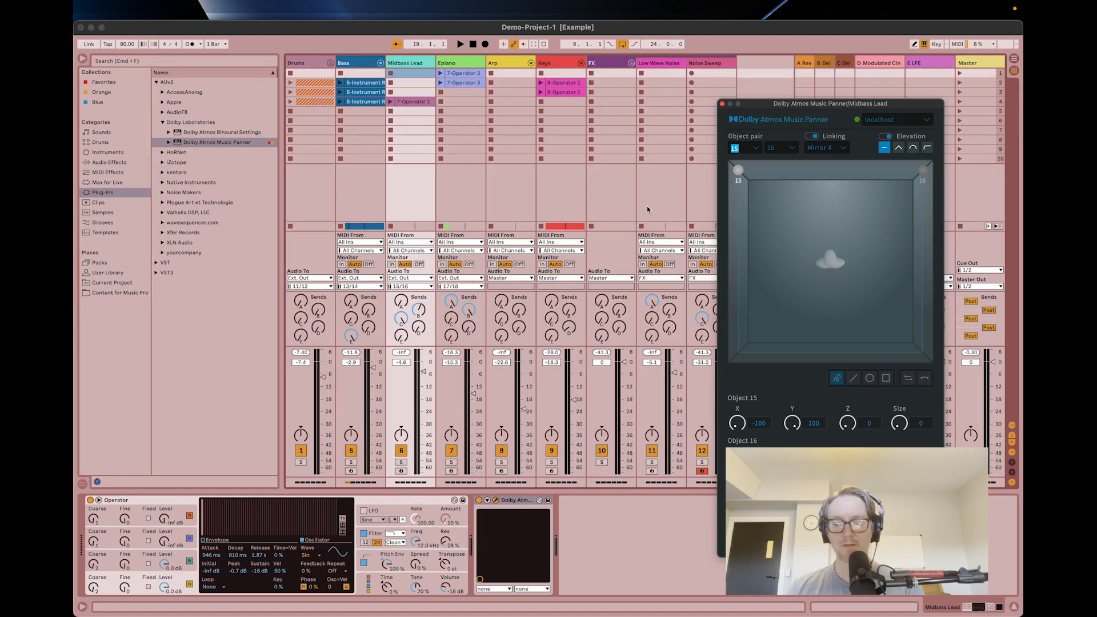
Add the Dolby Atmos Music Panner to the Epiano track and assign it object pair 17 and 18.
left_click(449, 77)
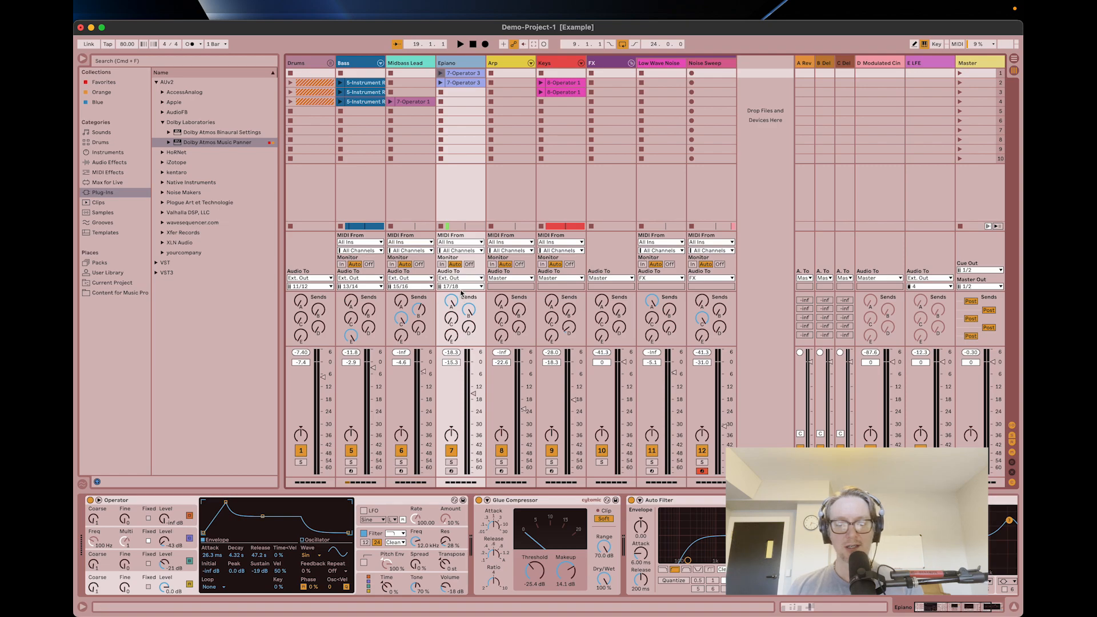
double_click(219, 143)
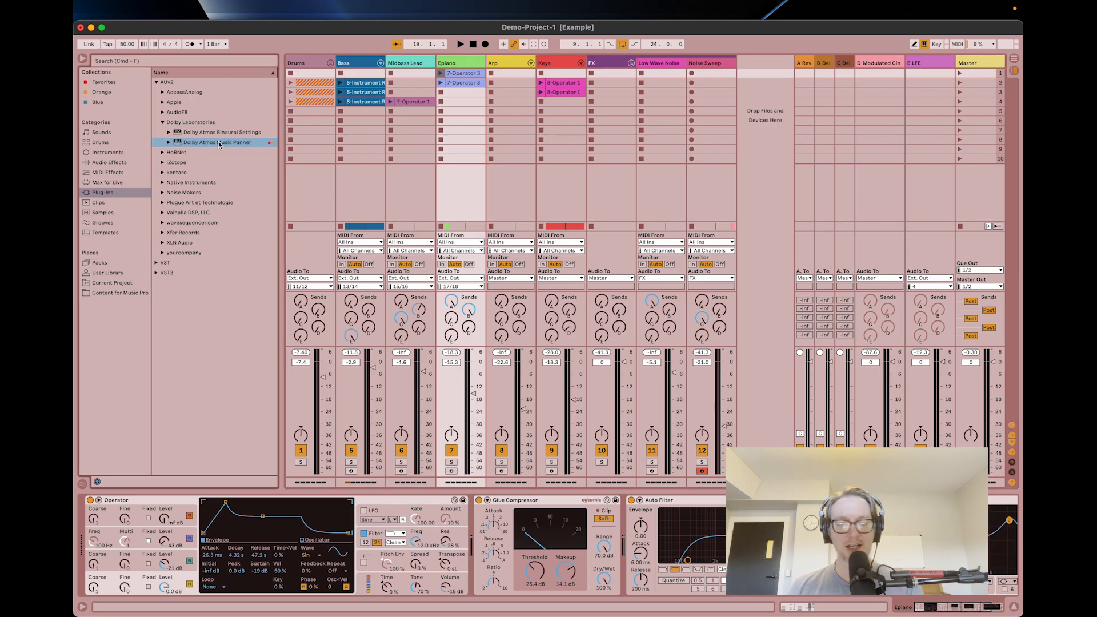
double_click(743, 154)
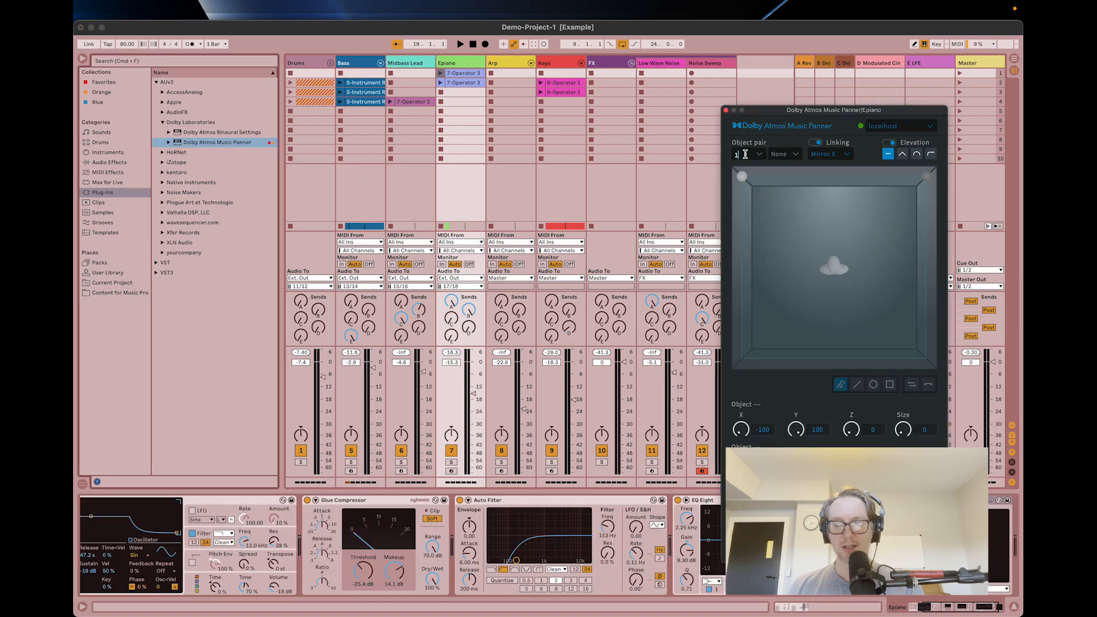
type("17")
key("Tab")
type("18")
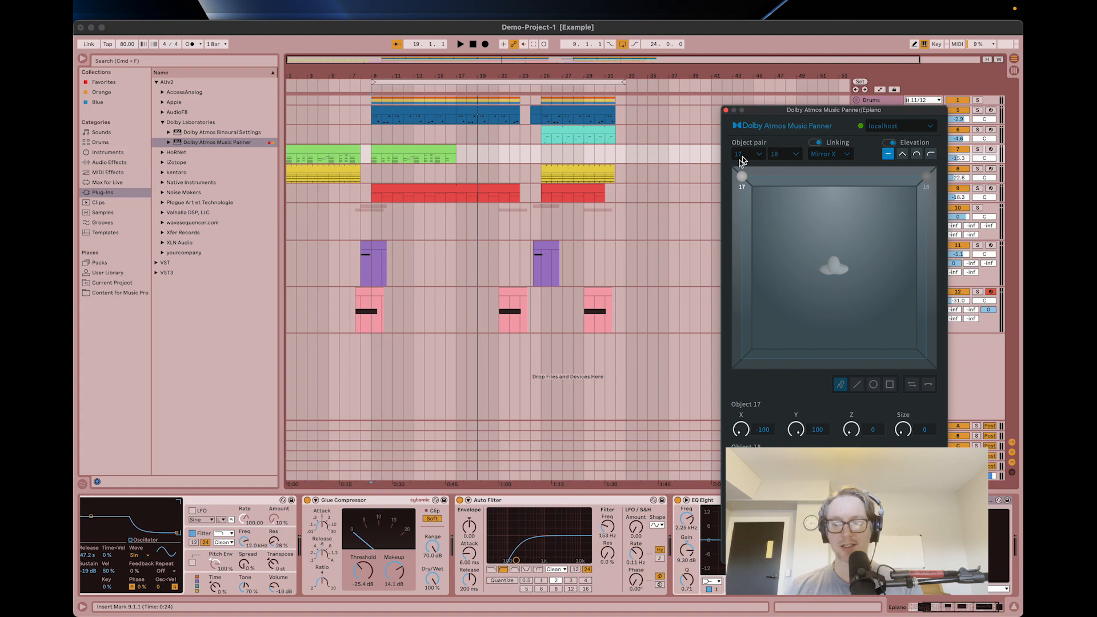
key("Tab")
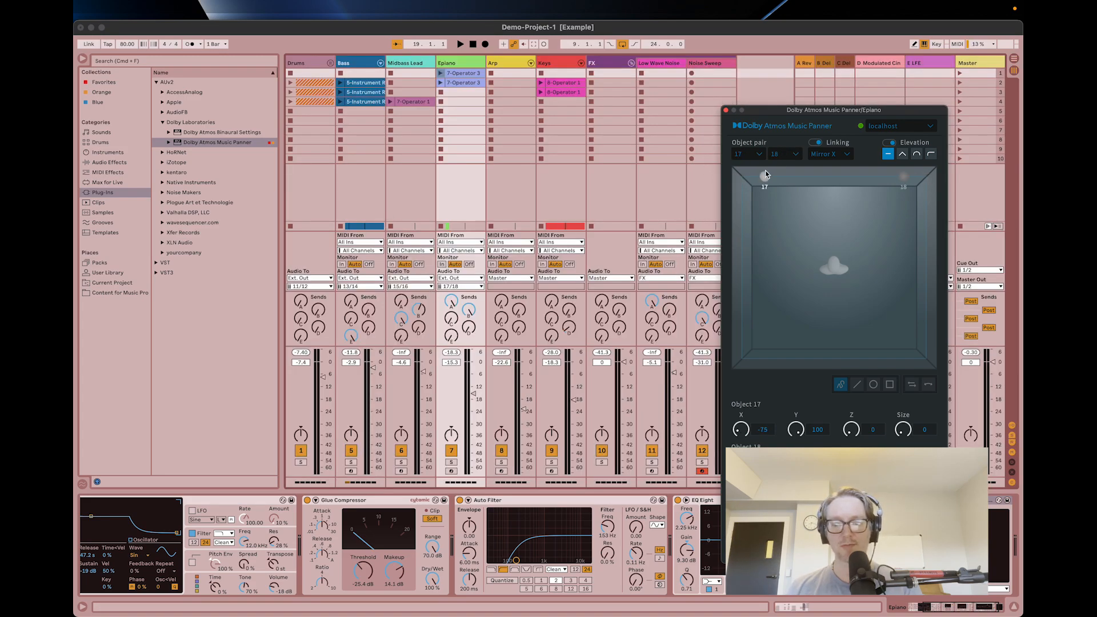
Move object 17 along the front wall to about X -78, Y 100, then play the song and check the objects in Dolby Atmos Renderer.
left_click_drag(766, 174, 731, 173)
key("space")
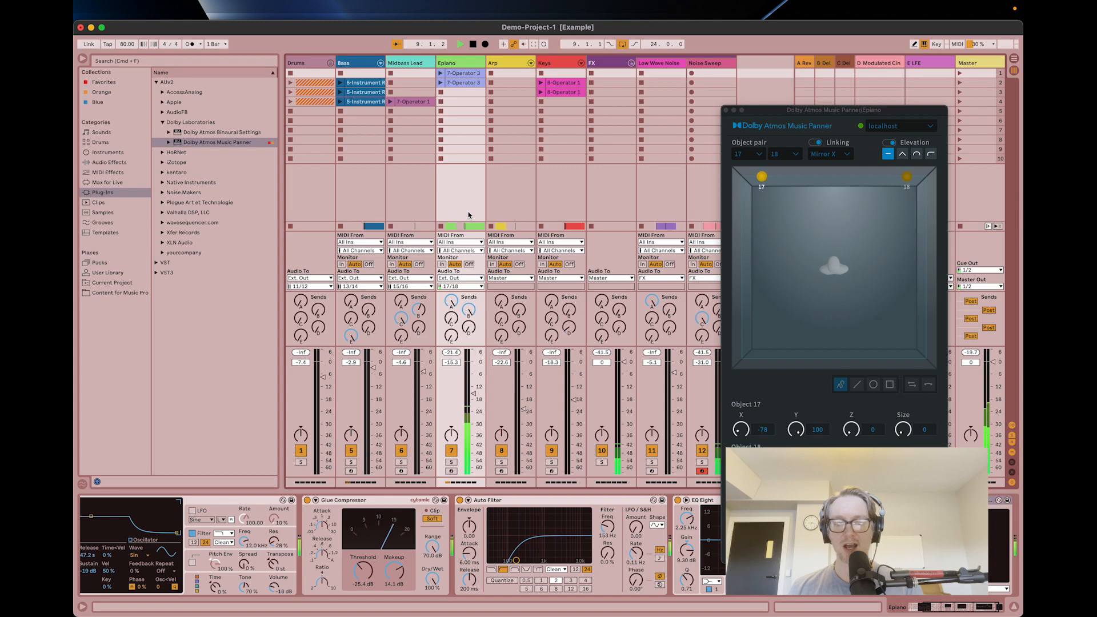
key("super+Tab")
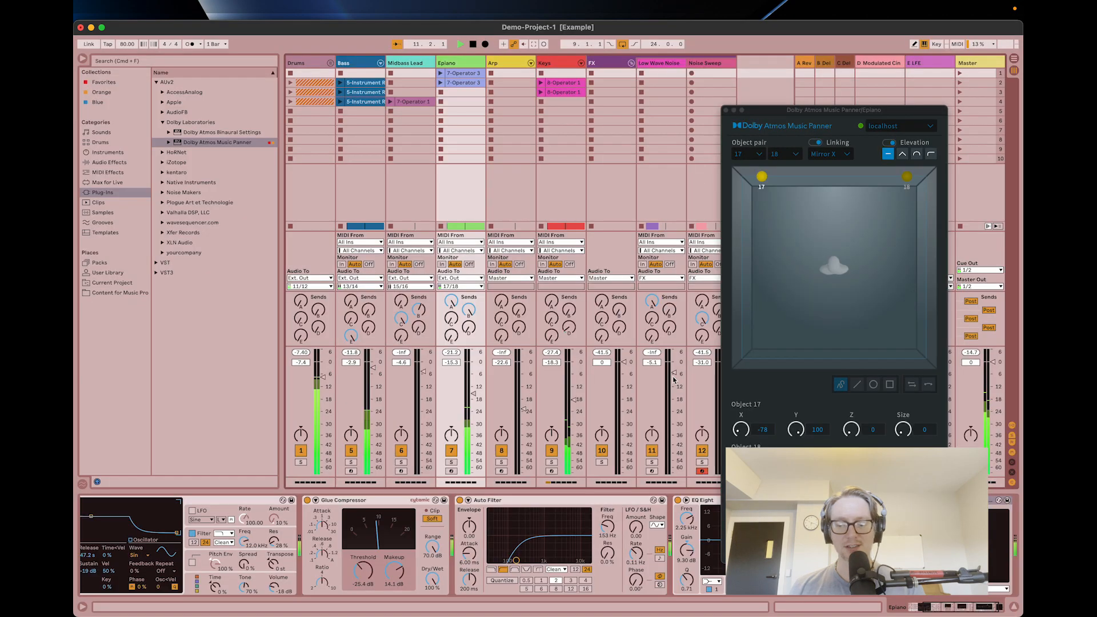
key("super+Tab")
Move the Midbass Lead's object 15 along the left wall to about X -100, Y 33 and check Dolby Atmos Renderer.
left_click(404, 72)
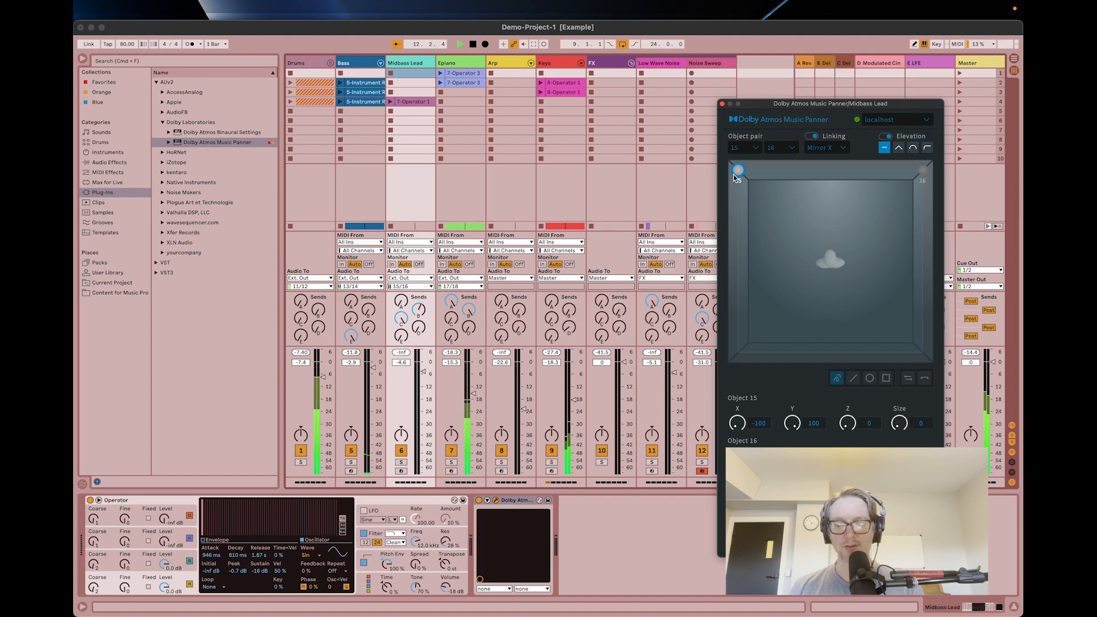
left_click_drag(737, 169, 738, 232)
key("super+Tab")
key("super+Tab")
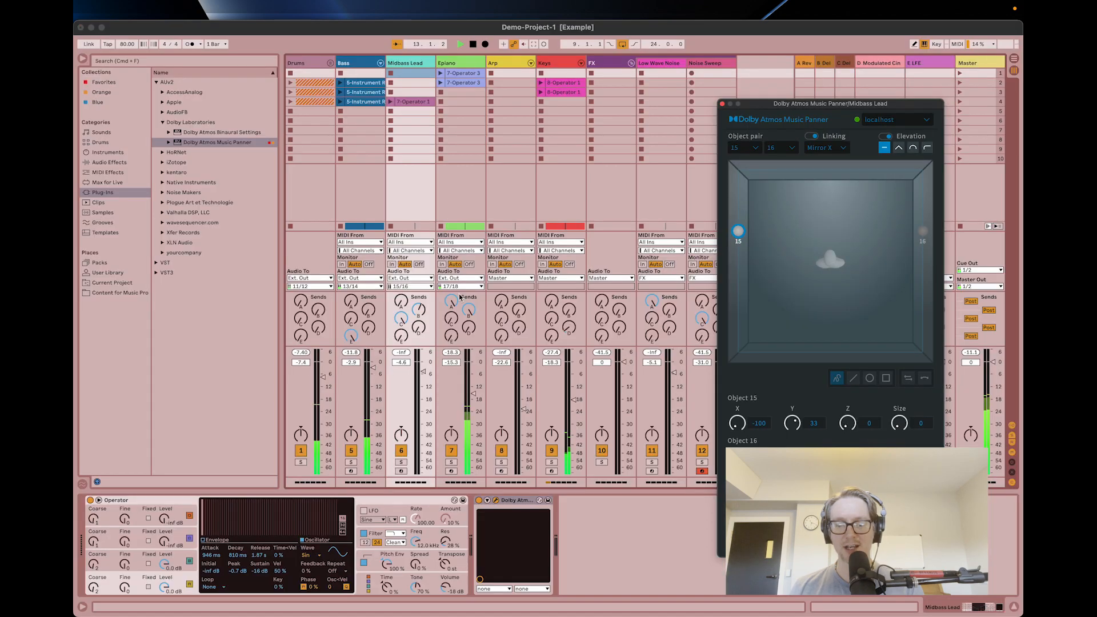
Play the arrangement from bar 25, check the Midbass Lead objects in Dolby Atmos Renderer, and stop playback back in Ableton Live's mixer.
key("Tab")
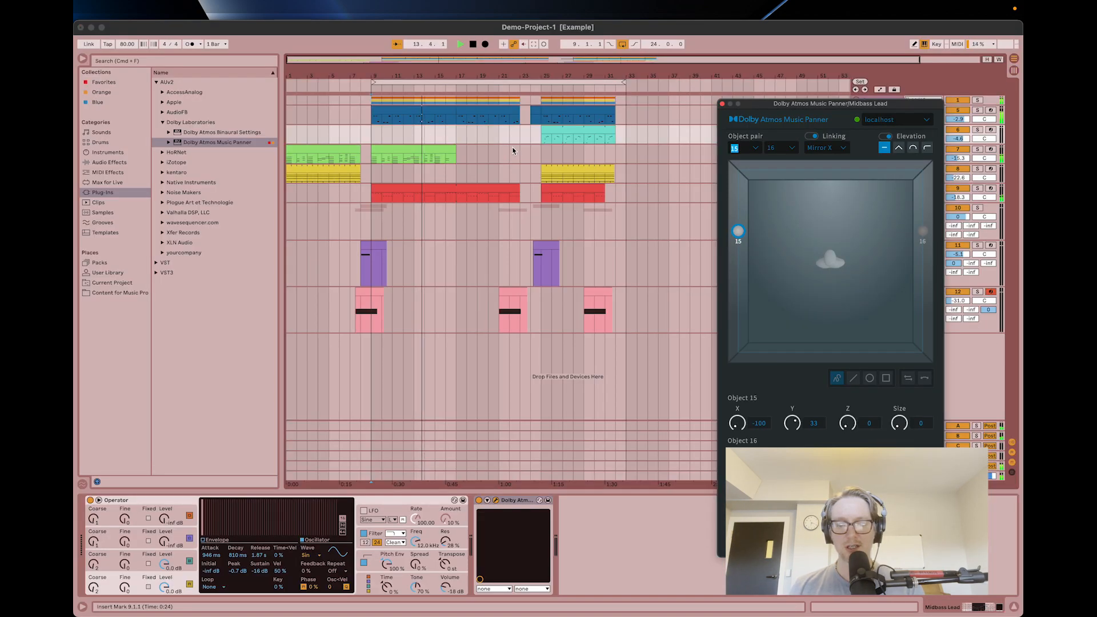
left_click(542, 138)
key("space")
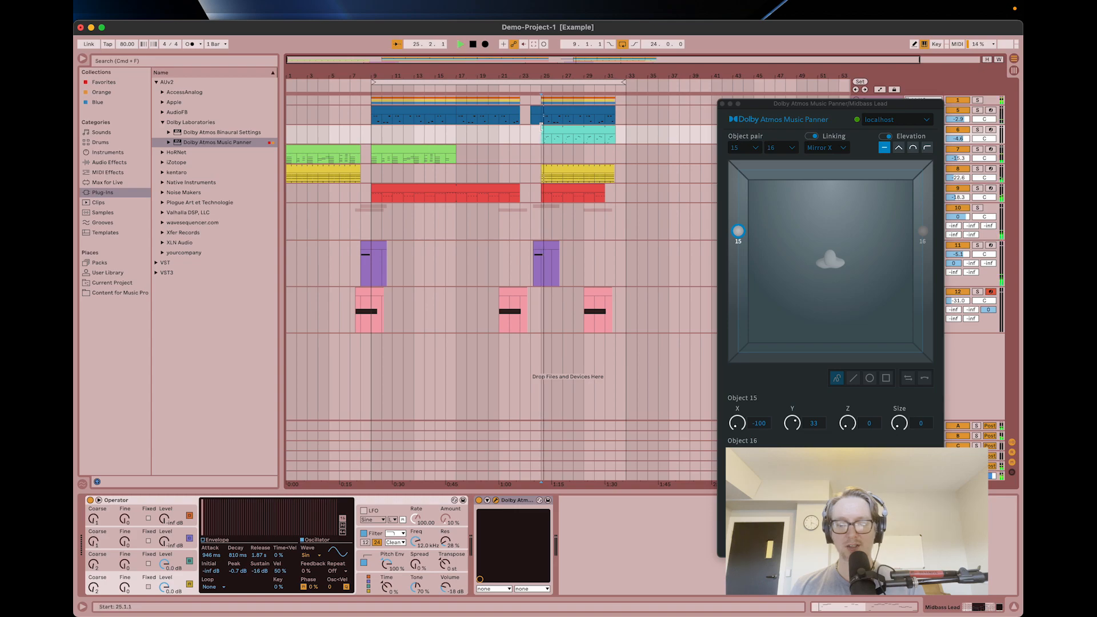
key("super+Tab")
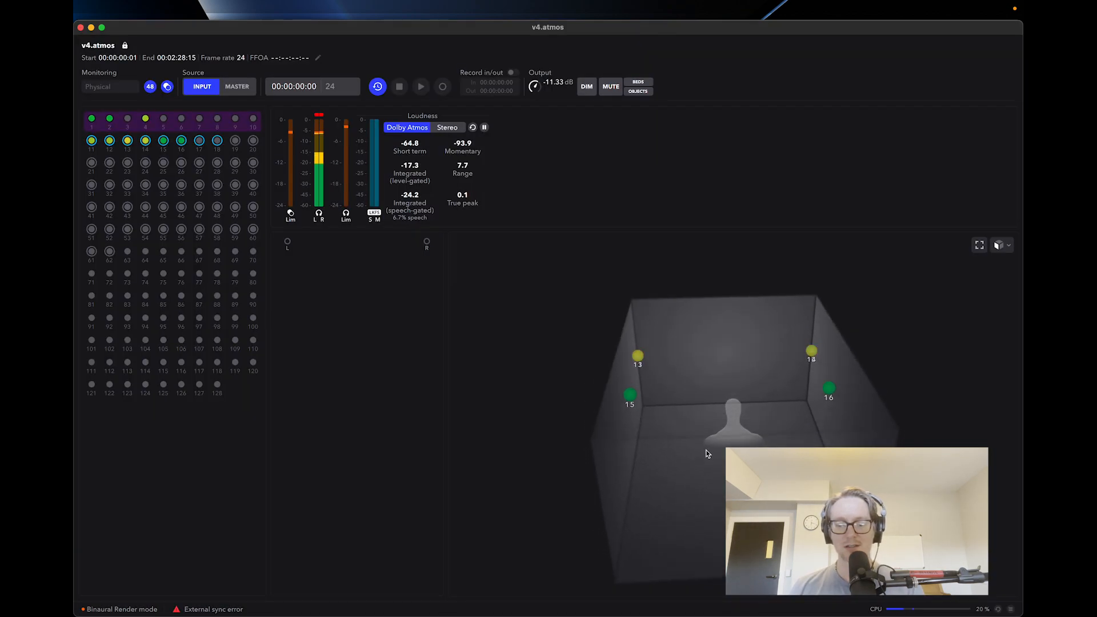
key("super+Tab")
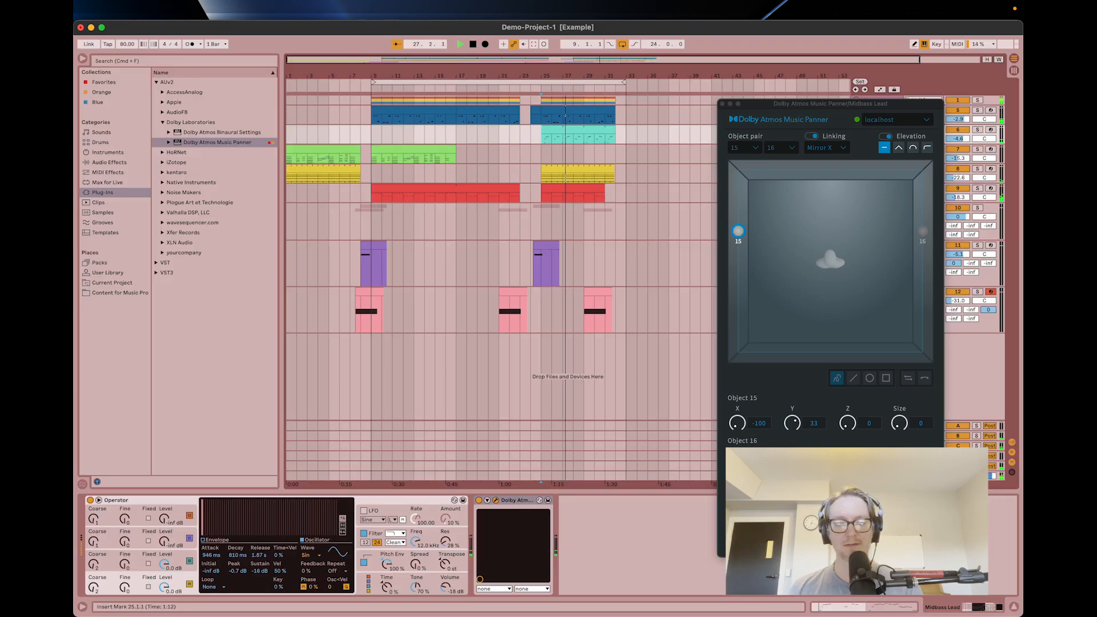
key("super+Tab")
key("super+Tab")
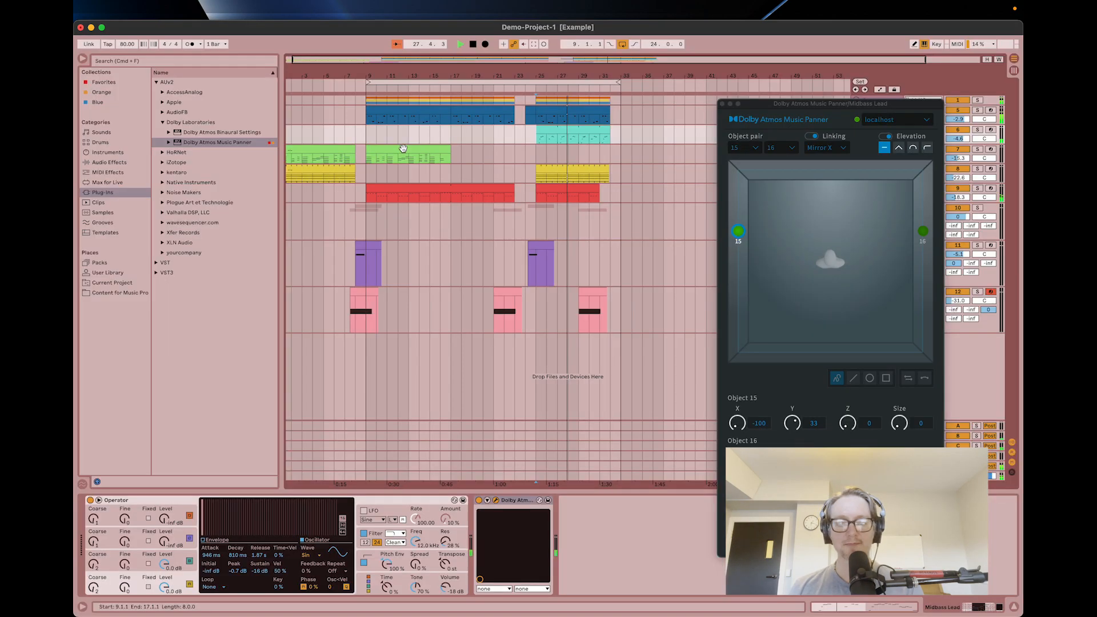
key("Tab")
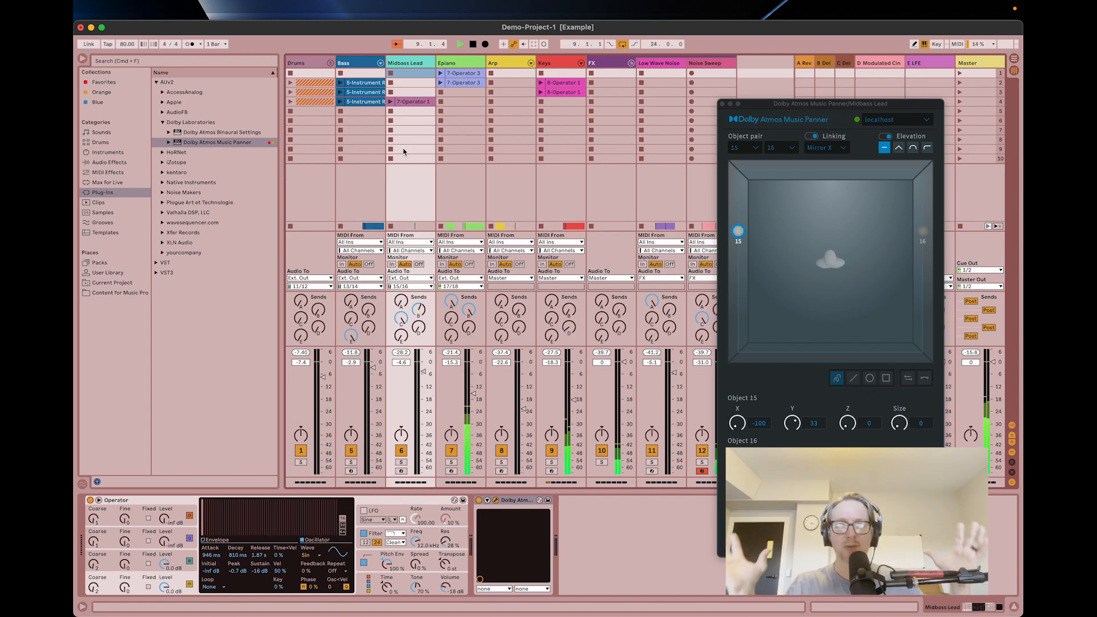
key("space")
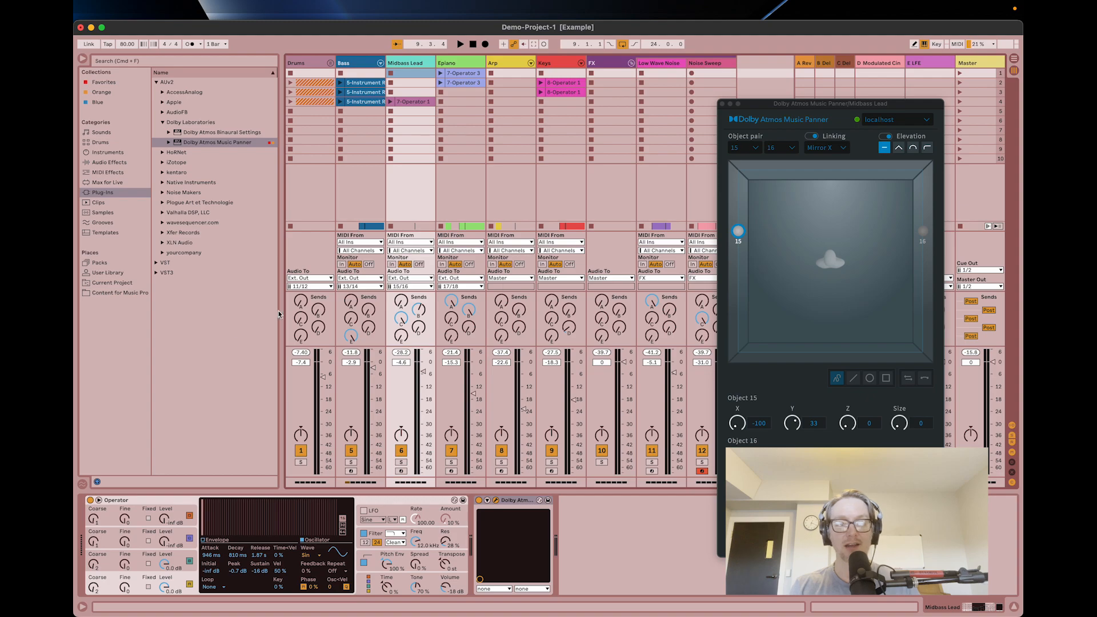
Inspect the Arp and Master device chains, then play the soloed Drums and check their objects in Dolby Atmos Renderer.
left_click(531, 210)
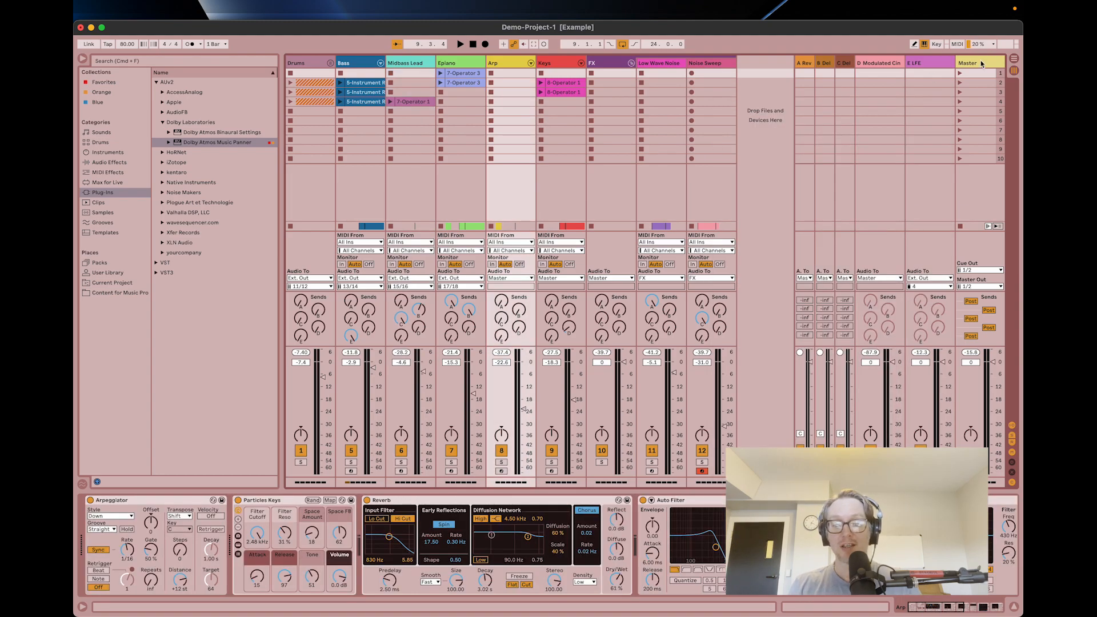
left_click(981, 61)
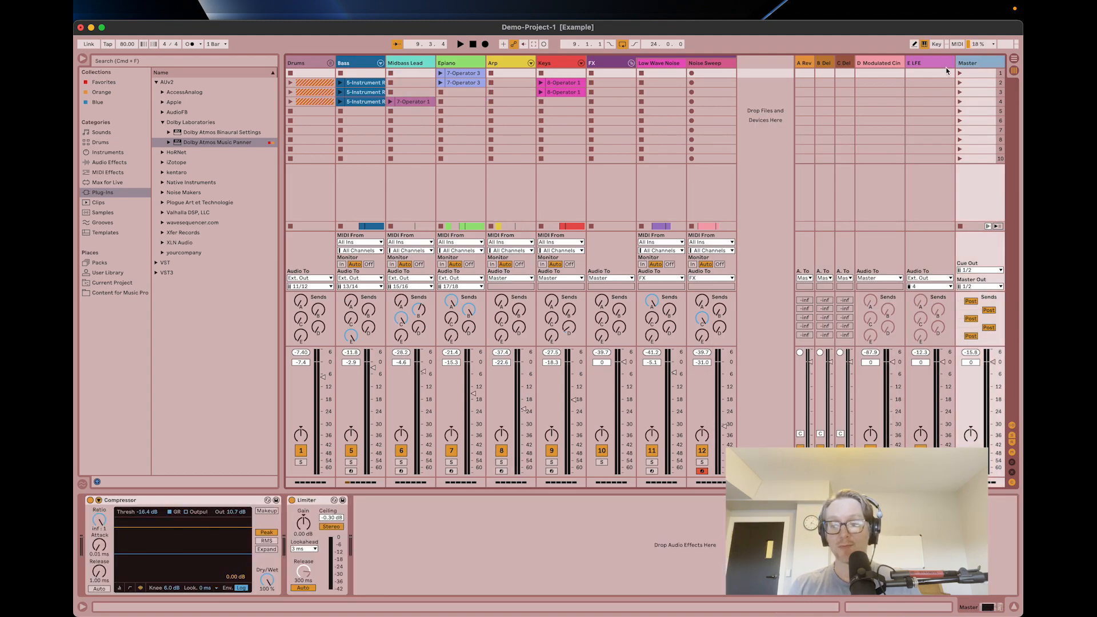
left_click(300, 461)
key("space")
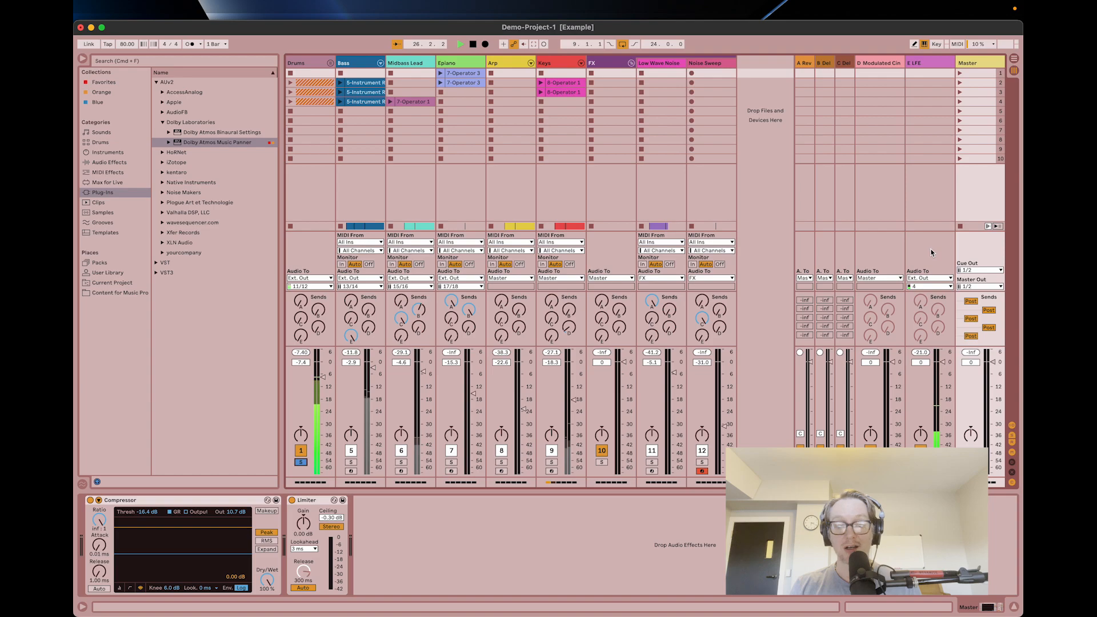
key("super+Tab")
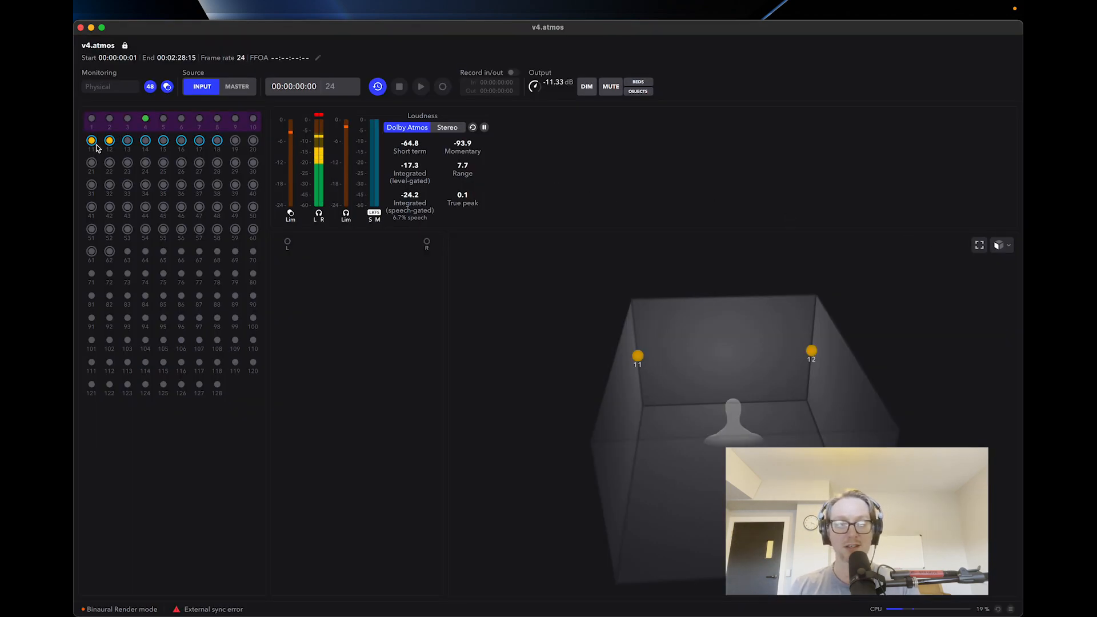
key("super+Tab")
Add the HoRNetSAMP plug-in to the Drums track and view its equalizer window with playback stopped.
left_click(310, 65)
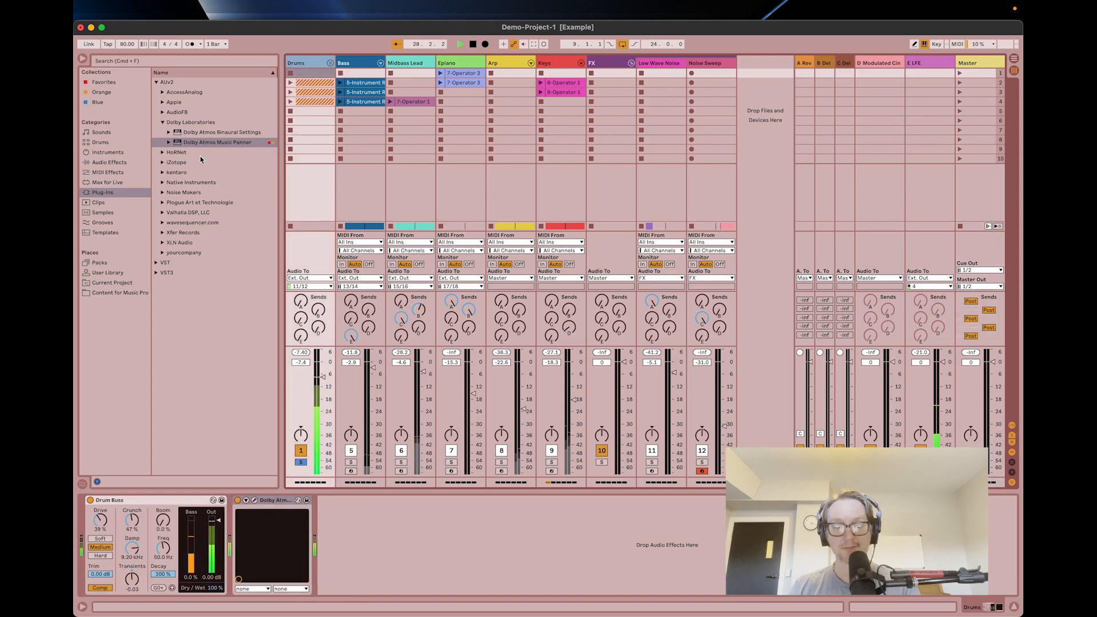
left_click(198, 154)
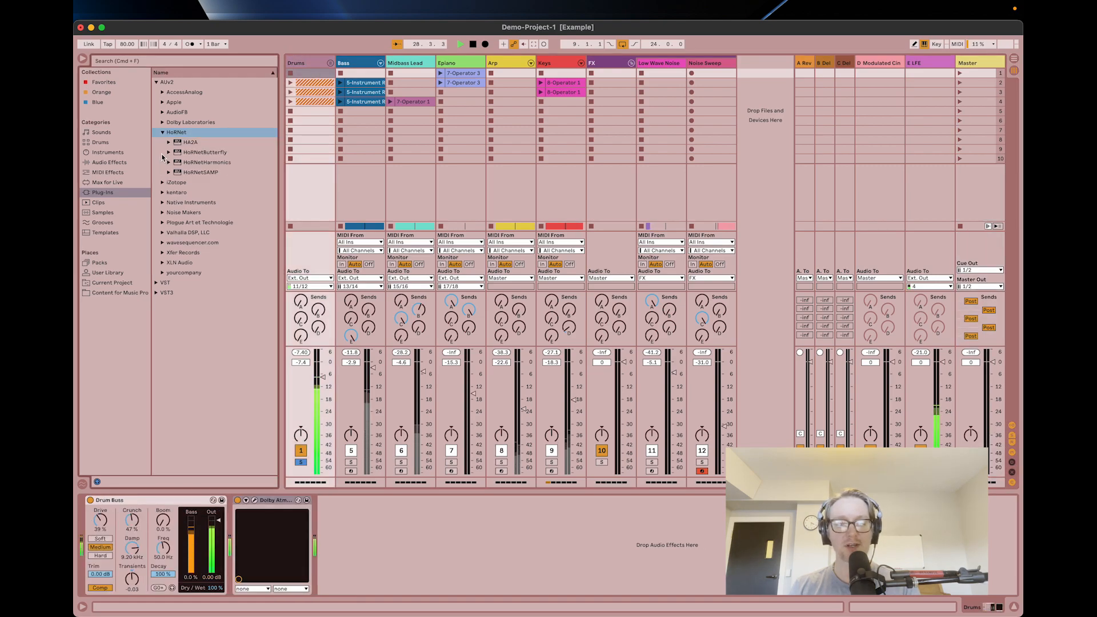
left_click(200, 173)
double_click(199, 173)
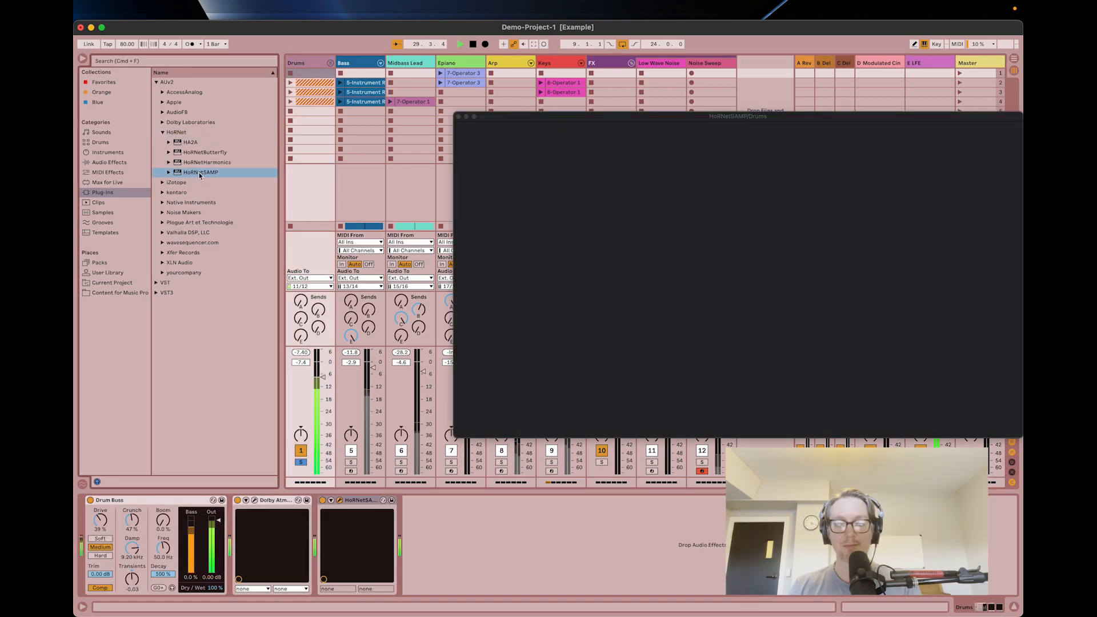
left_click(358, 210)
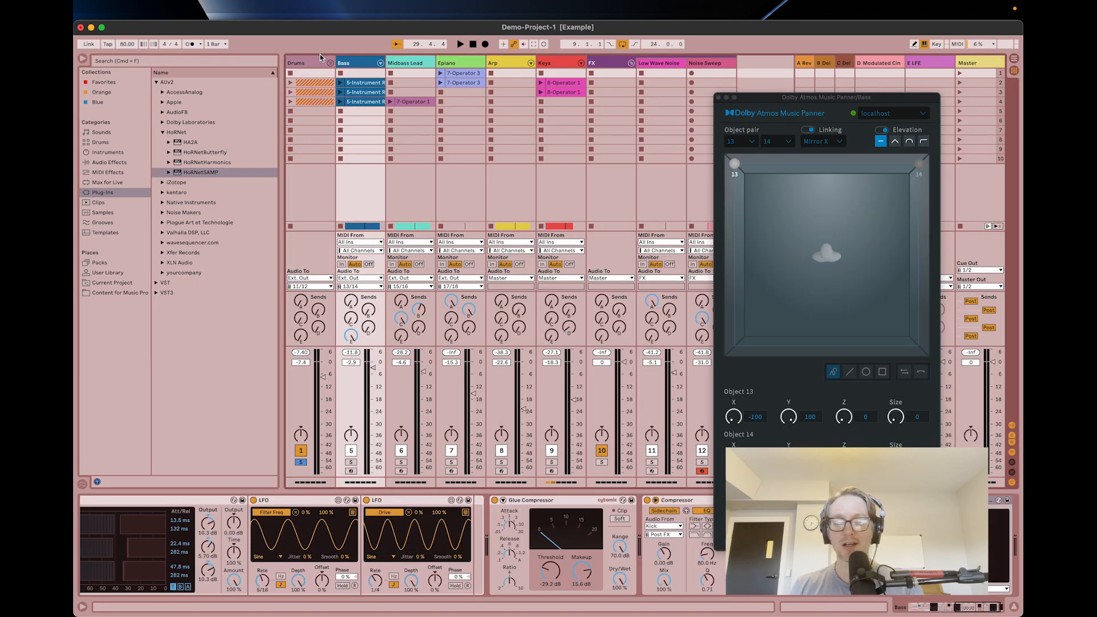
left_click(315, 73)
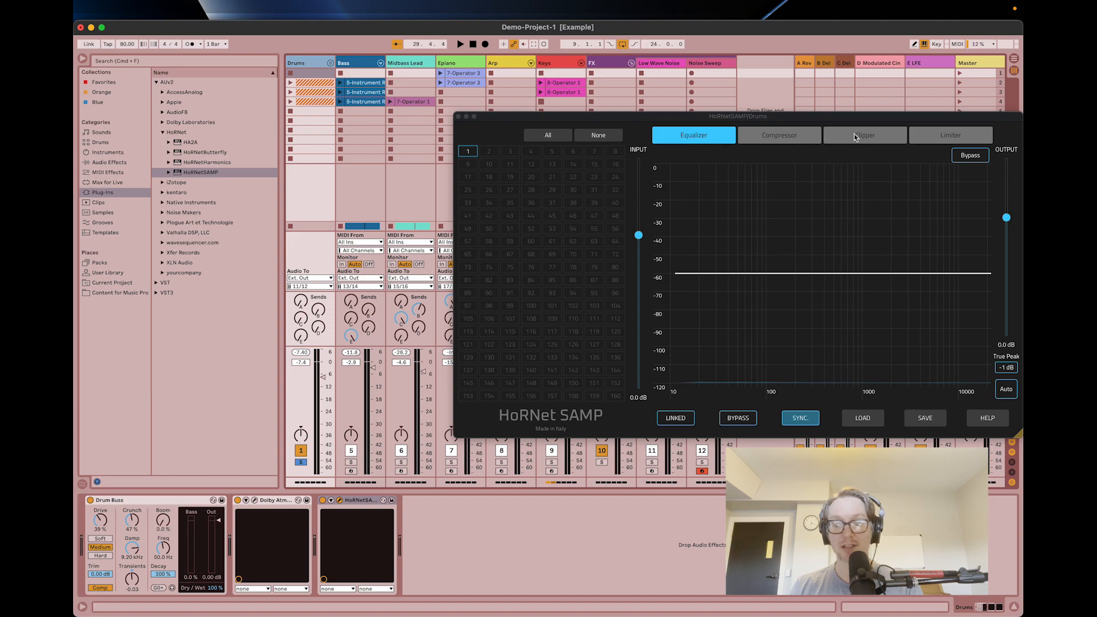
left_click_drag(899, 123, 908, 110)
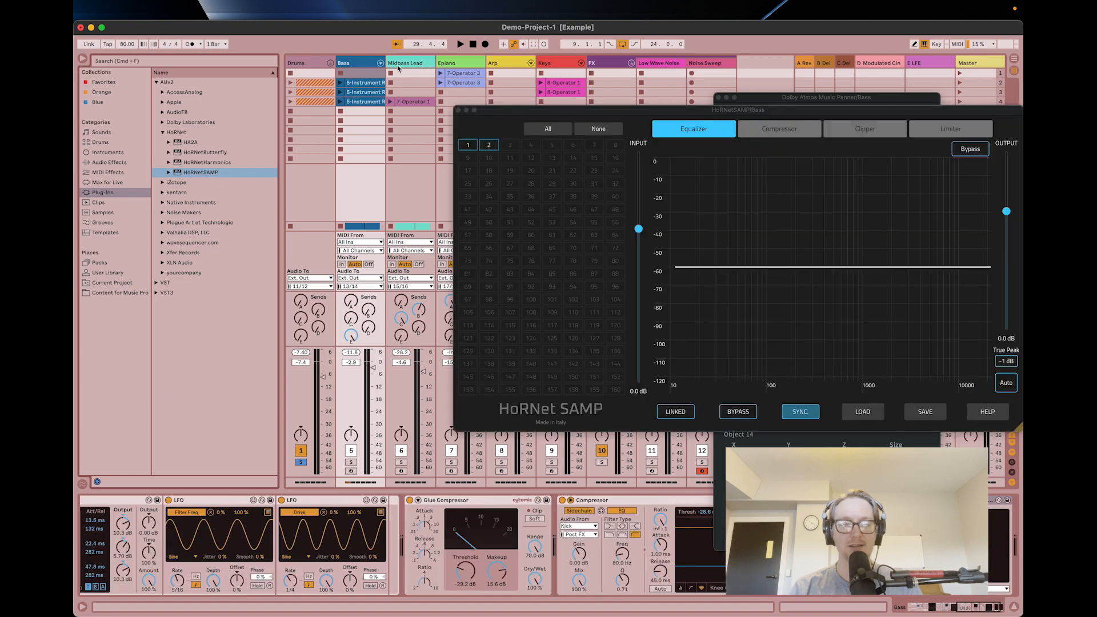
Add HoRNetSAMP to the Bass, Midbass Lead and Epiano tracks, and play the song with the Drums unsoloed.
left_click(398, 68)
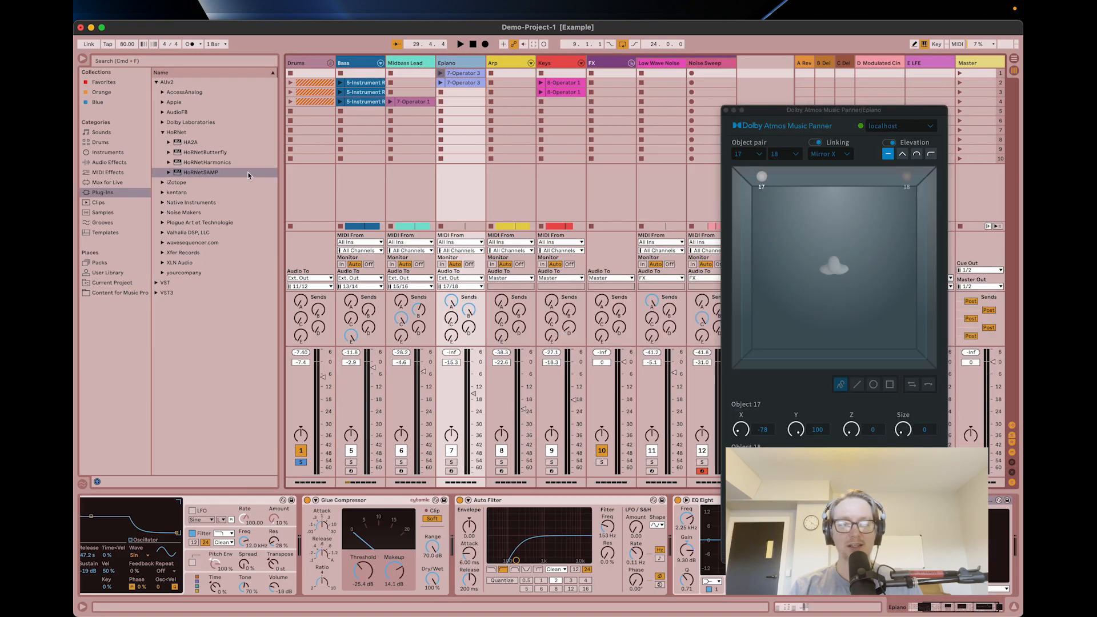
left_click(239, 173)
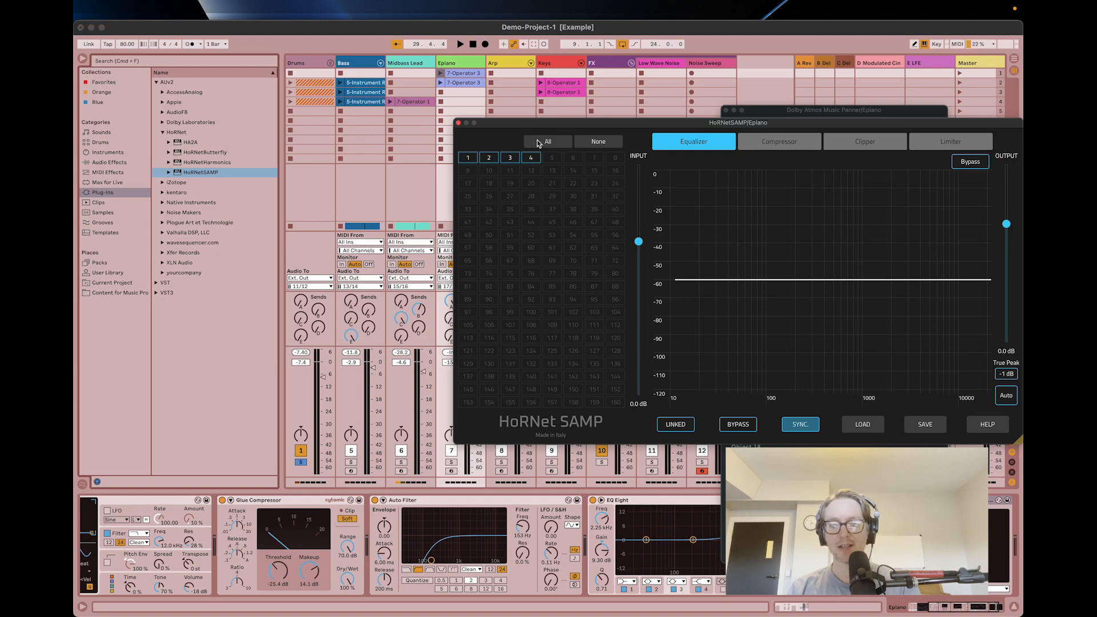
key("space")
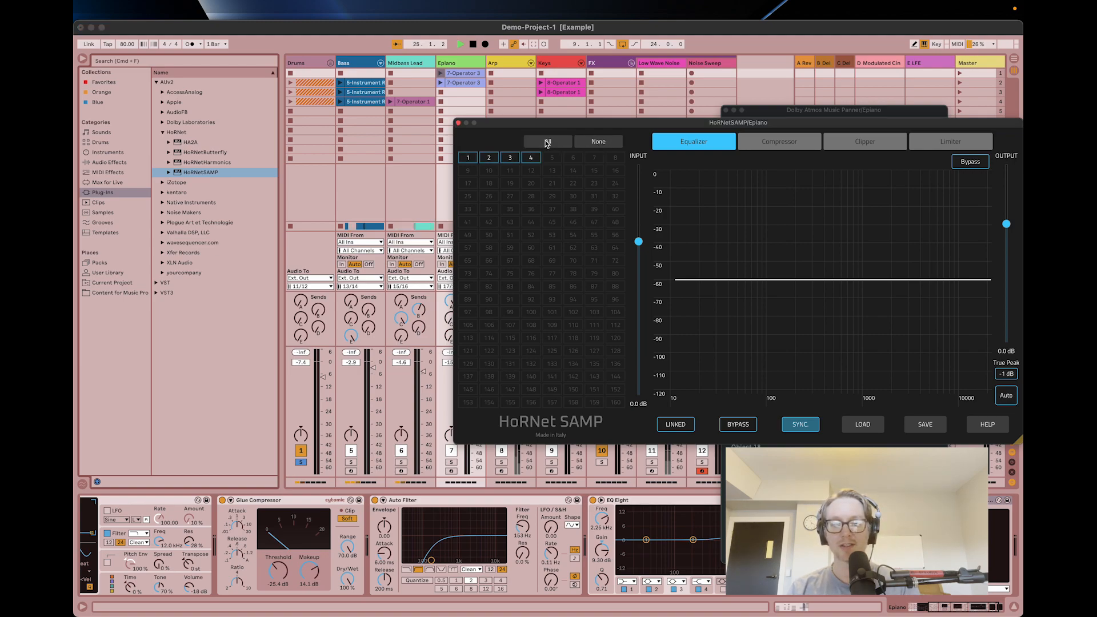
left_click(301, 463)
left_click(301, 464)
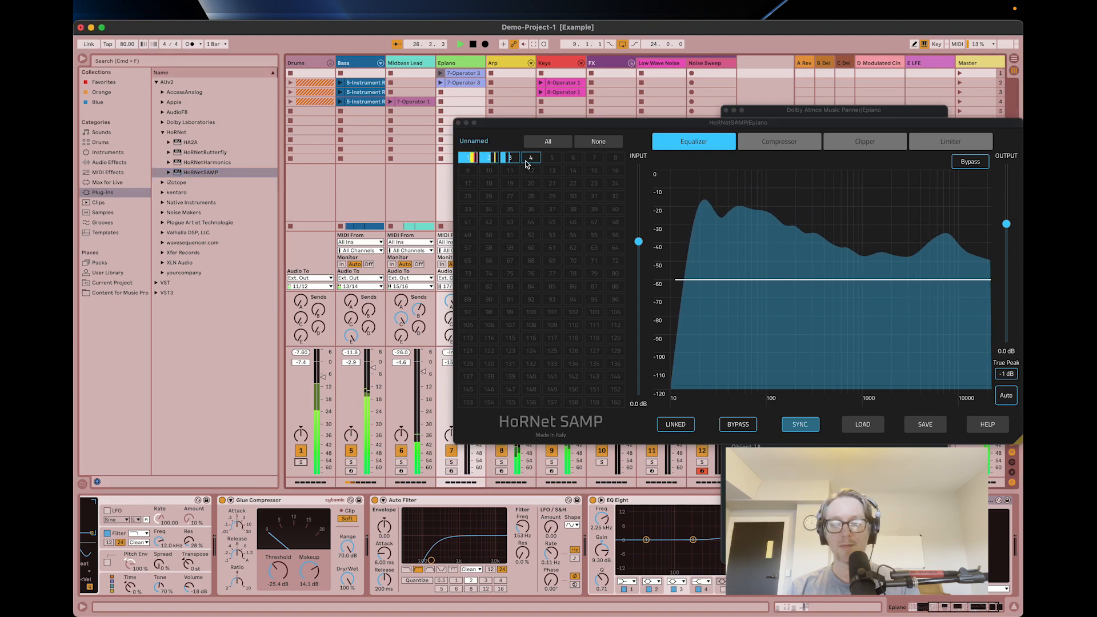
In the Epiano's HoRNet SAMP, set the compressor threshold to -14.5 dB and cut the high frequencies with the equalizer.
left_click(780, 141)
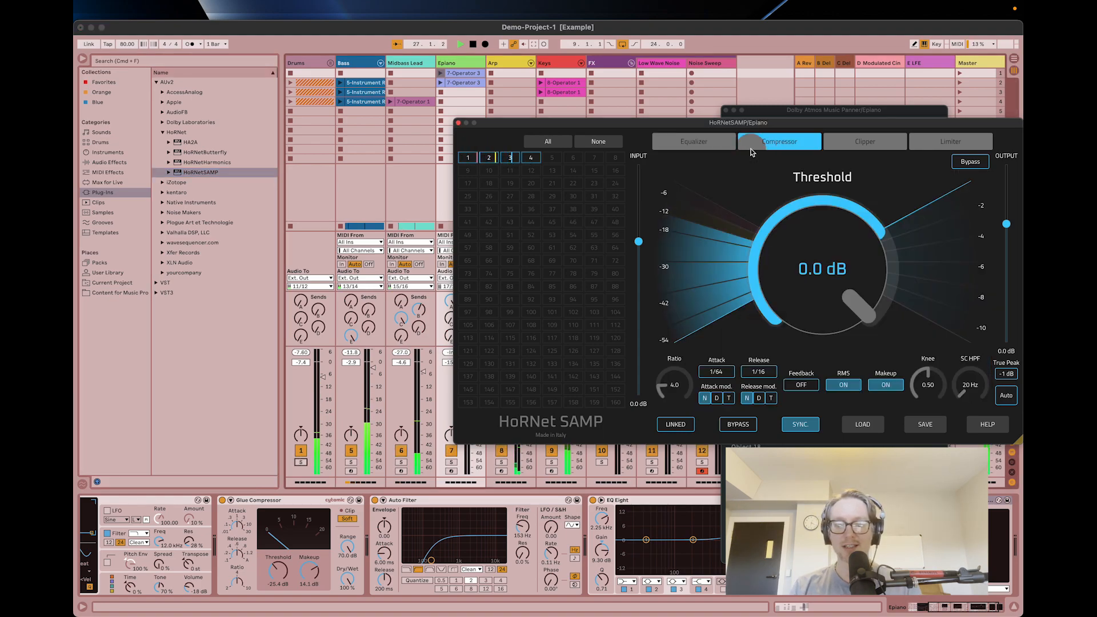
left_click_drag(866, 307, 872, 249)
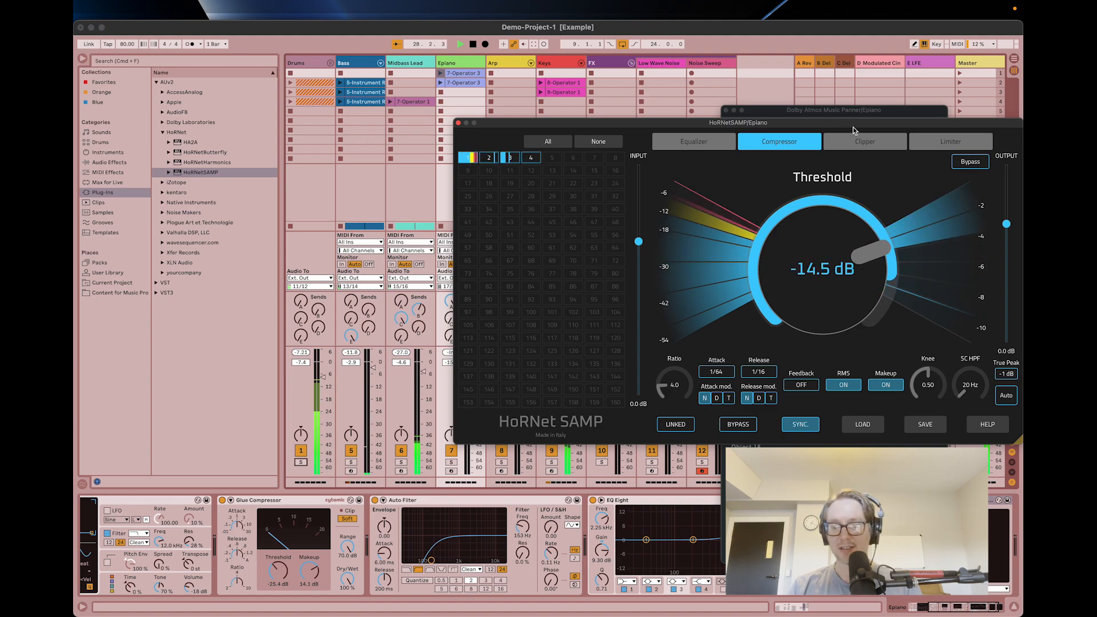
left_click(694, 141)
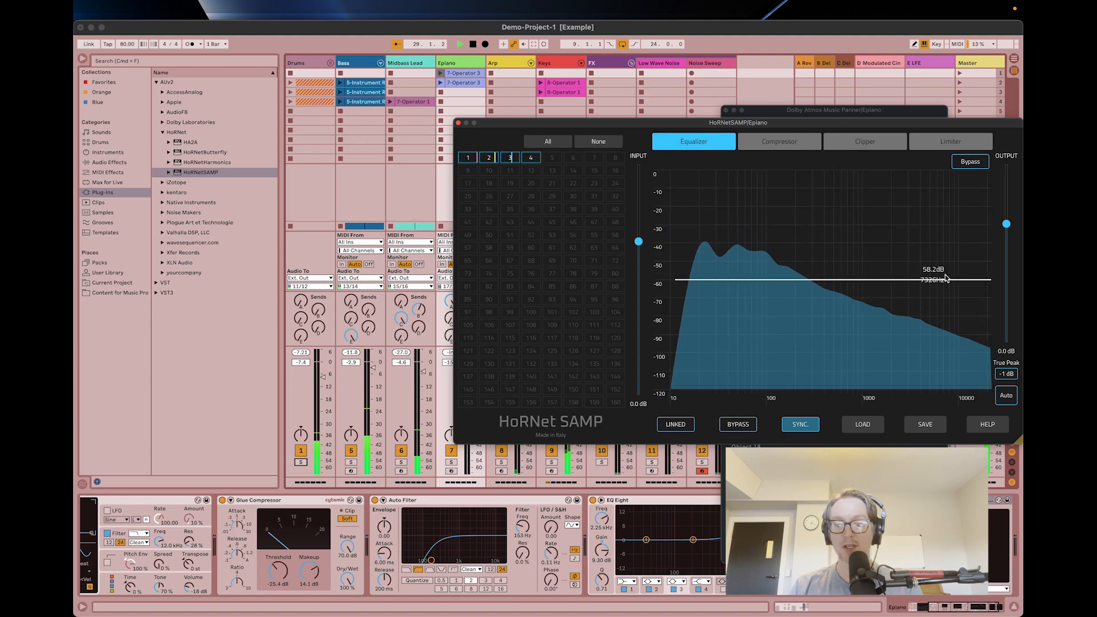
left_click_drag(941, 282, 881, 207)
left_click_drag(892, 181, 893, 303)
left_click(460, 124)
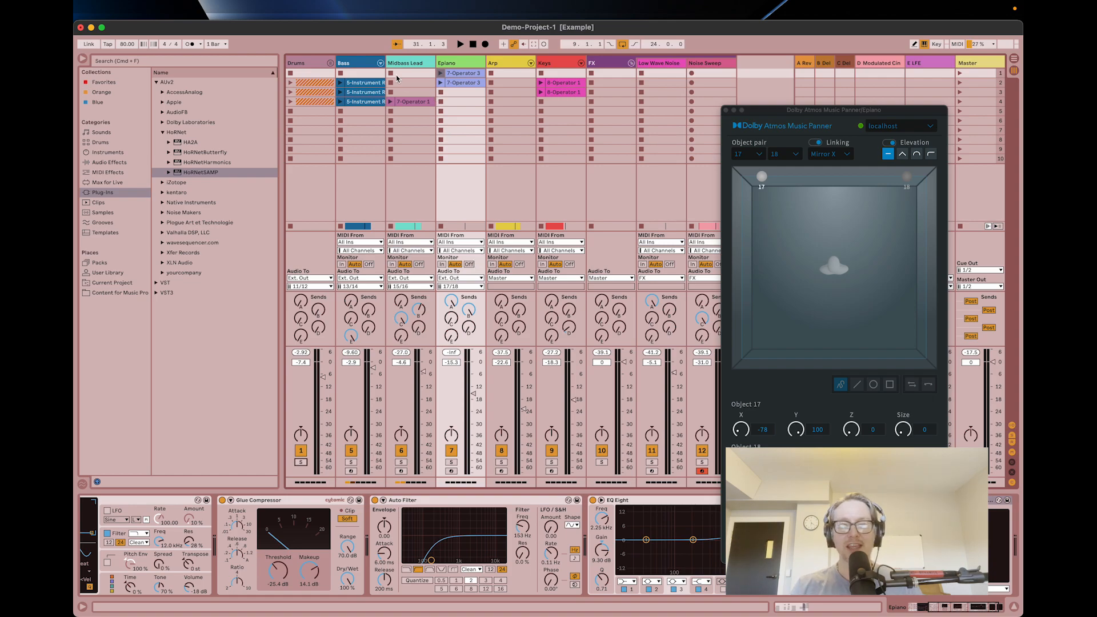
Check the linked equalizer curve in the Drums track's HoRNet SAMP and close its window.
left_click(361, 64)
left_click(302, 68)
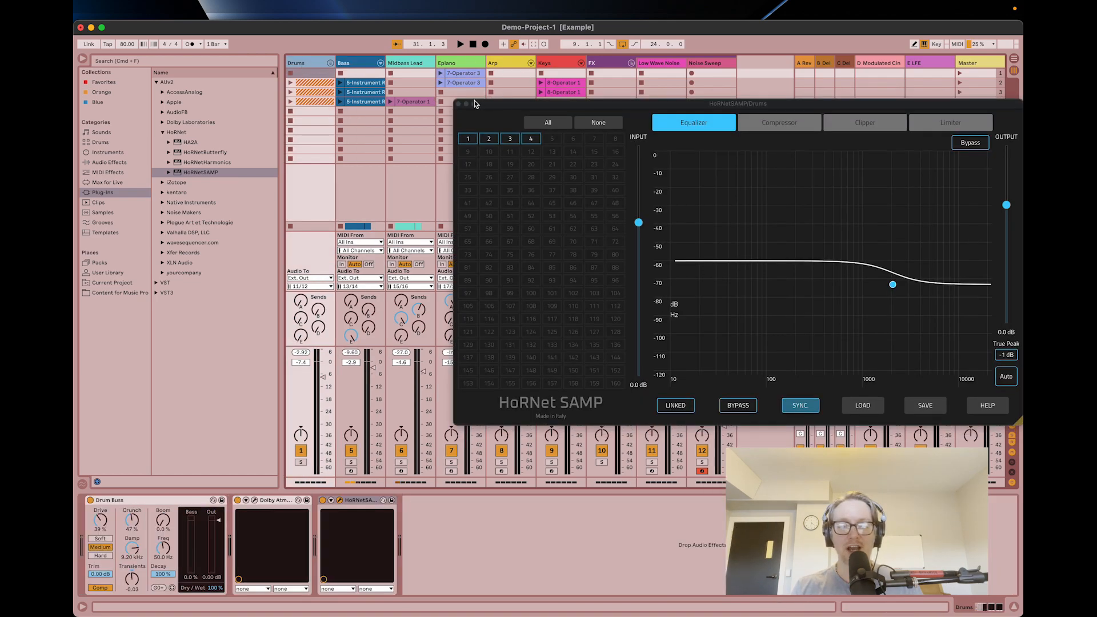
left_click(458, 108)
Examine the devices and output routing of the FX group and its Low Wave Noise and Noise Sweep tracks.
left_click(594, 73)
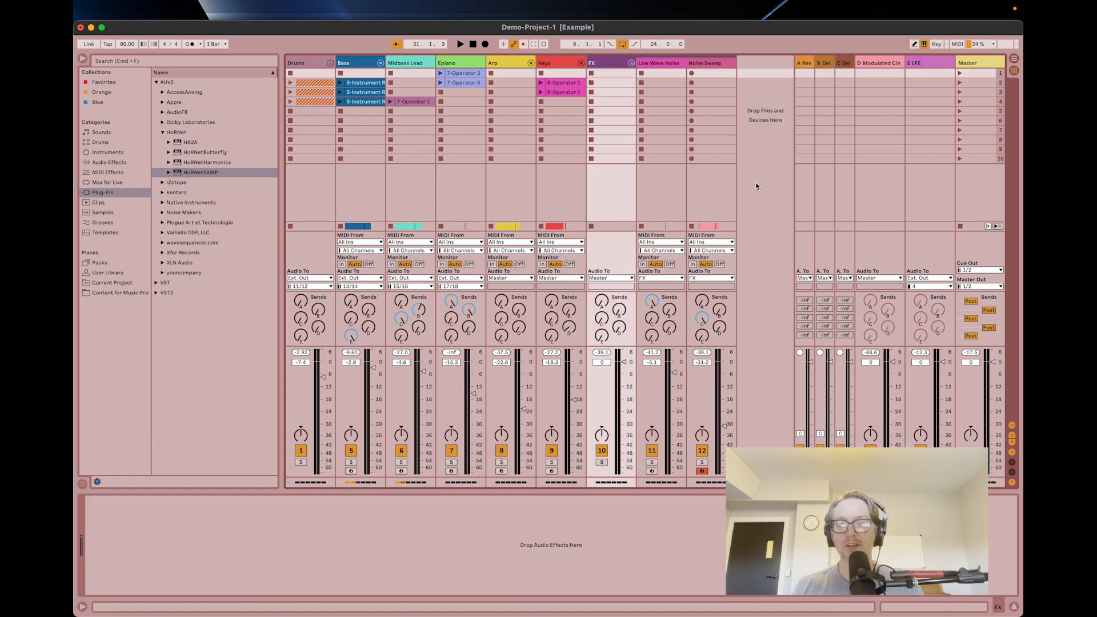
left_click(656, 205)
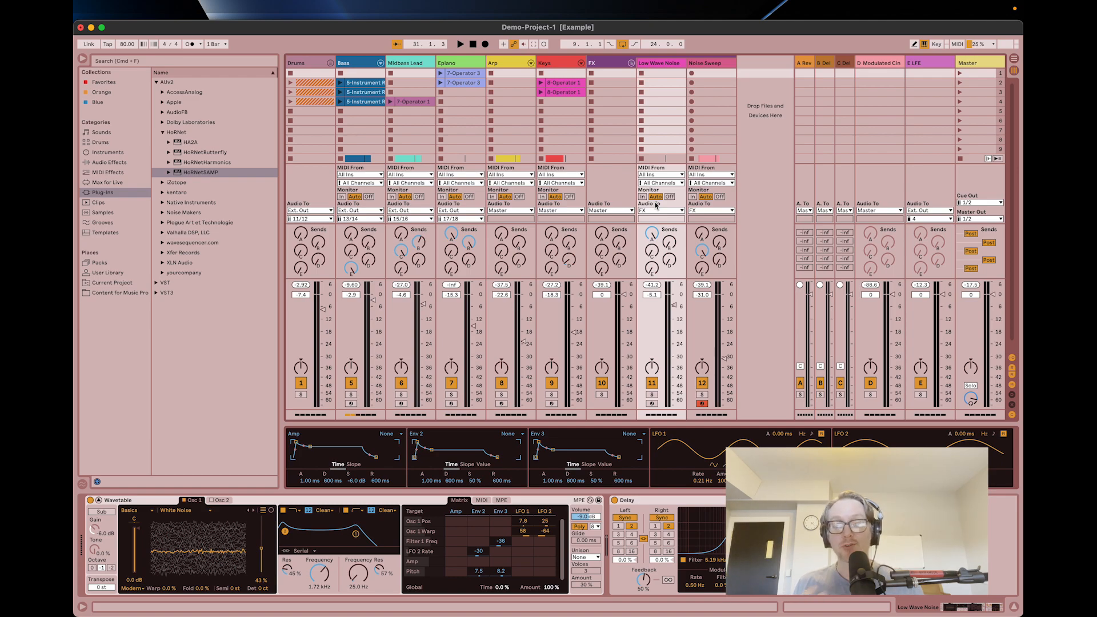
left_click(607, 66)
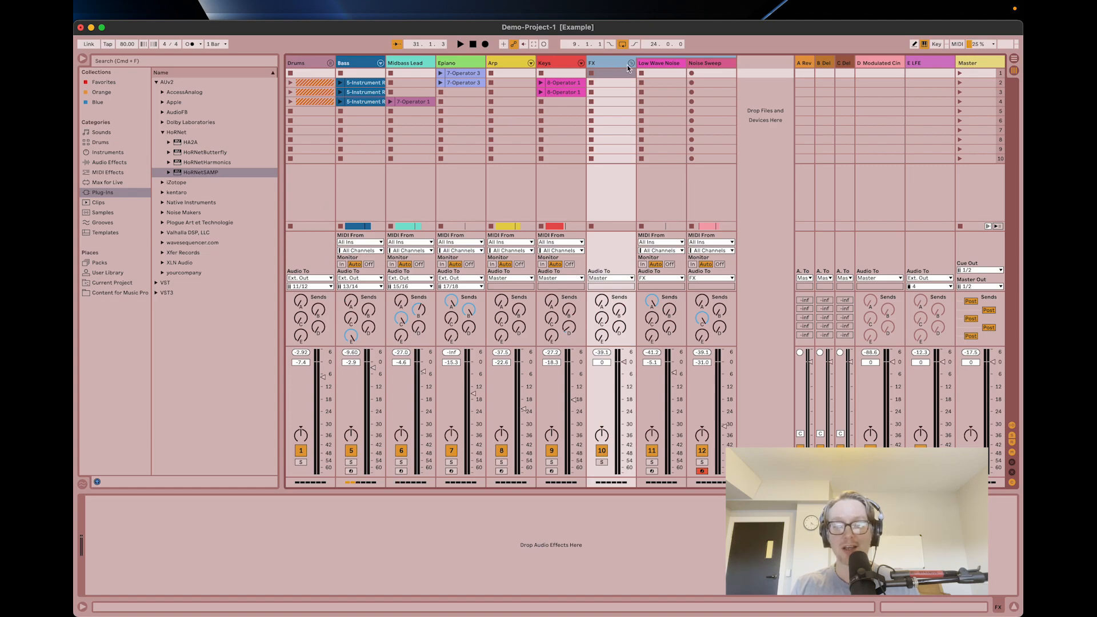
left_click(660, 64)
left_click(711, 66)
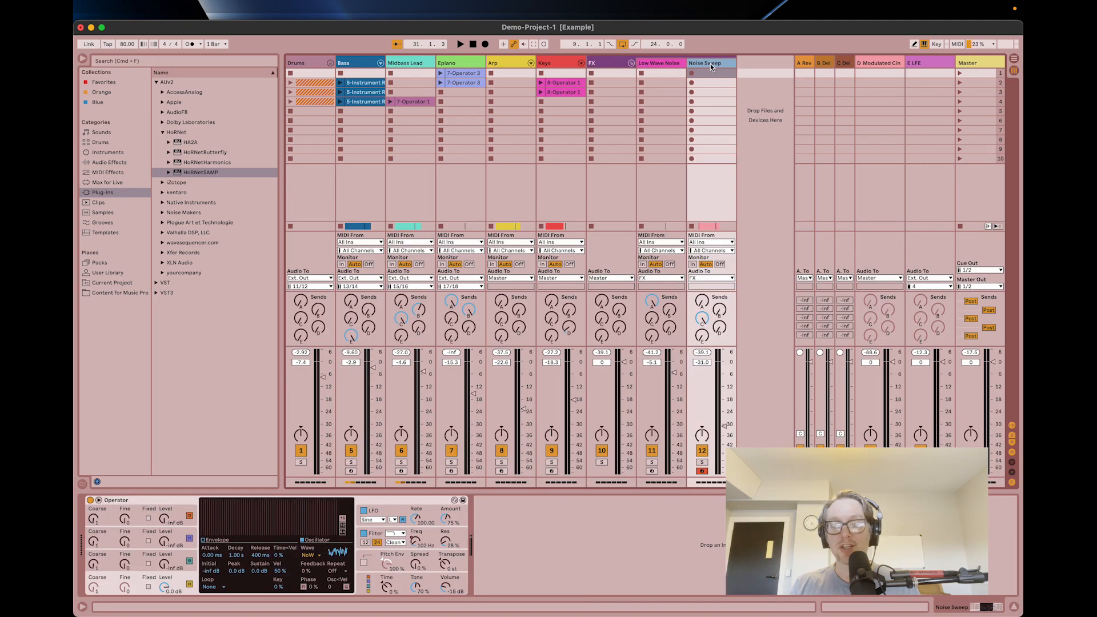
left_click(656, 63)
left_click(705, 60)
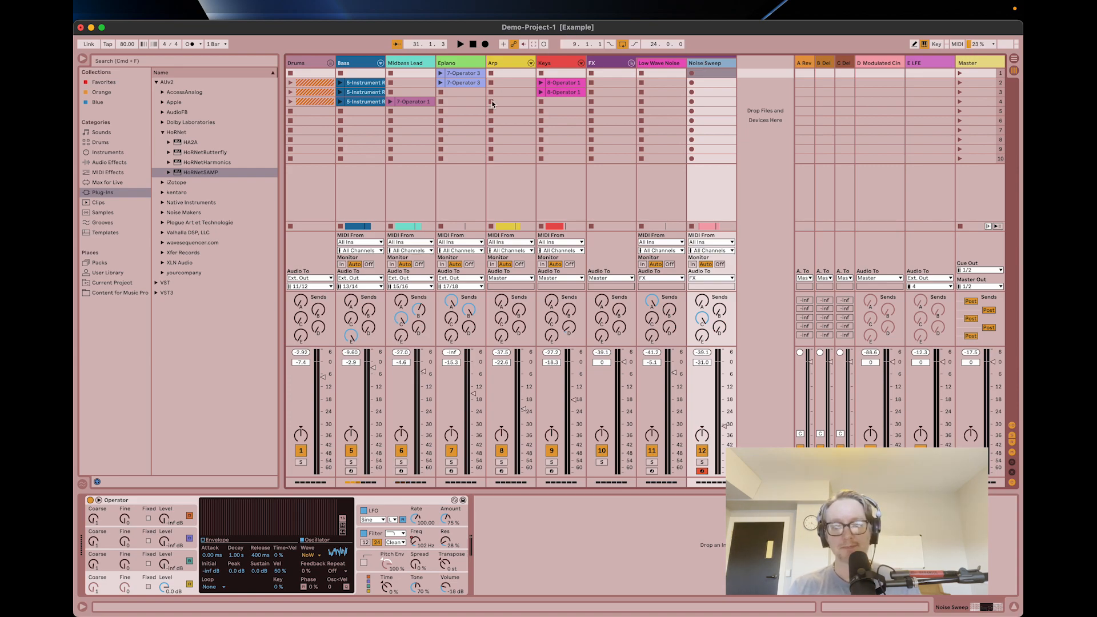
Close the Epiano's panner window and inspect the effect chains on the A Reverb and B Delay return tracks.
left_click(466, 179)
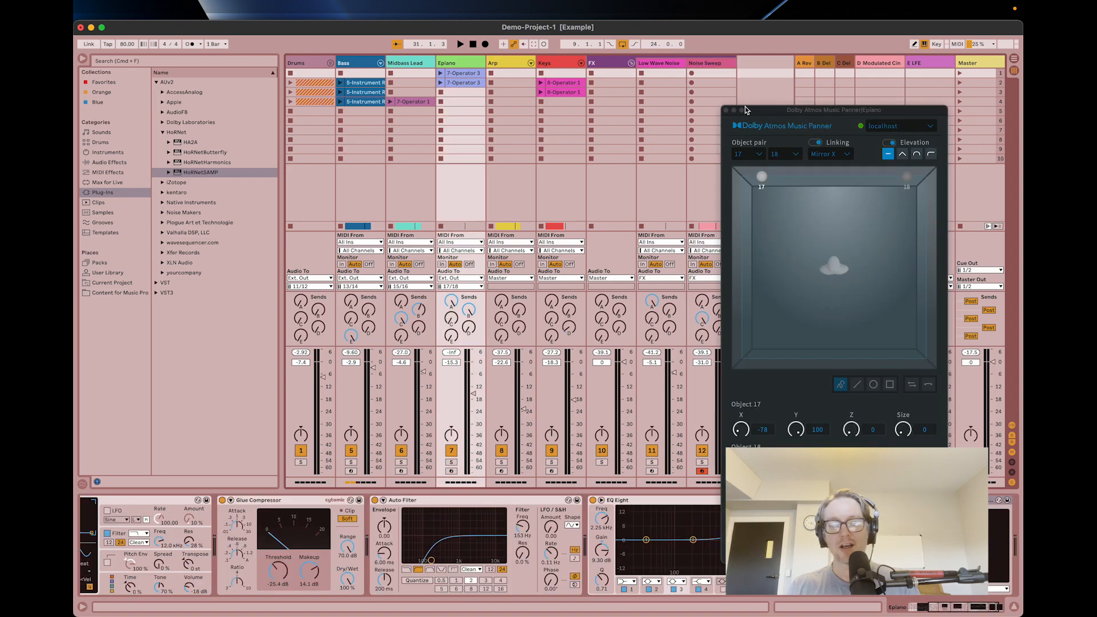
left_click(725, 110)
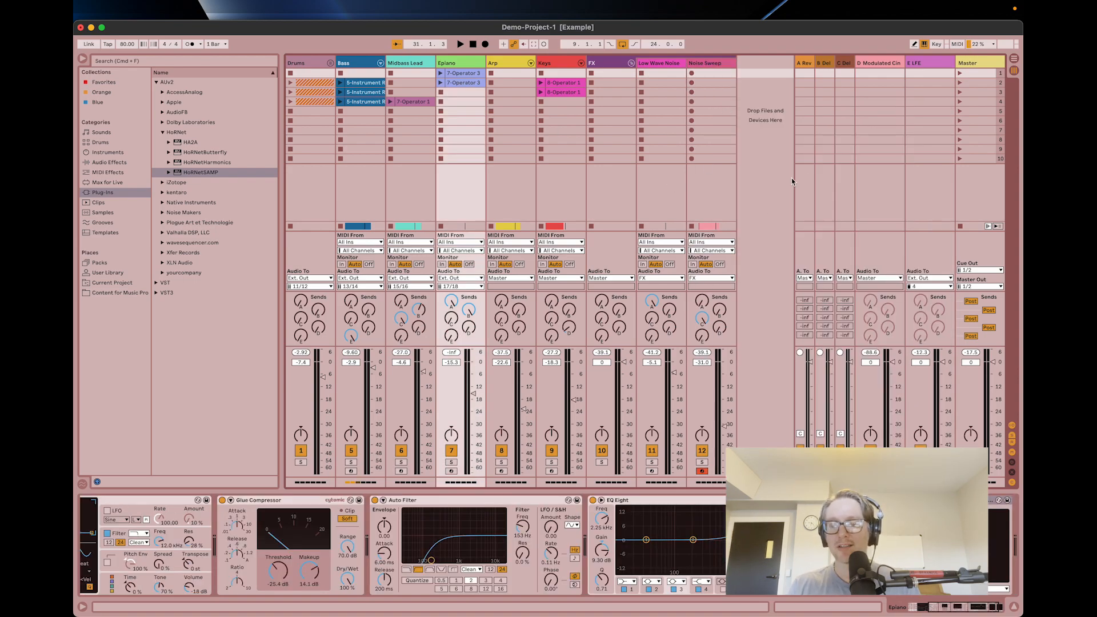
left_click(768, 85)
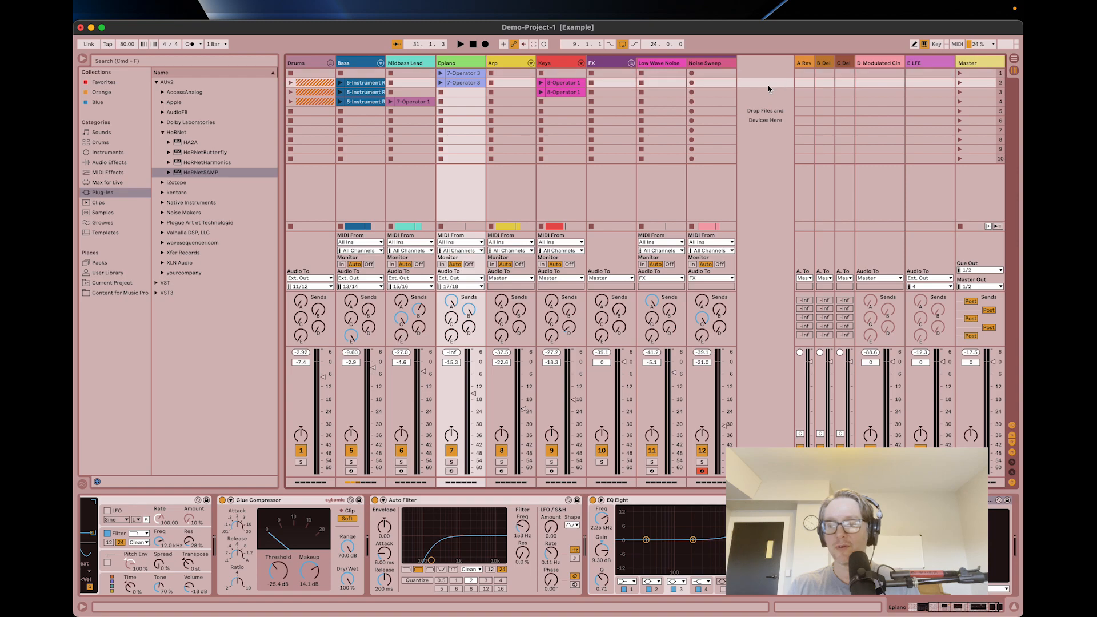
left_click(804, 64)
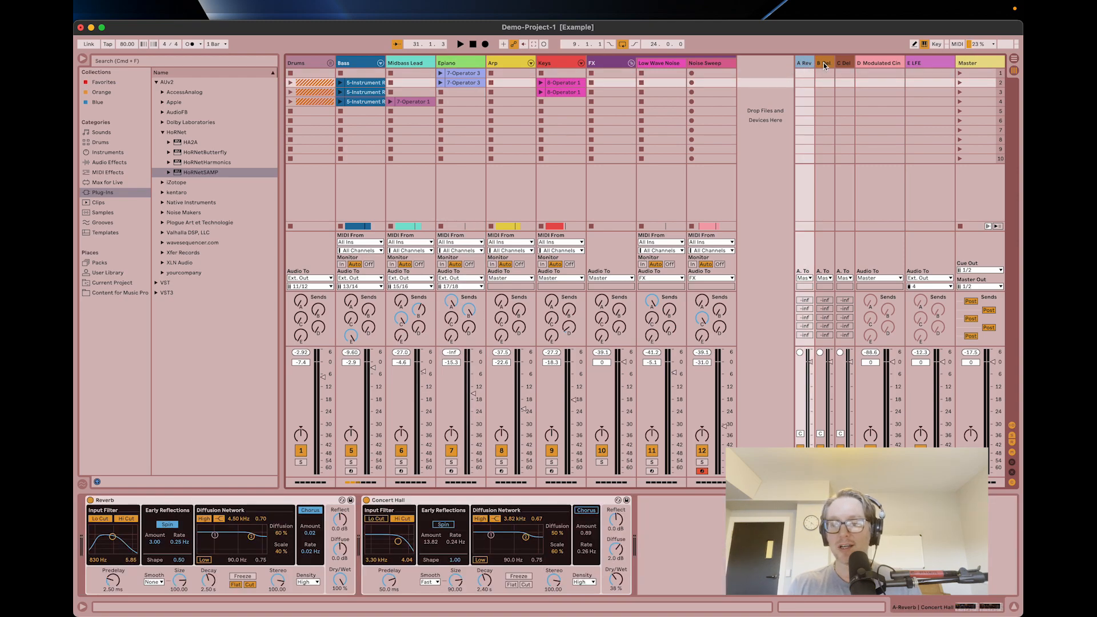
left_click(824, 66)
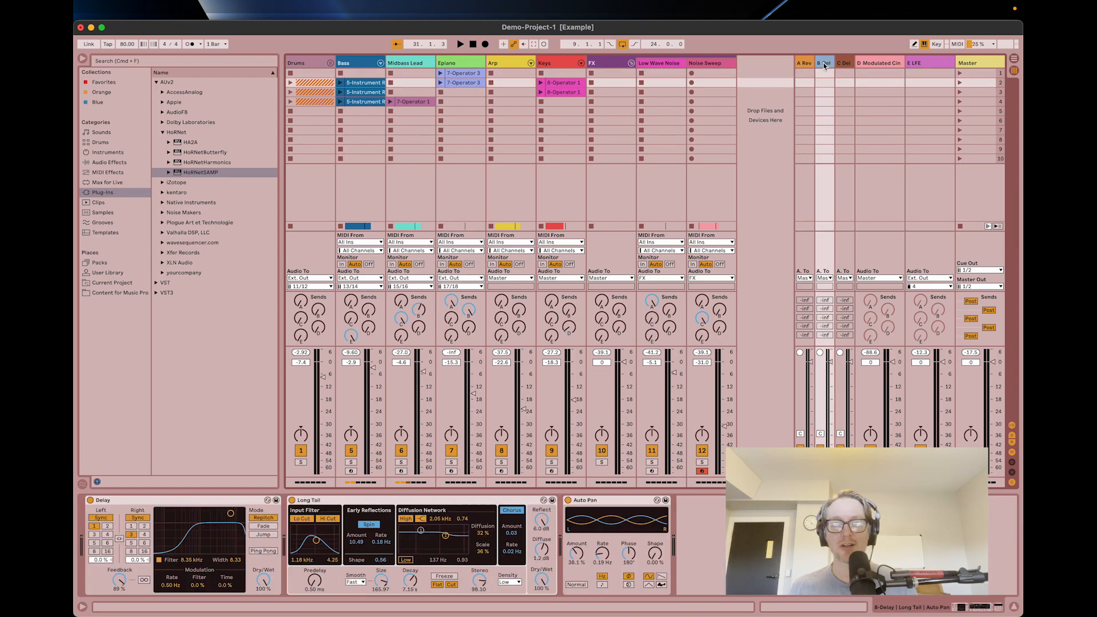
Switch to Chrome, start over in the Ableton/Dolby Atmos Tool, and open its demo project to review the track routing list.
key("super+Tab")
key("super+Tab")
key("super+Tab")
key("super+Tab")
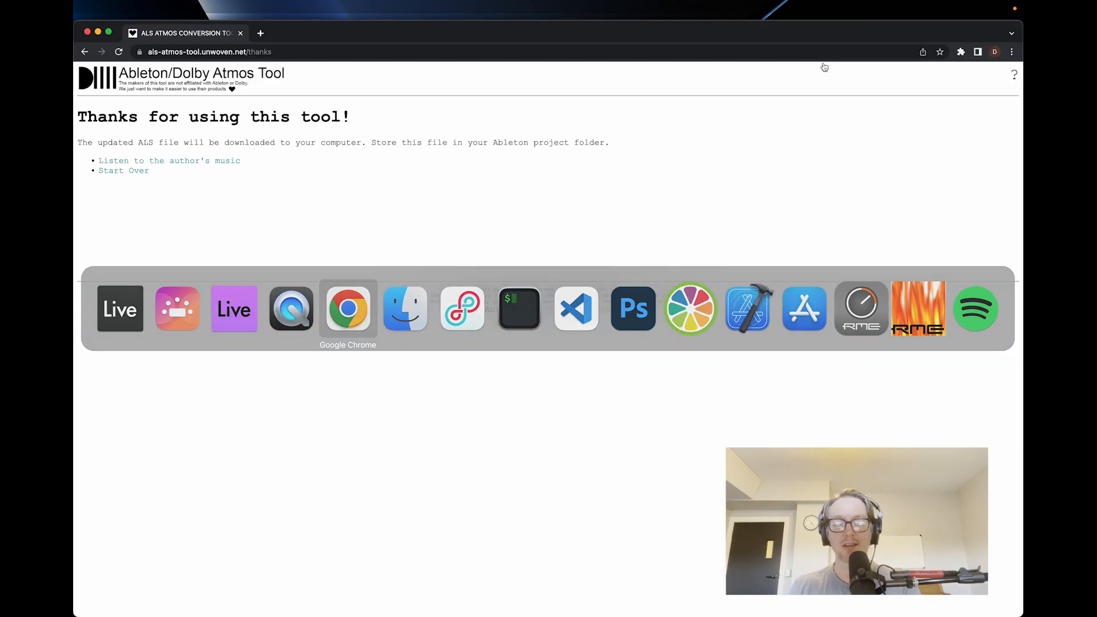
left_click(140, 173)
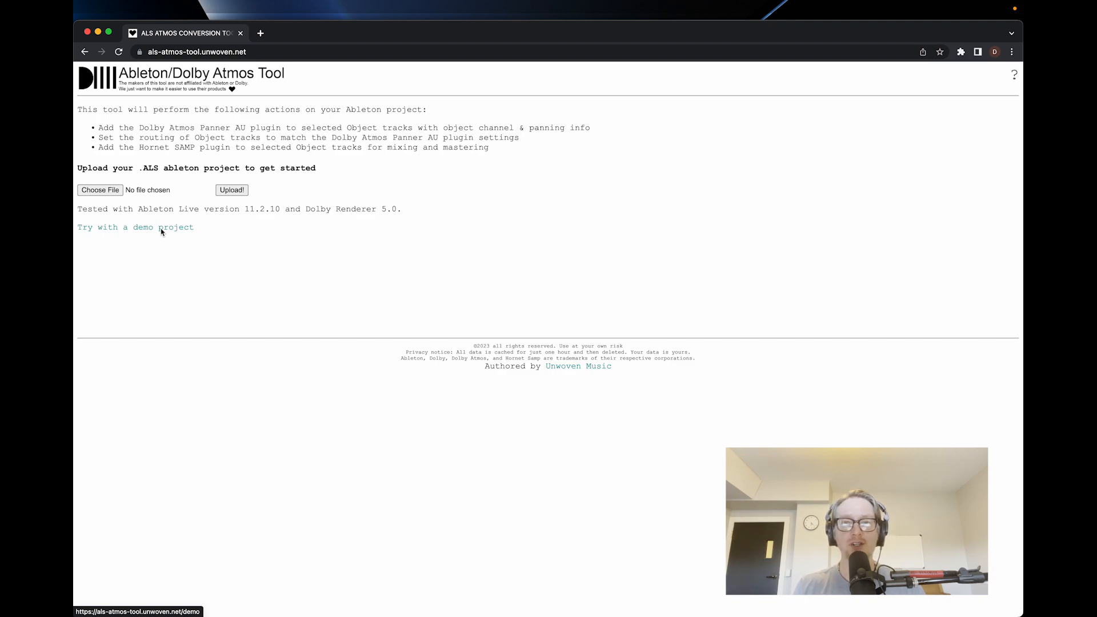
left_click(162, 232)
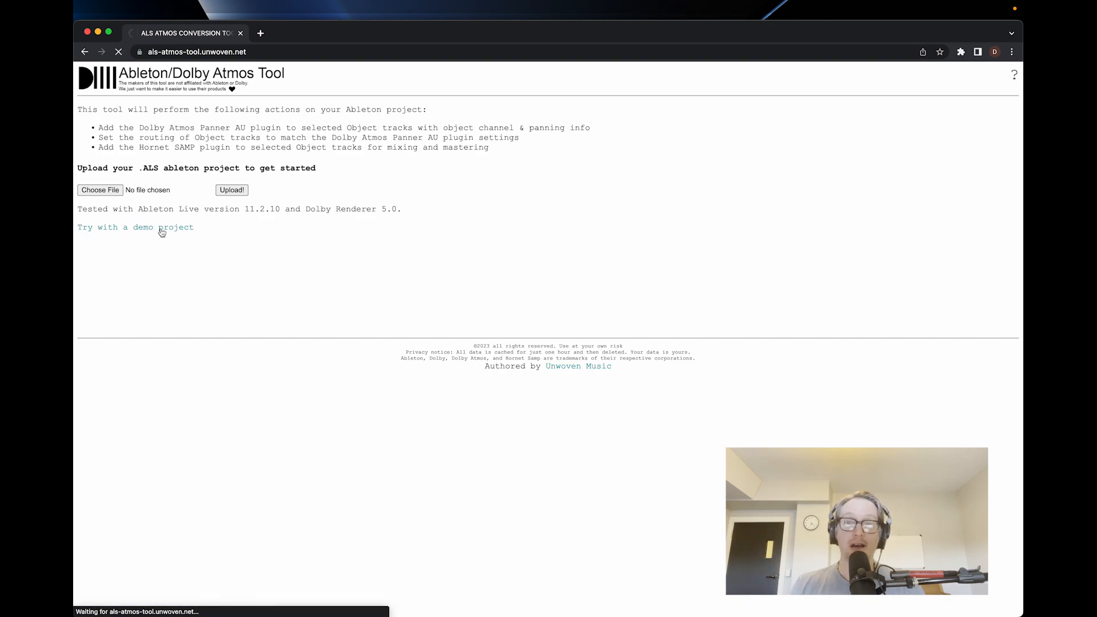
scroll(407, 324, "down", 3)
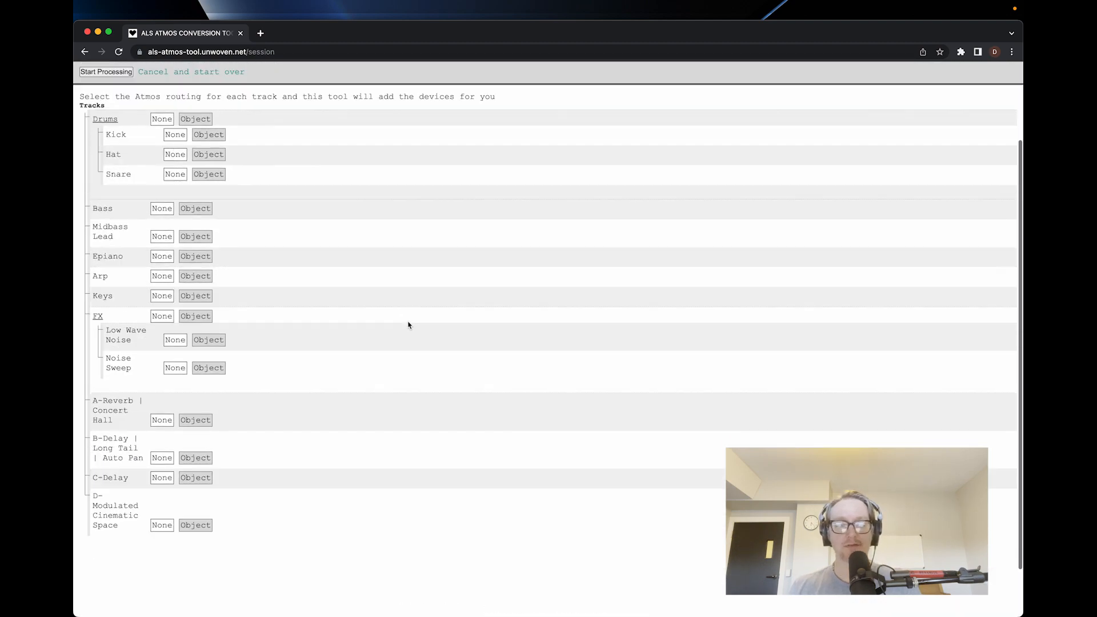
scroll(408, 325, "up", 3)
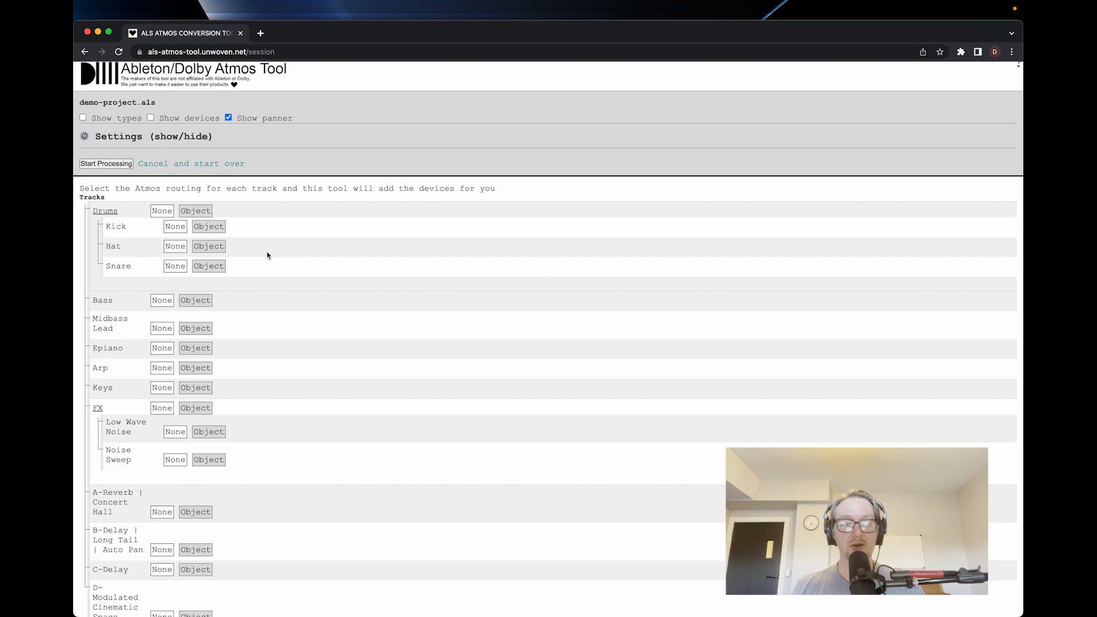
scroll(251, 224, "down", 3)
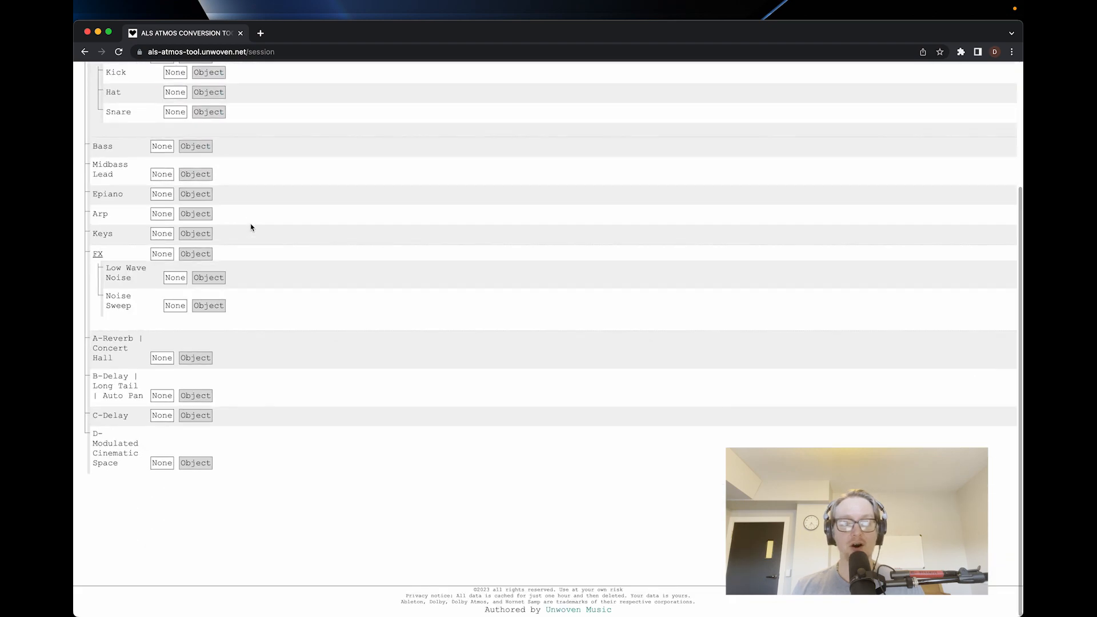
Turn on the display of devices and track types in the demo project's track routing list.
scroll(252, 227, "up", 1)
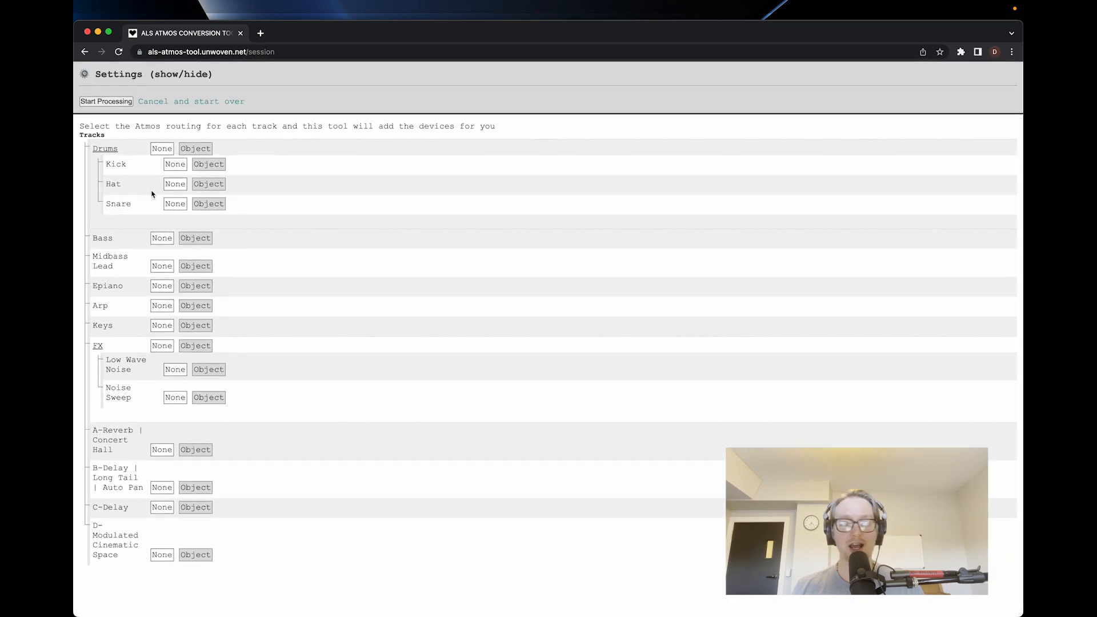
scroll(118, 275, "down", 3)
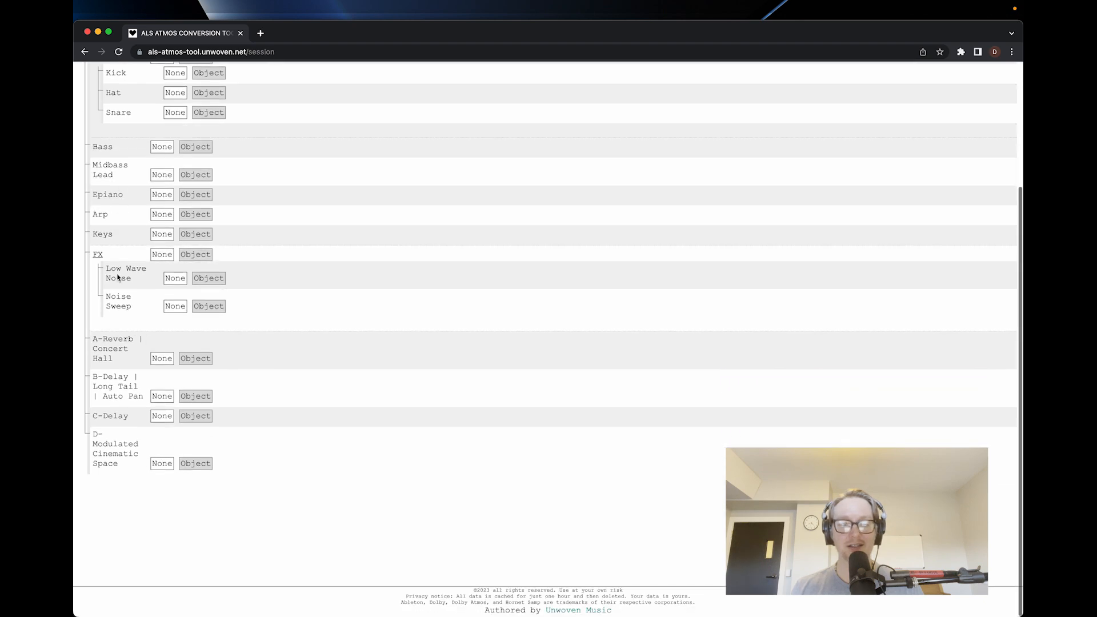
scroll(118, 277, "up", 3)
scroll(118, 276, "up", 3)
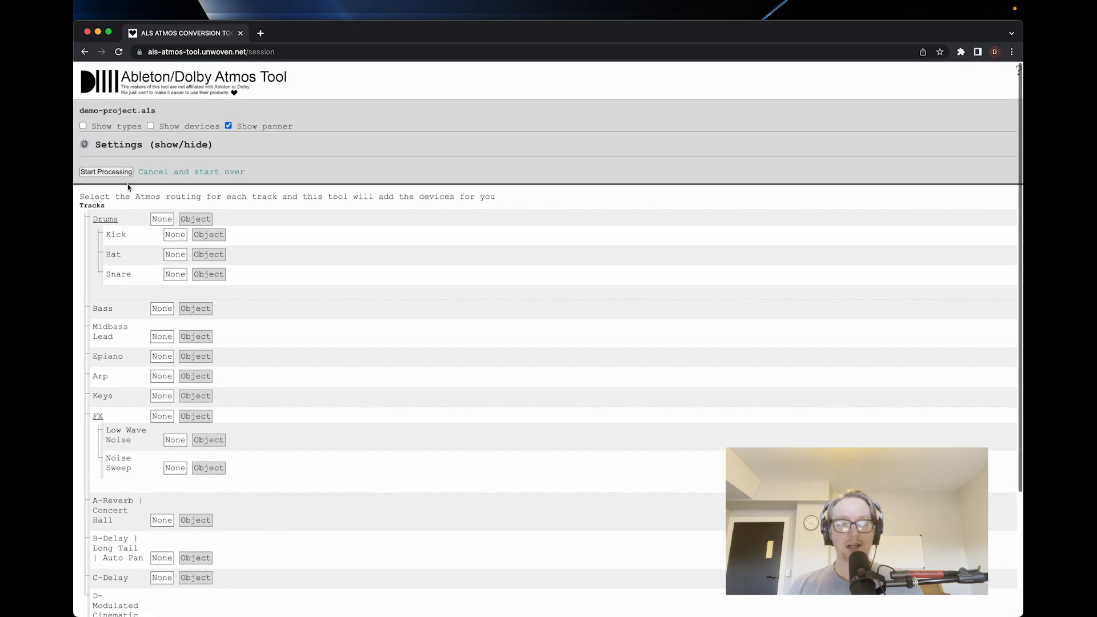
left_click(151, 125)
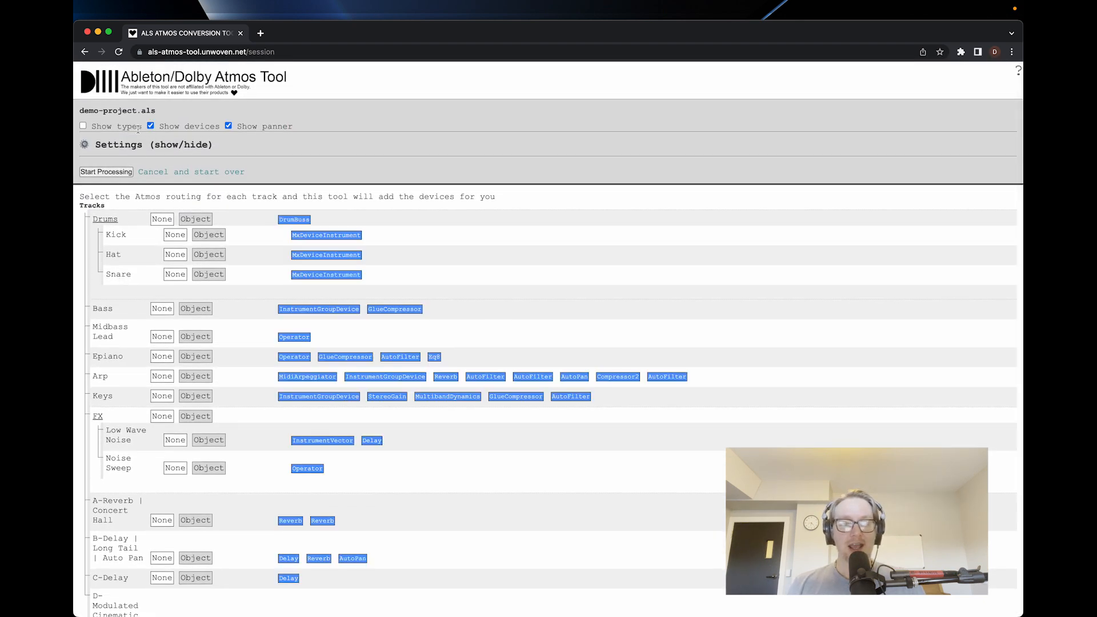
left_click(83, 126)
Review the type and device tags of every track and turn off the panner display.
scroll(212, 277, "down", 2)
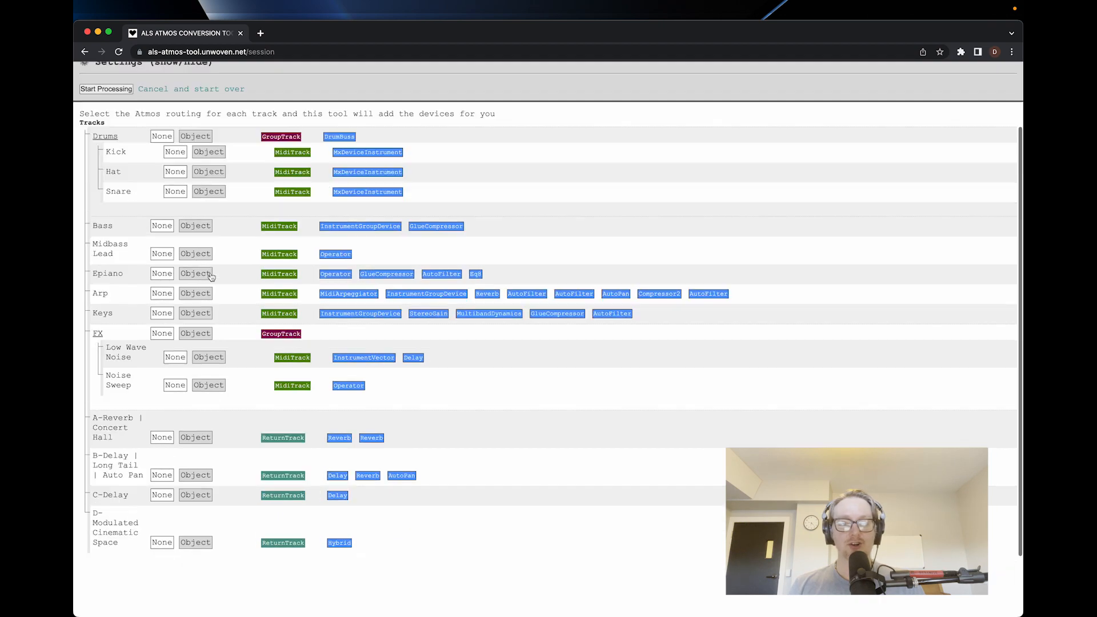
scroll(210, 274, "down", 2)
scroll(208, 330, "up", 1)
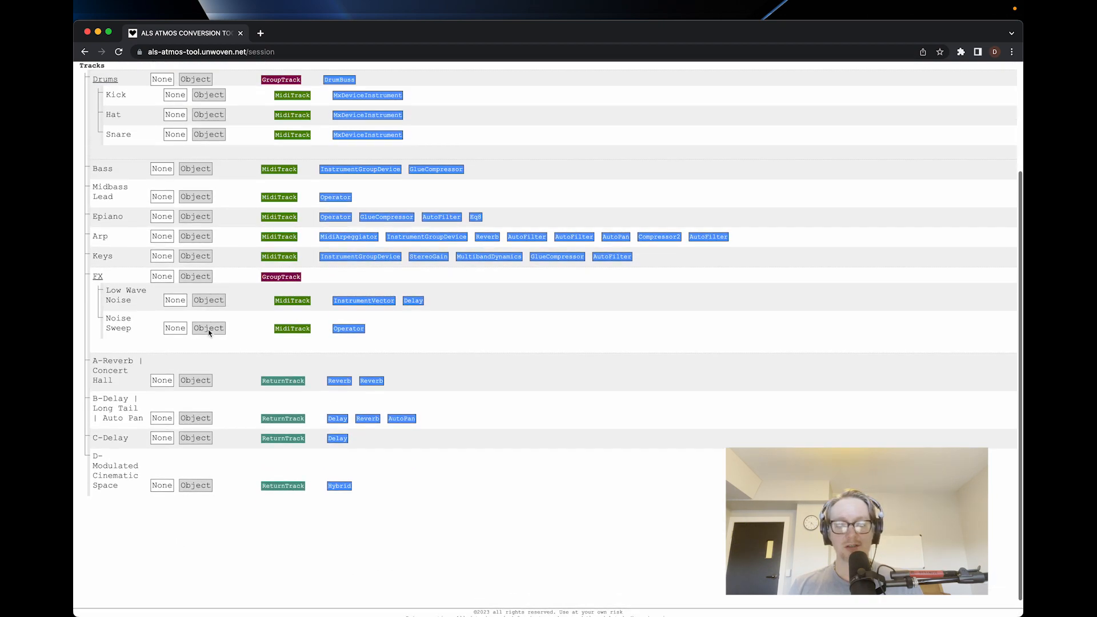
scroll(208, 329, "up", 1)
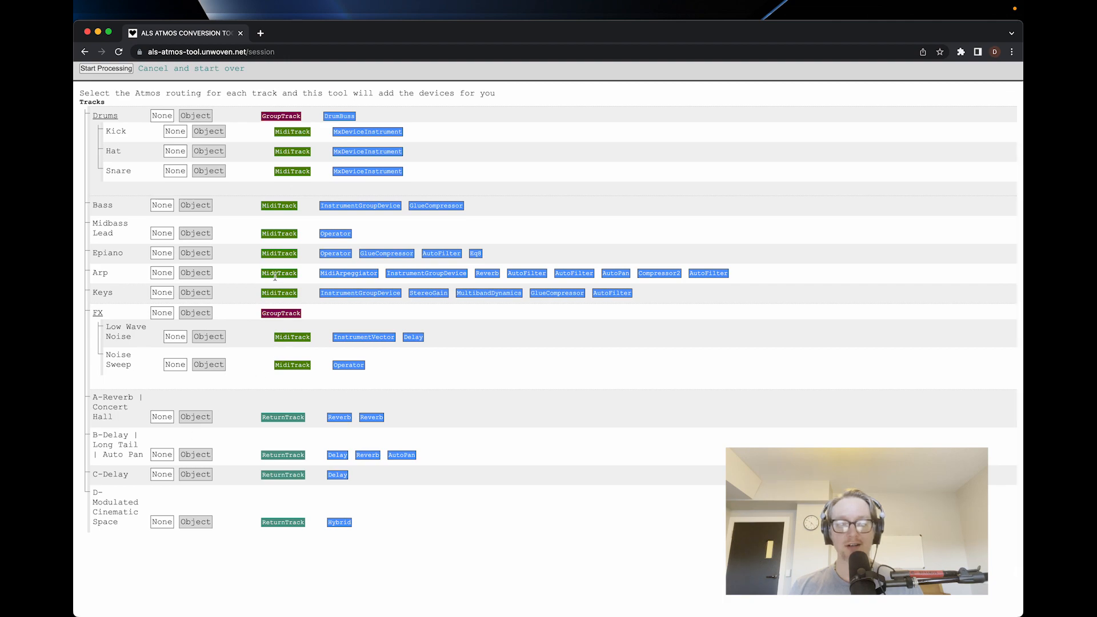
scroll(276, 279, "up", 2)
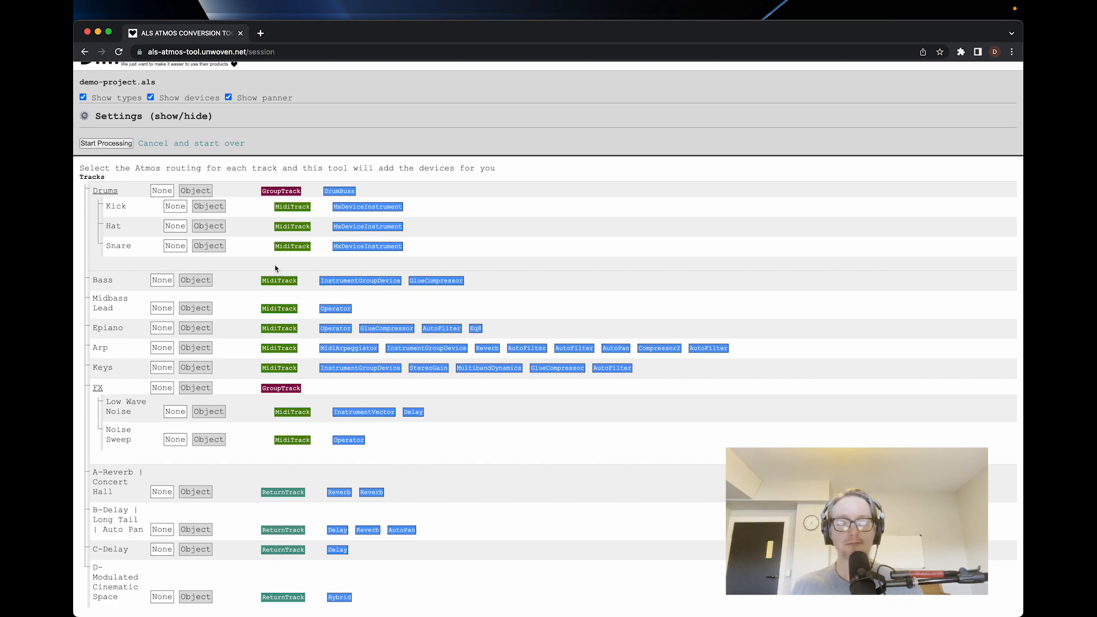
scroll(280, 129, "up", 1)
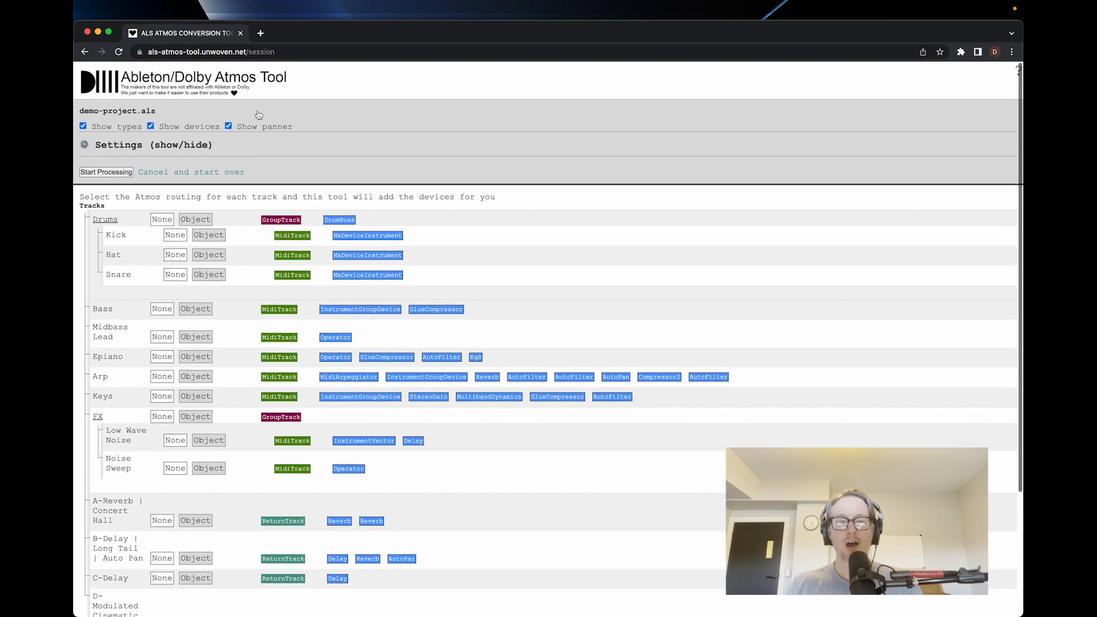
left_click(229, 126)
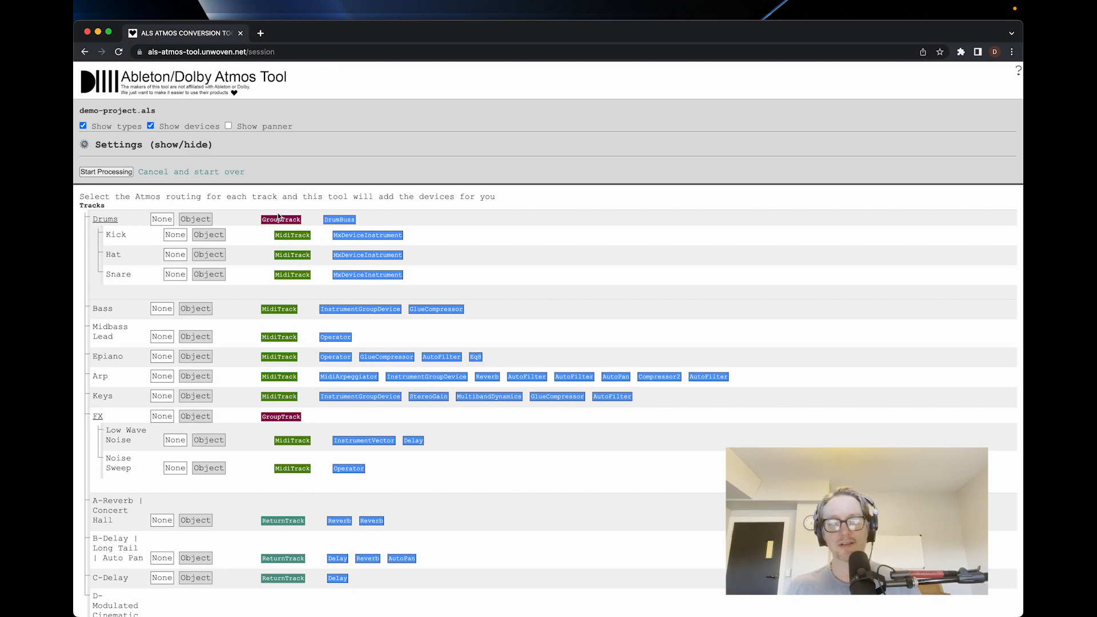
Try routing the Kick, Hat and Snare tracks inside the Drums group as individual objects.
scroll(302, 357, "down", 1)
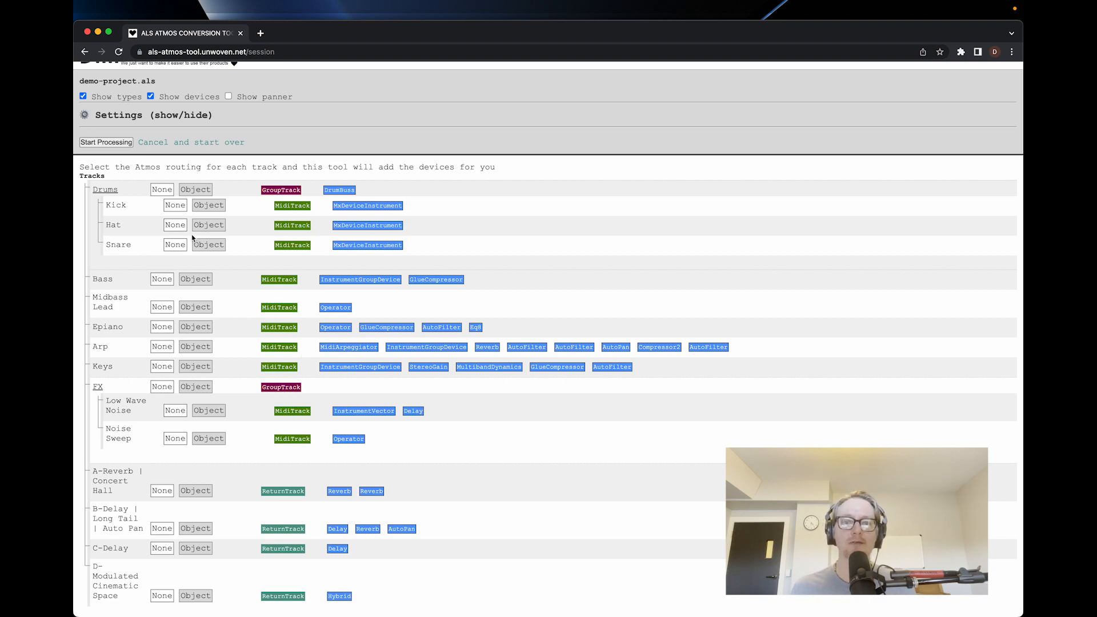
scroll(366, 126, "down", 3)
scroll(329, 329, "up", 3)
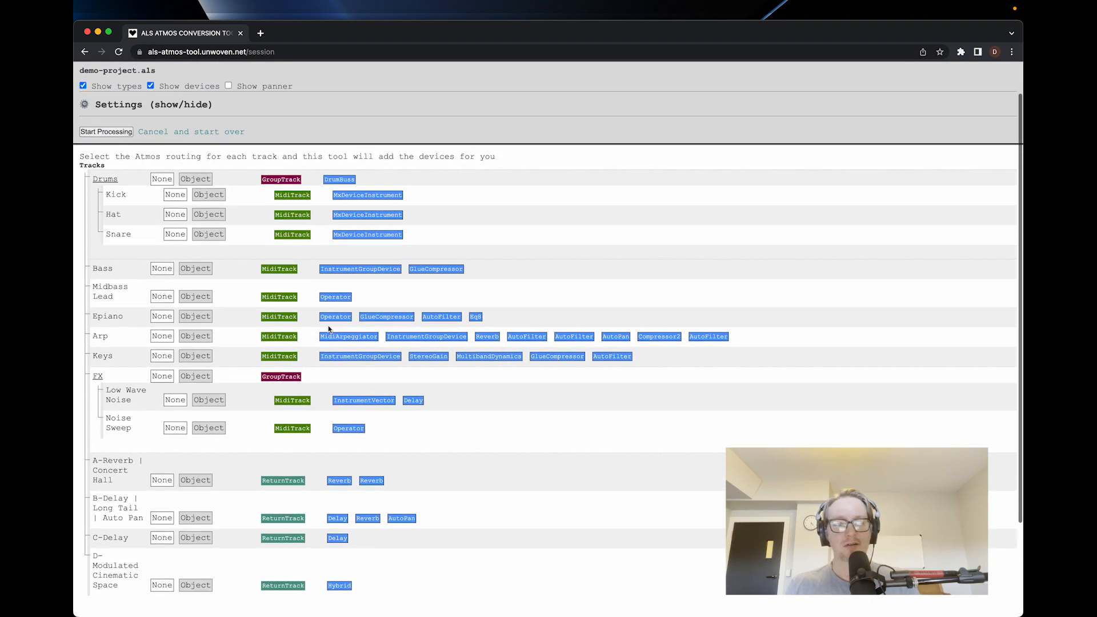
scroll(329, 329, "down", 2)
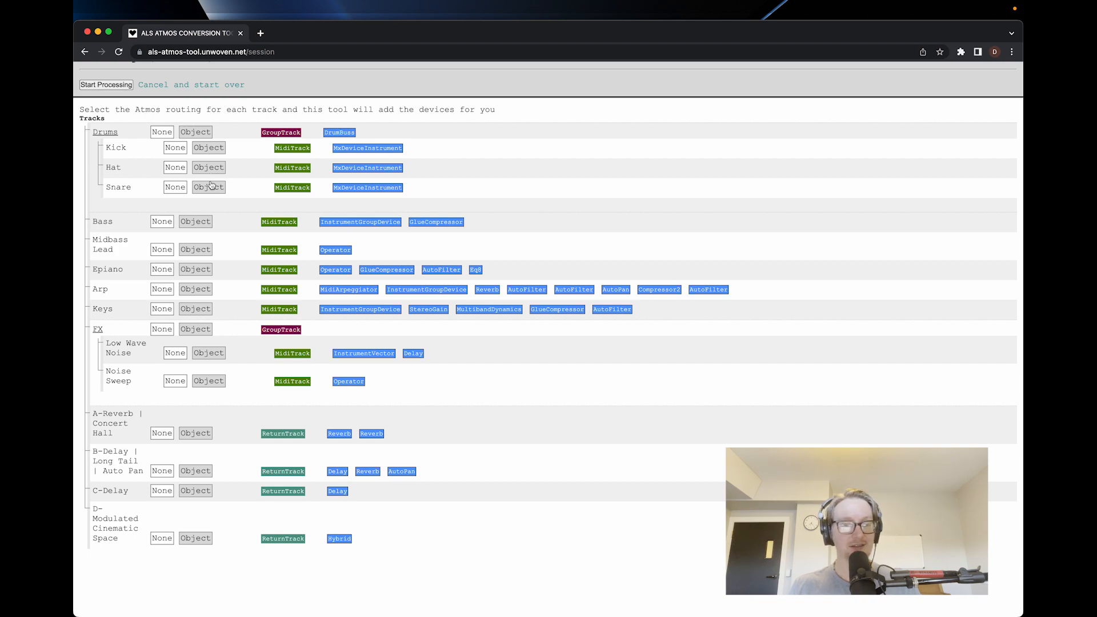
left_click(204, 149)
left_click(205, 172)
left_click(207, 189)
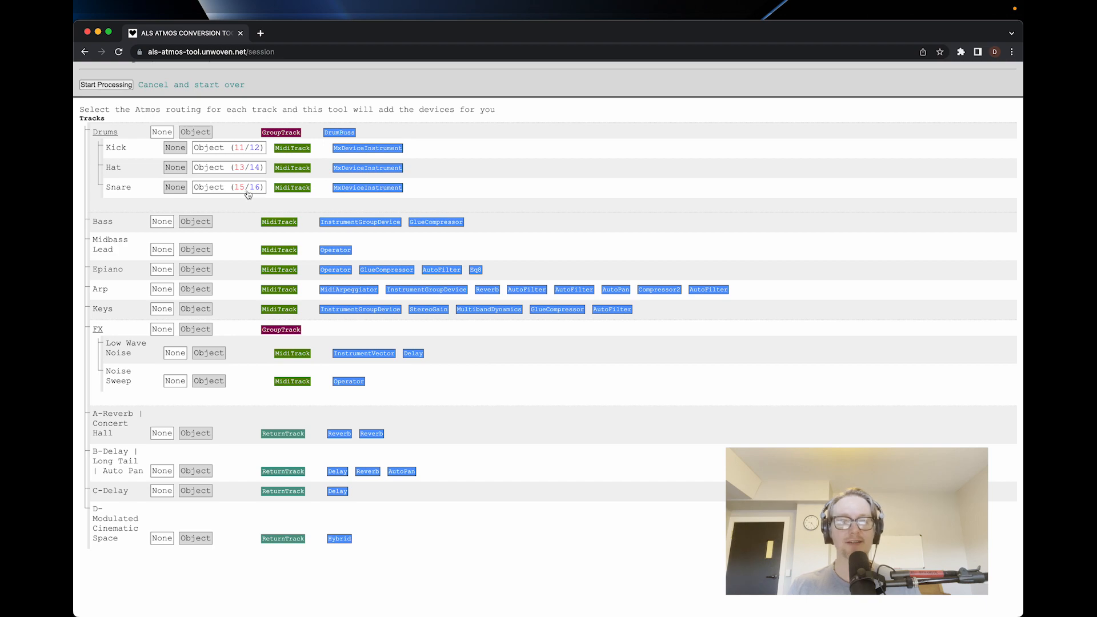
Reset Kick, Hat and Snare to None and try routing the whole Drums group as one object.
left_click(175, 147)
left_click(175, 167)
left_click(175, 188)
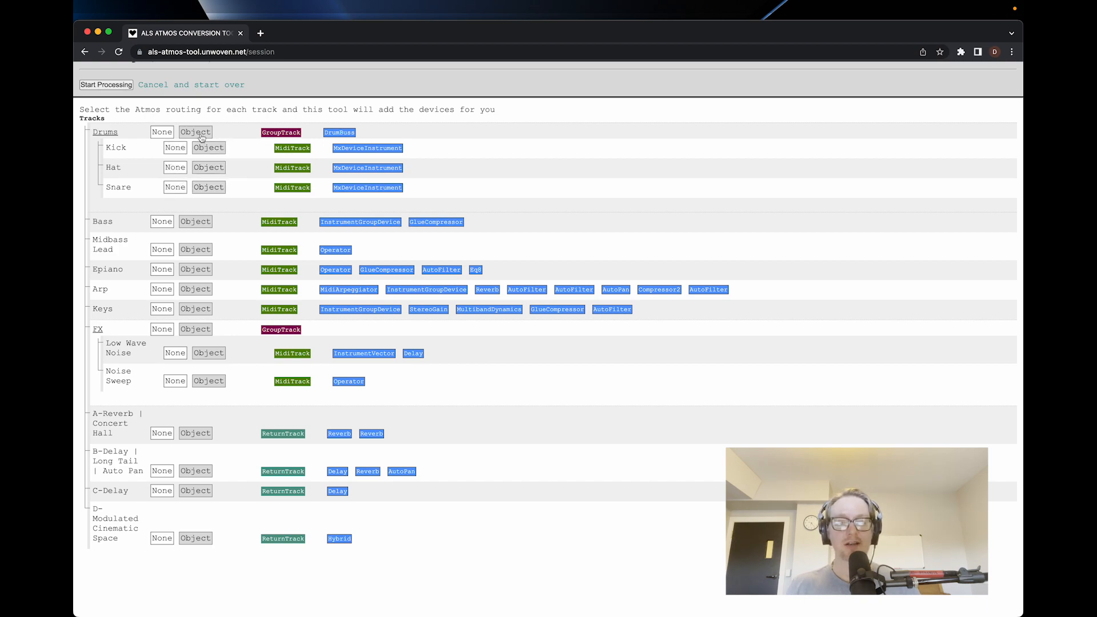
left_click(201, 137)
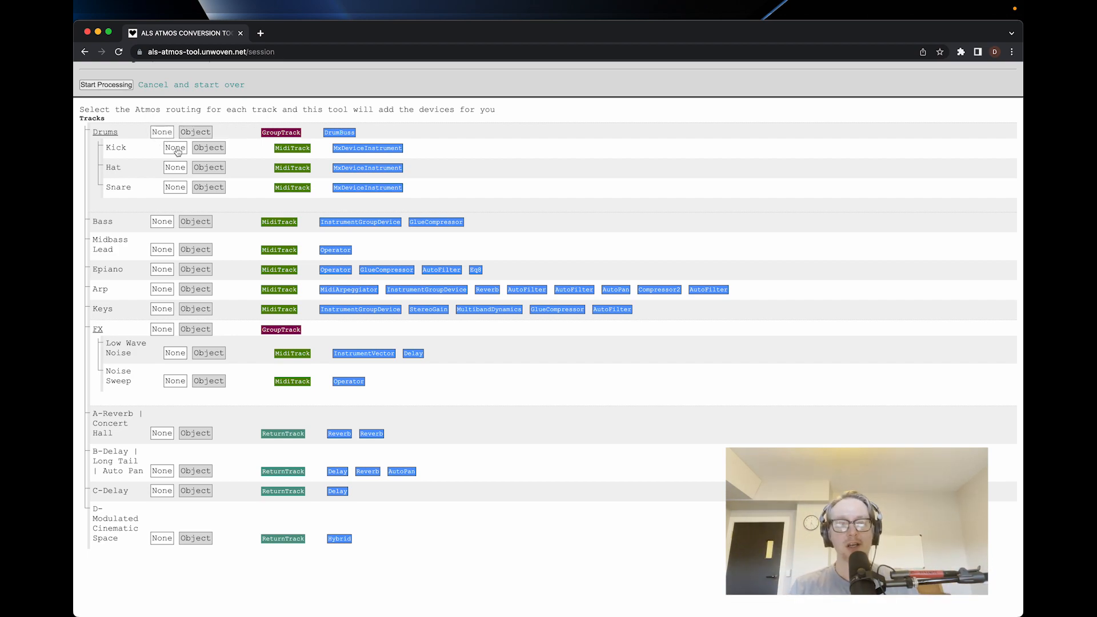
Set the Kick, Hat and Snare tracks to Object while leaving the Drums group at None.
left_click(206, 150)
left_click(209, 168)
left_click(208, 188)
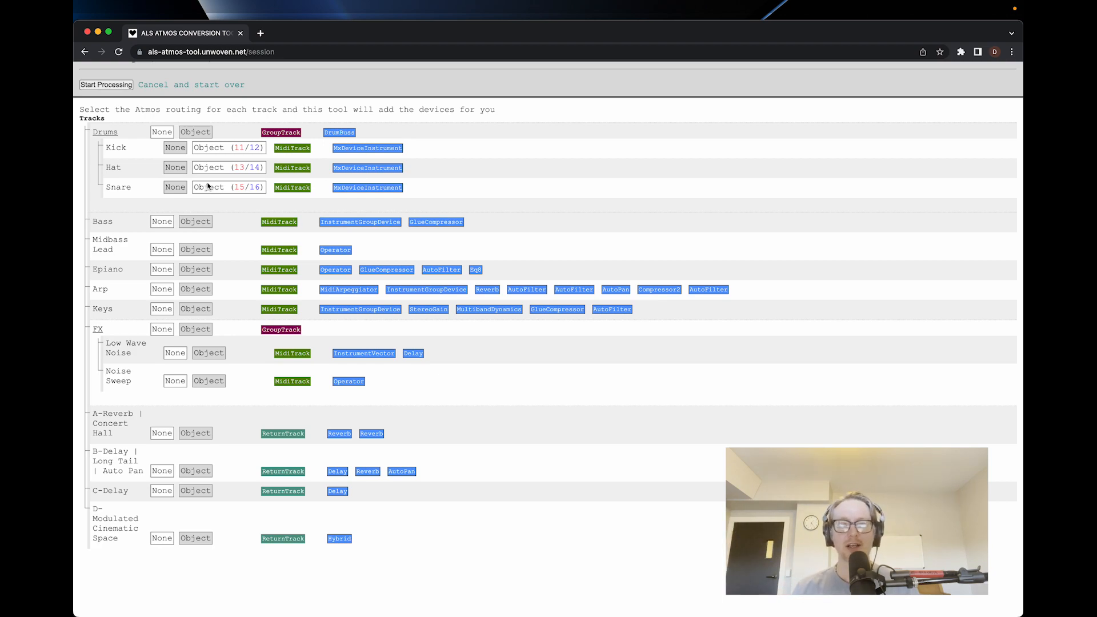
Set the Bass, Midbass Lead, Epiano, Arp and Keys tracks to Object.
scroll(206, 223, "up", 1)
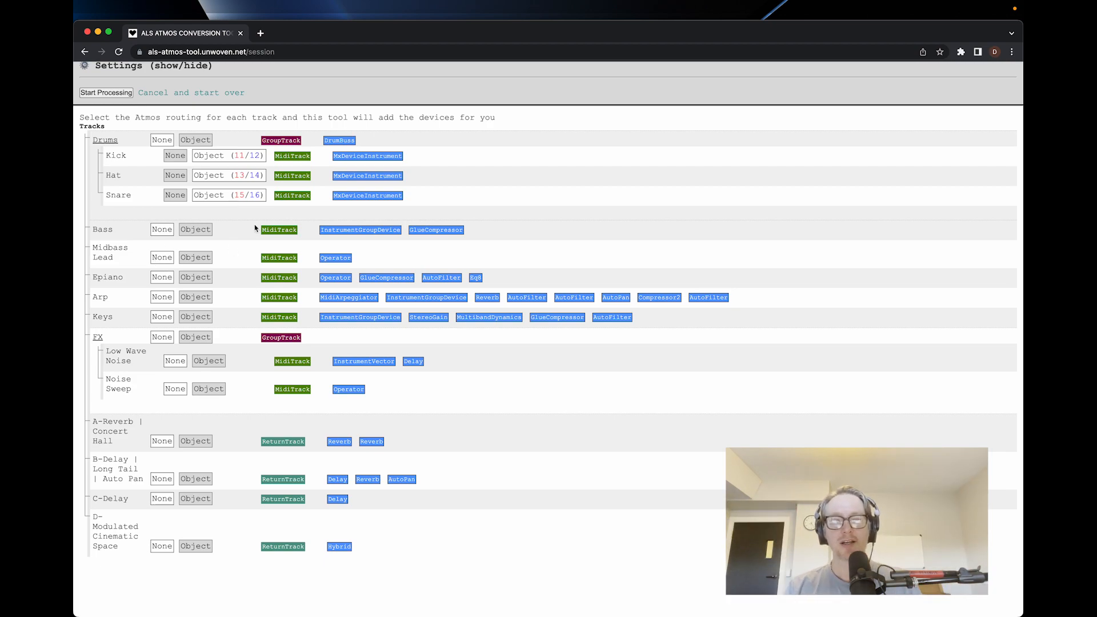
scroll(240, 250, "down", 1)
left_click(207, 209)
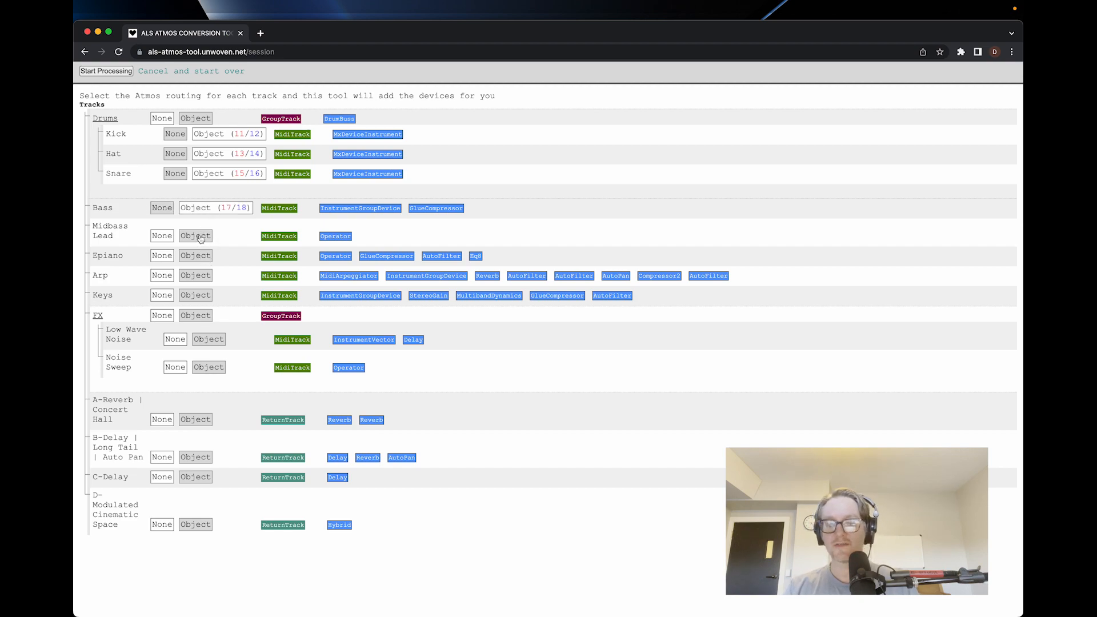
left_click(200, 238)
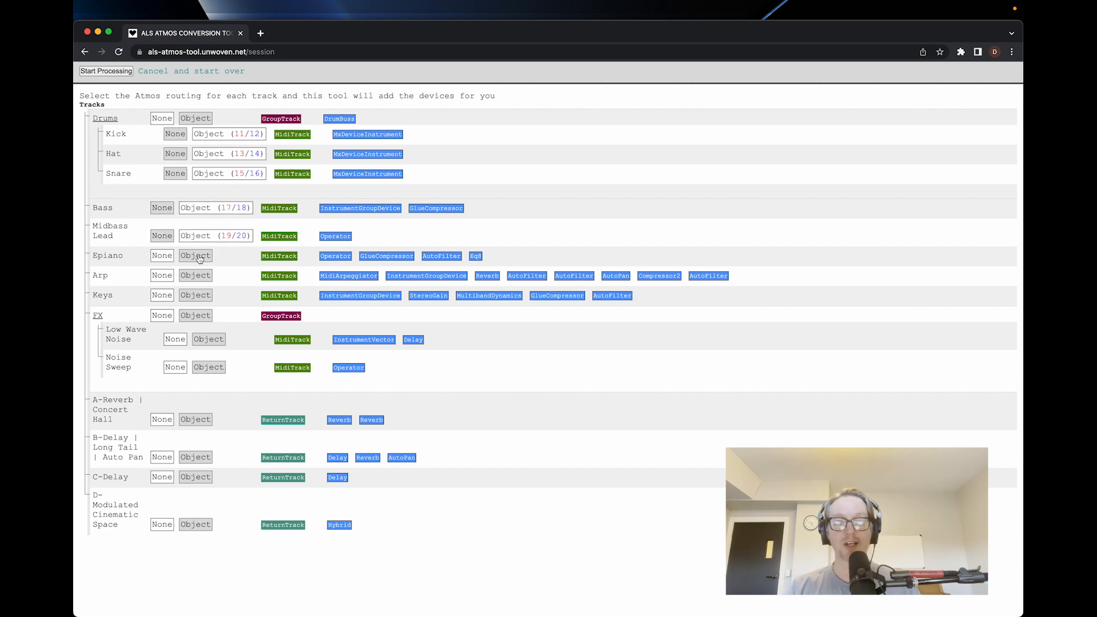
left_click(199, 257)
left_click(196, 276)
left_click(195, 296)
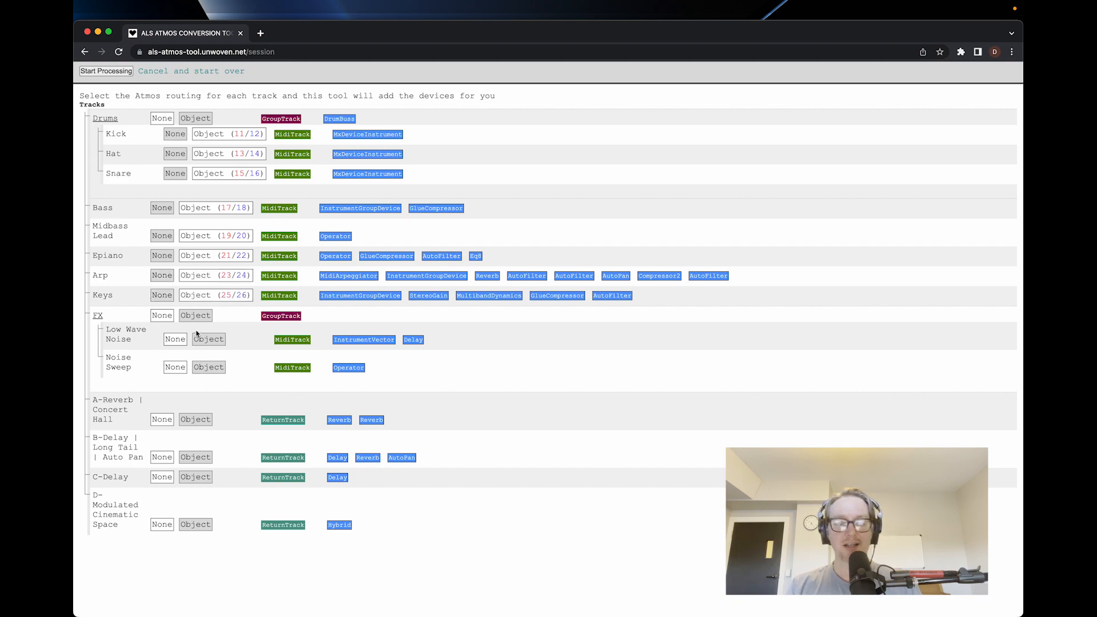
Switch to Ableton Live and look at the FX group with its Low Wave Noise and Noise Sweep tracks.
key("super+Tab")
key("super+Tab")
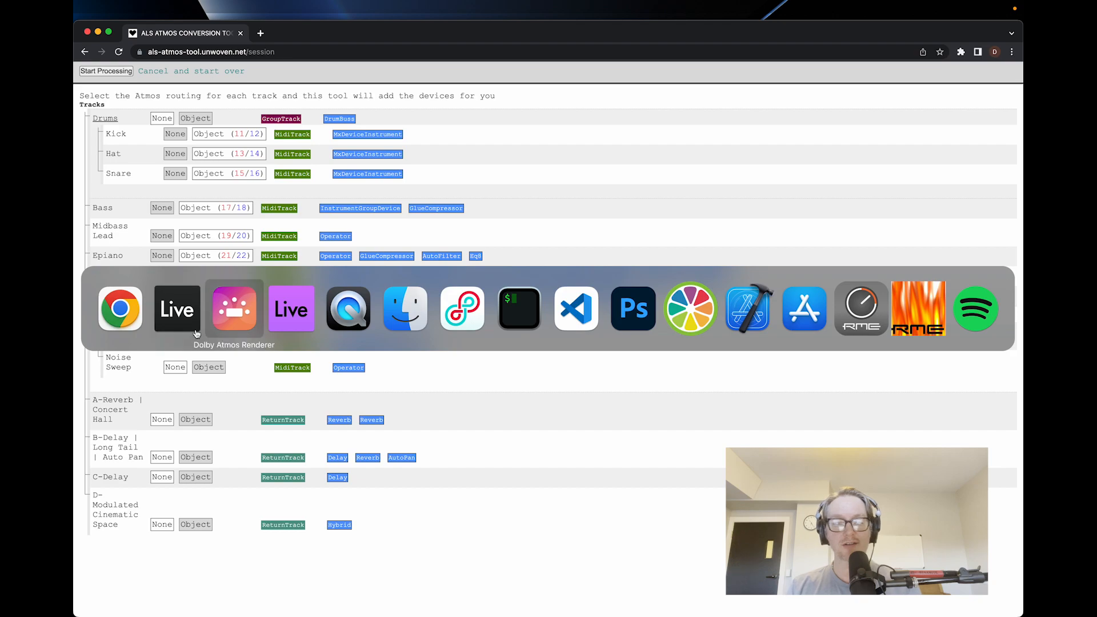
key("super+Tab")
key("super+Tab")
key("super+Tab")
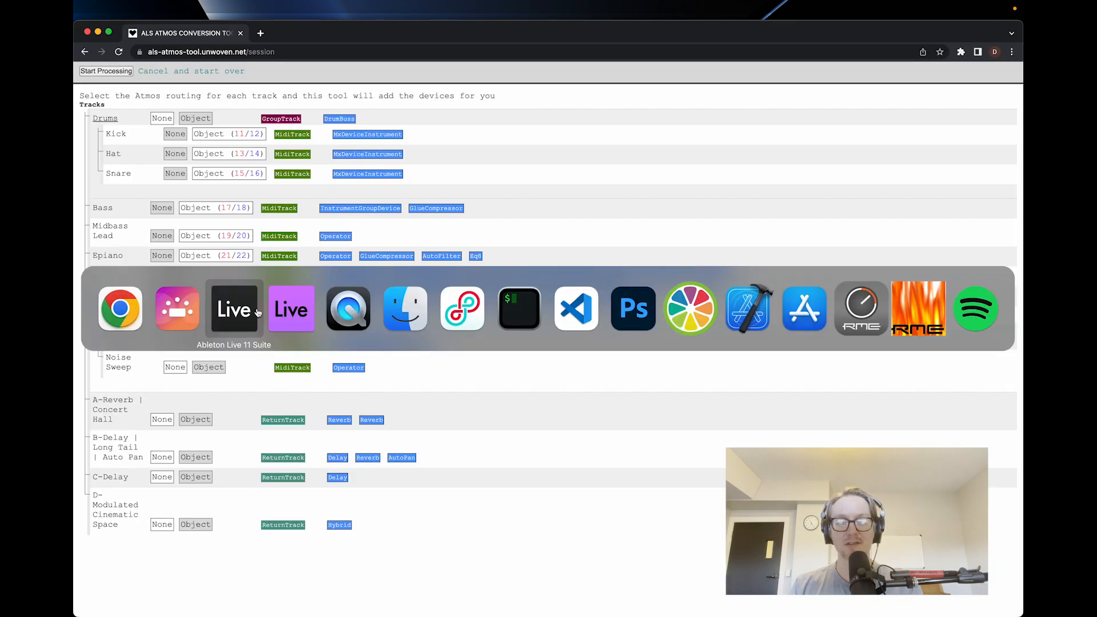
key("Tab")
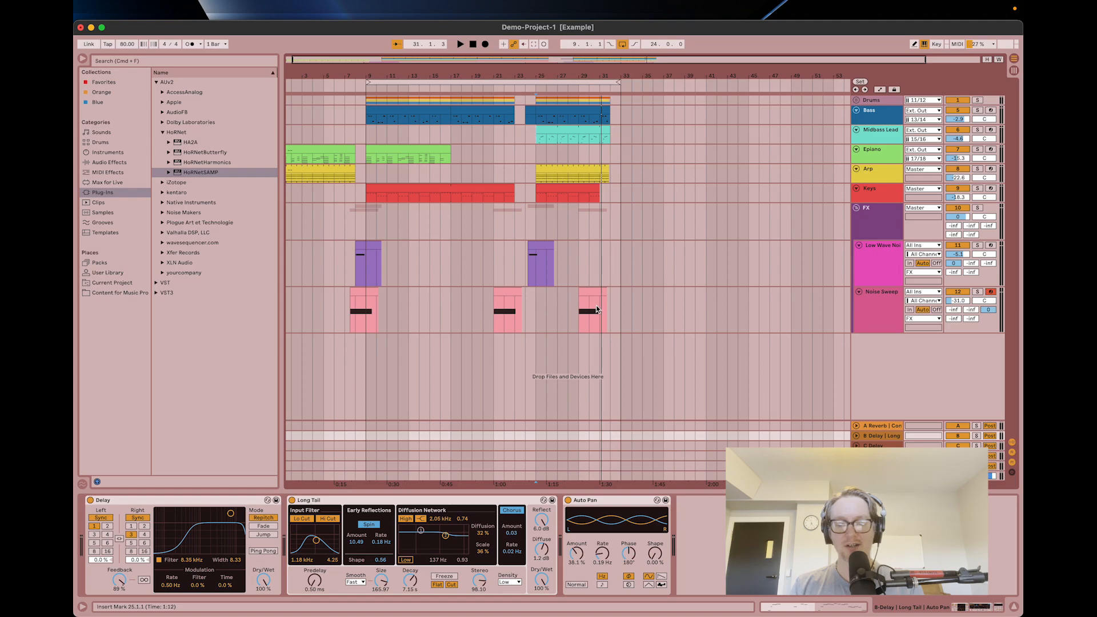
Switch back to Chrome and set the FX group and the four return tracks, A-Reverb through D-Modulated Cinematic Space, to Object.
key("super+Tab")
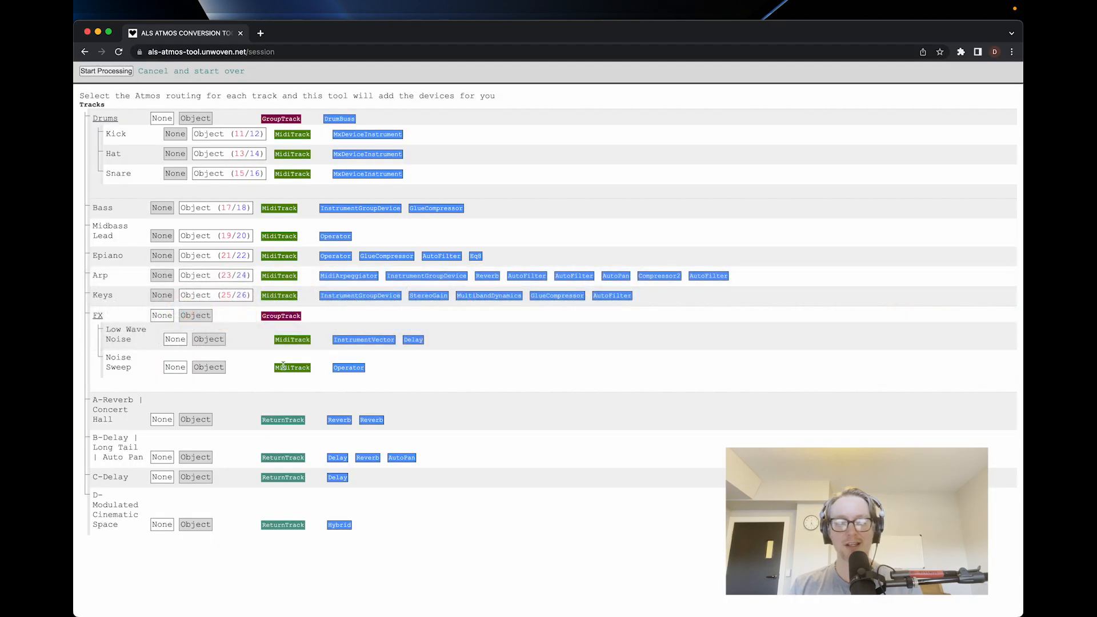
left_click(196, 318)
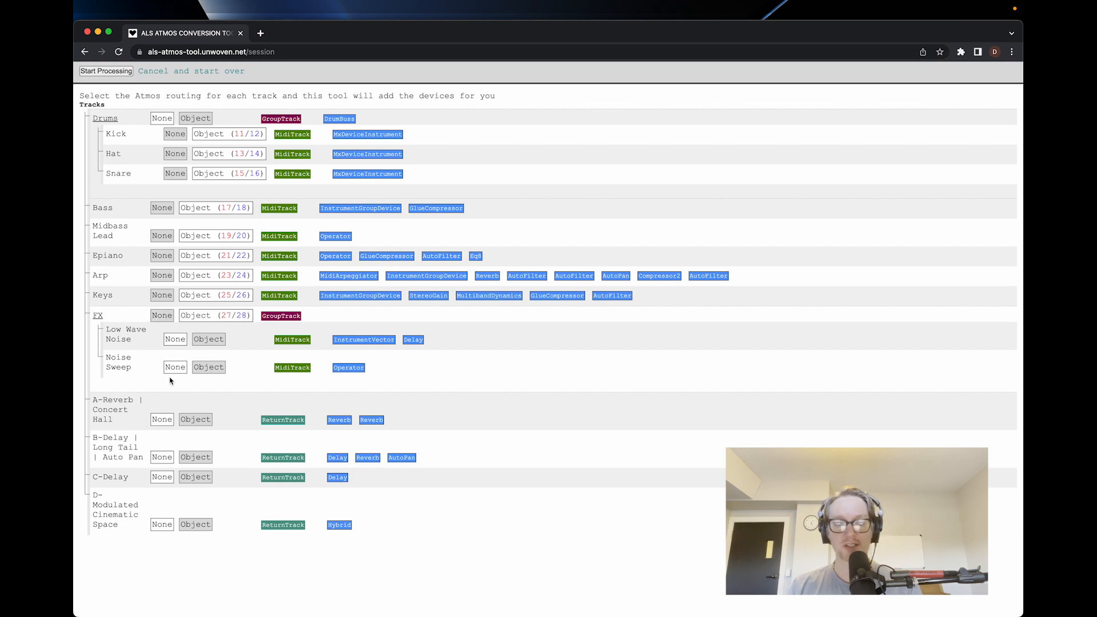
scroll(119, 409, "down", 2)
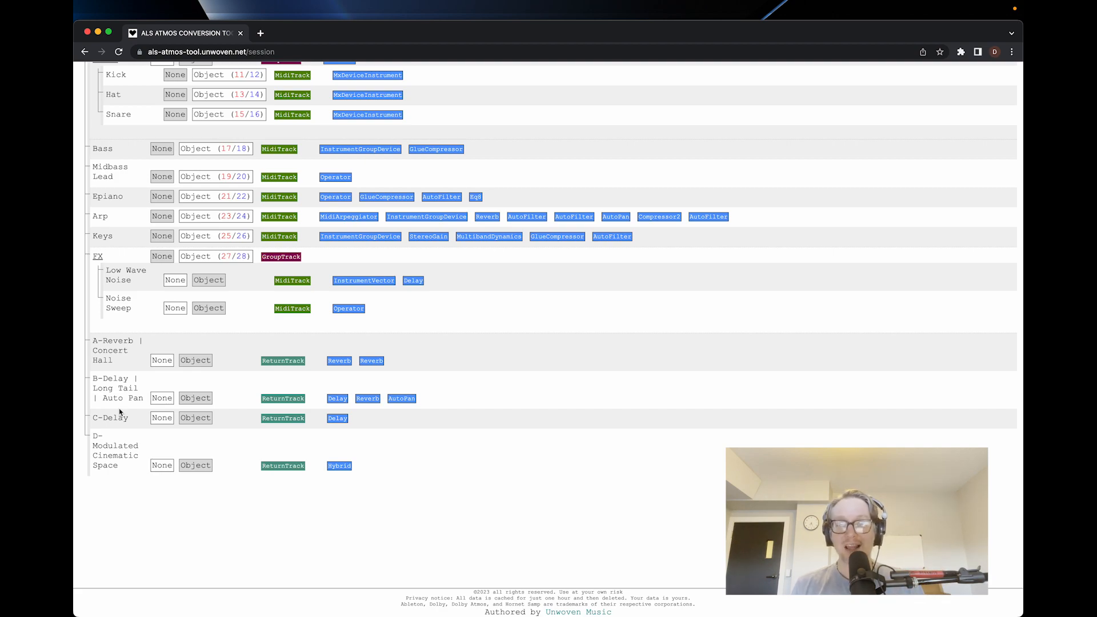
left_click(191, 361)
left_click(191, 398)
left_click(192, 419)
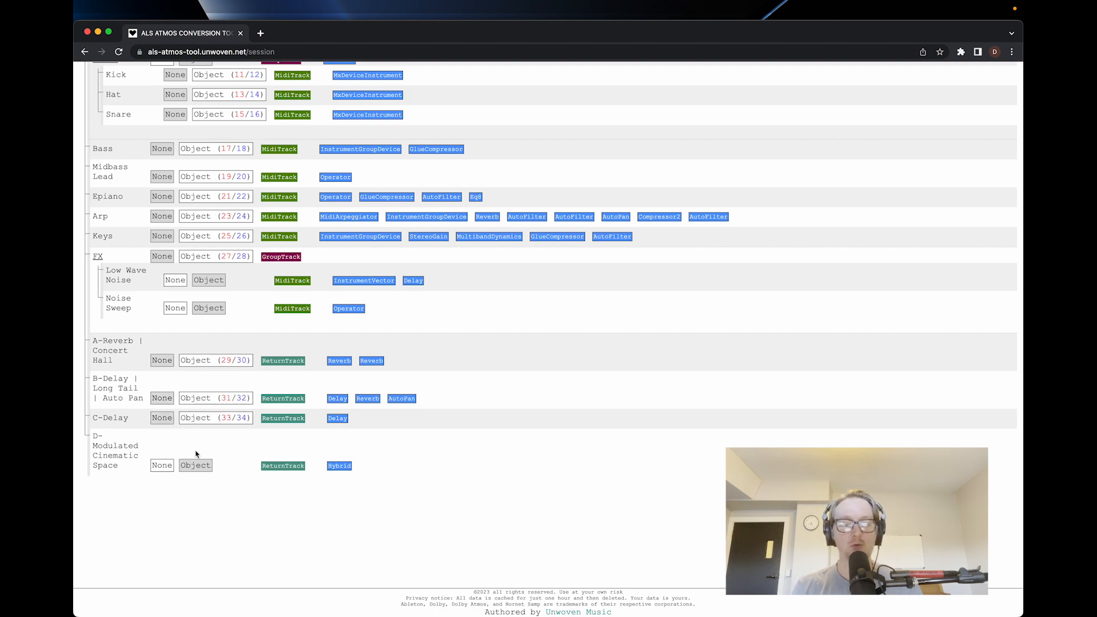
left_click(195, 465)
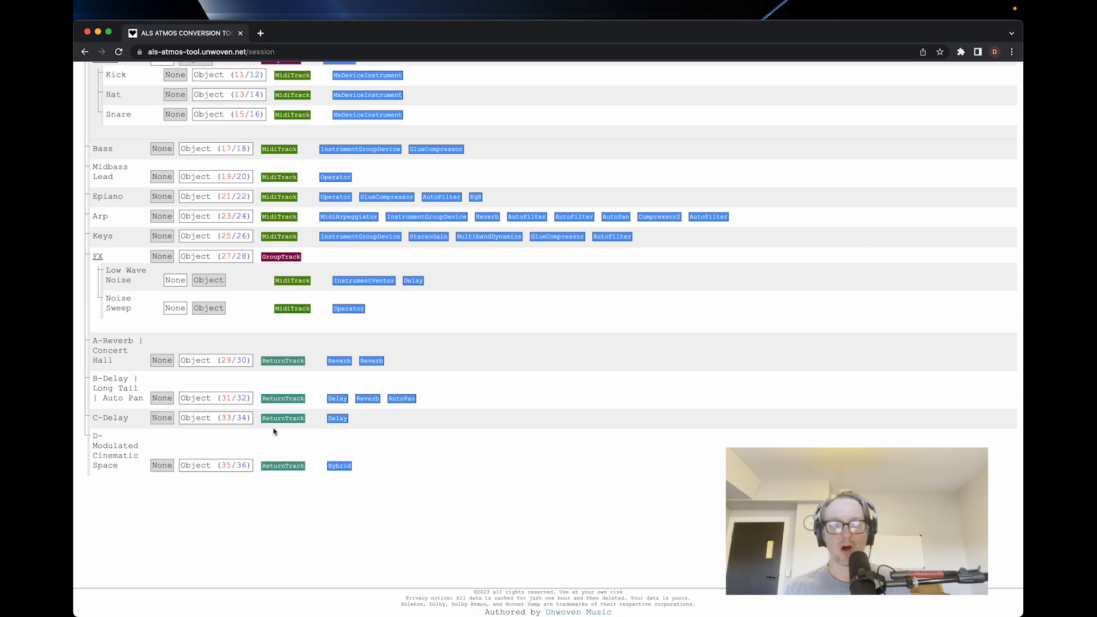
Turn on the panner display and look over the panners of the object-routed tracks.
scroll(274, 430, "up", 4)
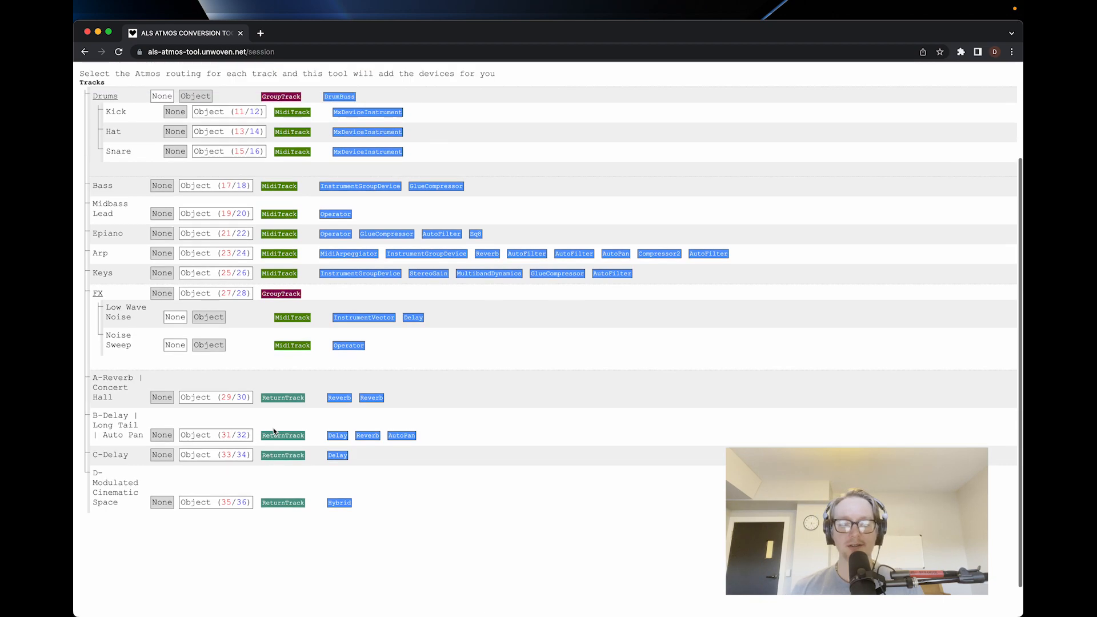
scroll(273, 432, "down", 3)
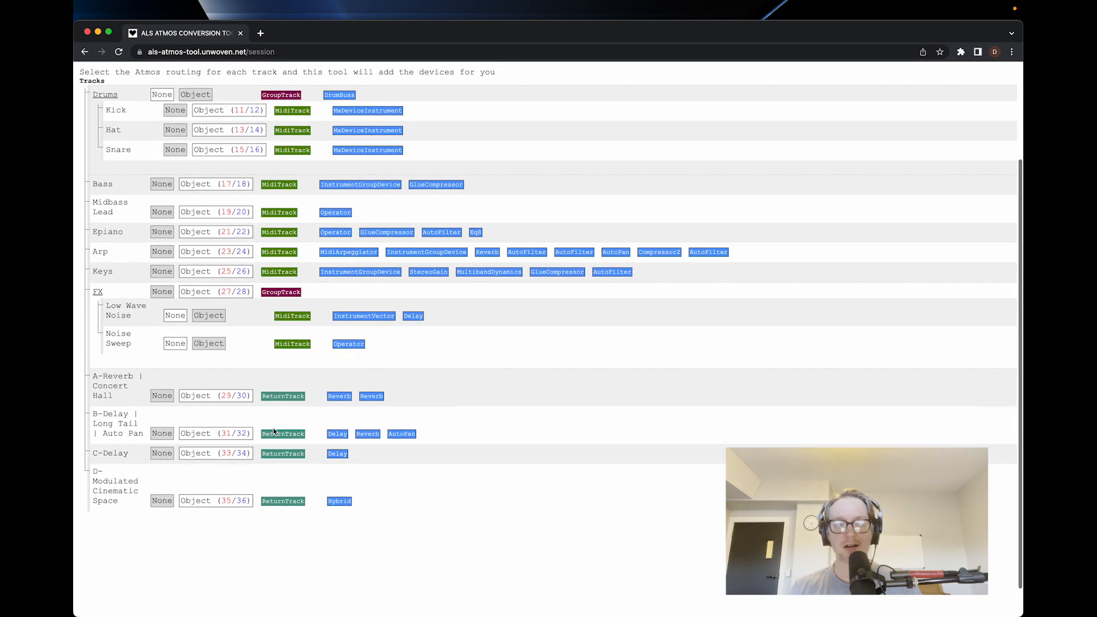
scroll(274, 432, "up", 4)
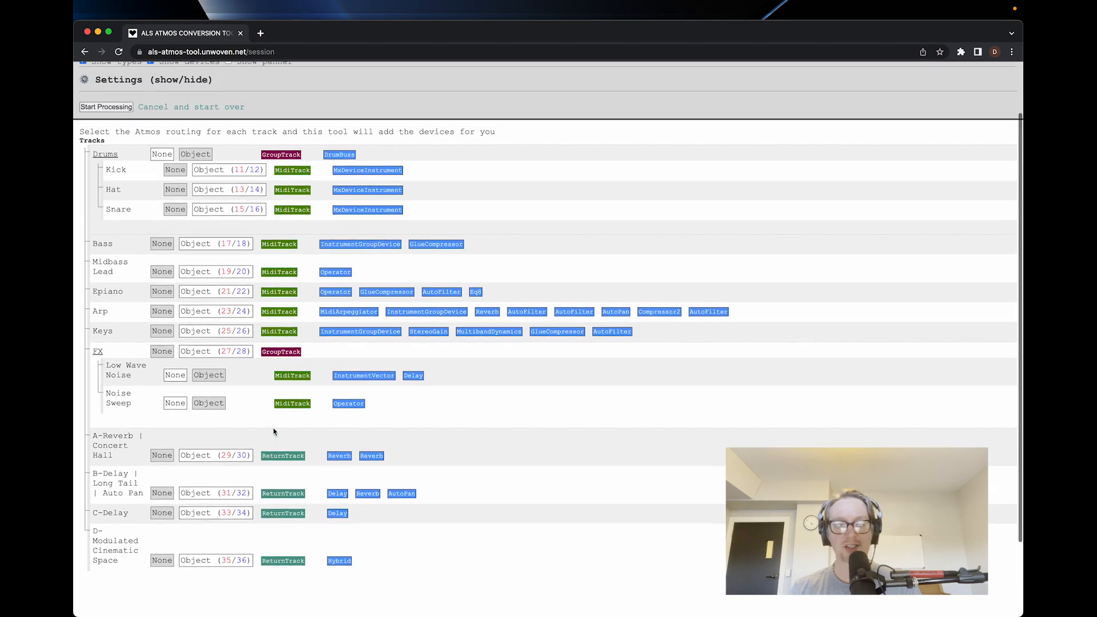
left_click(228, 126)
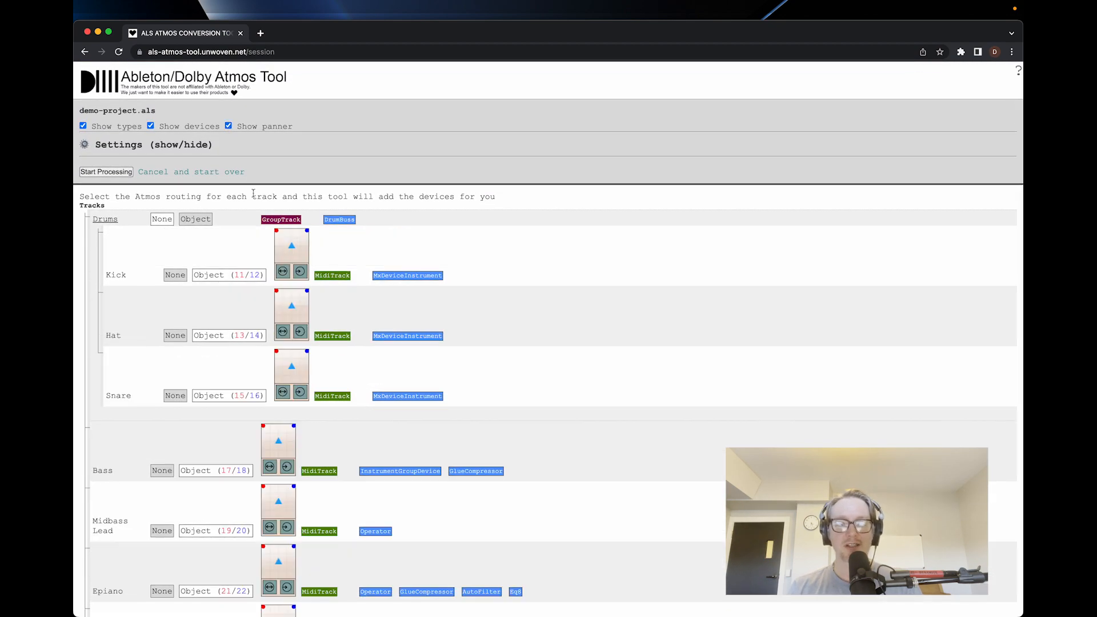
scroll(306, 288, "down", 7)
scroll(307, 289, "up", 5)
scroll(307, 288, "up", 3)
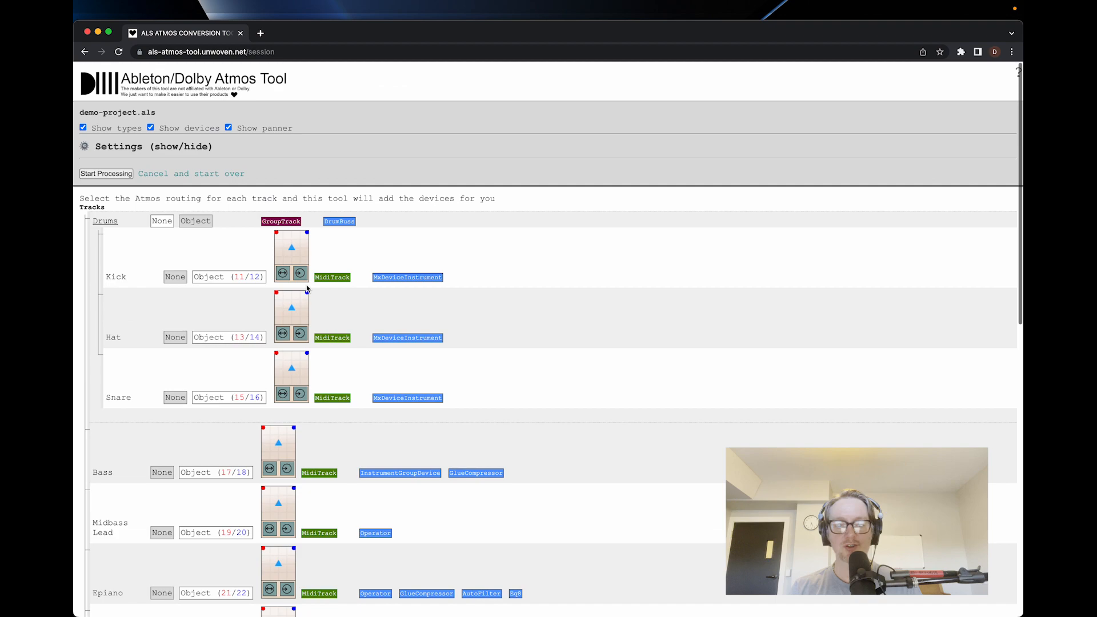
left_click(229, 120)
left_click(229, 120)
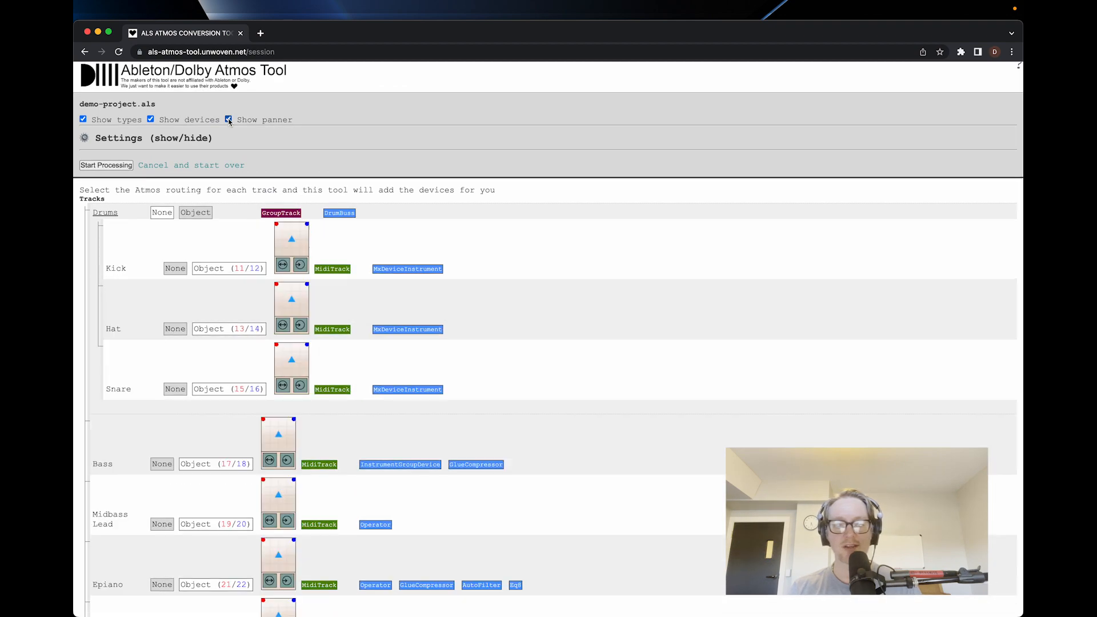
Move the Hat objects to the sides level with the listener and bring the Snare objects slightly closer together at the front.
scroll(266, 205, "down", 7)
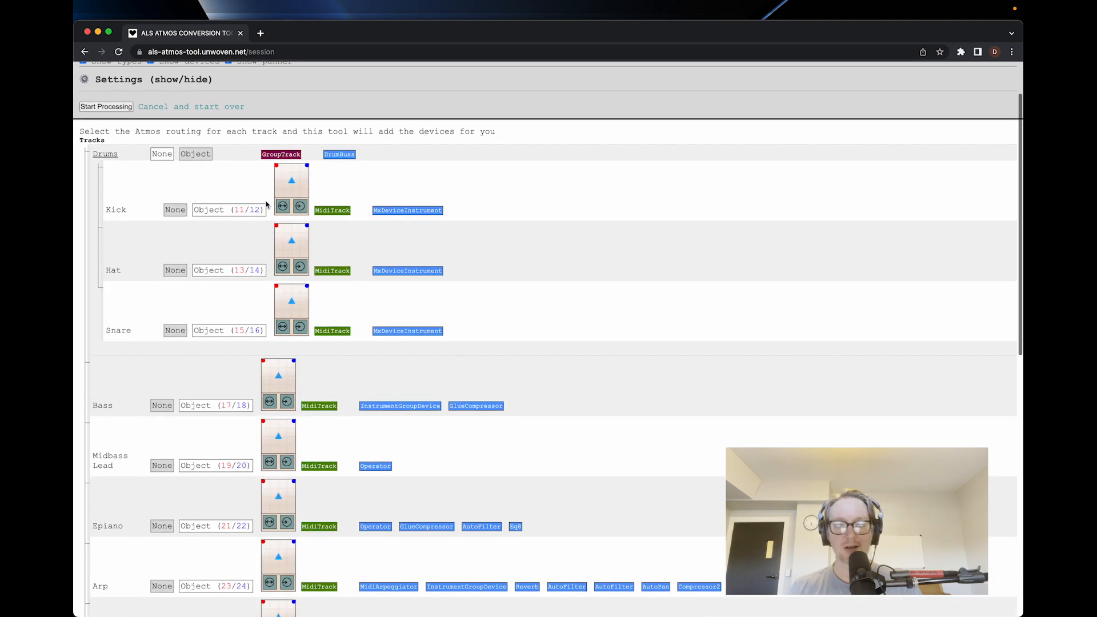
scroll(266, 205, "up", 7)
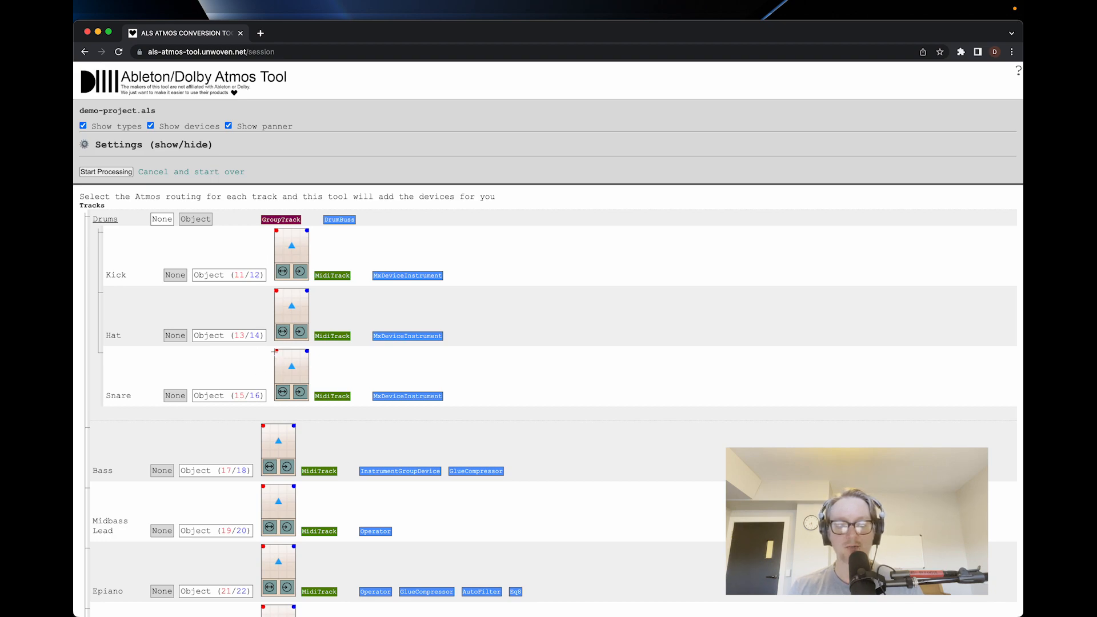
left_click_drag(276, 351, 281, 351)
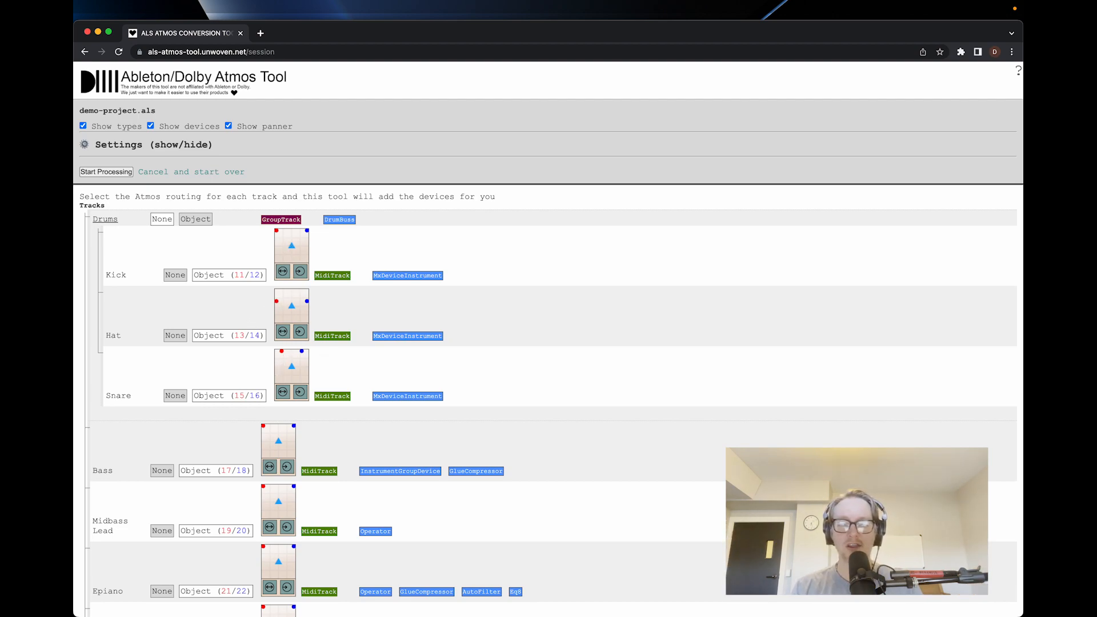
Try pulling the Bass objects in to the listener position and return them to the front corners.
scroll(278, 370, "down", 4)
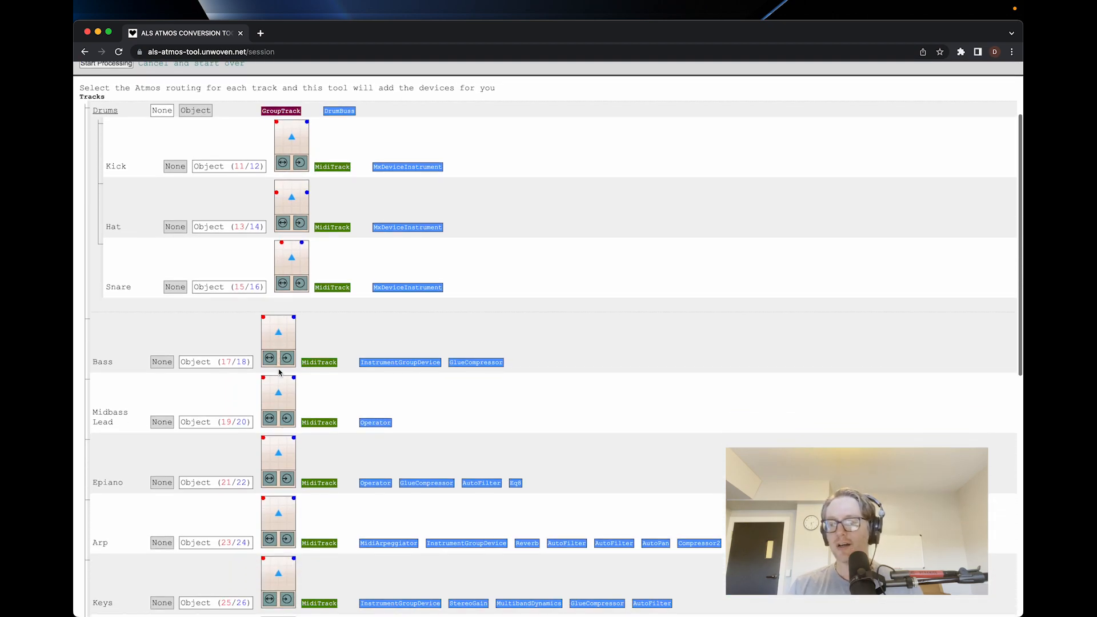
mouse_move(263, 317)
left_mouse_down()
mouse_move(275, 331)
mouse_move(273, 322)
left_mouse_up()
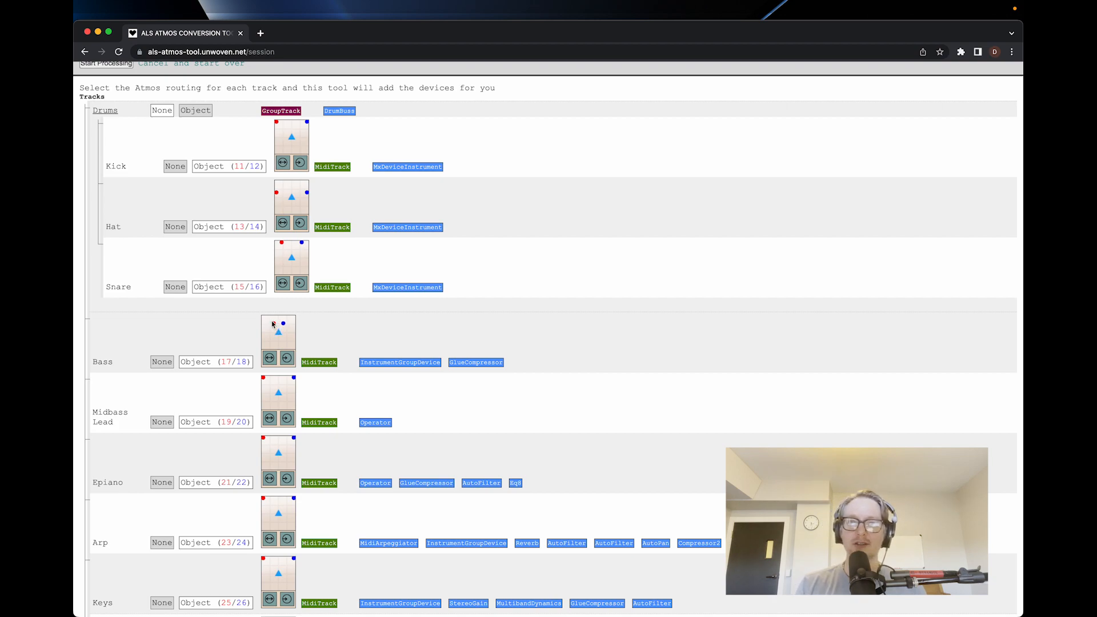
left_click_drag(273, 324, 278, 332)
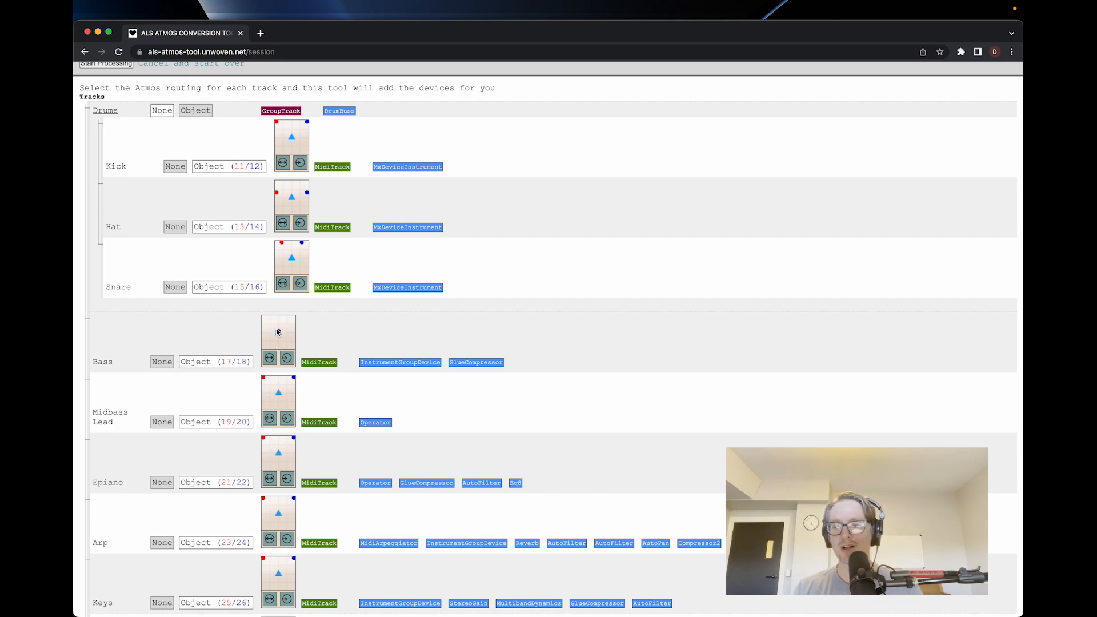
mouse_move(273, 330)
left_mouse_down()
mouse_move(261, 336)
mouse_move(261, 318)
left_mouse_up()
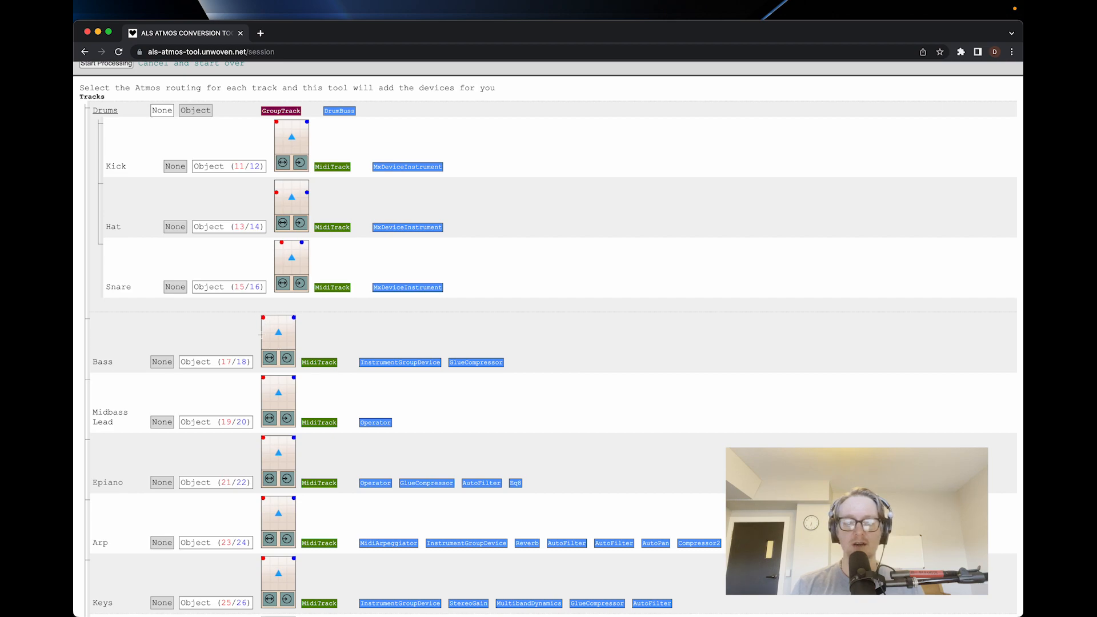
Place the Midbass Lead objects at the sides level with the listener and raise the Epiano's z height.
scroll(210, 425, "down", 2)
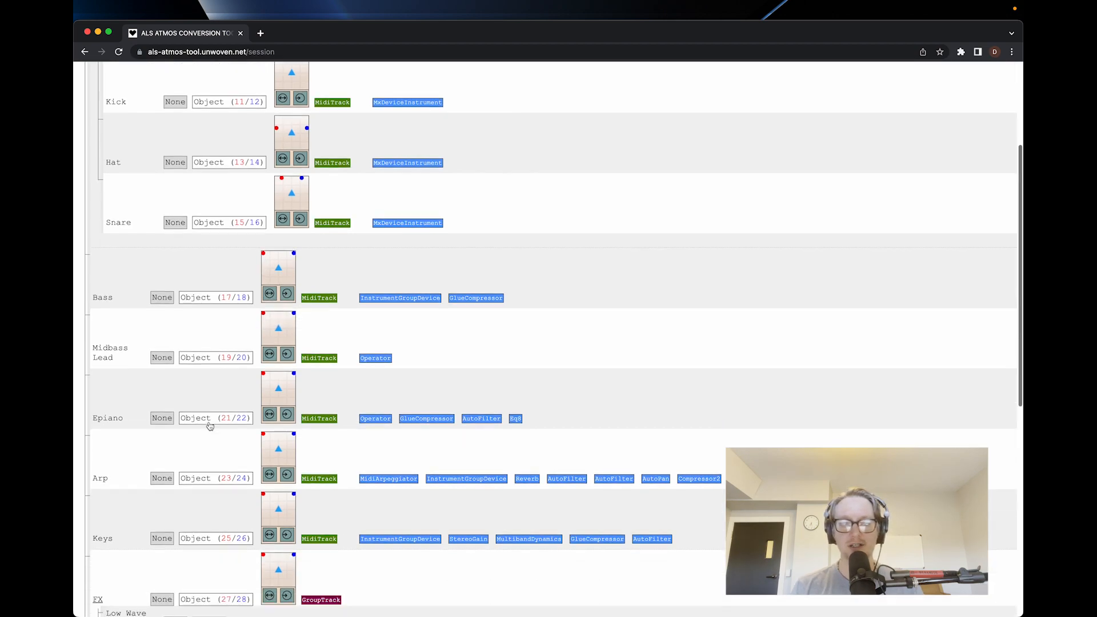
scroll(209, 427, "down", 1)
left_click_drag(264, 319, 261, 317)
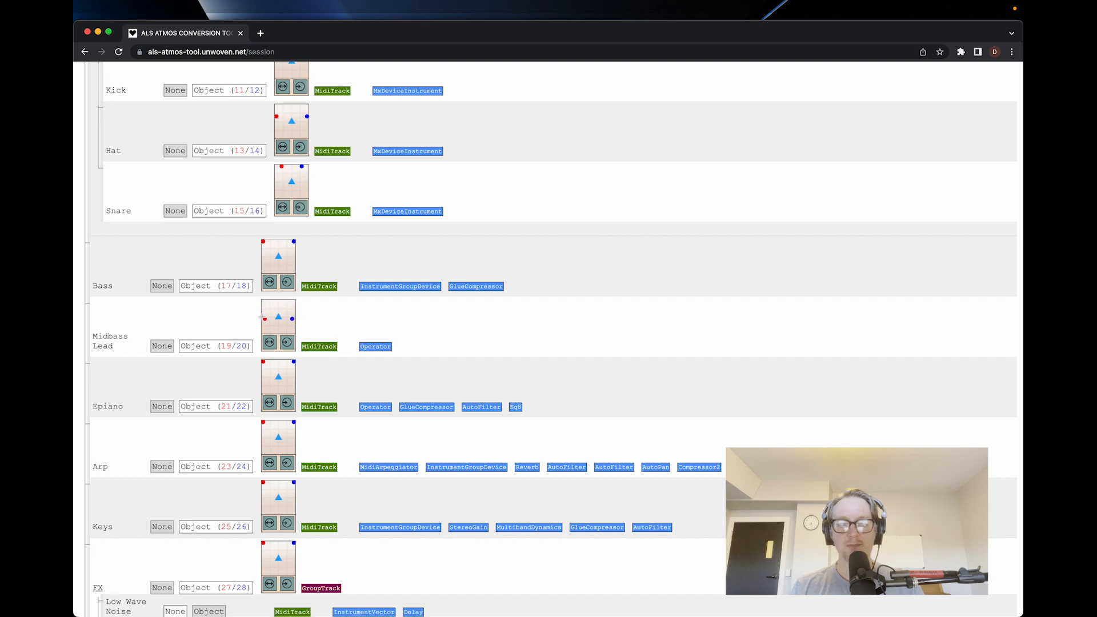
scroll(250, 381, "down", 1)
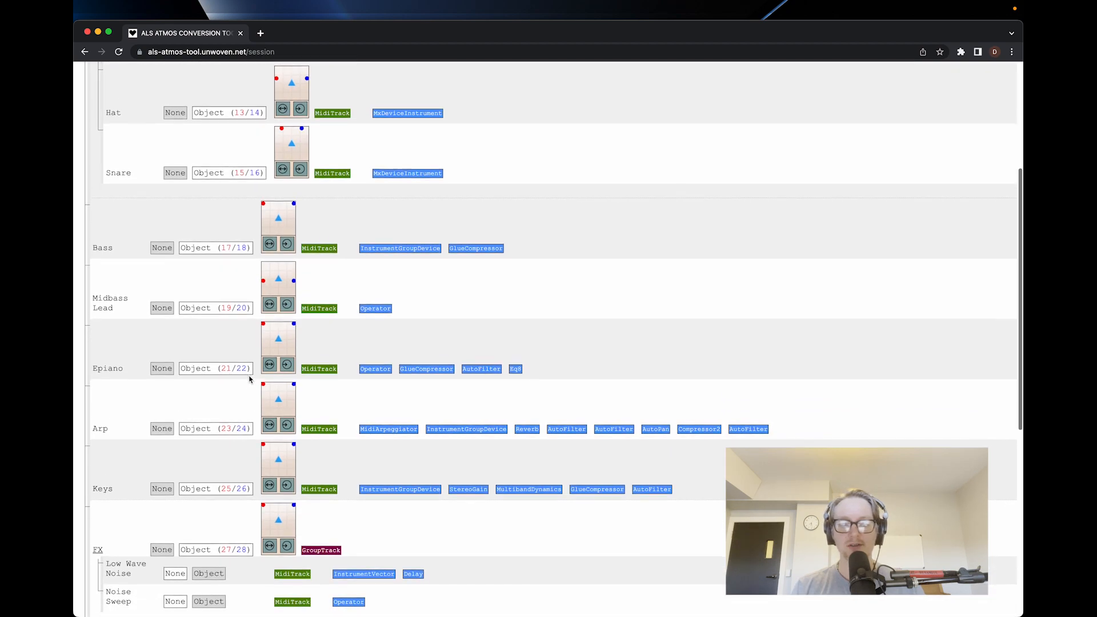
scroll(249, 379, "down", 1)
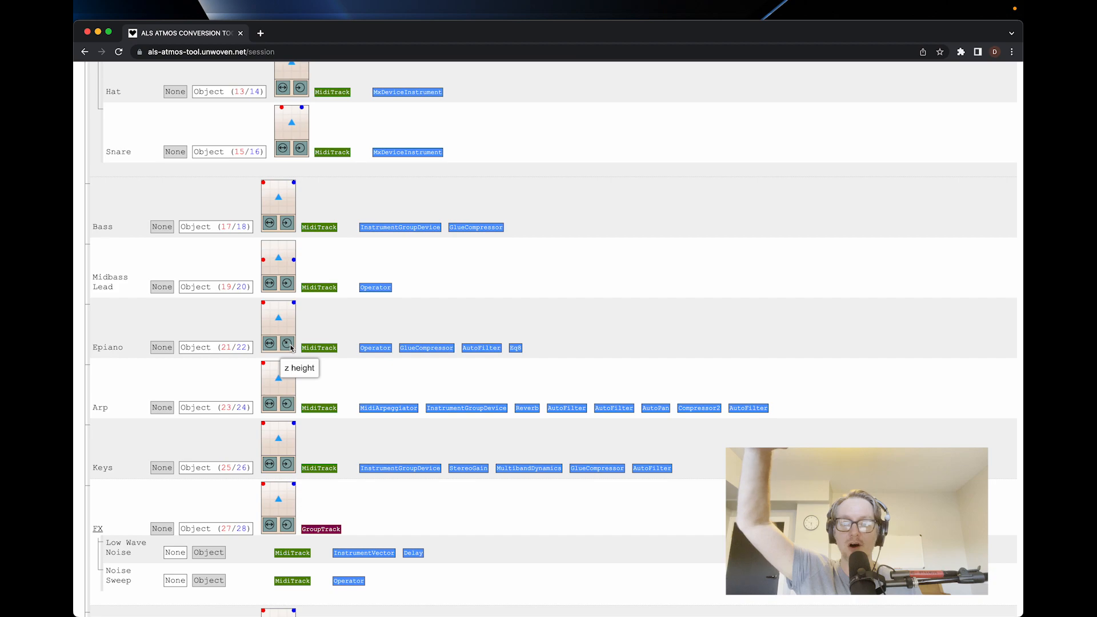
scroll(210, 398, "down", 3)
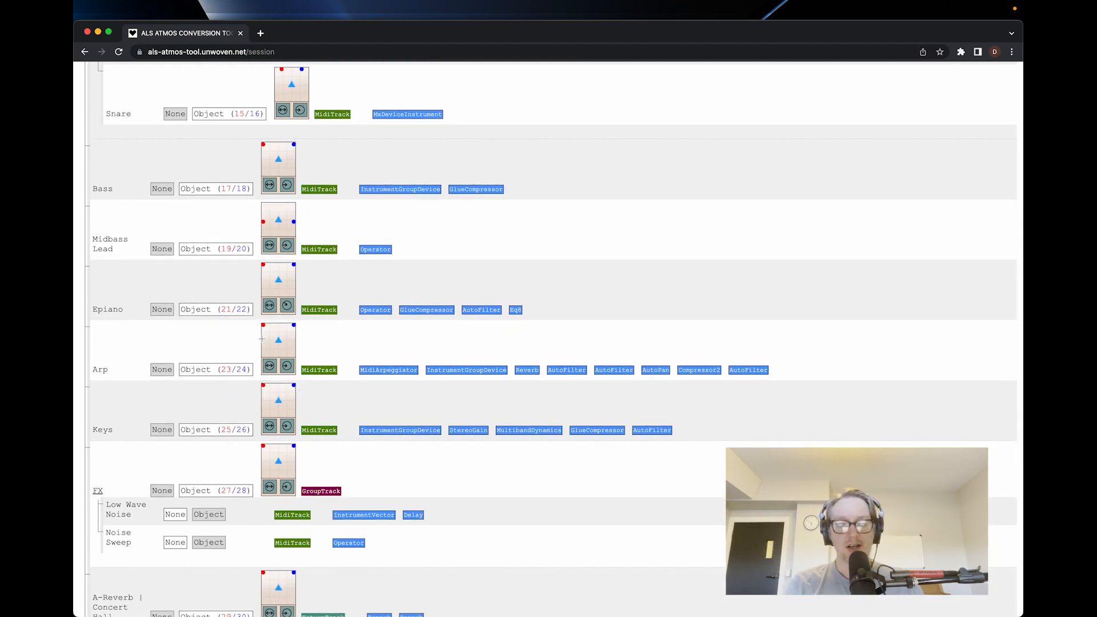
Set the Arp panner to the diagonal mirror direction with its objects on opposite sides, left slightly forward and right slightly back.
left_click_drag(262, 326, 258, 336)
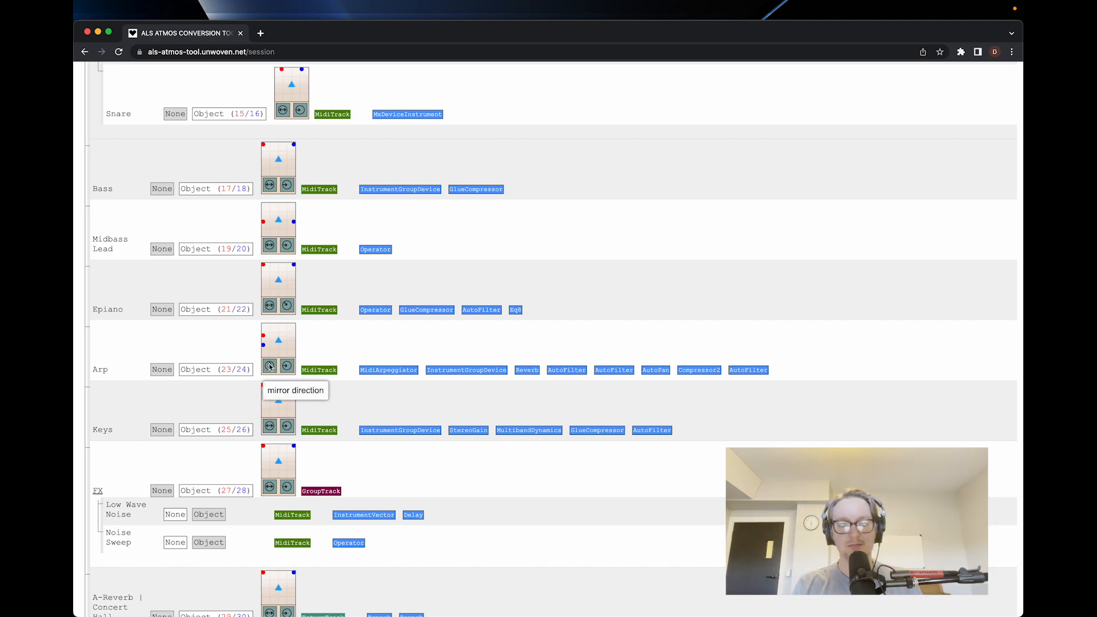
left_click(270, 367)
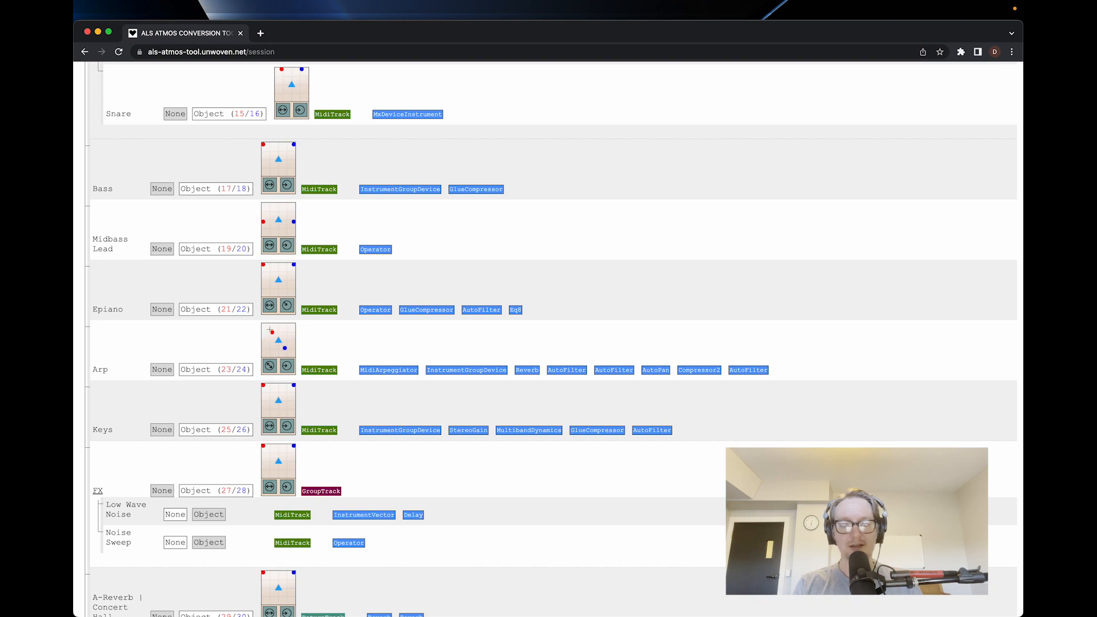
left_click_drag(291, 323, 261, 336)
Move the Keys objects to the rear, slightly narrowed, and place the raised FX group objects at the sides beside the listener.
scroll(271, 387, "down", 2)
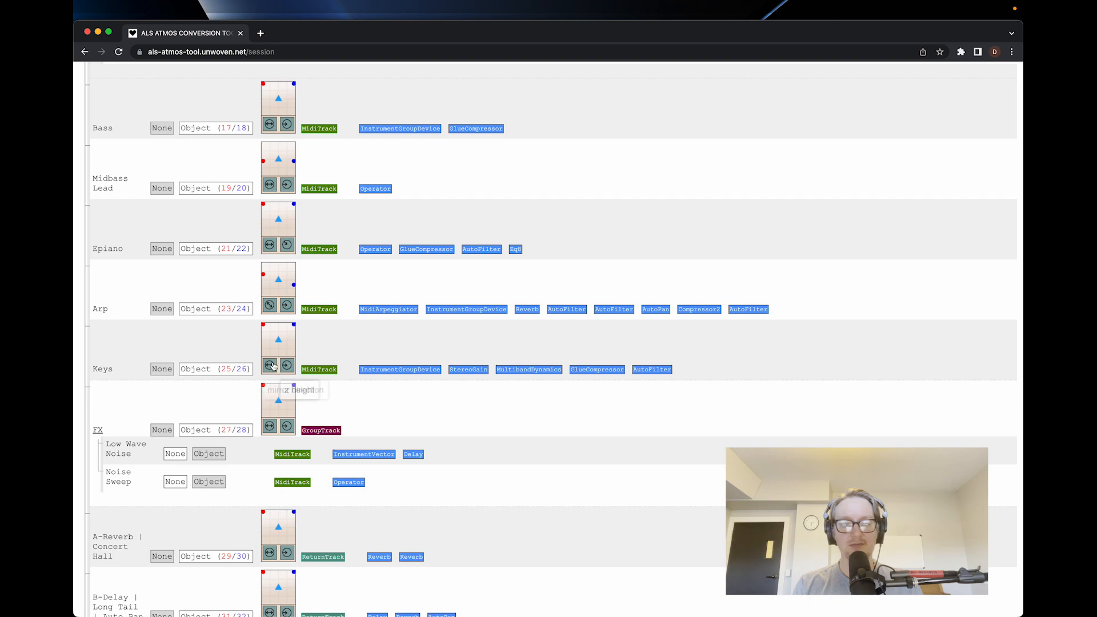
left_click_drag(263, 325, 259, 333)
scroll(223, 404, "down", 3)
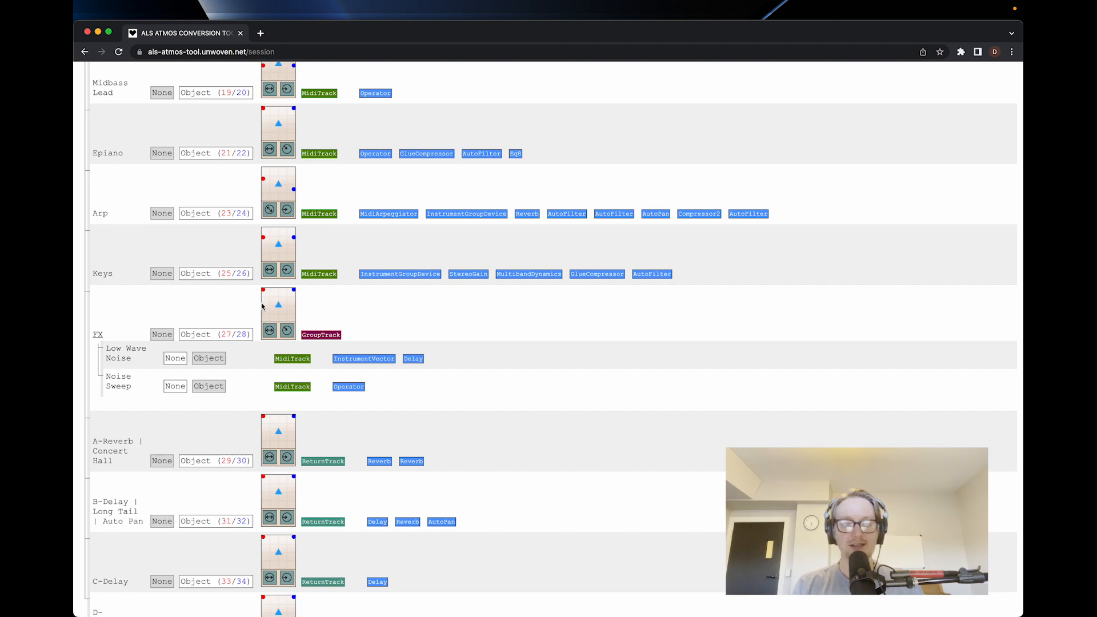
left_click_drag(264, 306, 261, 307)
left_click(225, 315)
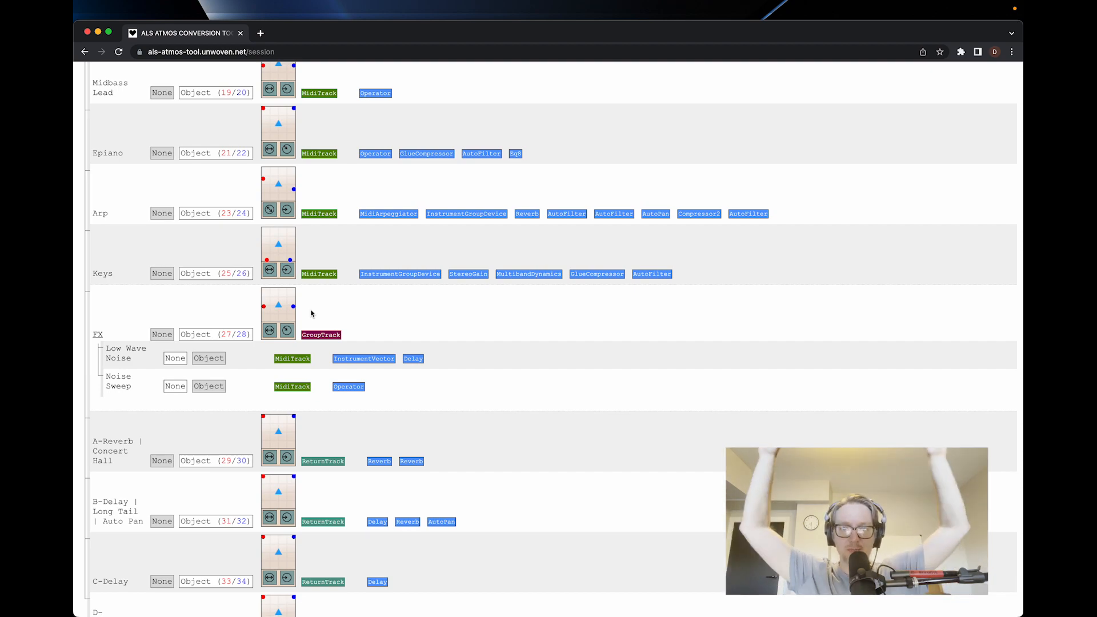
Raise the z height of the return tracks and move the A-Reverb and B-Delay objects toward the rear sides.
scroll(310, 314, "down", 5)
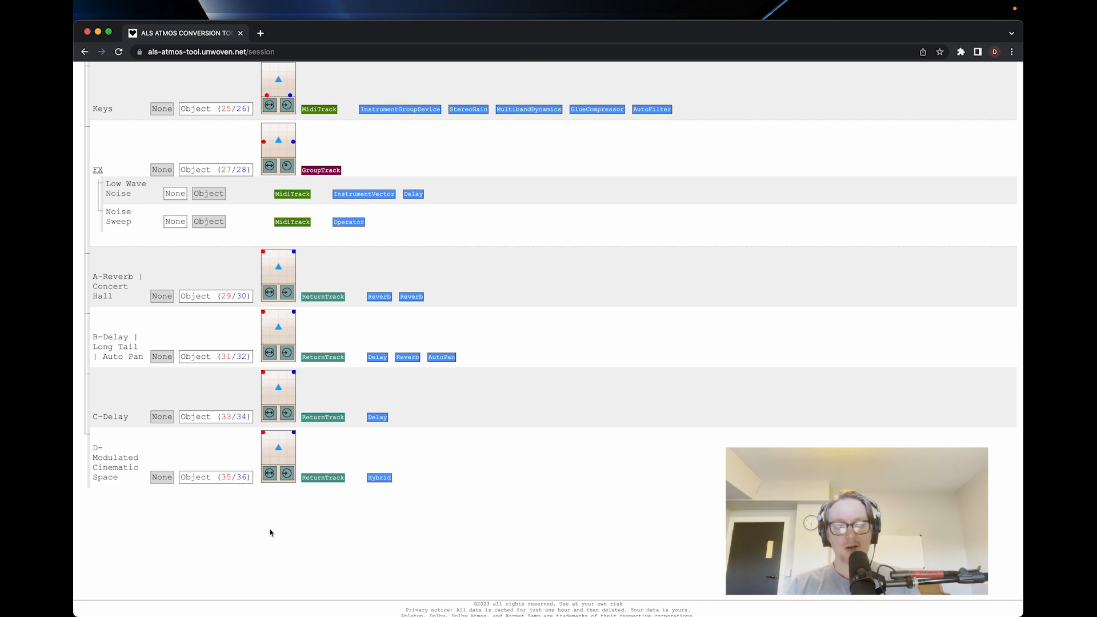
left_click(287, 352)
left_click_drag(263, 252, 262, 277)
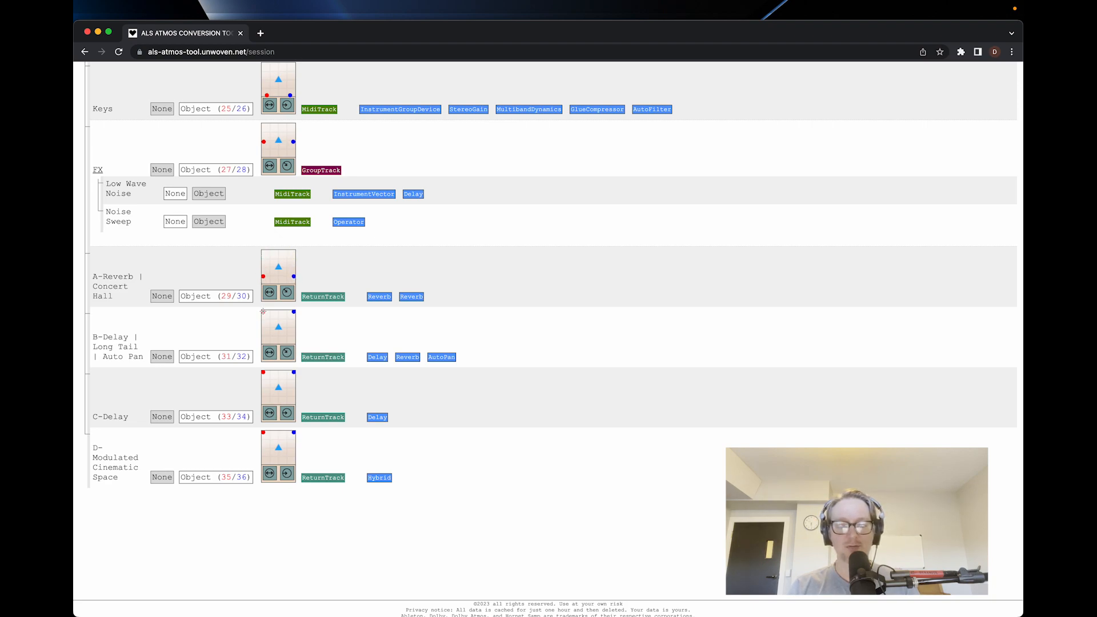
left_click_drag(262, 318, 262, 326)
left_click_drag(261, 341, 262, 338)
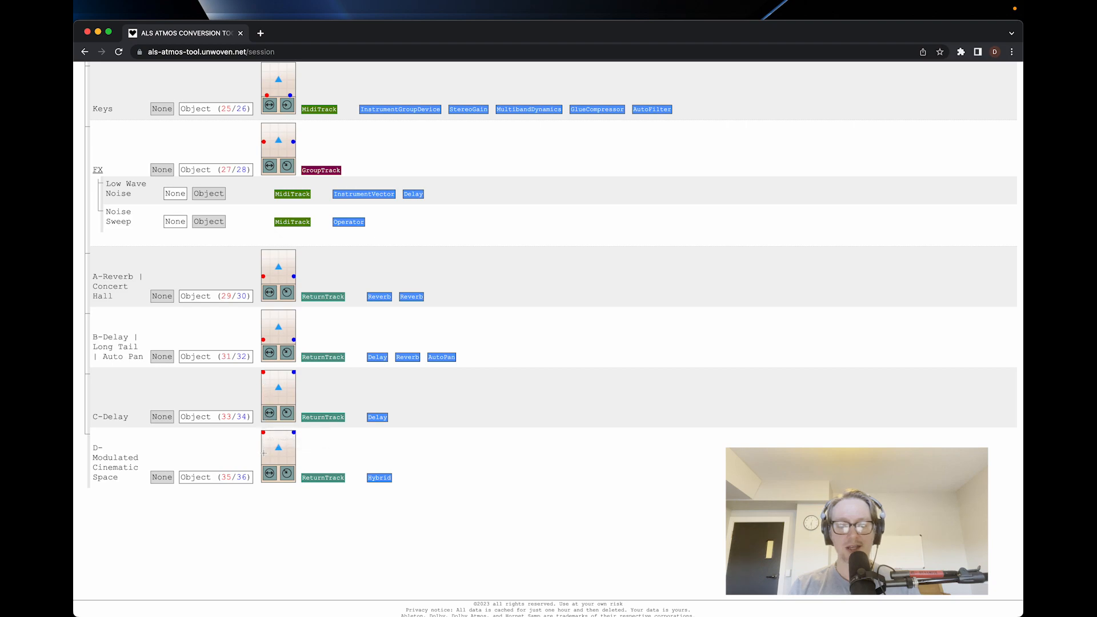
Mirror D-Modulated Cinematic Space front to back near the centre line, and C-Delay diagonally from front left to rear right.
left_click_drag(264, 453, 268, 441)
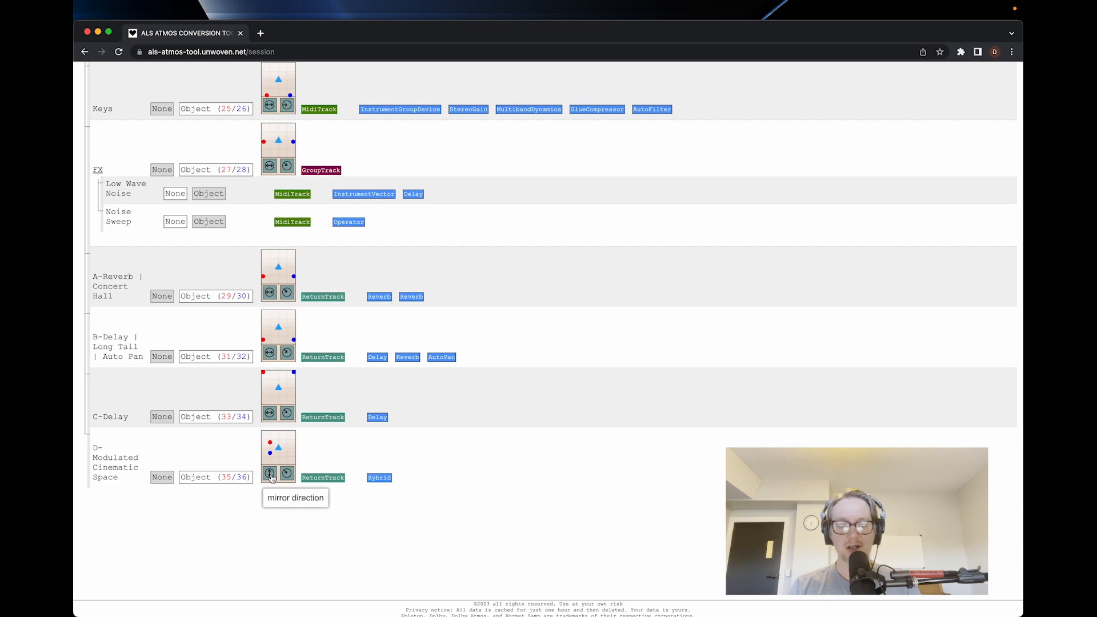
left_click_drag(270, 445, 276, 432)
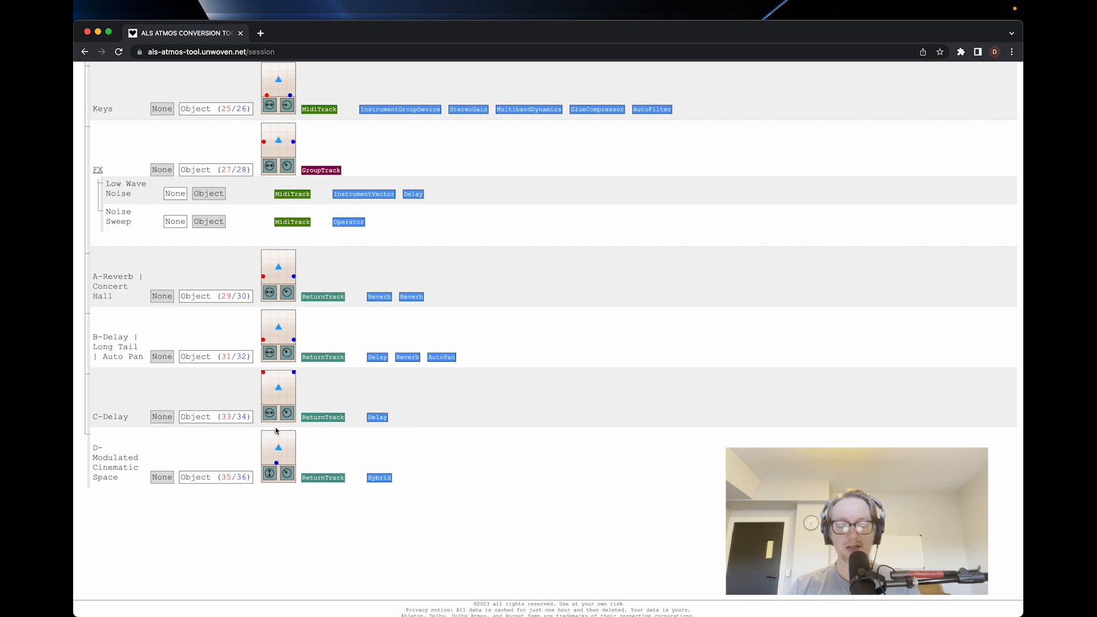
left_click(269, 414)
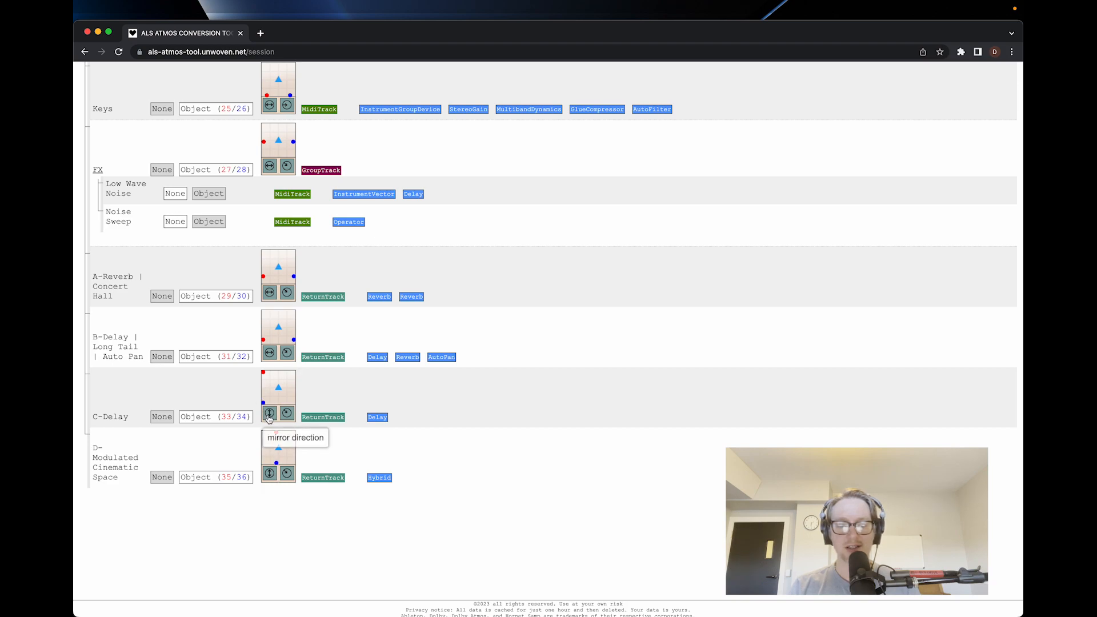
left_click(269, 415)
left_click_drag(263, 372, 270, 372)
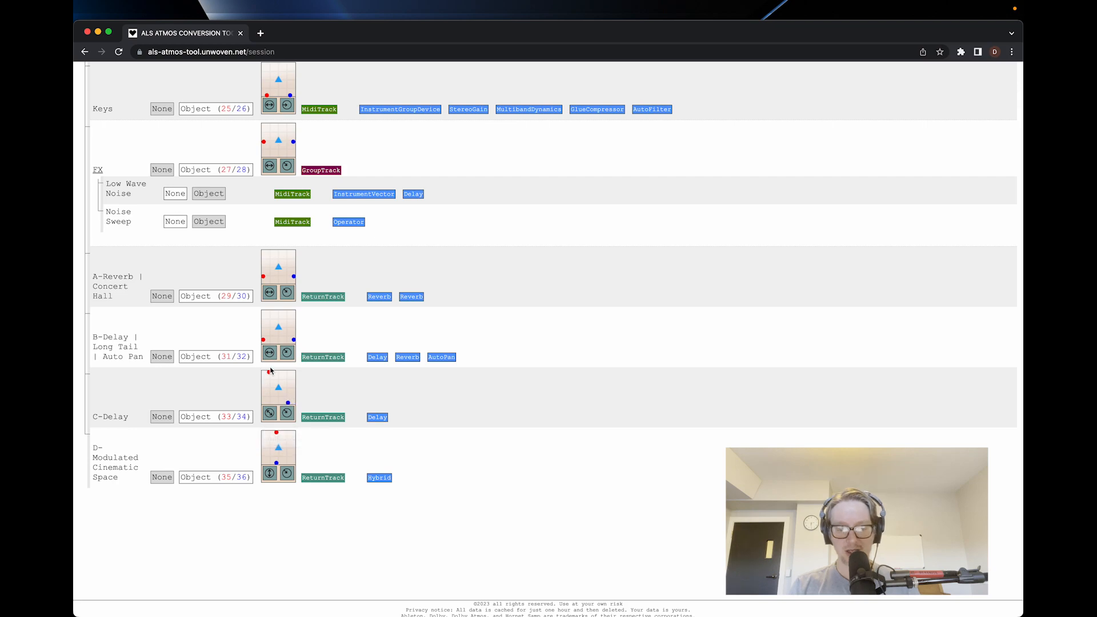
scroll(212, 351, "down", 1)
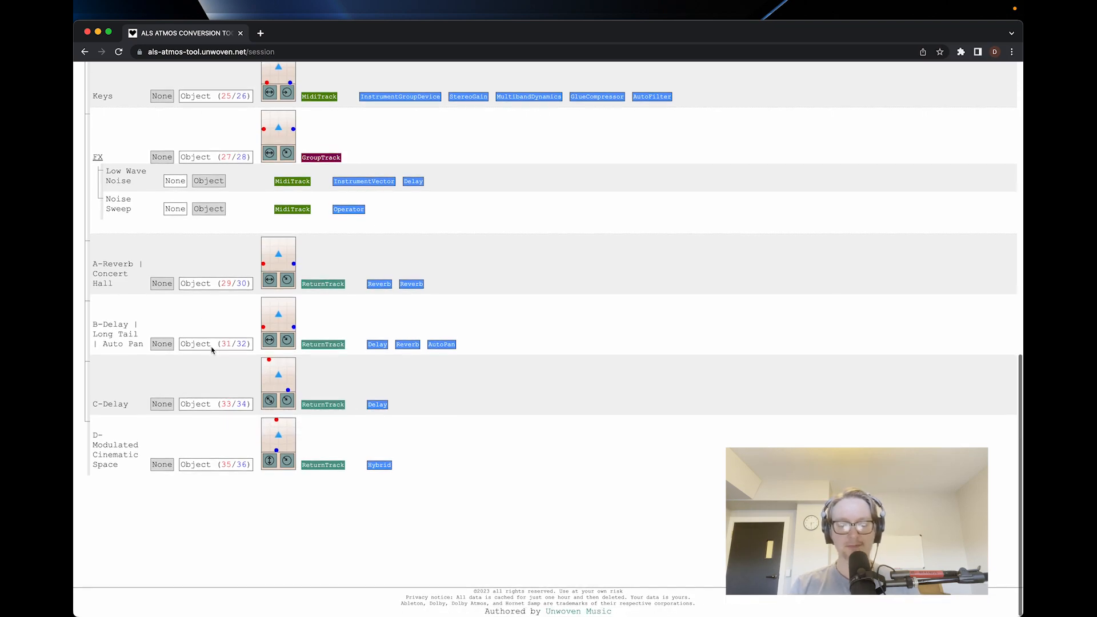
Show the conversion settings and process the project with channel routing, the Dolby Atmos panner and the SAMP plugin in AU format.
scroll(211, 350, "up", 15)
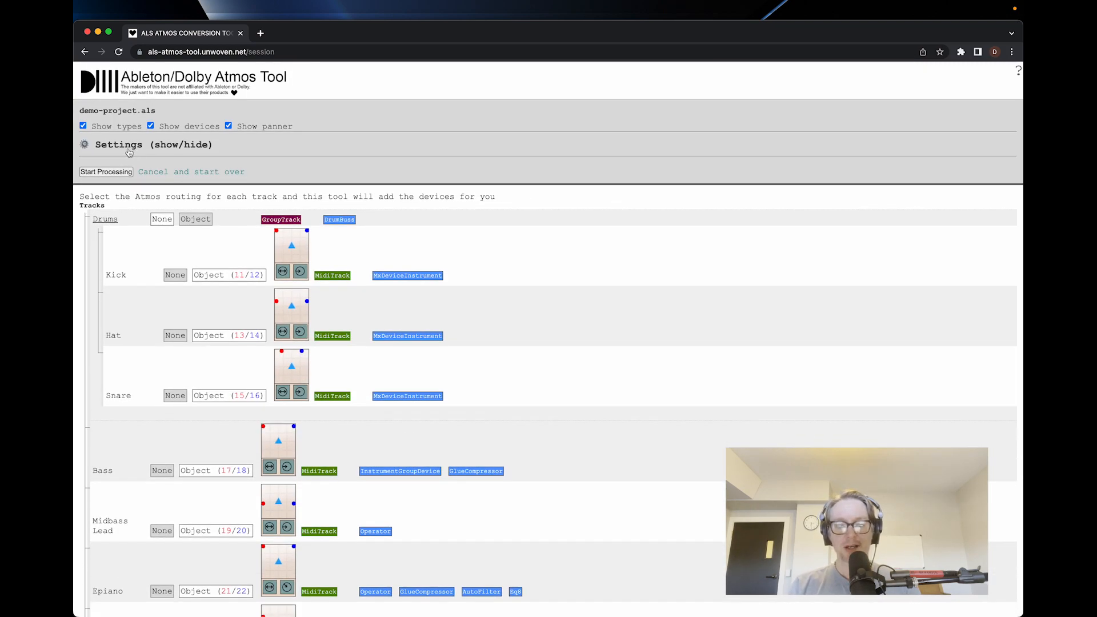
left_click(129, 151)
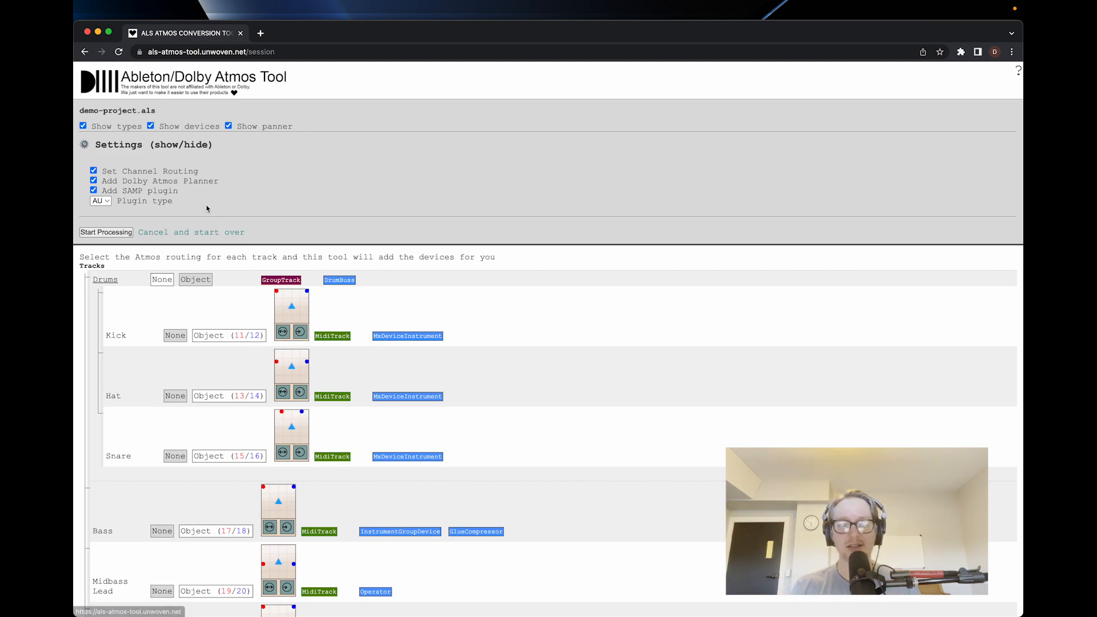
left_click(121, 233)
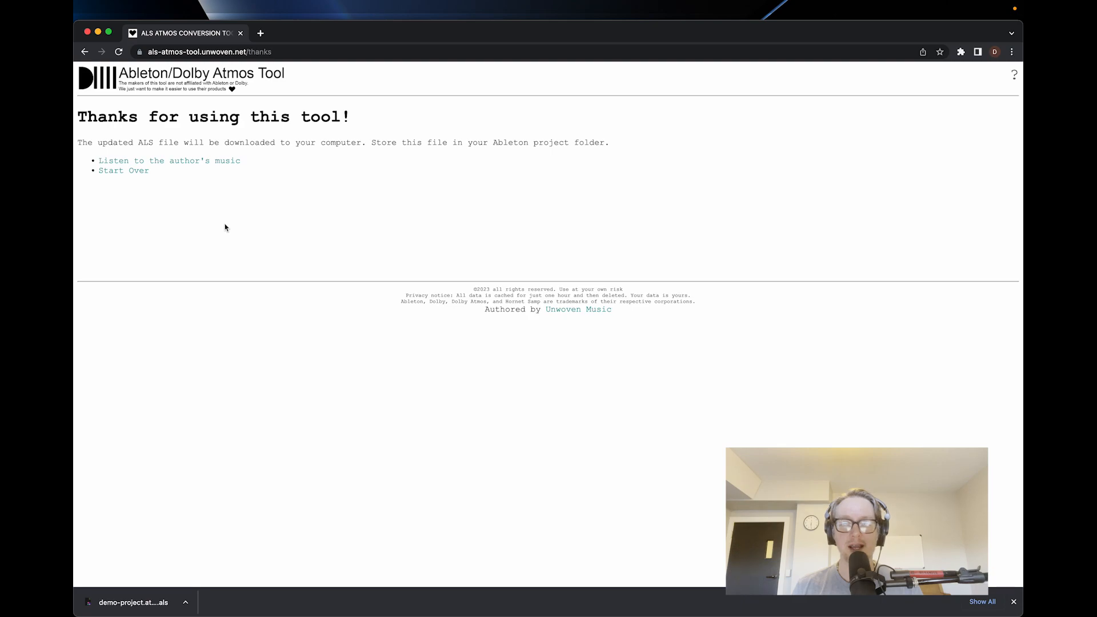
Switch to Ableton Live and close Demo-Project-1 without saving its changes.
key("super+Tab")
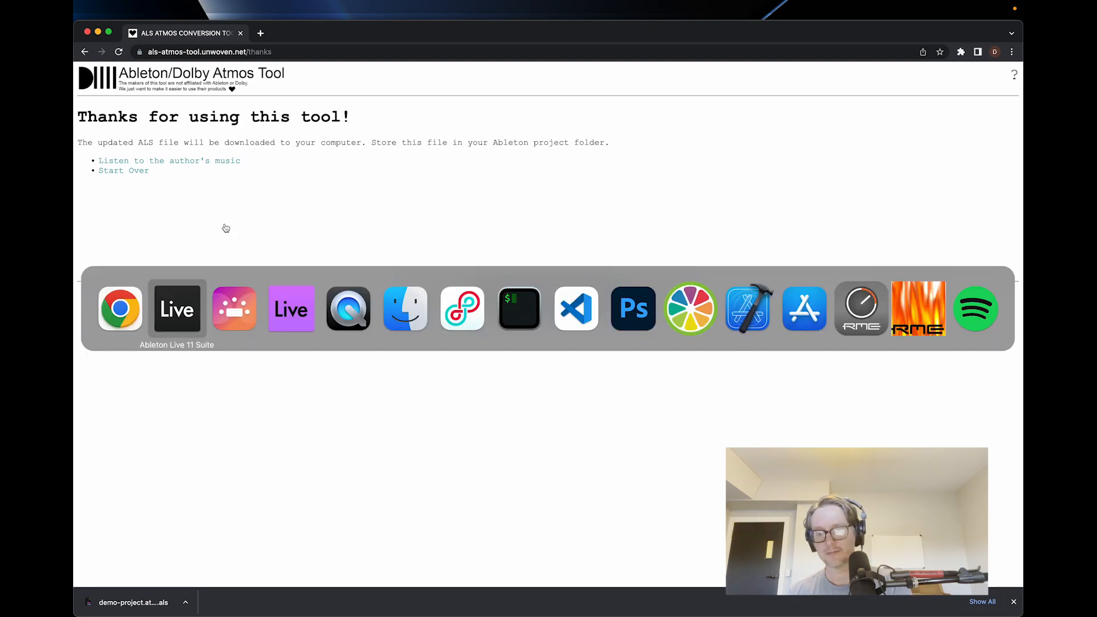
key("super+q")
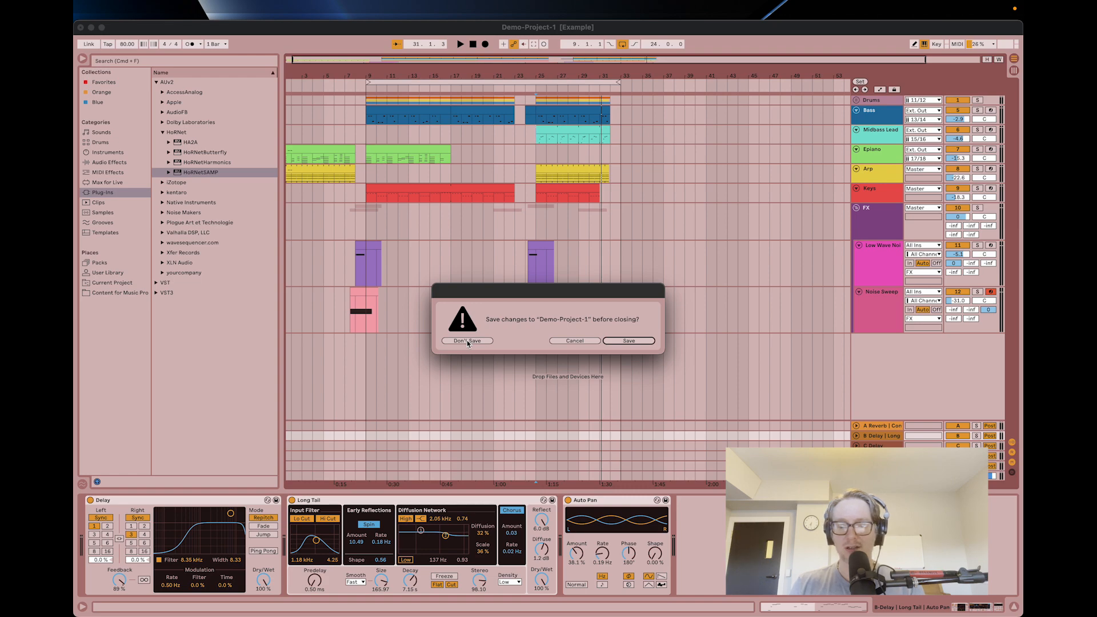
left_click(467, 341)
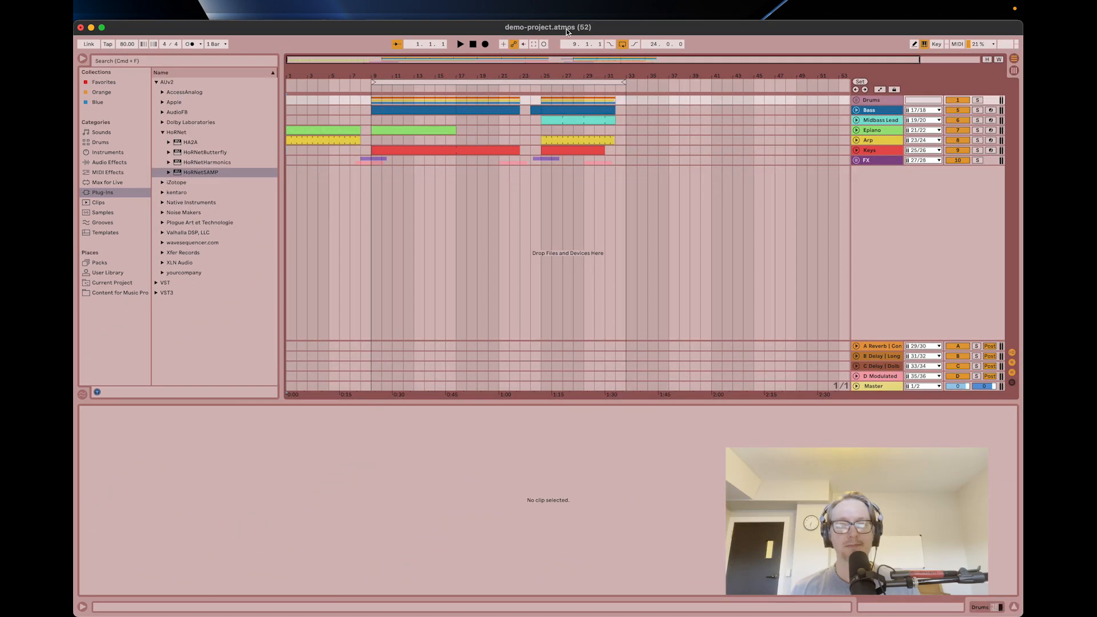
Unfold the tracks in the converted demo-project.atmos set and show the Kick track's device chain.
left_click(865, 101)
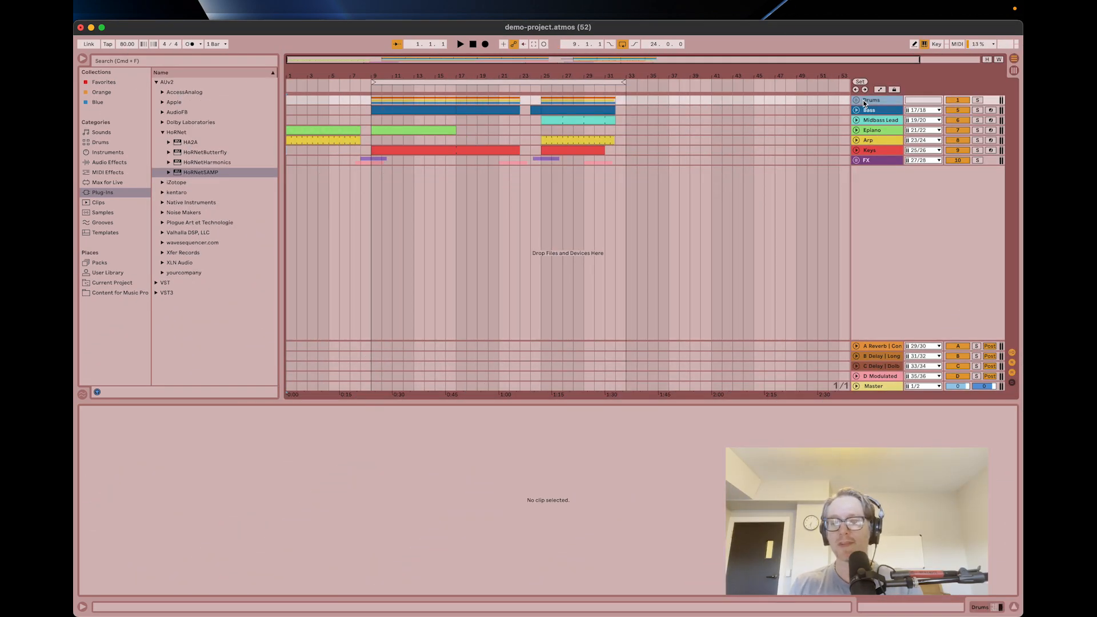
left_click(871, 160)
left_click(857, 159, "alt")
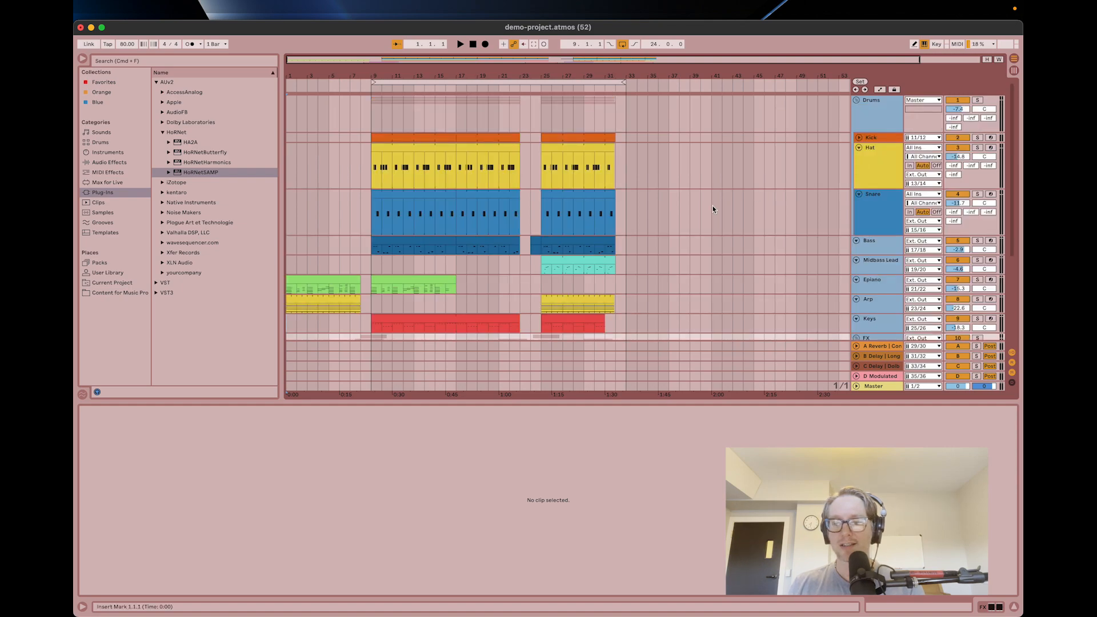
left_click(870, 138)
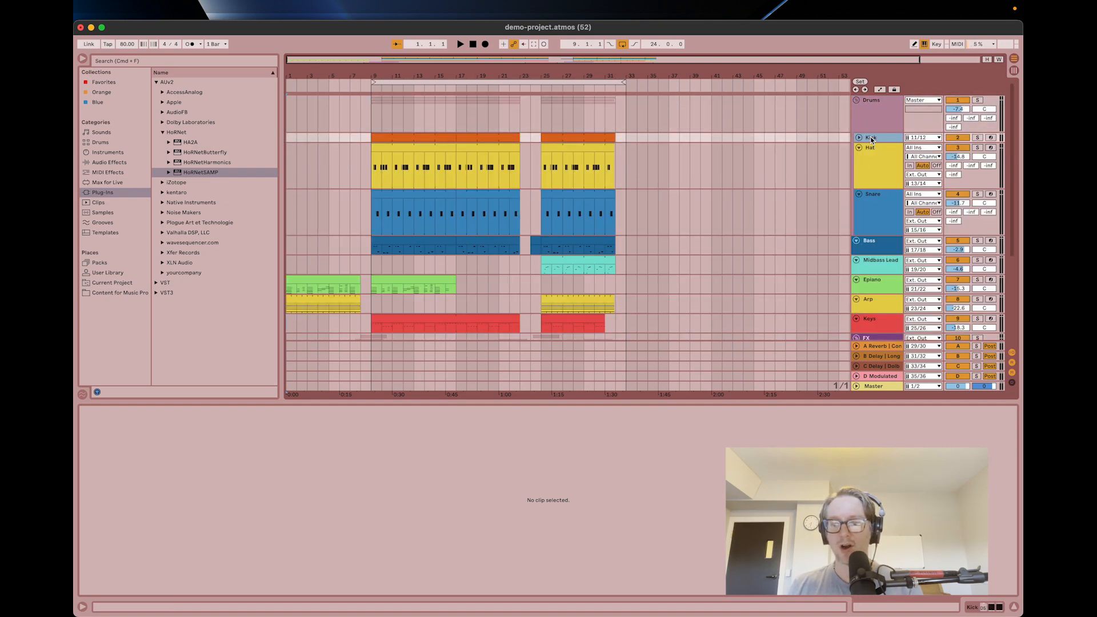
double_click(871, 138)
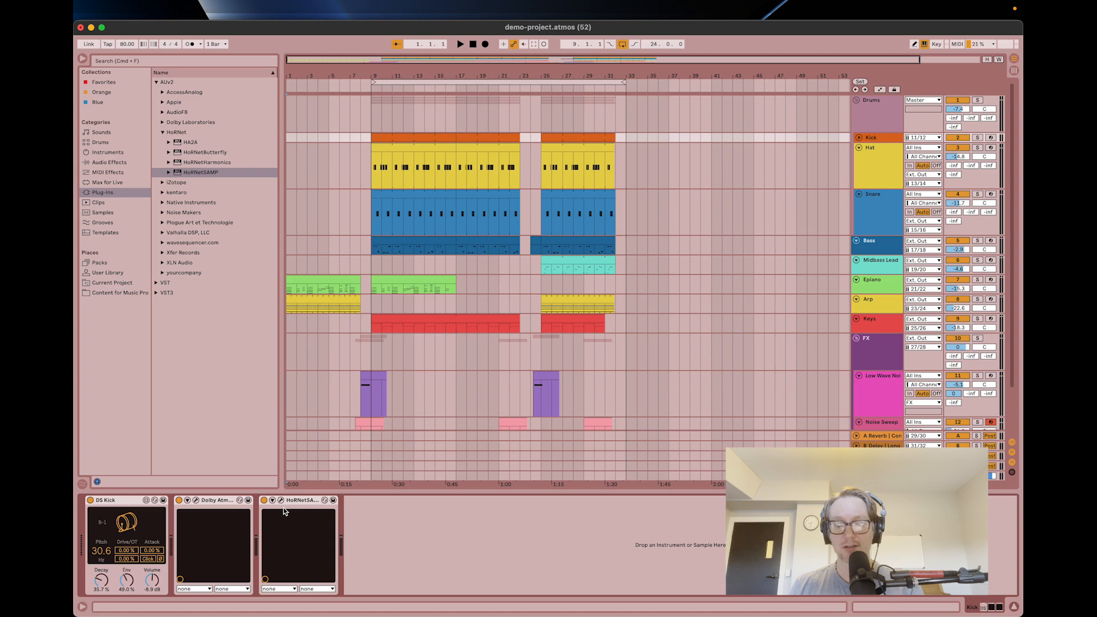
Open the Dolby Atmos Music Panner on the Kick and Hat tracks to check their object assignments and positions.
left_click(197, 501)
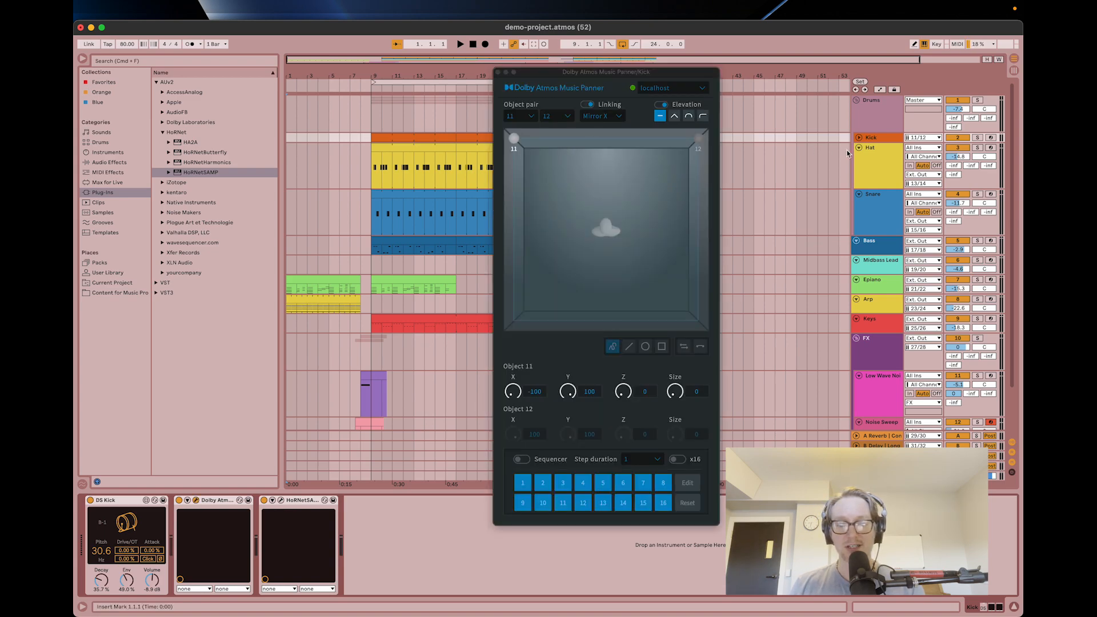
left_click(878, 159)
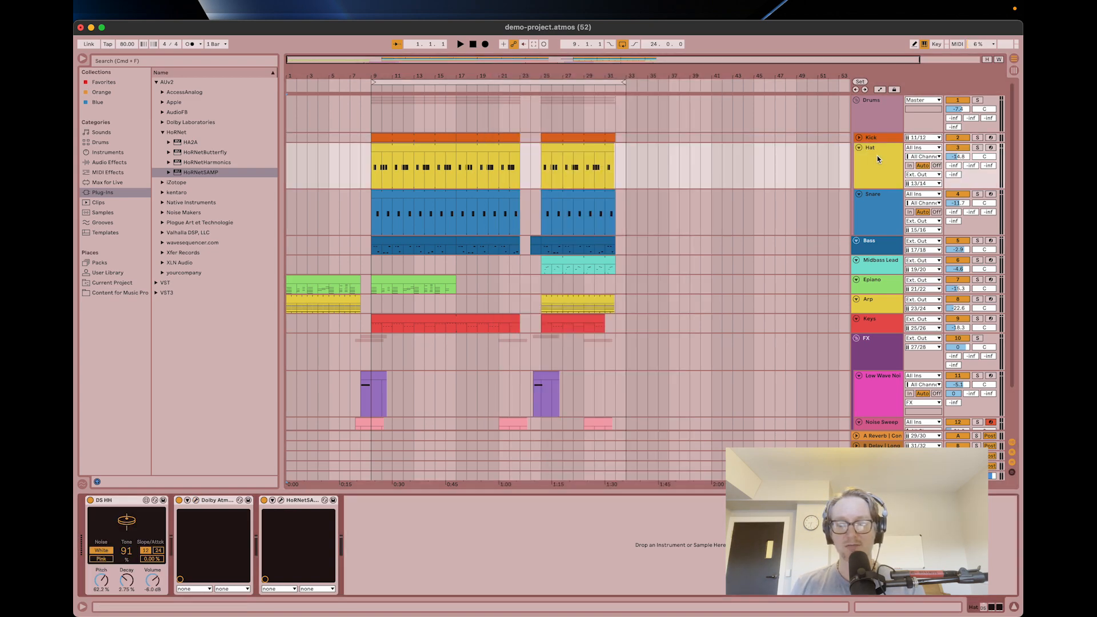
left_click(196, 501)
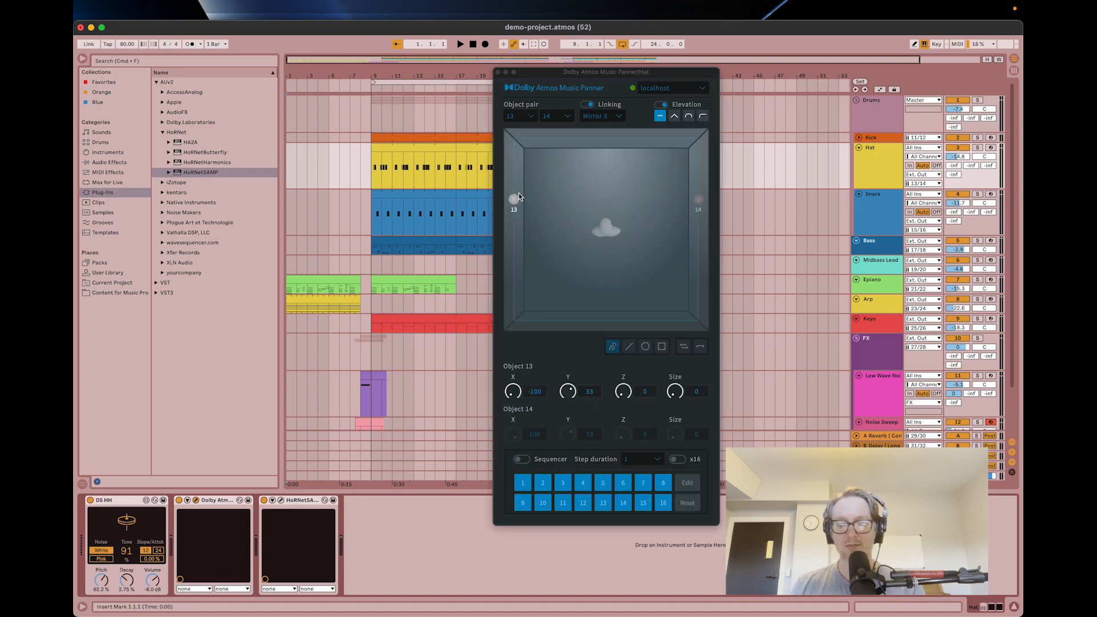
Select all channels in the Hat track's HoRNet SAMP plugin, and close the plugin and panner windows.
left_click(303, 508)
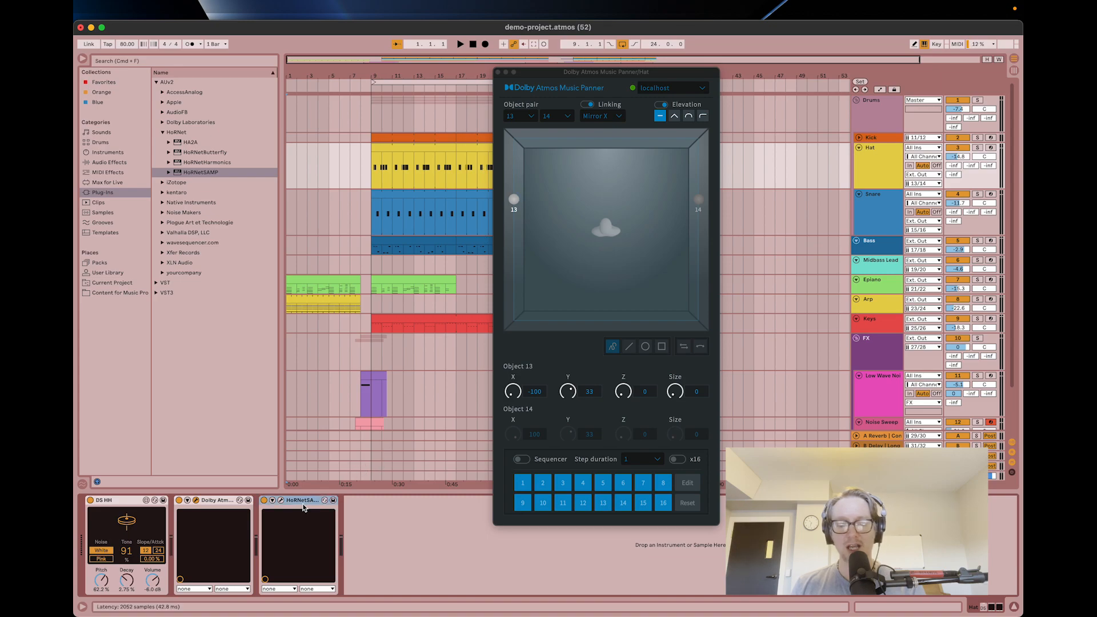
left_click(285, 501)
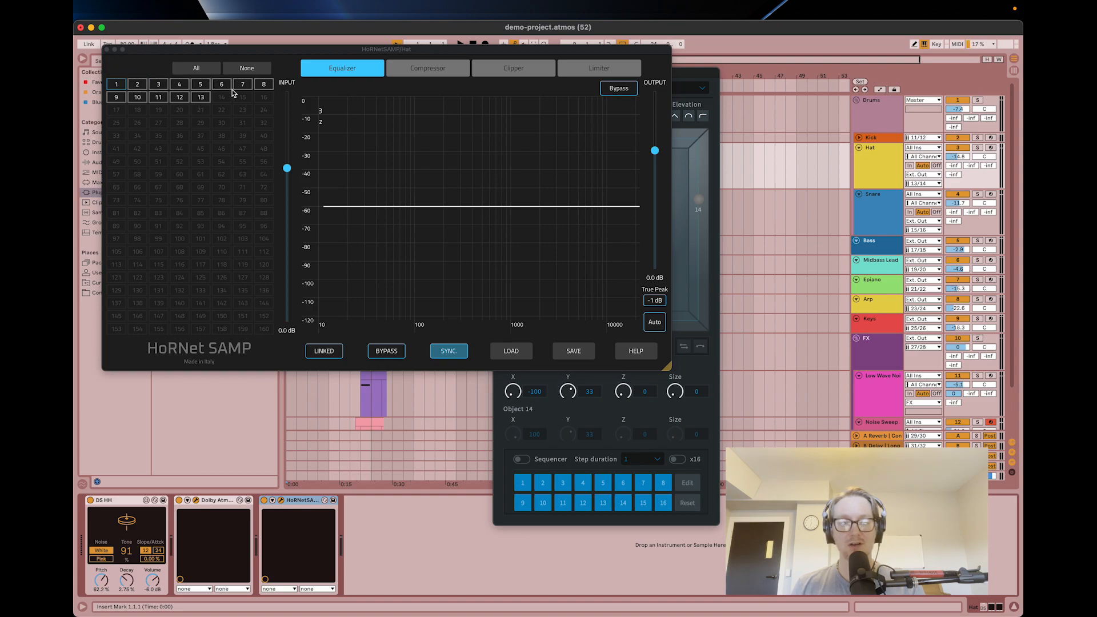
left_click(197, 72)
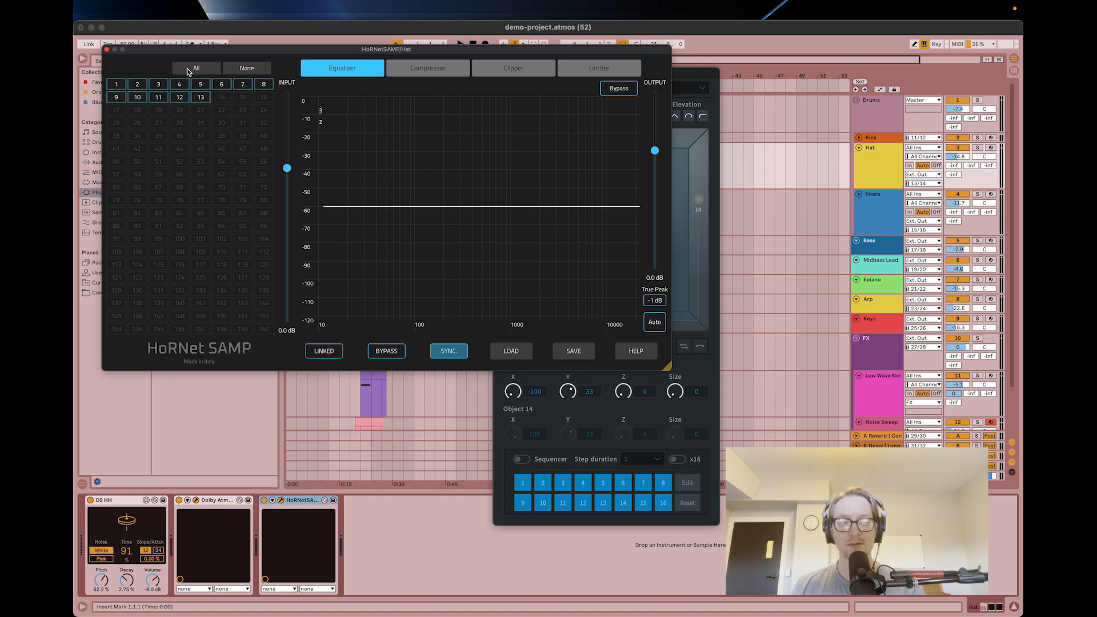
left_click(107, 50)
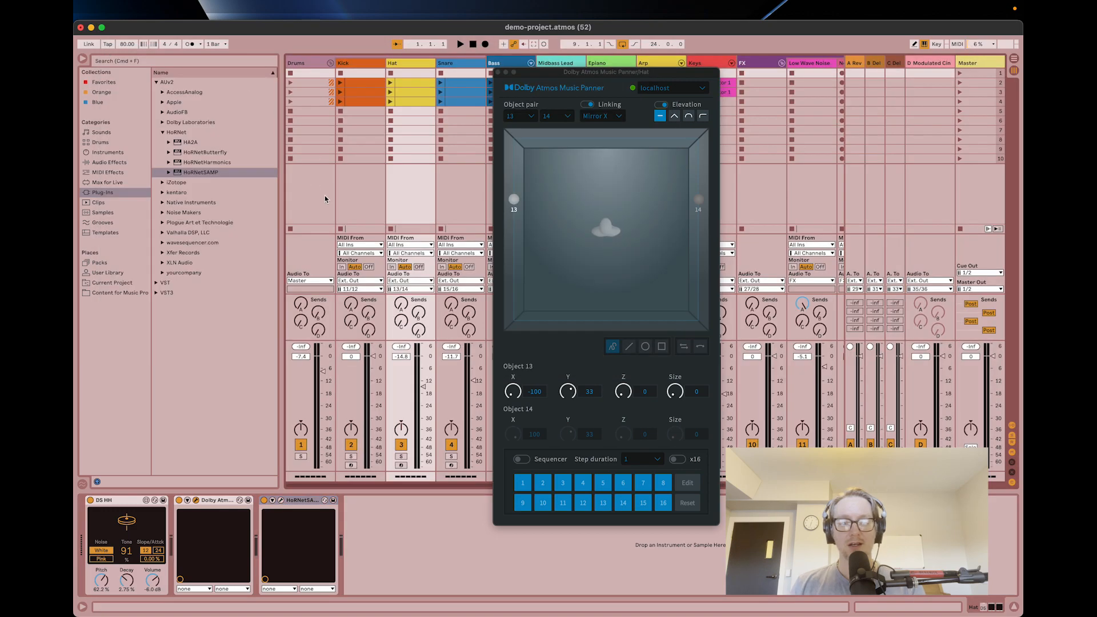
left_click(497, 72)
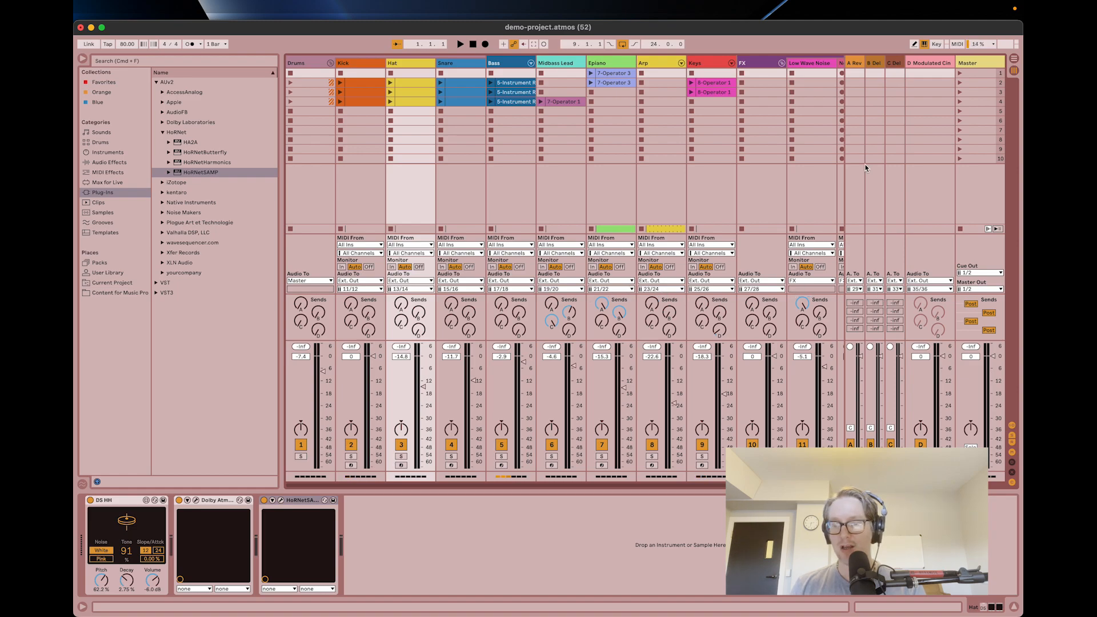
Insert a return track after D-Modulated Cinematic Space and name it LFE.
left_click(895, 64)
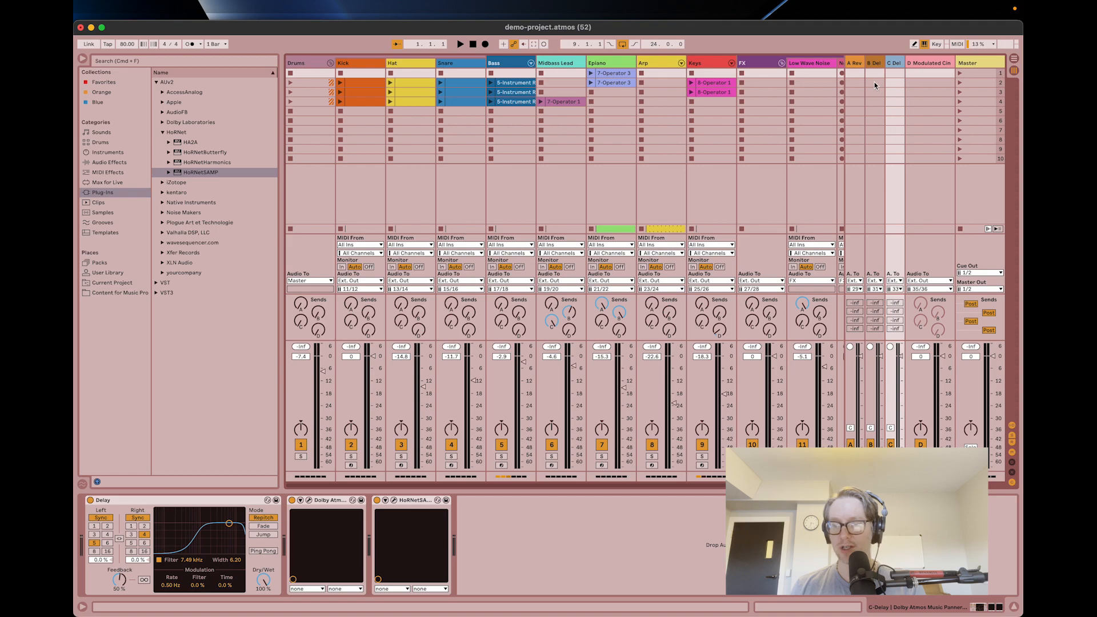
left_click(853, 64)
left_click(925, 64)
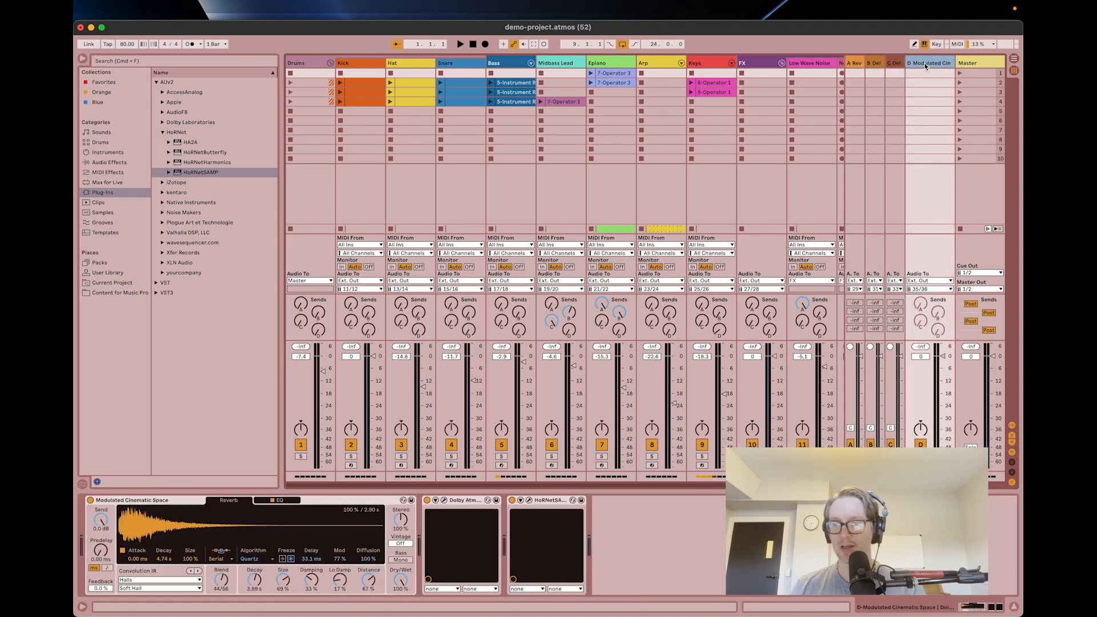
right_click(924, 63)
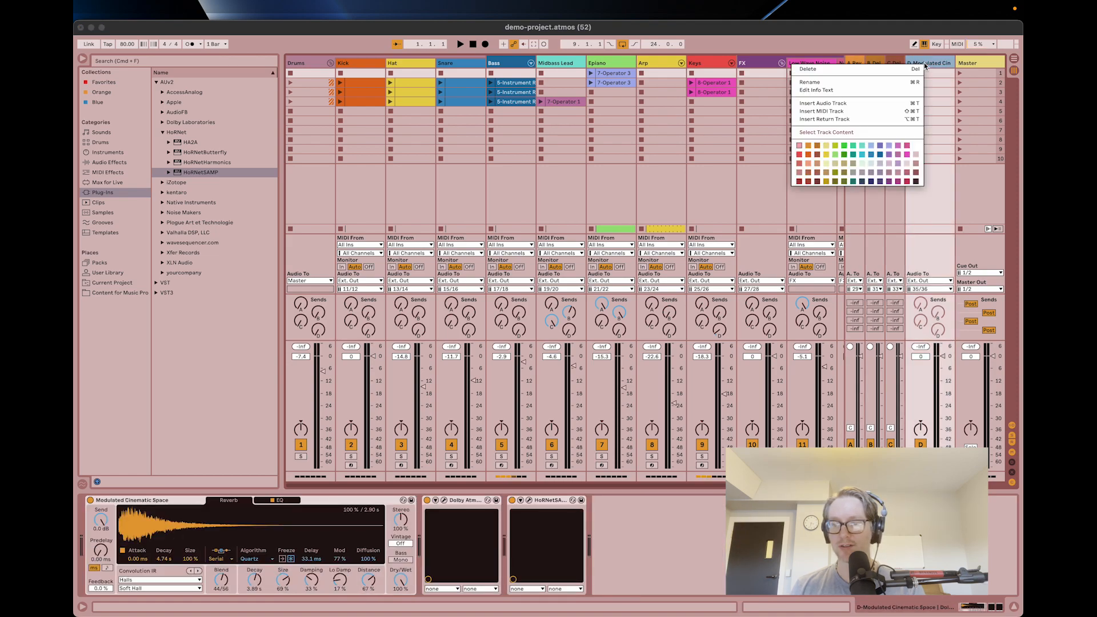
left_click(875, 118)
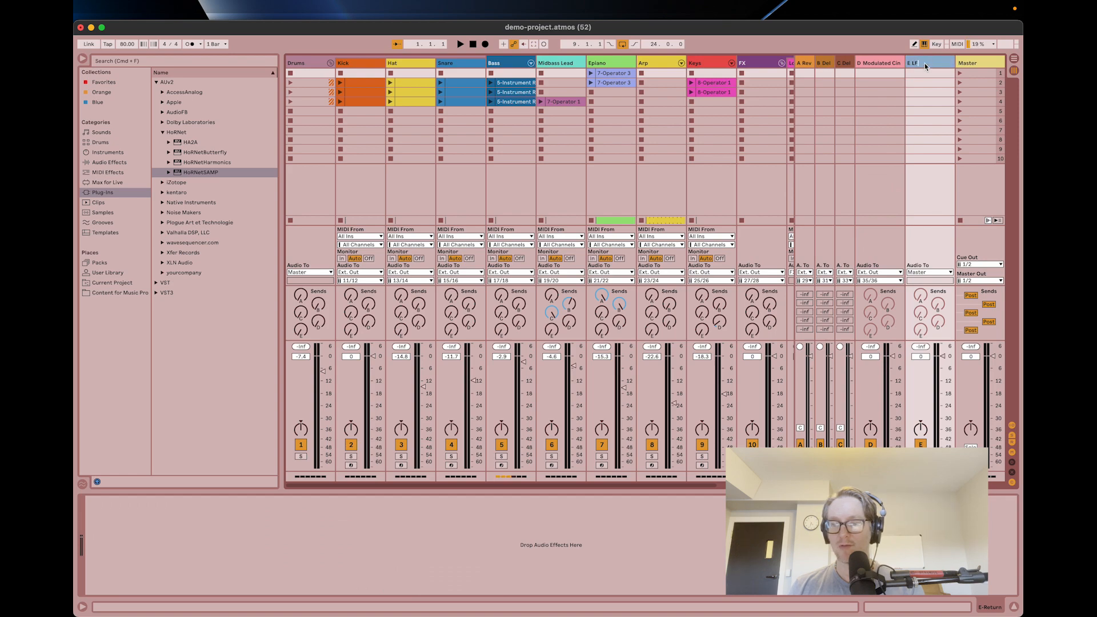
key("Return")
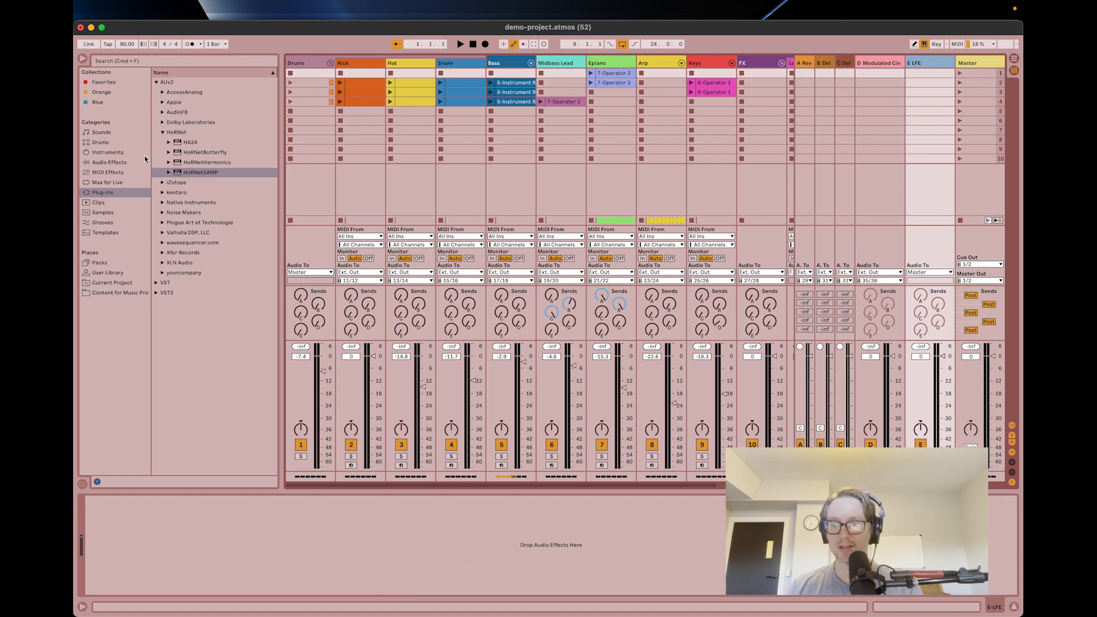
Add an Auto Filter to the LFE return track and set its frequency to 120 Hz.
left_click(110, 163)
double_click(206, 122)
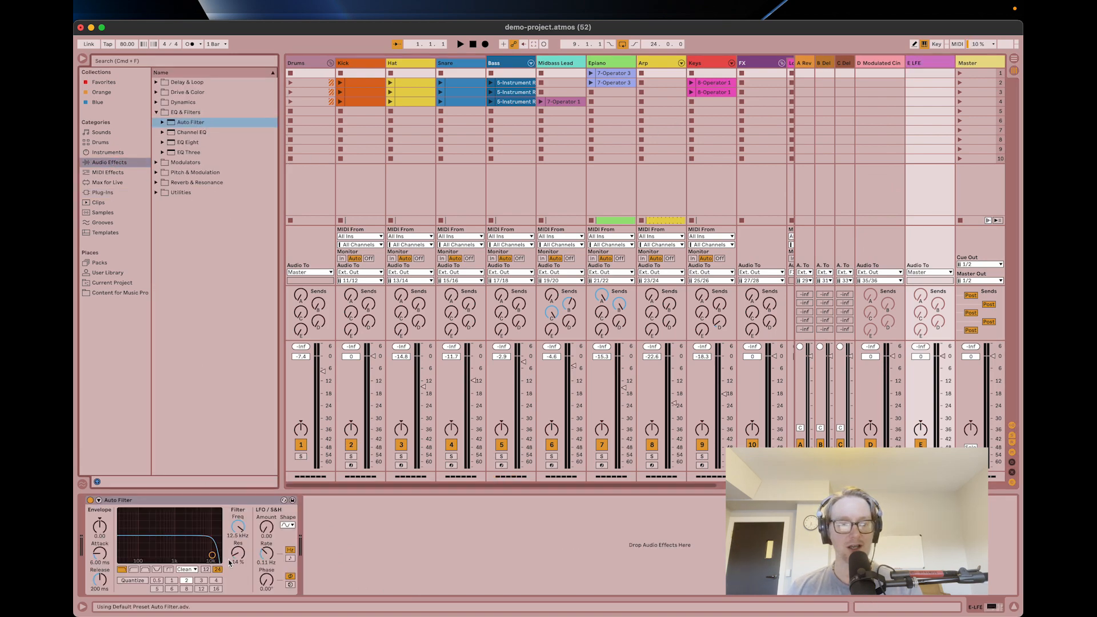
left_click(236, 528)
type("120")
key("Return")
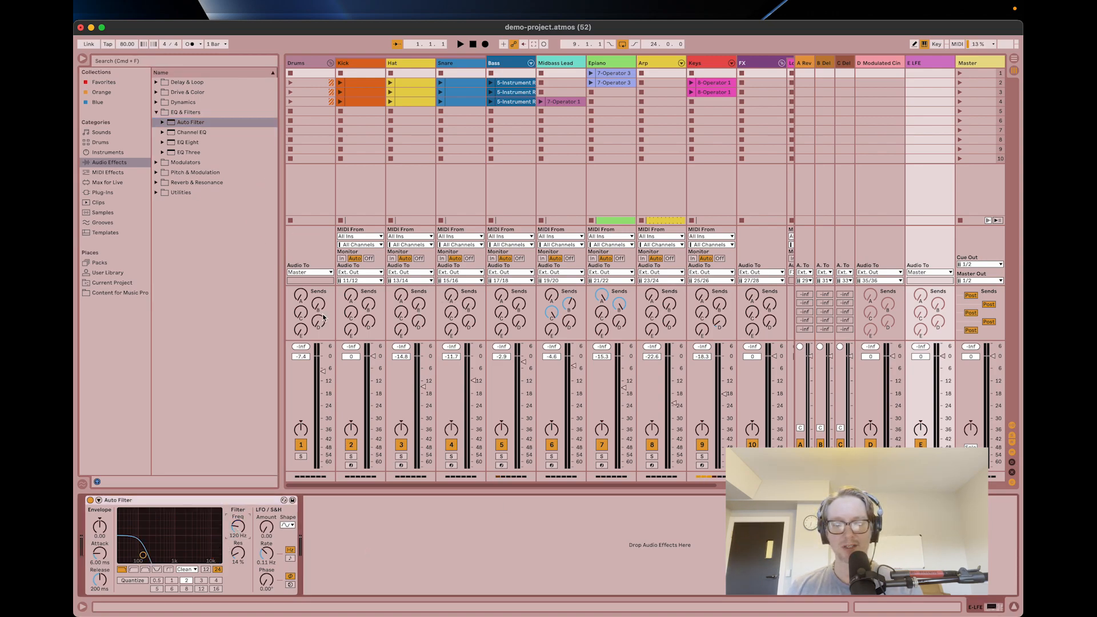
Turn up send E on the Kick and Bass tracks to feed the LFE return.
left_click(348, 331)
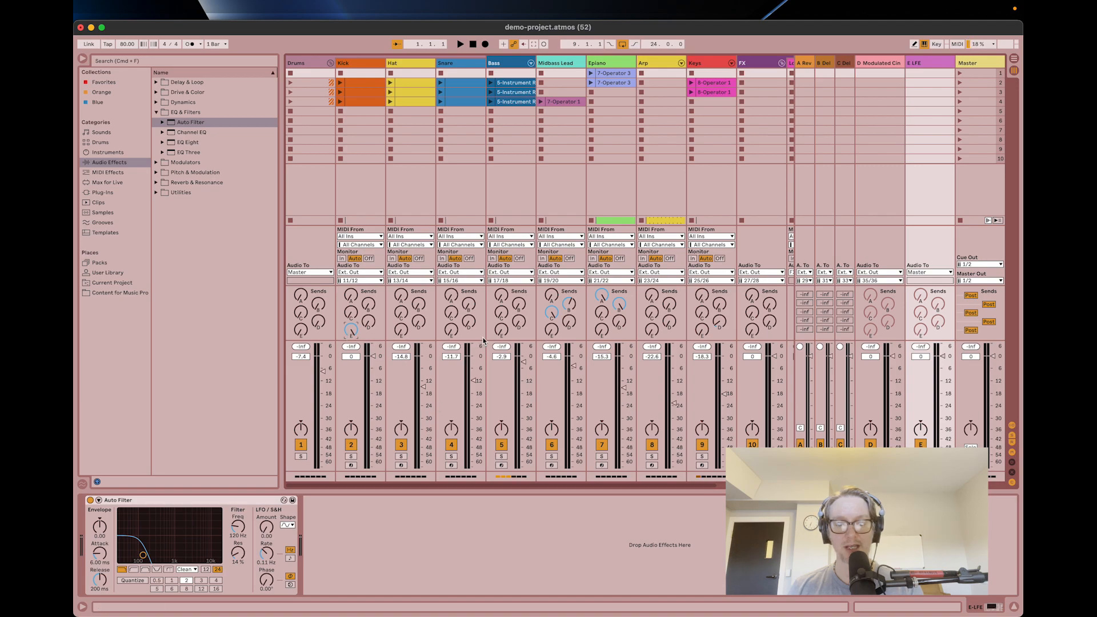
left_click_drag(503, 333, 503, 263)
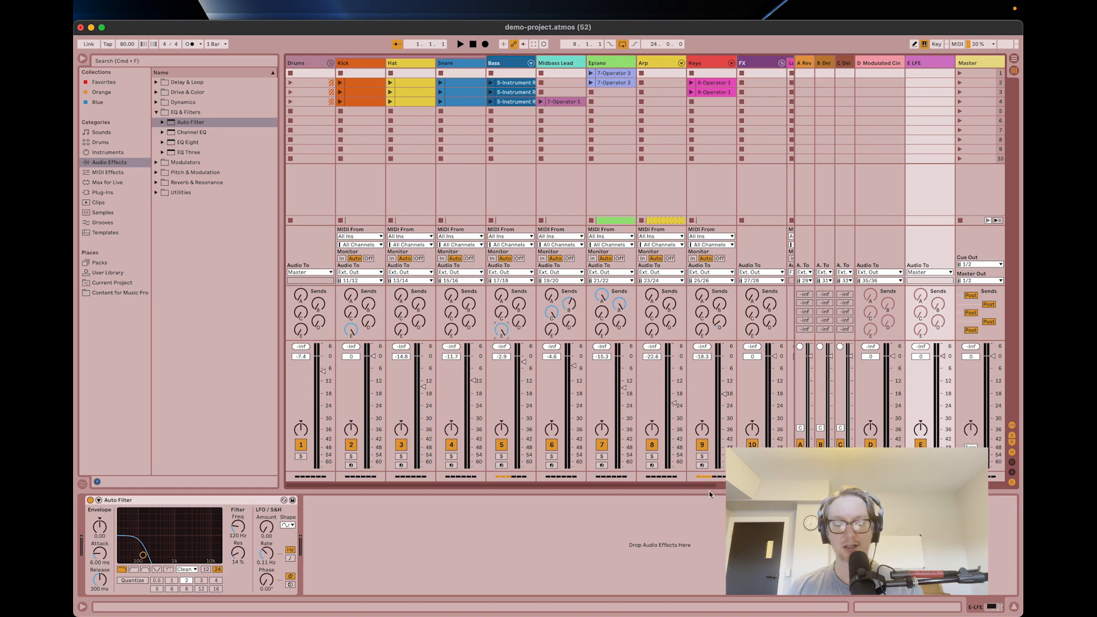
left_click(680, 550)
left_click(648, 189)
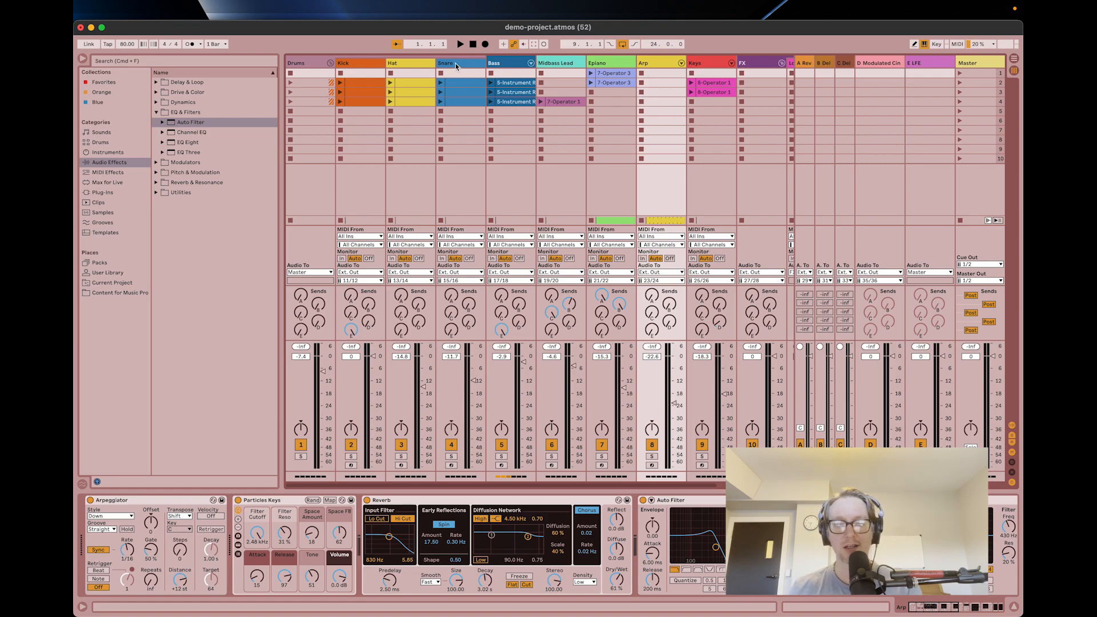
Place the Ableton Live window beside the Dolby Atmos Renderer and start playback.
key("ctrl+alt+Left")
key("super+Tab")
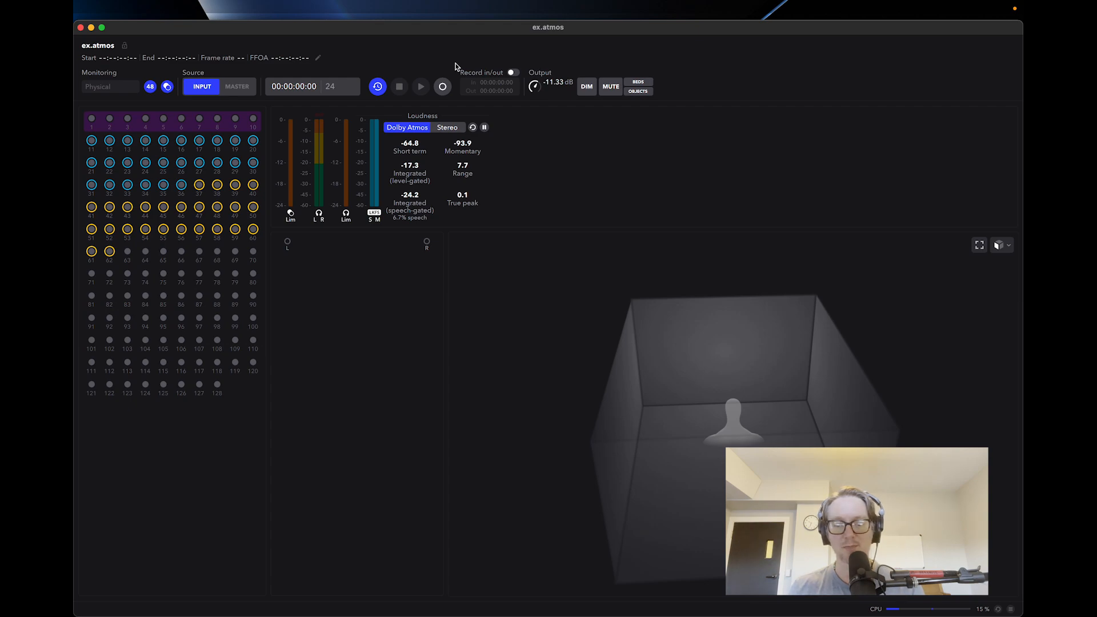
key("super+Tab")
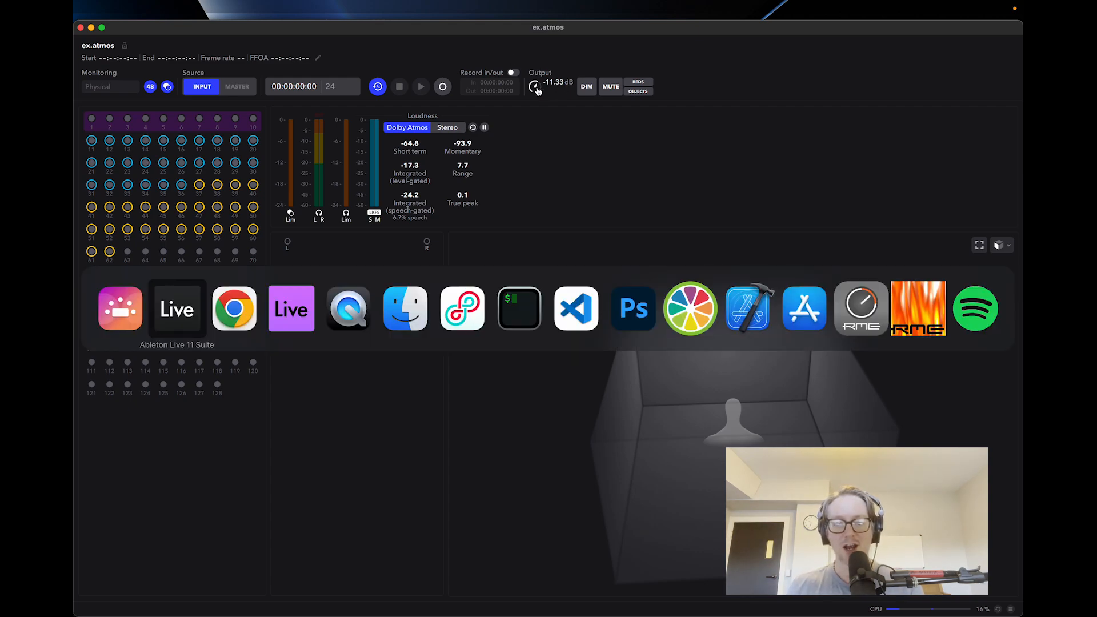
left_click(309, 44)
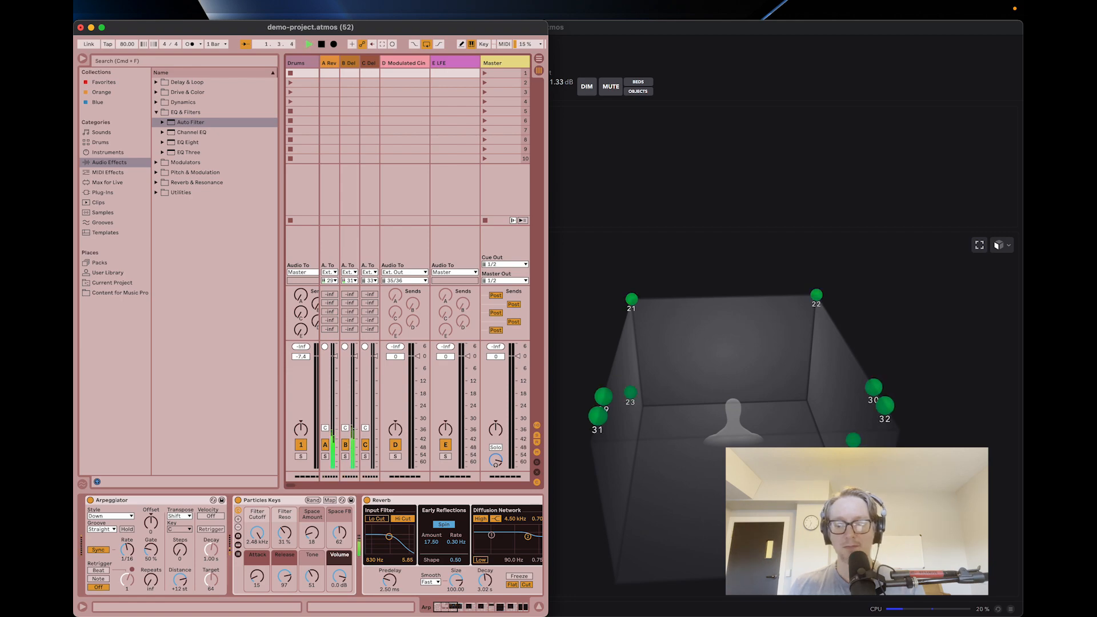
Show the arrangement of demo-project.atmos and hide the browser to make room for the tracks.
left_click(391, 218)
key("Tab")
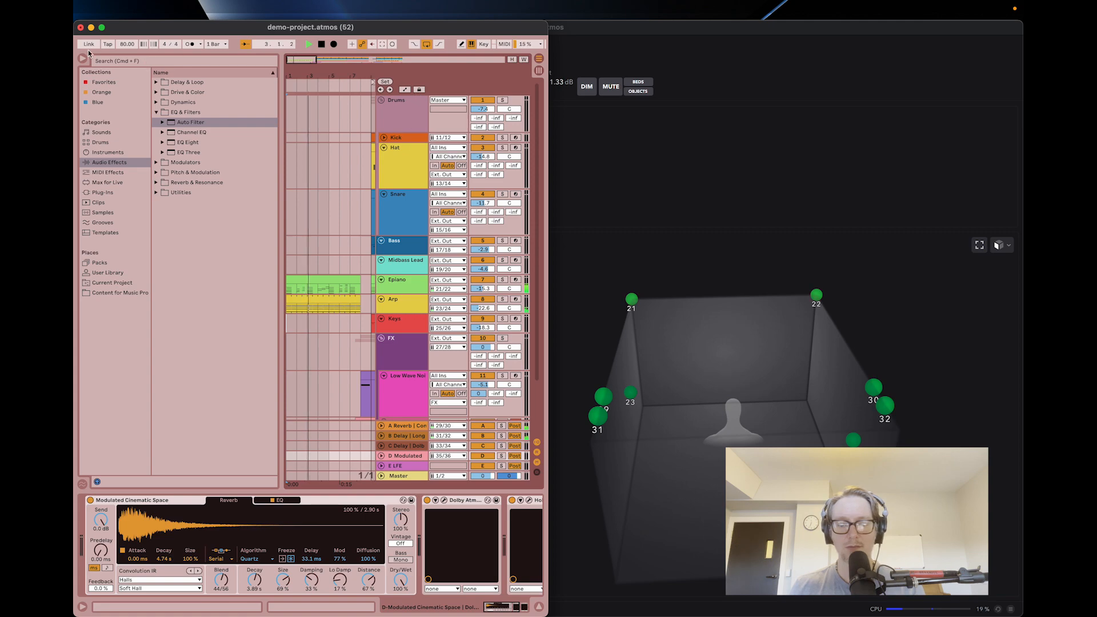
key("super+alt+b")
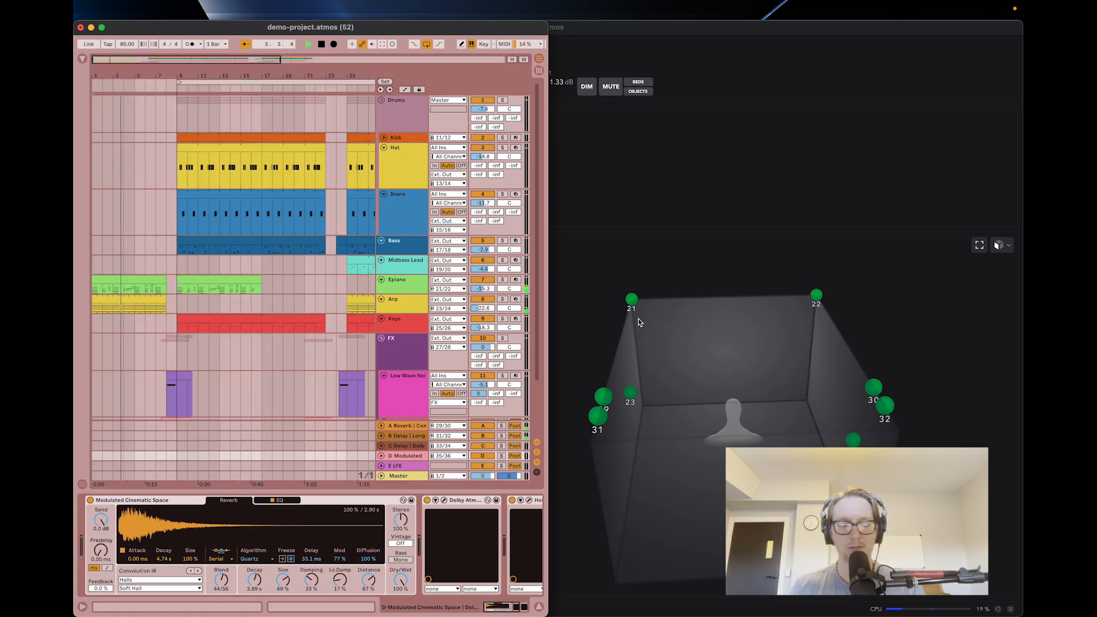
Examine the objects in the Dolby Atmos Renderer's 3D room from several angles during playback, with Live's insert marker at bar 9.
left_click(718, 416)
left_click_drag(717, 416, 760, 400)
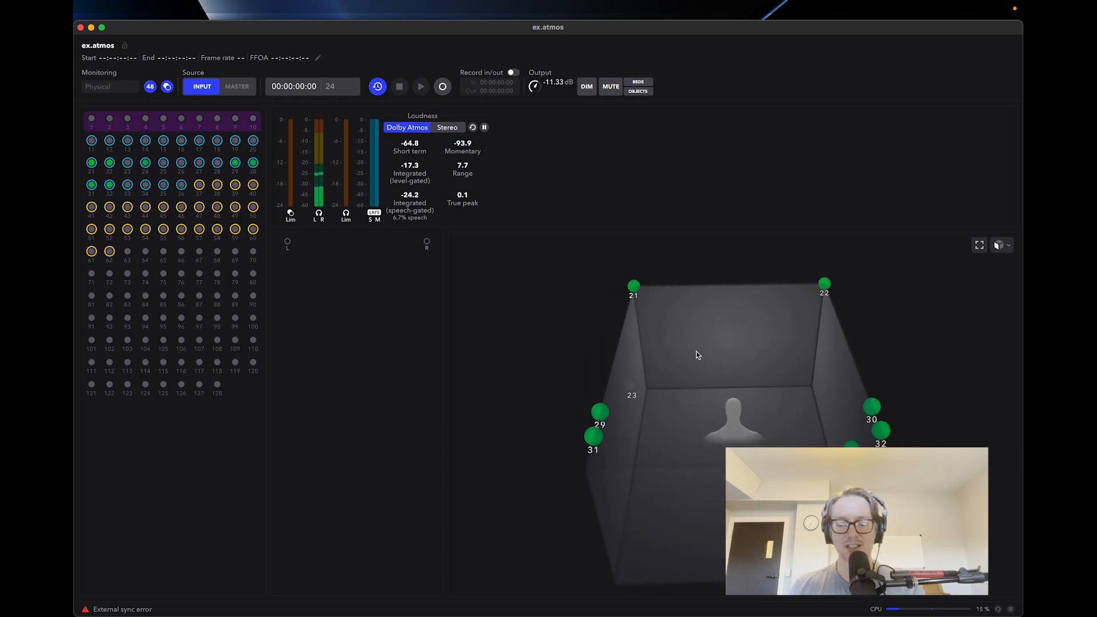
key("super+Tab")
left_click(179, 123)
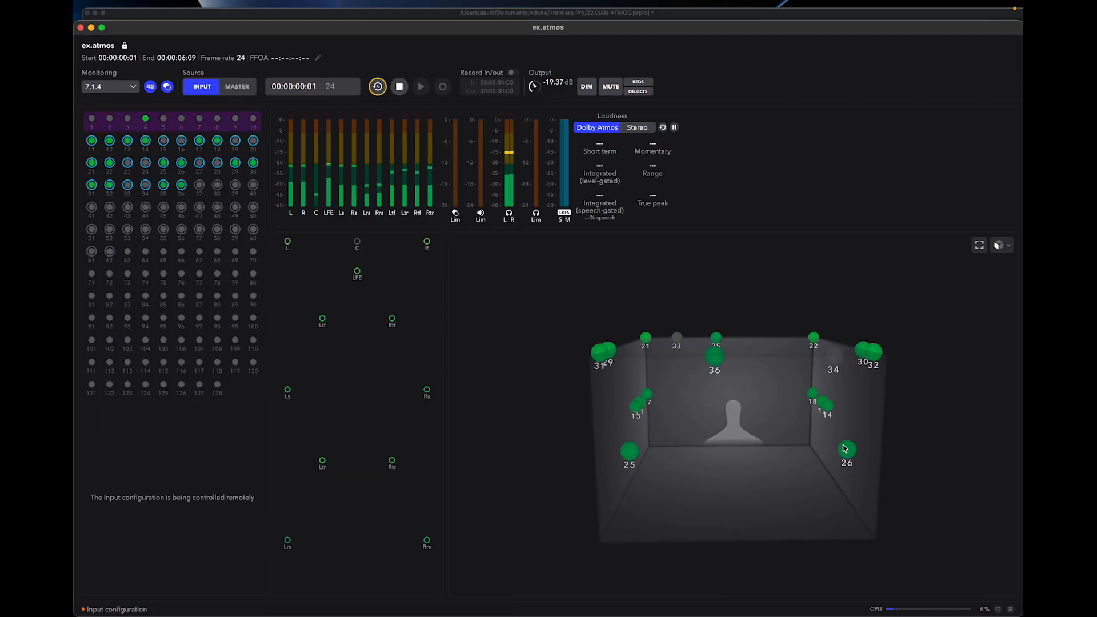
left_click_drag(835, 448, 809, 501)
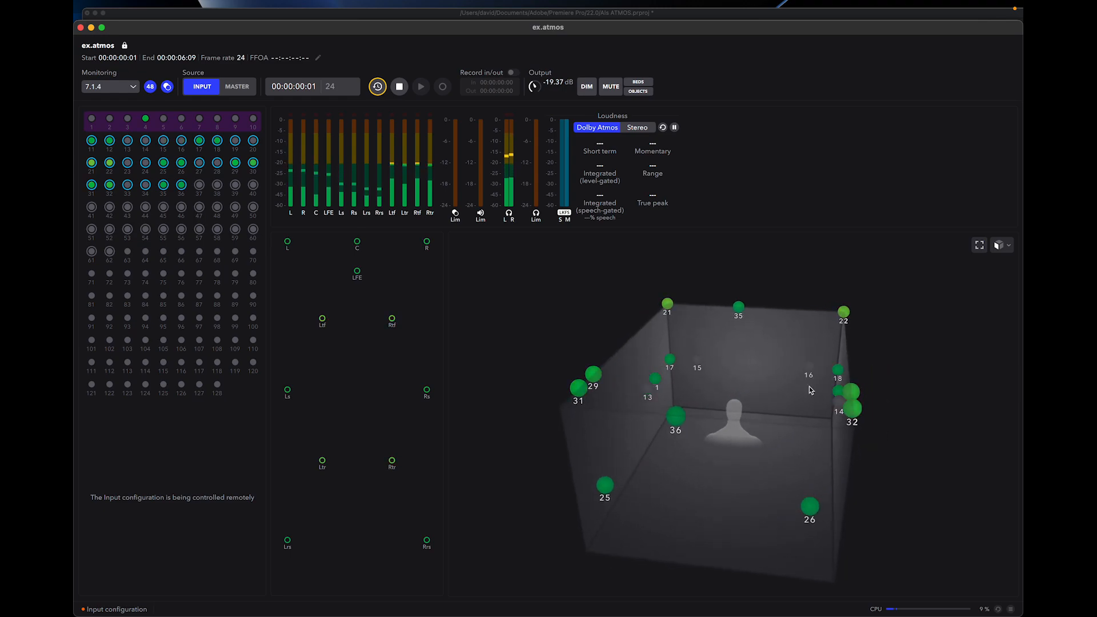
left_click_drag(809, 386, 795, 340)
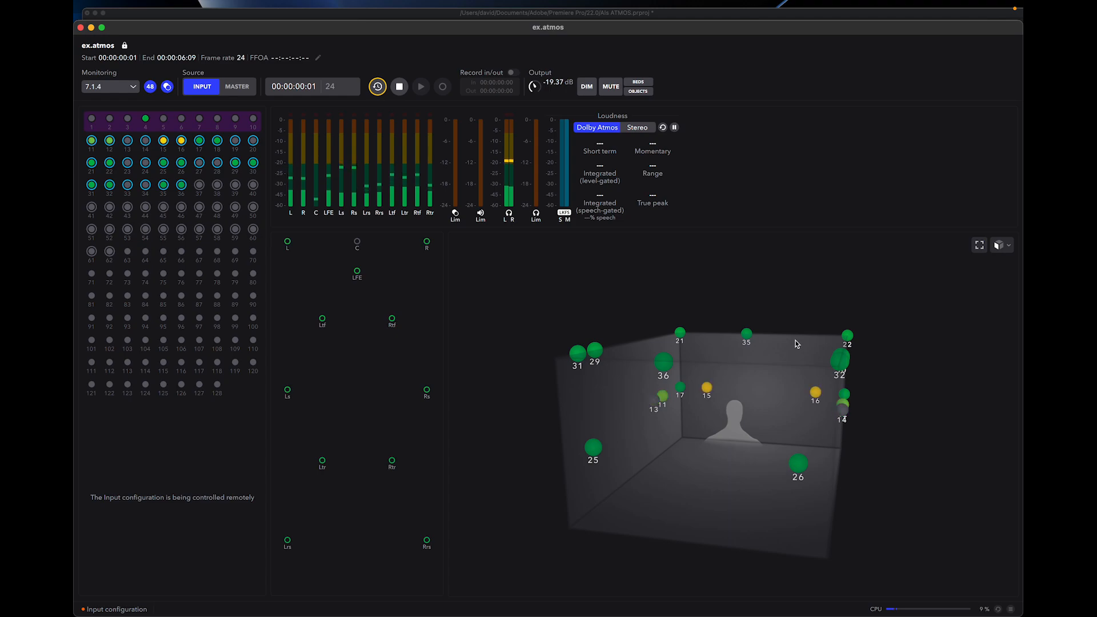
left_click_drag(732, 478, 787, 498)
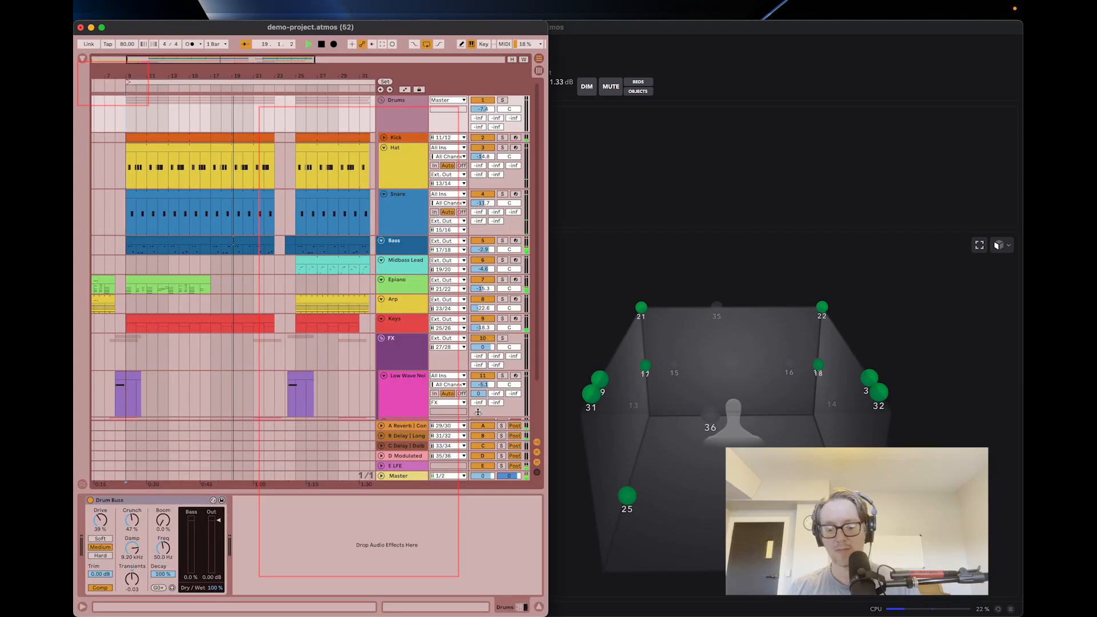
Add a high-shelf band in the Hat track's HoRNet SAMP equalizer at about 3347 Hz with about 2.2 dB gain.
left_click(415, 161)
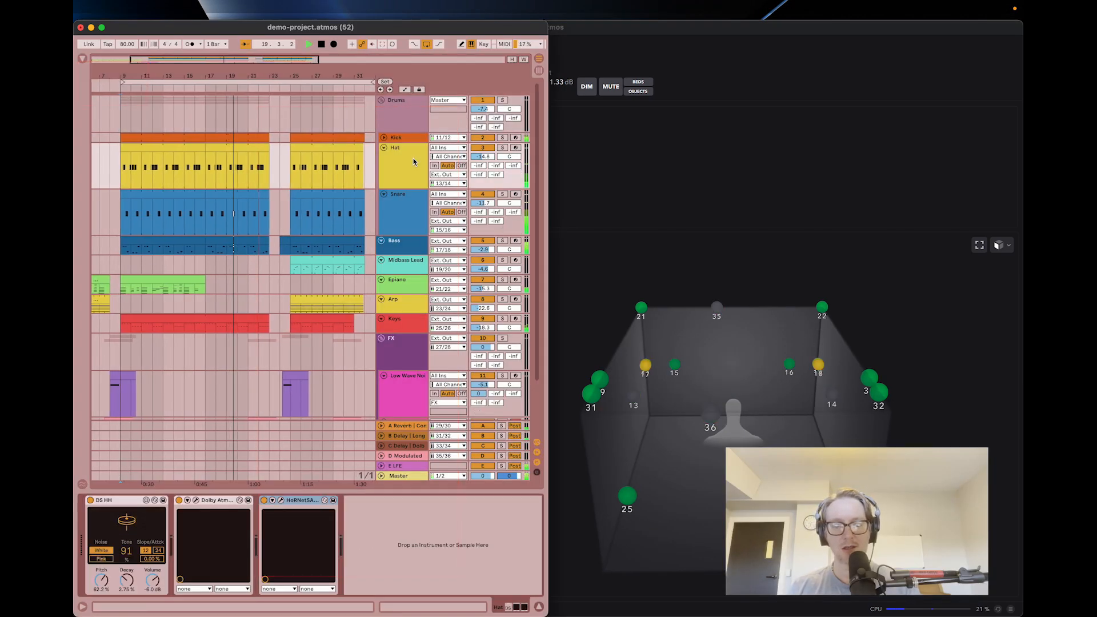
left_click(280, 500)
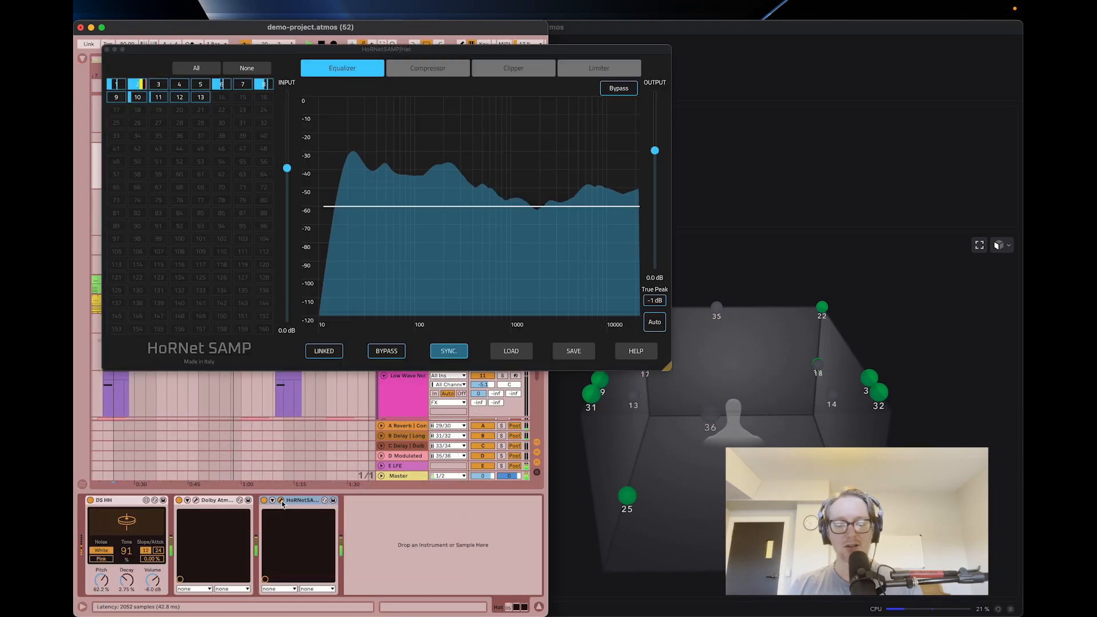
left_click(606, 211)
double_click(603, 206)
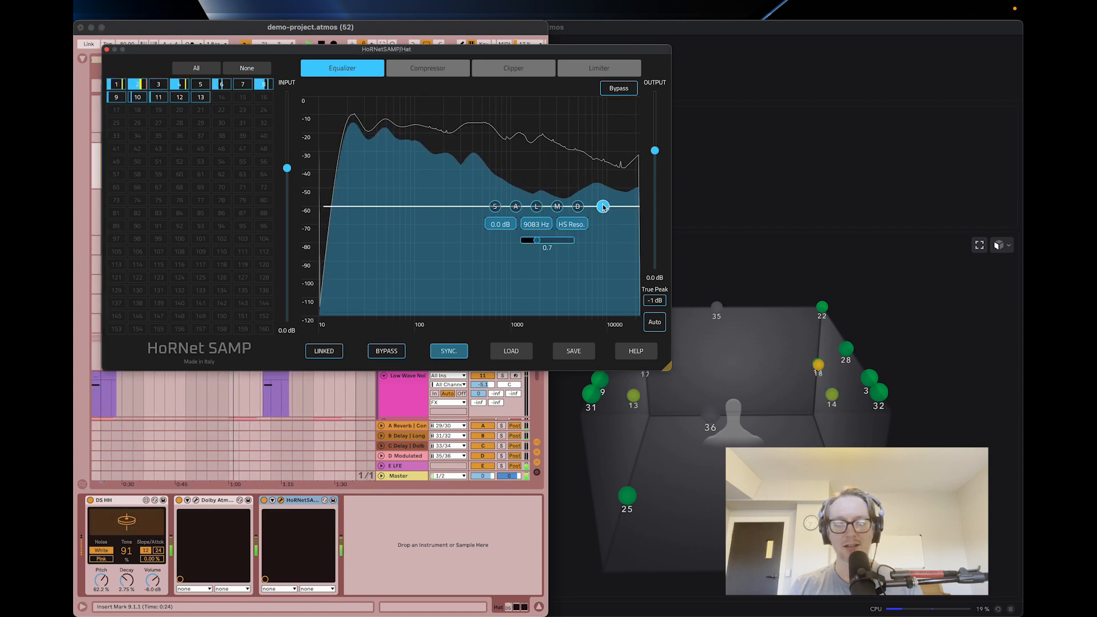
left_click_drag(603, 206, 561, 195)
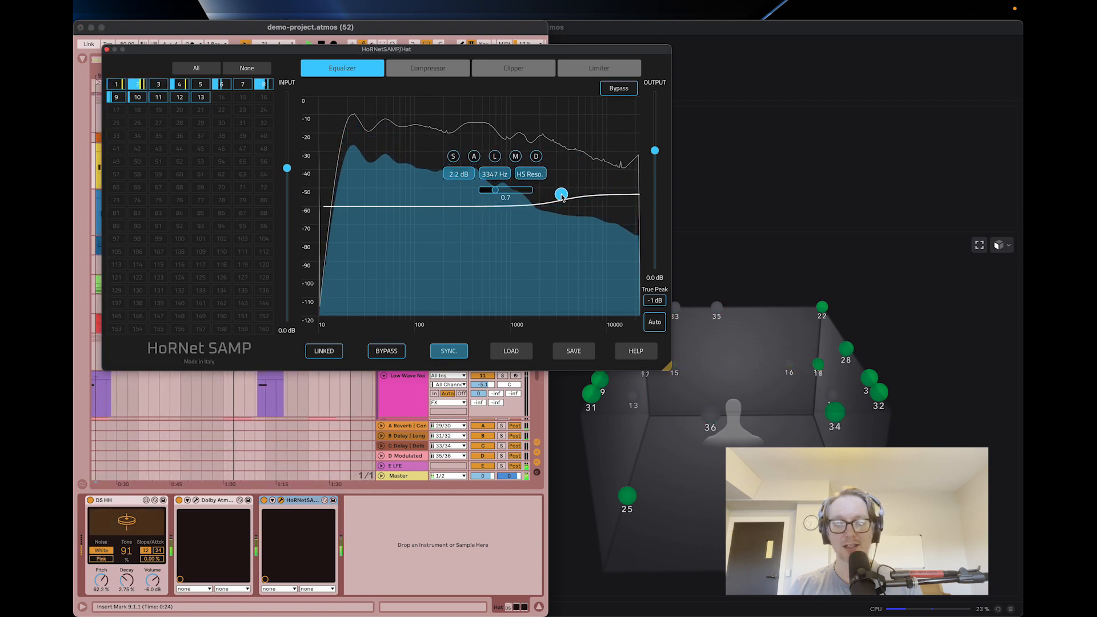
Set the HoRNet SAMP compressor threshold to about -12.8 dB and the clipper gain to about 1.6 dB.
left_click(420, 72)
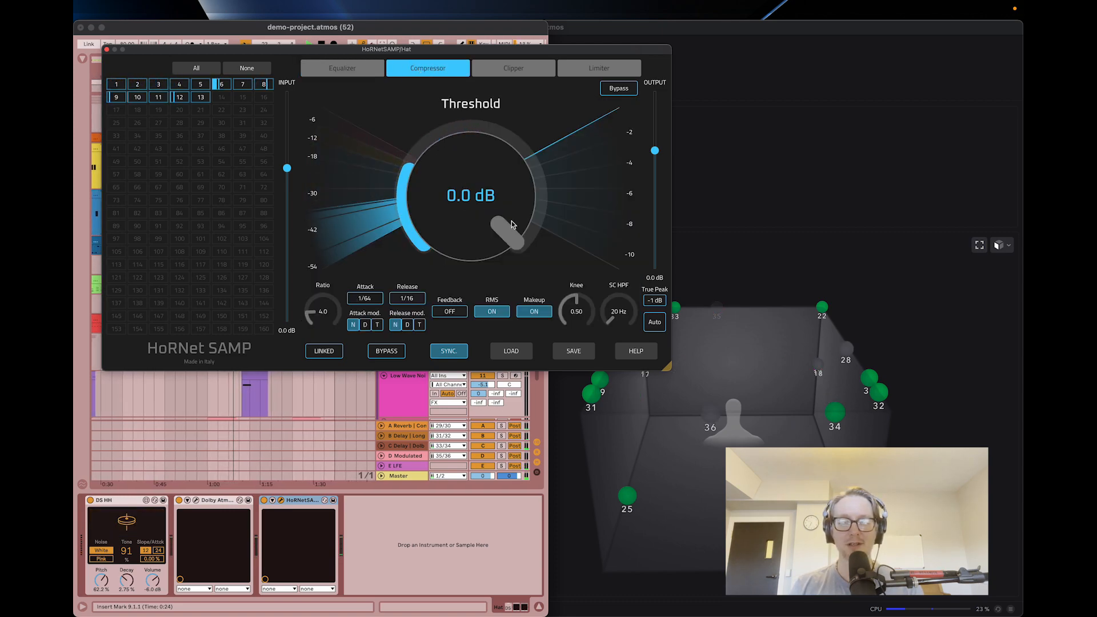
left_click_drag(505, 236, 505, 303)
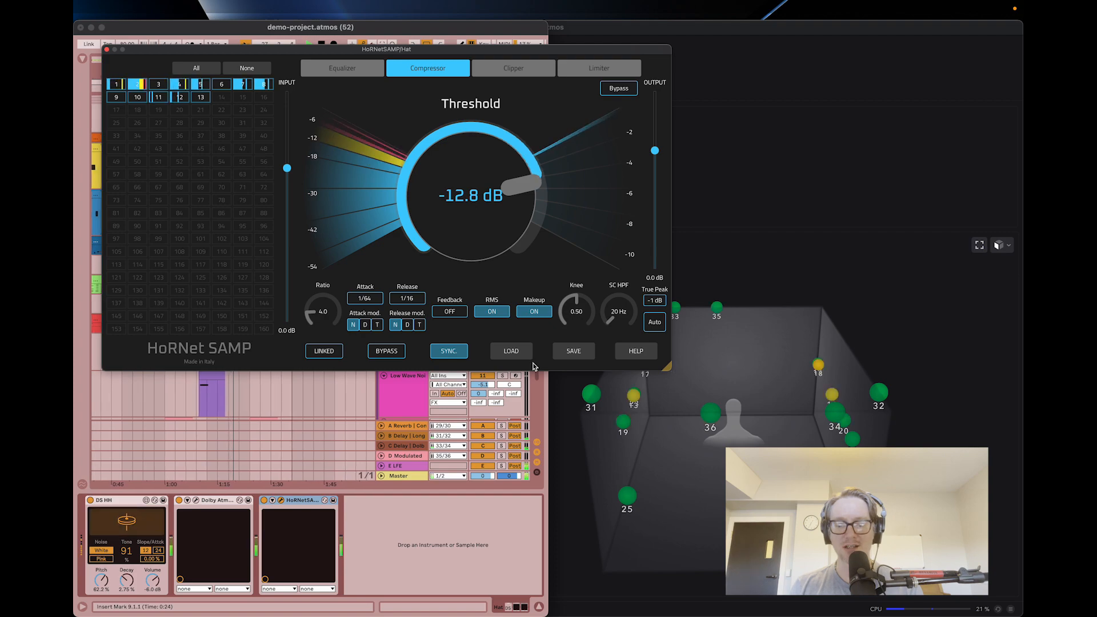
left_click(494, 69)
left_click_drag(430, 172, 431, 165)
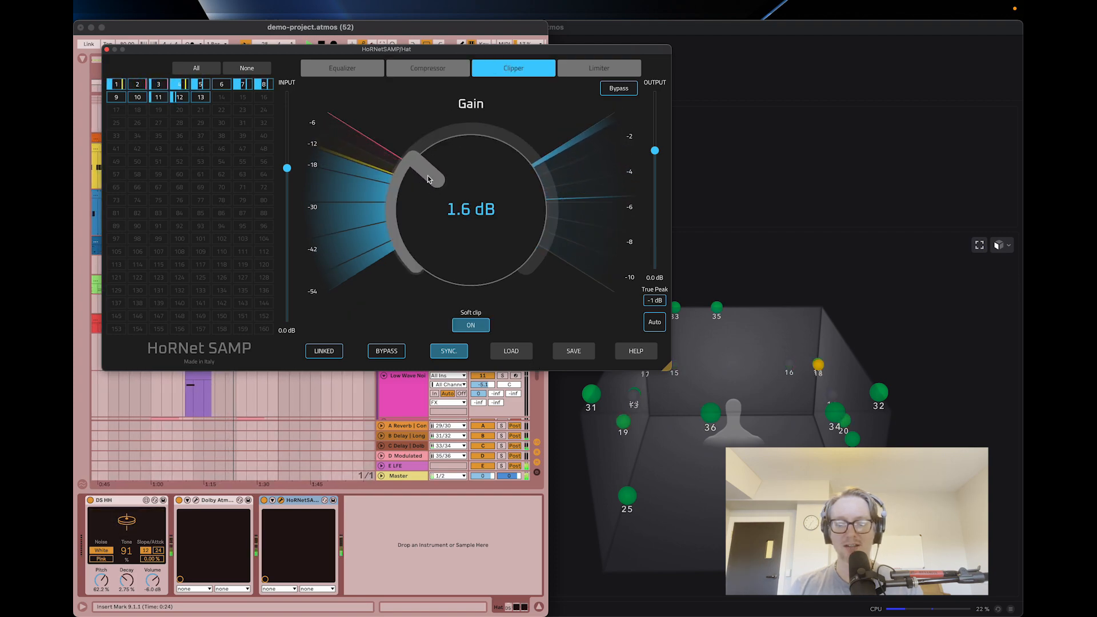
Set the Hat track's HoRNet SAMP limiter gain to about 0.5 dB.
left_click(600, 68)
left_click_drag(426, 184, 426, 186)
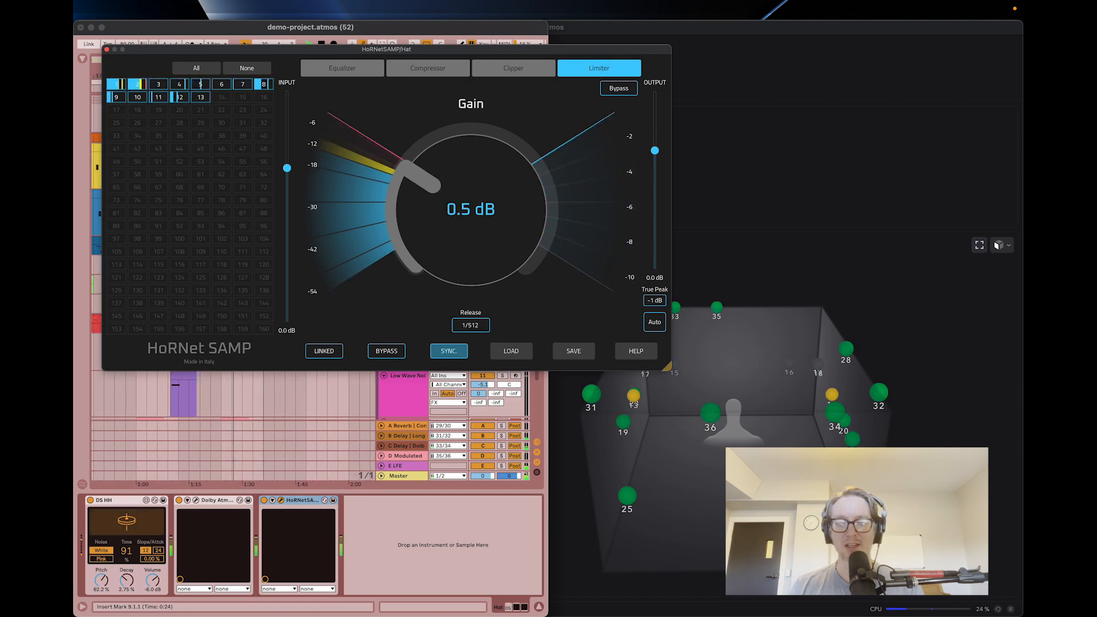
Check the loudness meters and object activity in the Dolby Atmos Renderer, then return to Ableton Live.
left_click(768, 201)
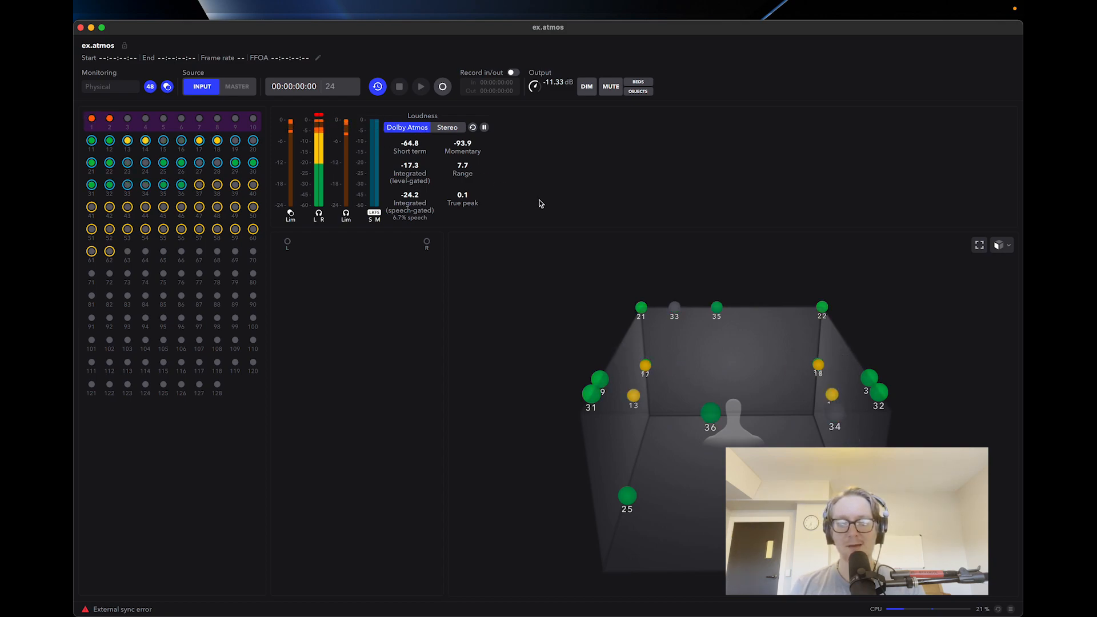
key("super+Tab")
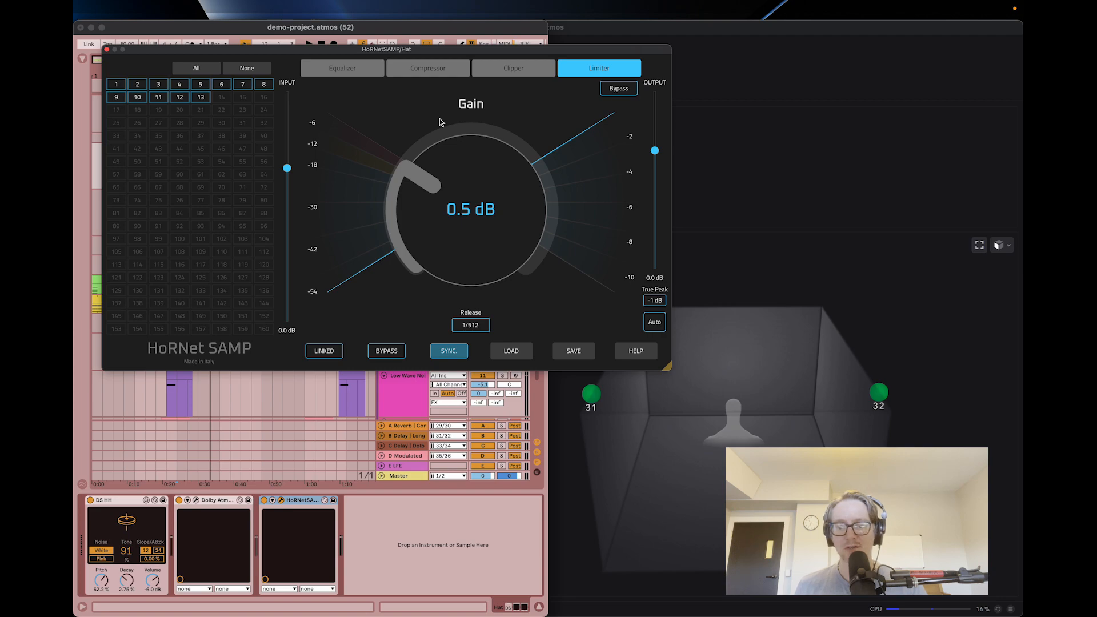
key("super+Tab")
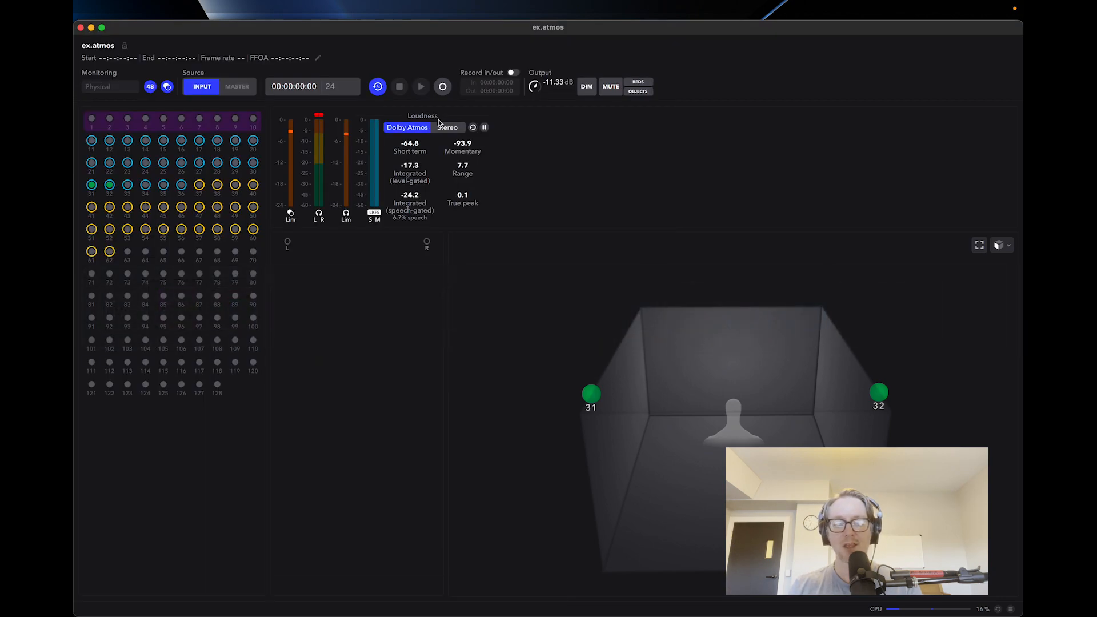
key("super+Tab")
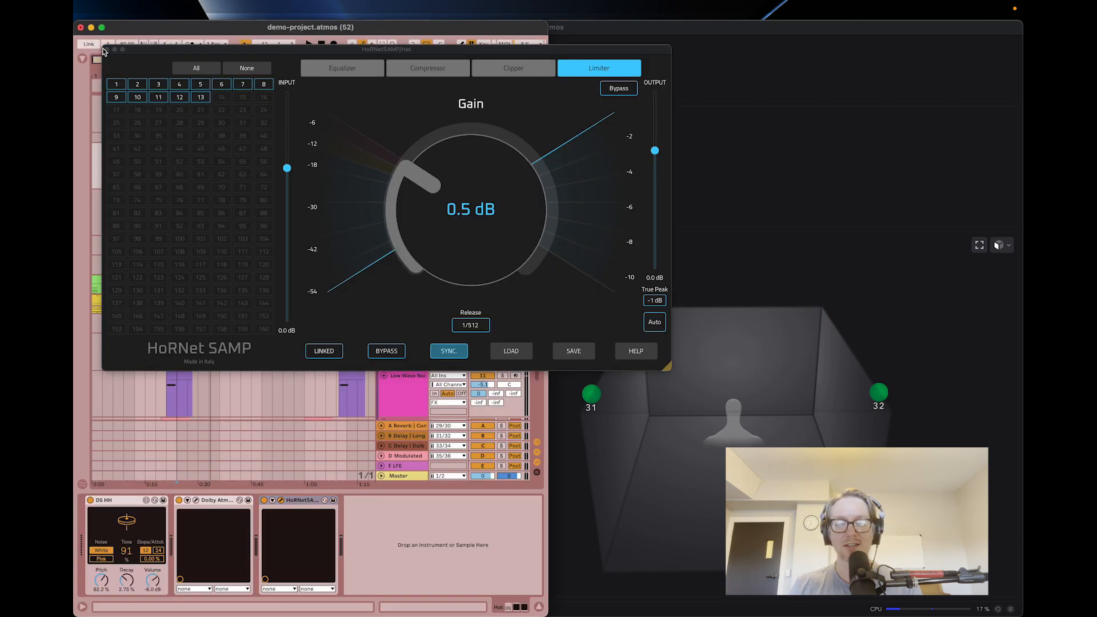
Close the HoRNet SAMP window and show the last tracks of the arrangement down to Noise Sweep.
left_click(106, 49)
scroll(244, 133, "down", 3)
scroll(245, 133, "right", 1)
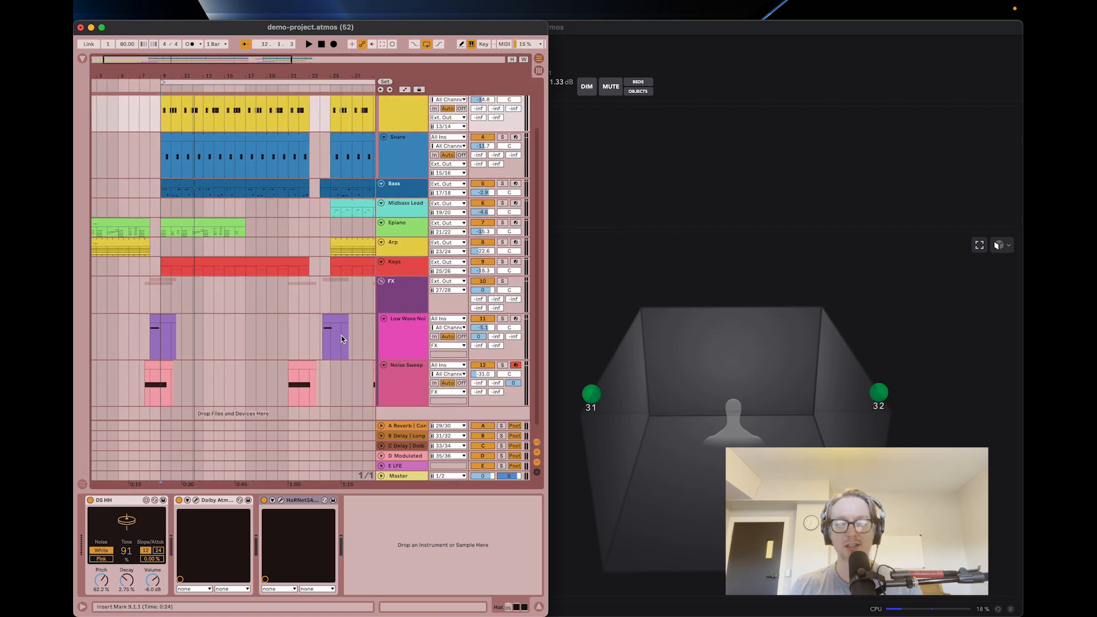
key("super+Tab")
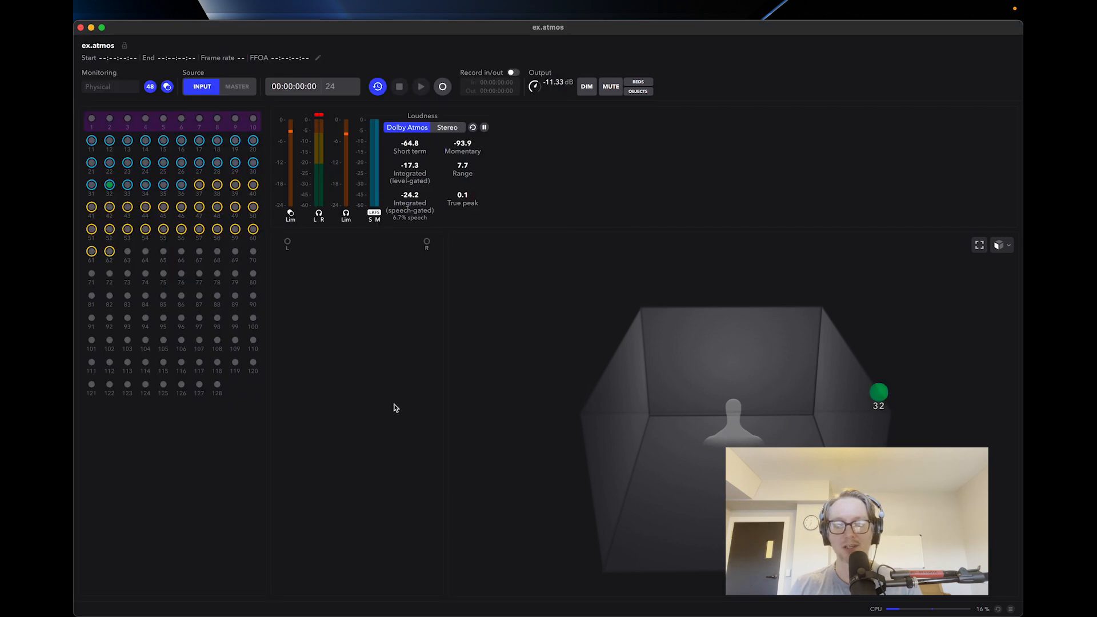
key("super+Tab")
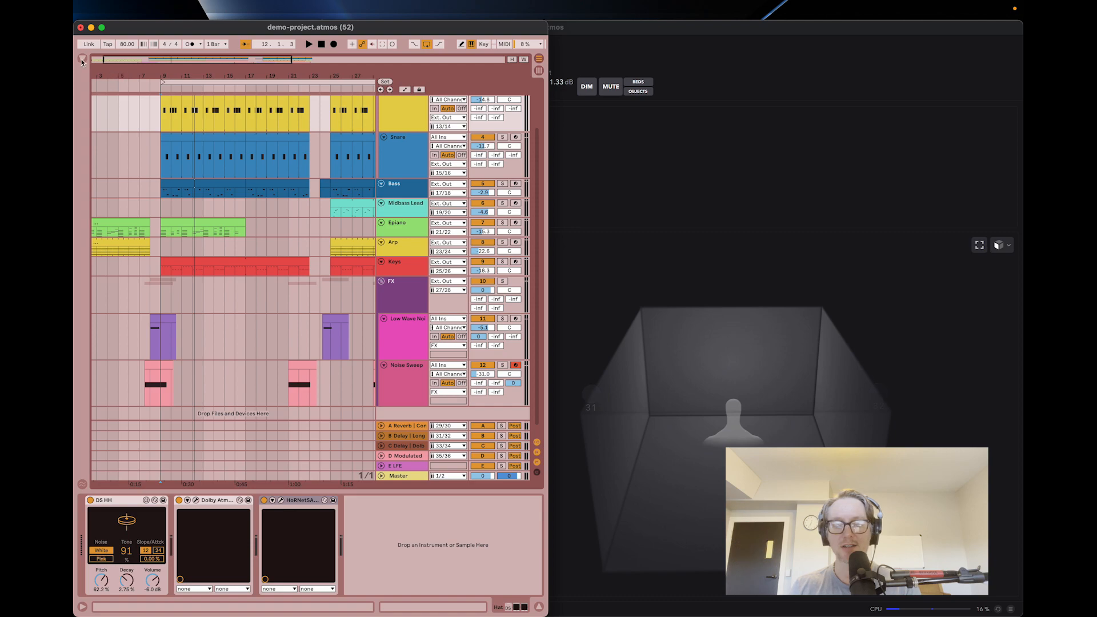
Show the browser and list the Dolby Laboratories VST3 plug-ins.
key("super+alt+b")
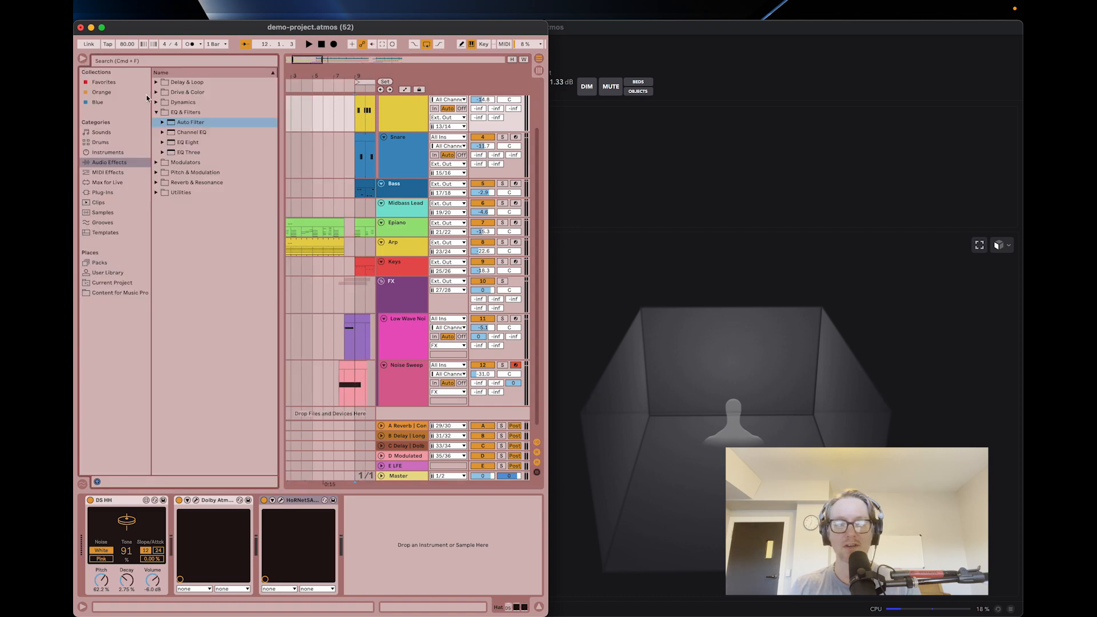
left_click(115, 194)
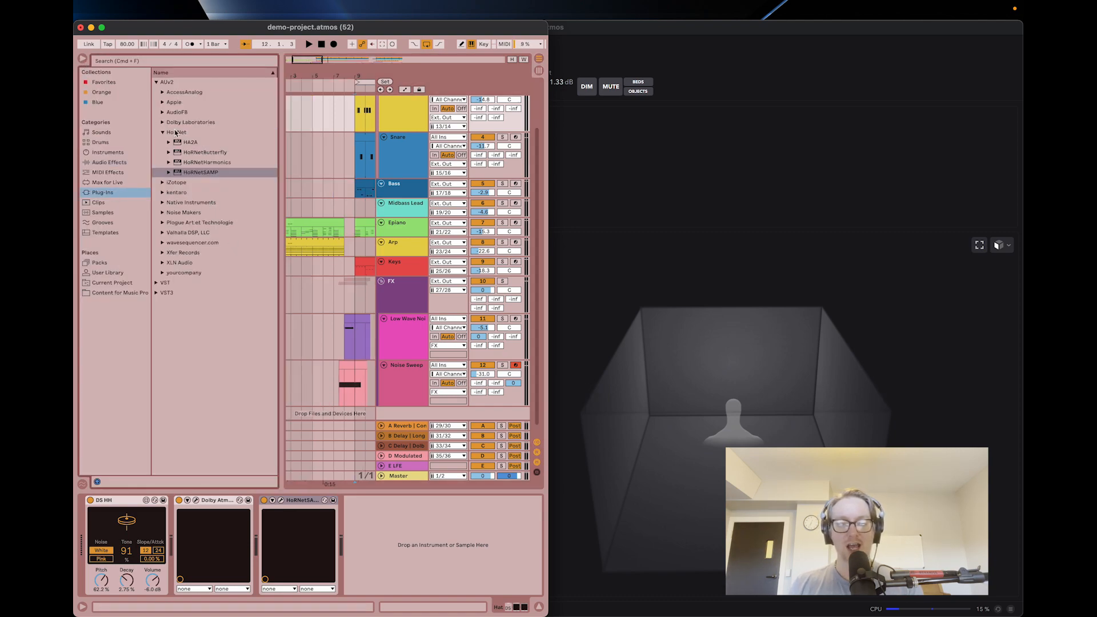
left_click(157, 294)
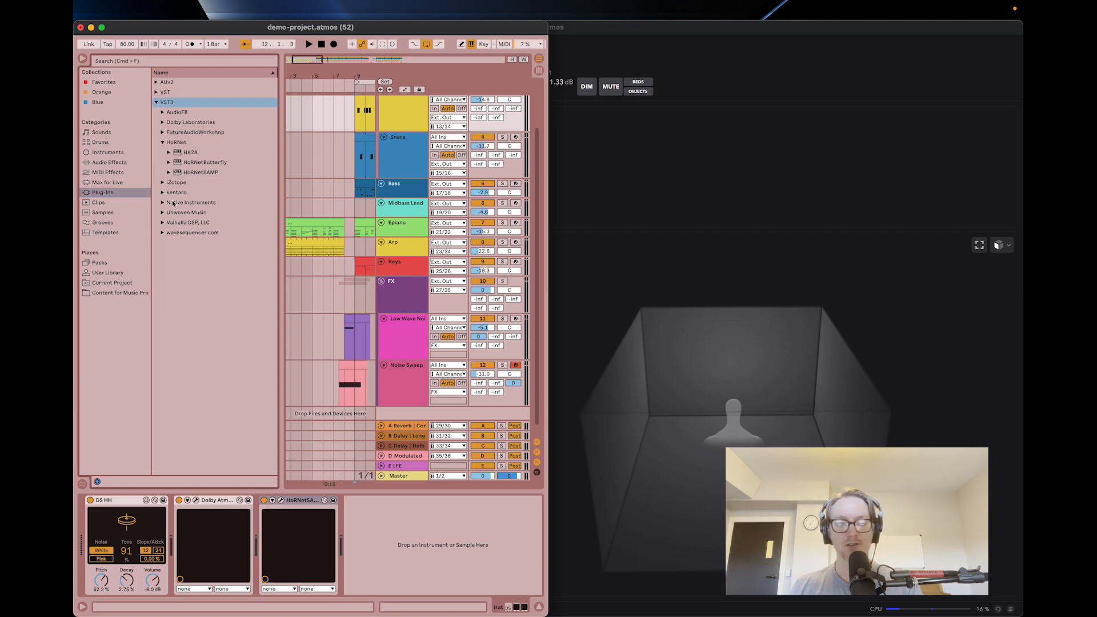
left_click(161, 123)
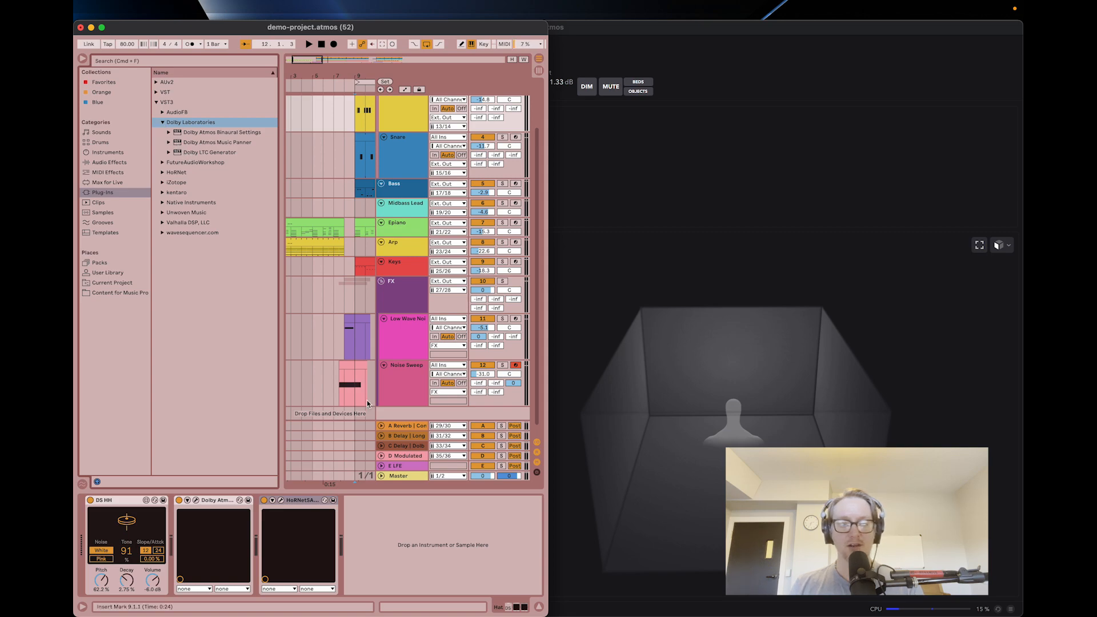
Insert an audio track after Noise Sweep and load the Dolby LTC Generator VST3 plug-in on it.
left_click(420, 395)
scroll(420, 395, "down", 1)
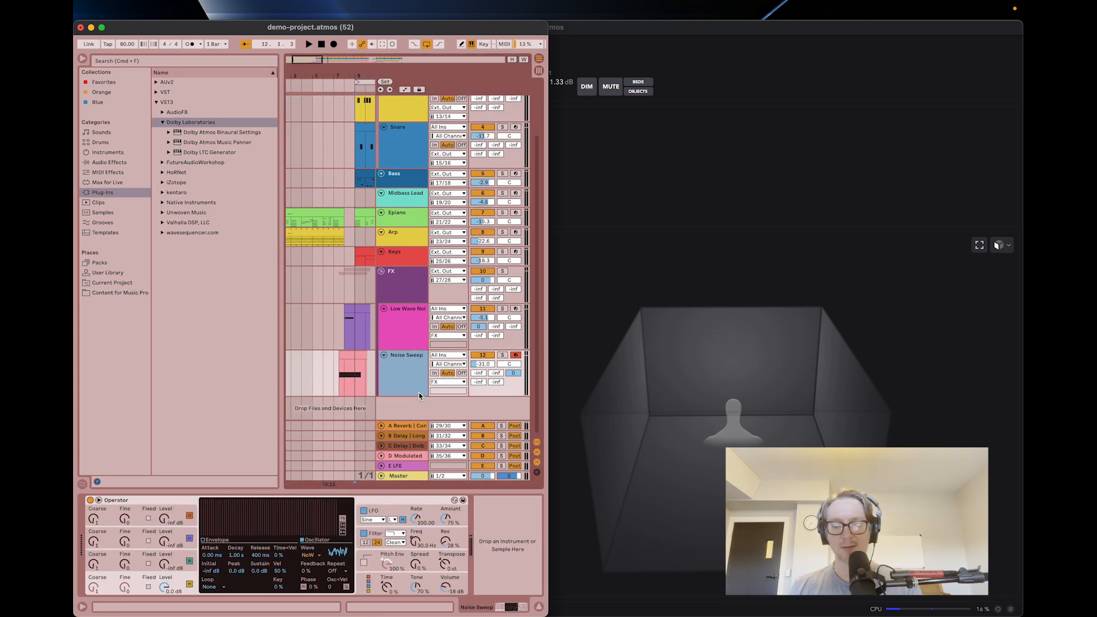
key("super+t")
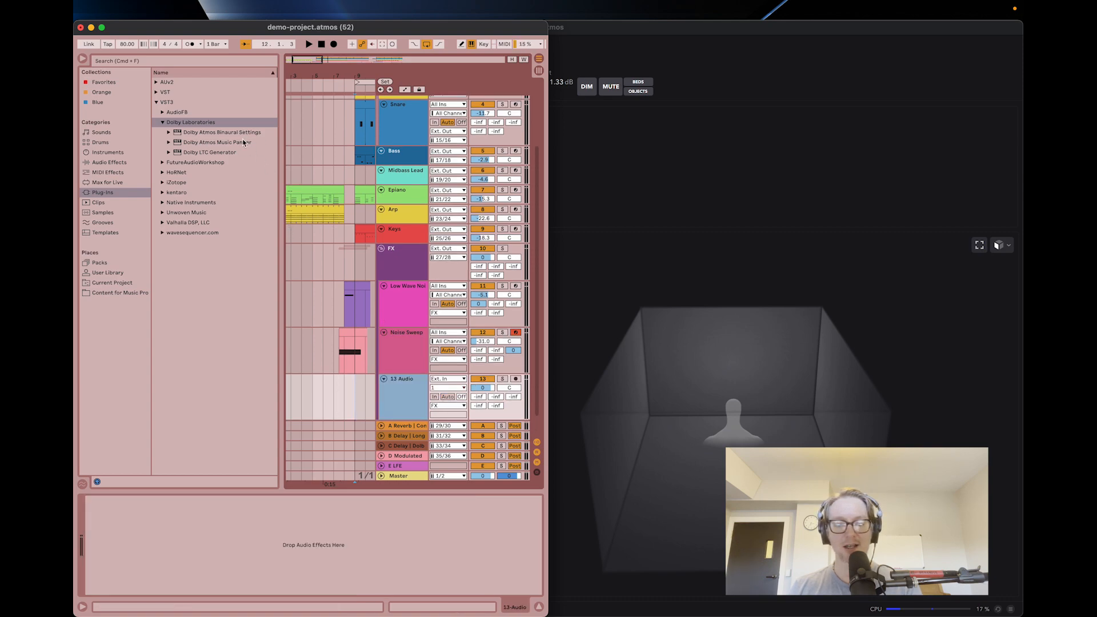
double_click(213, 153)
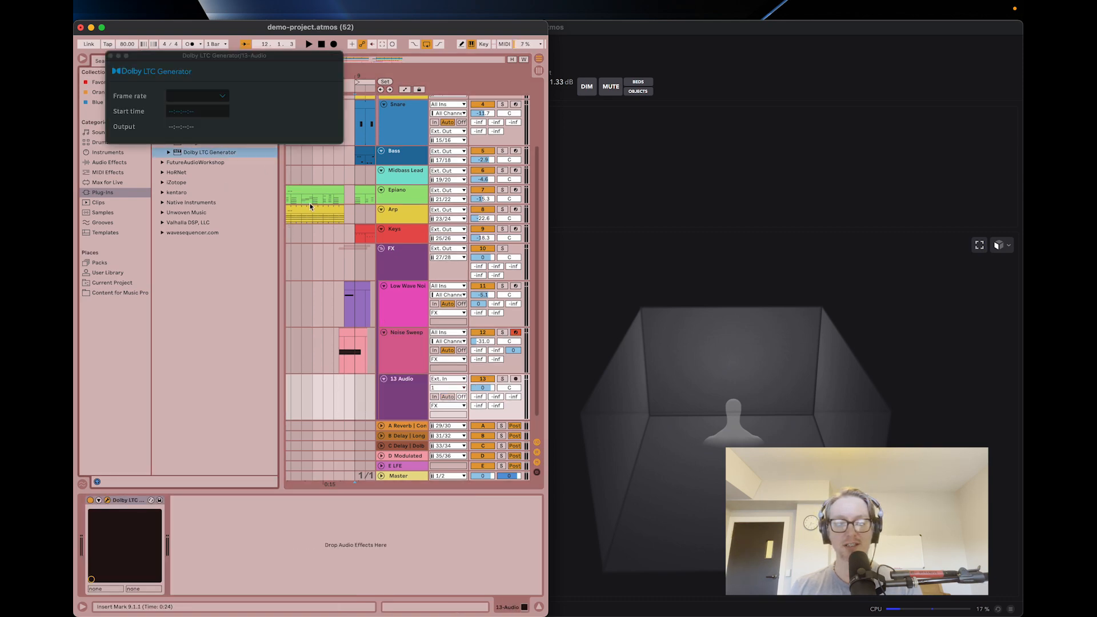
Set the Dolby LTC Generator's frame rate to 24 FPS, keeping its window clear of the browser, and enlarge the Live window.
left_click(223, 96)
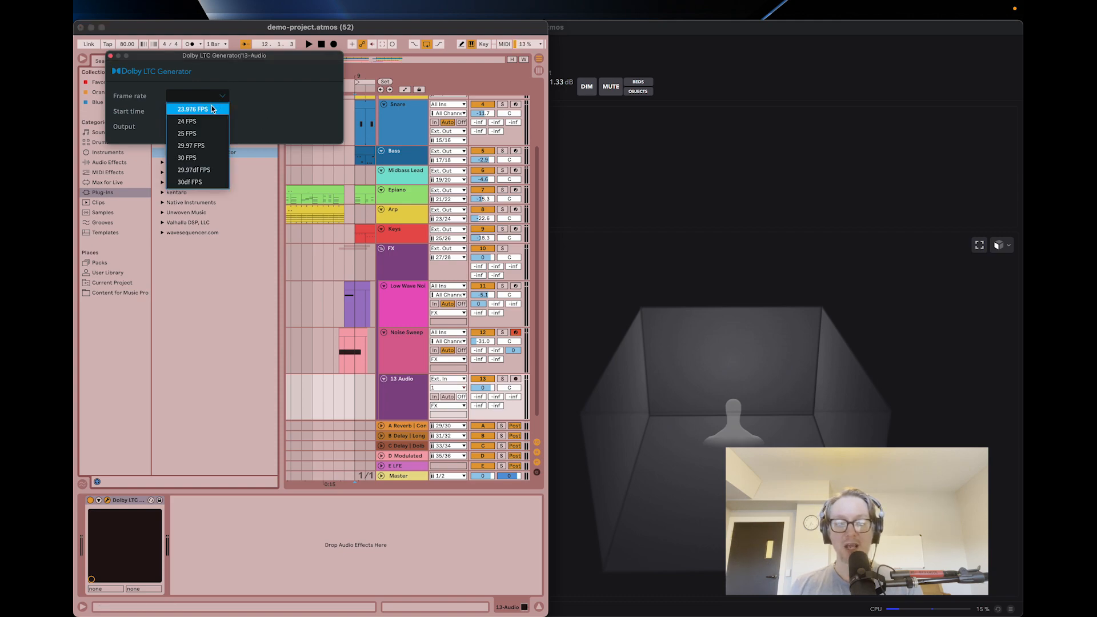
left_click(205, 122)
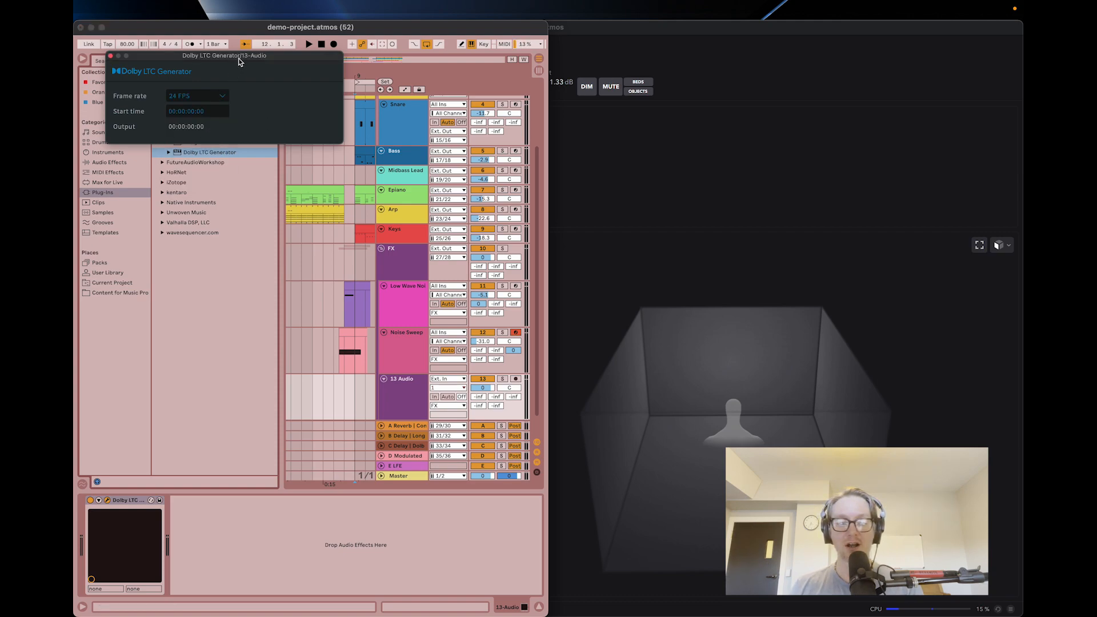
left_click_drag(239, 62, 643, 111)
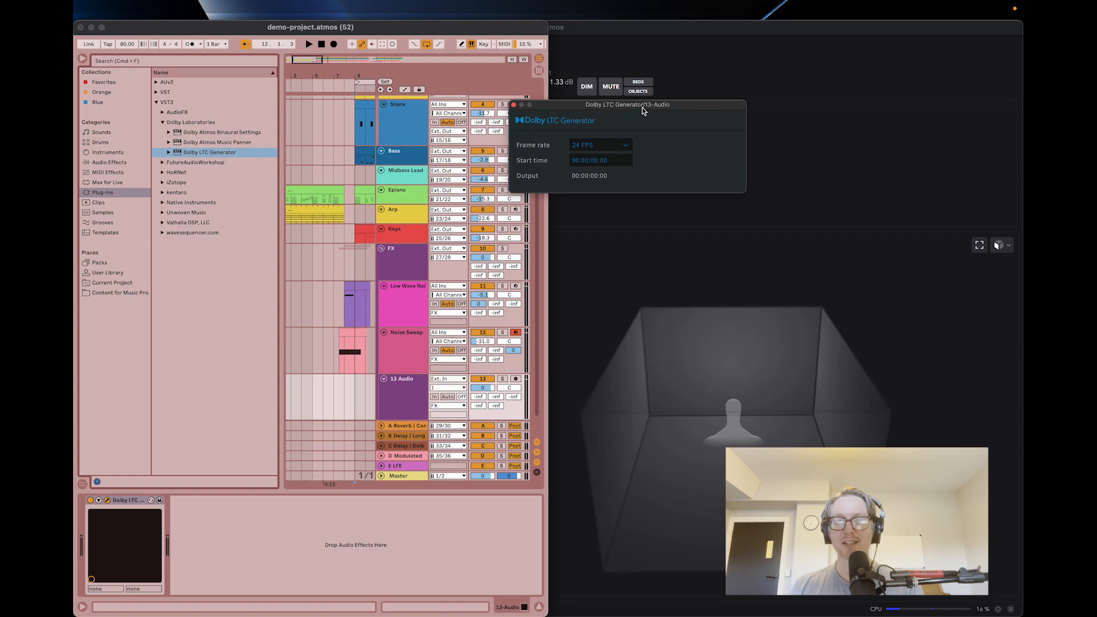
double_click(392, 27)
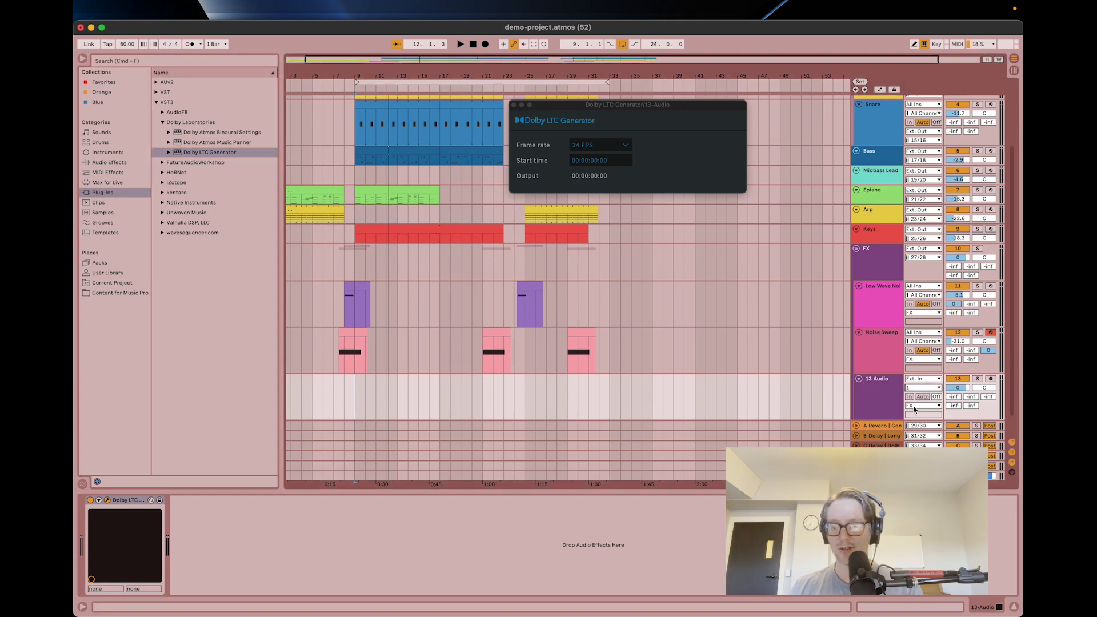
Move the 13 Audio track out of the FX group, placing it below the group.
left_click(893, 404)
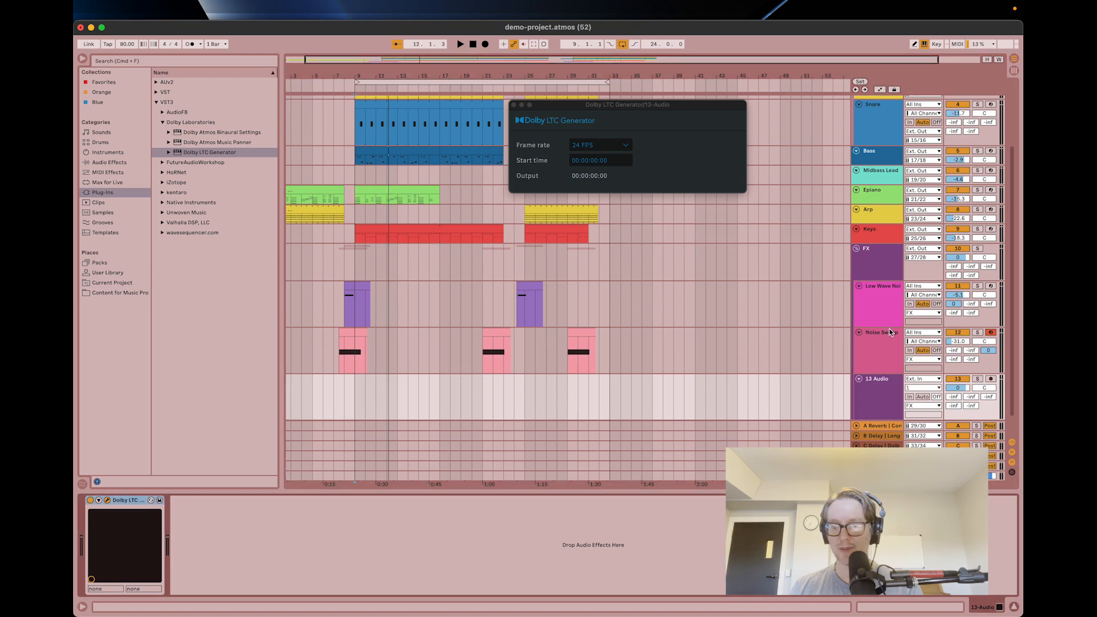
left_click_drag(876, 399, 870, 404)
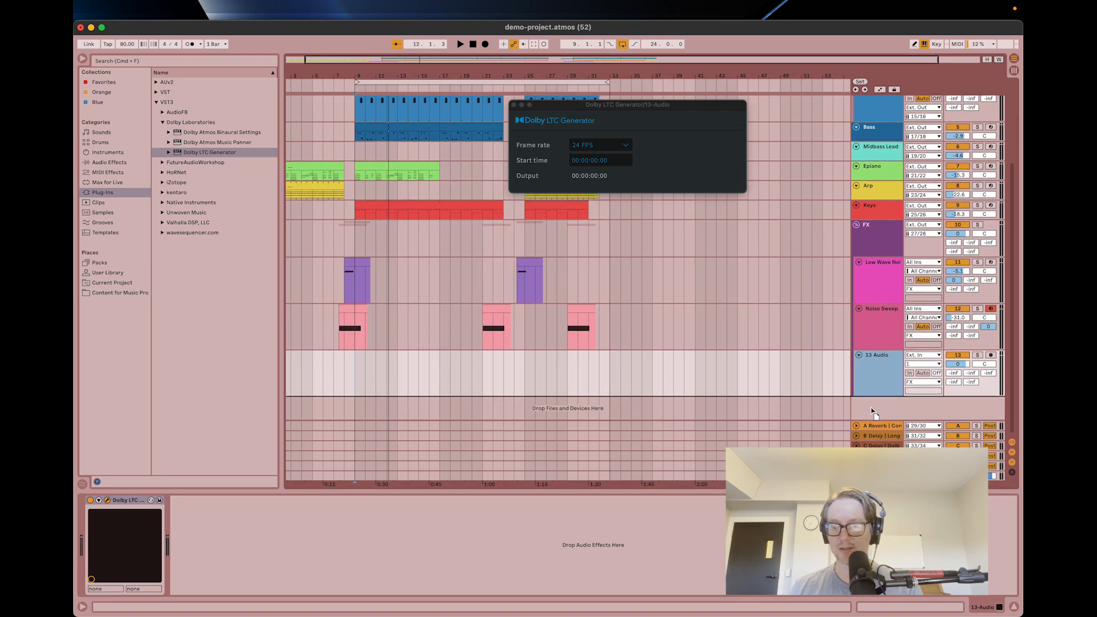
left_click(912, 364)
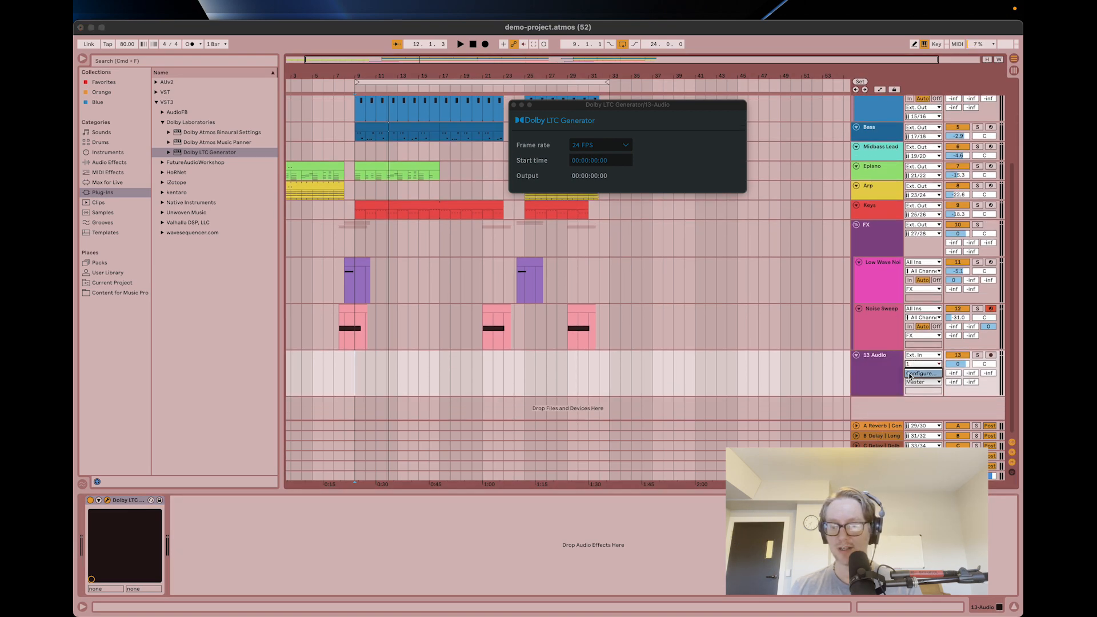
left_click(885, 363)
Route the 13 Audio track's output to Ext. Out, mono channel 129.
left_click(917, 381)
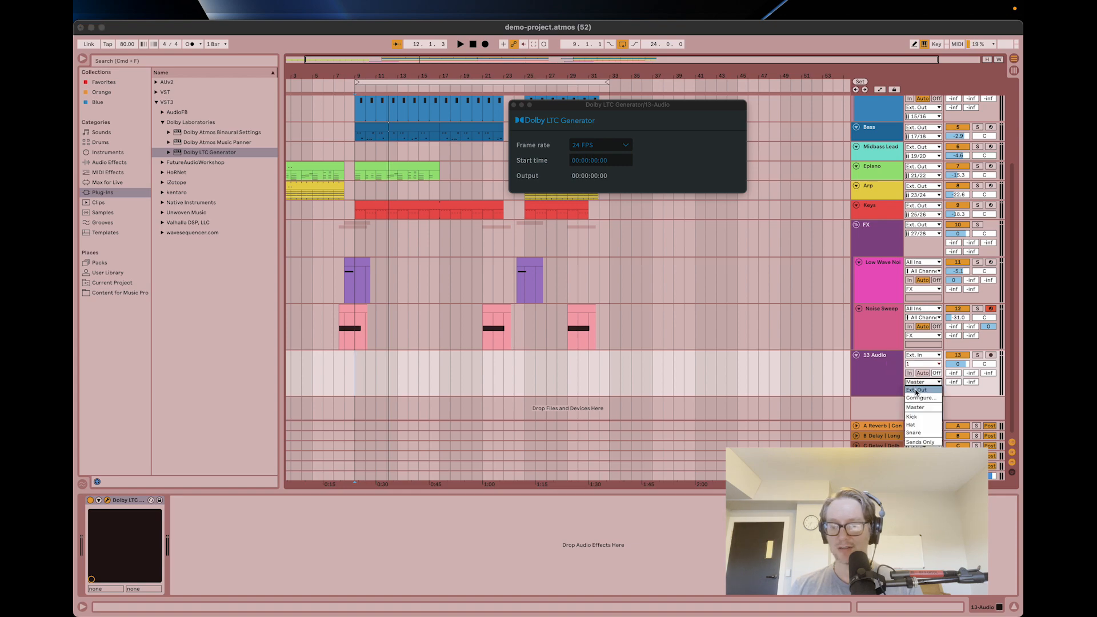
left_click(916, 391)
left_click(917, 391)
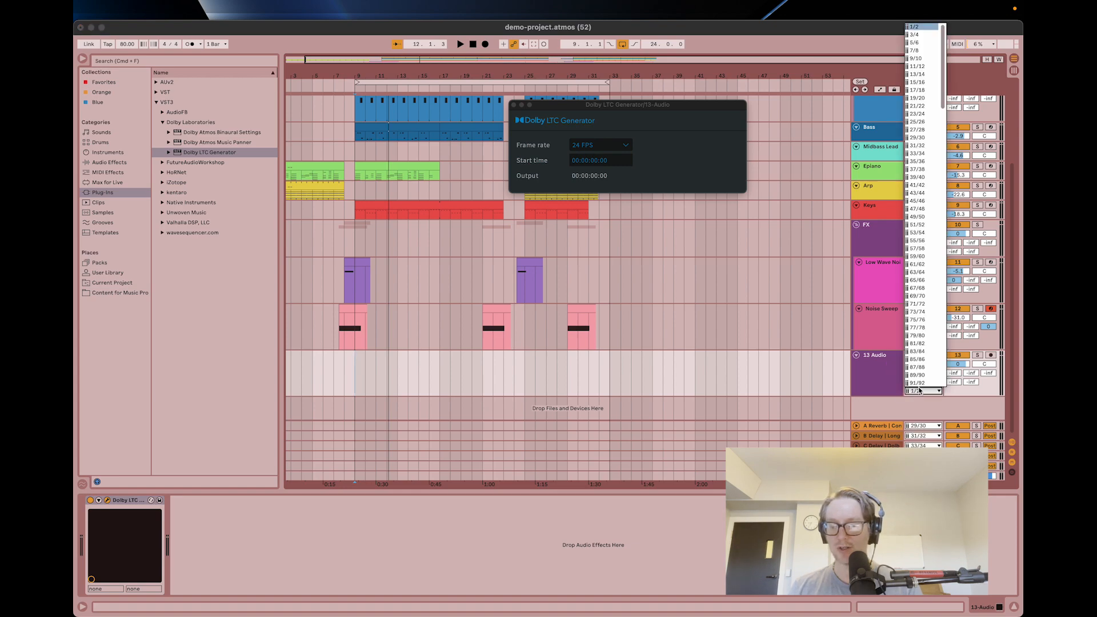
scroll(916, 371, "down", 10)
left_click(916, 366)
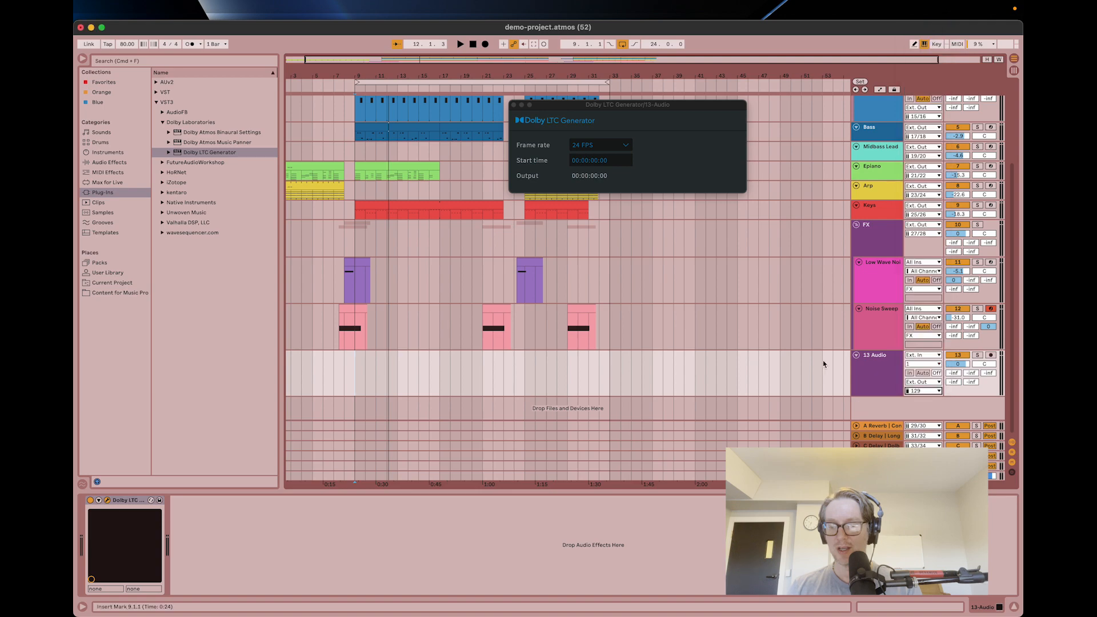
left_click(889, 373)
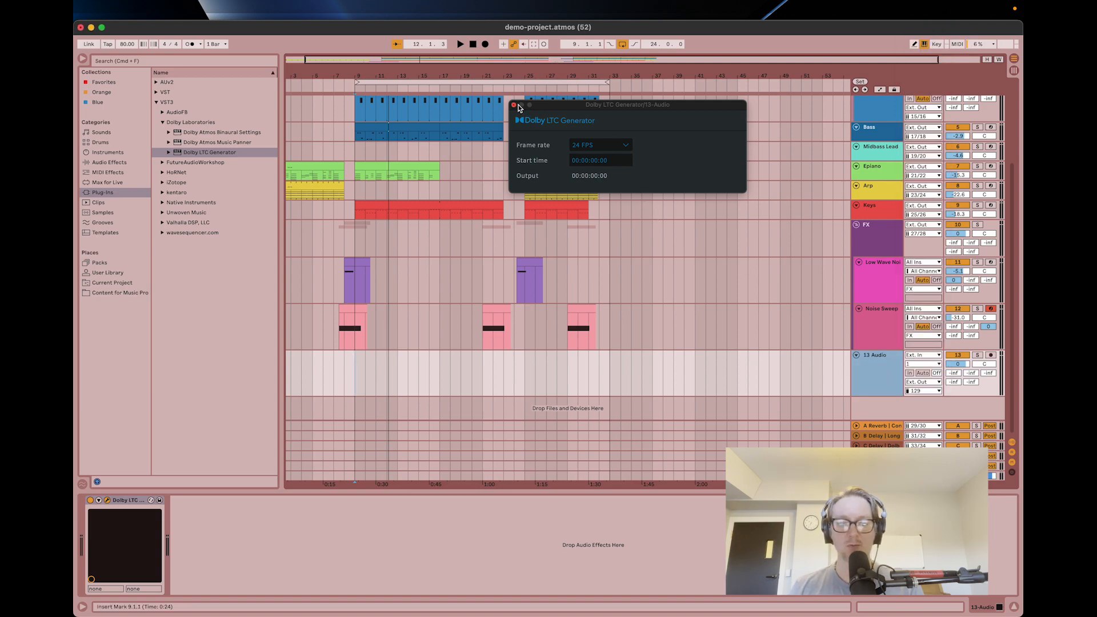
Play the arrangement and check in the Dolby Atmos Renderer whether its timecode follows Live.
left_click(460, 44)
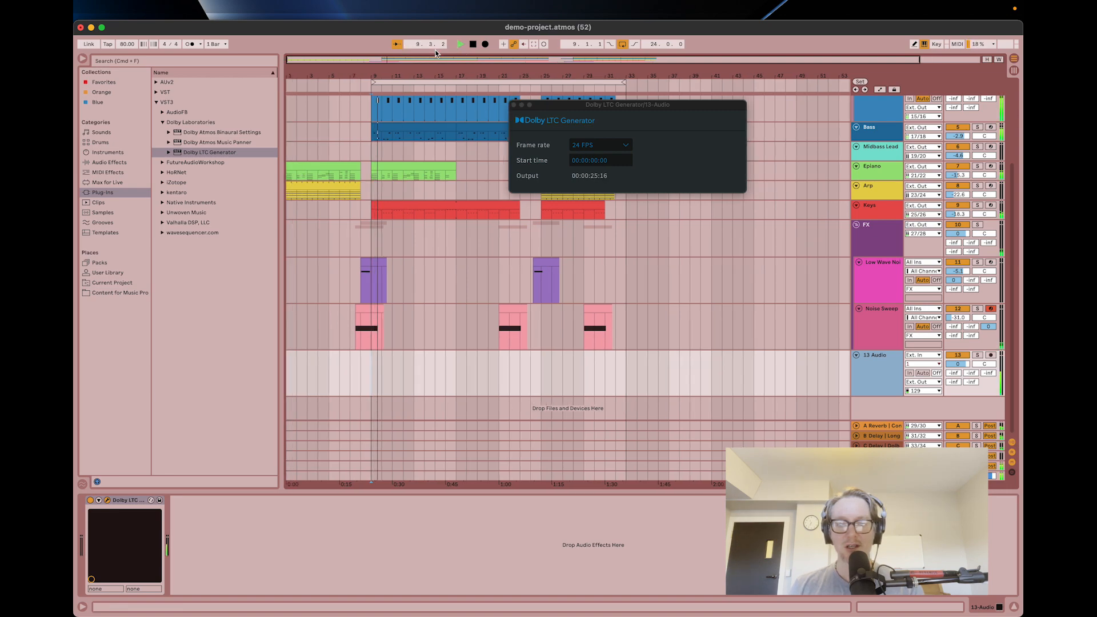
key("super+Tab")
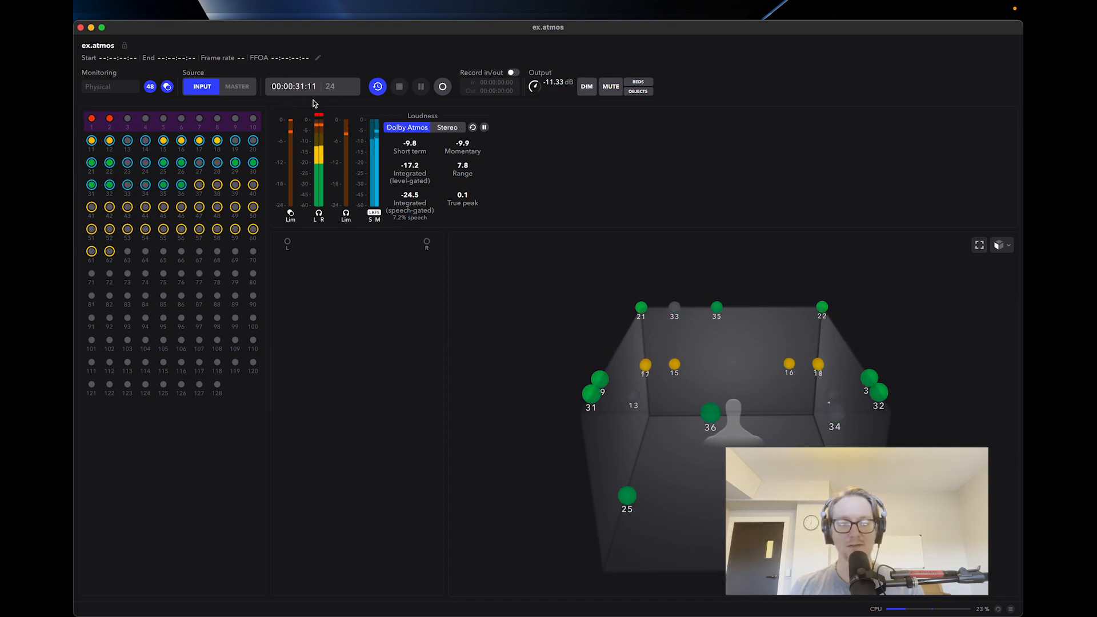
key("super+Tab")
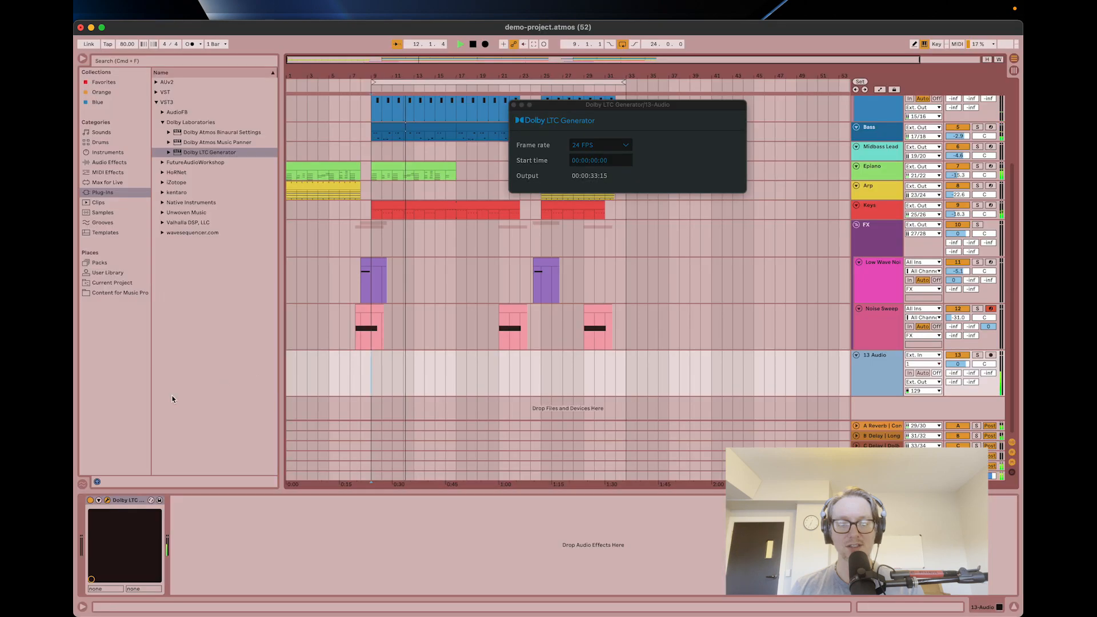
Test the Renderer's sync with the Dolby LTC Generator switched off, re-enable the plug-in and stop playback.
left_click(90, 501)
key("super+Tab")
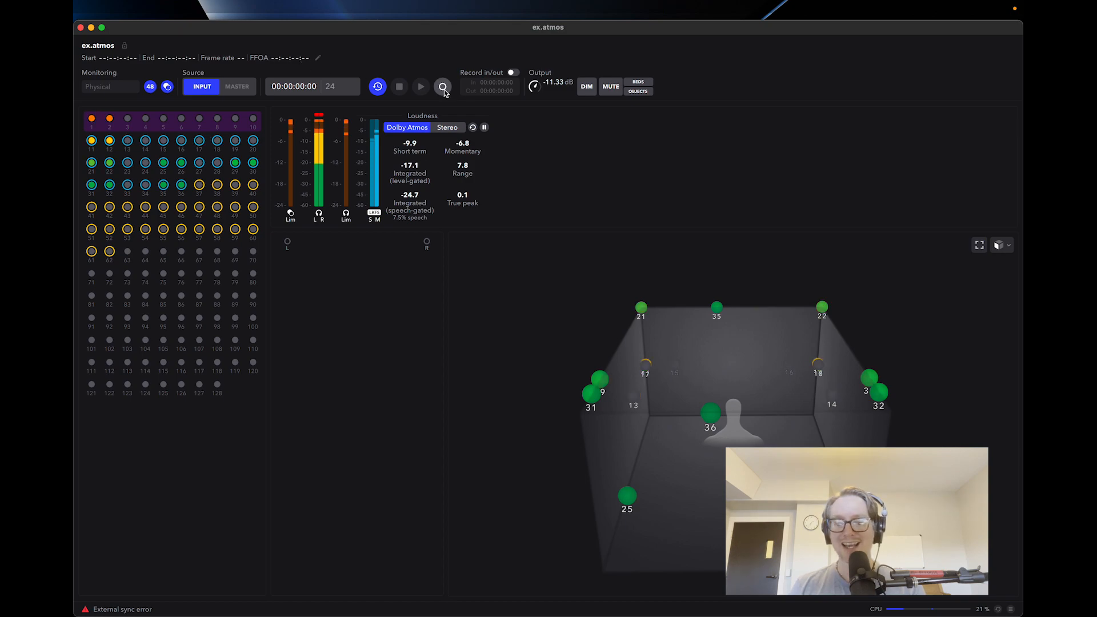
key("super+Tab")
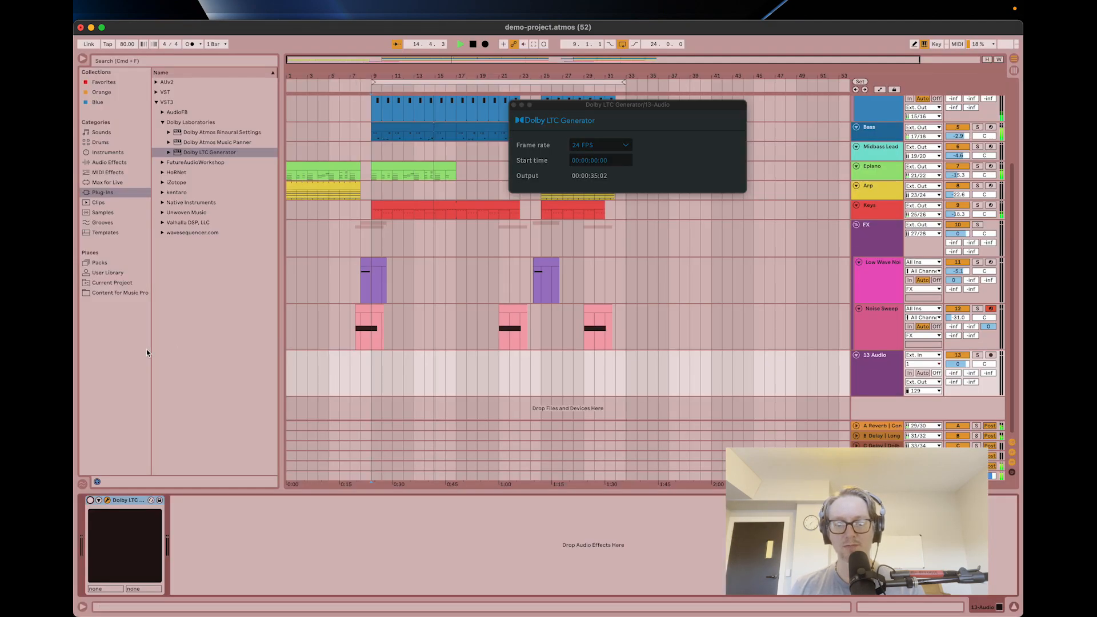
key("space")
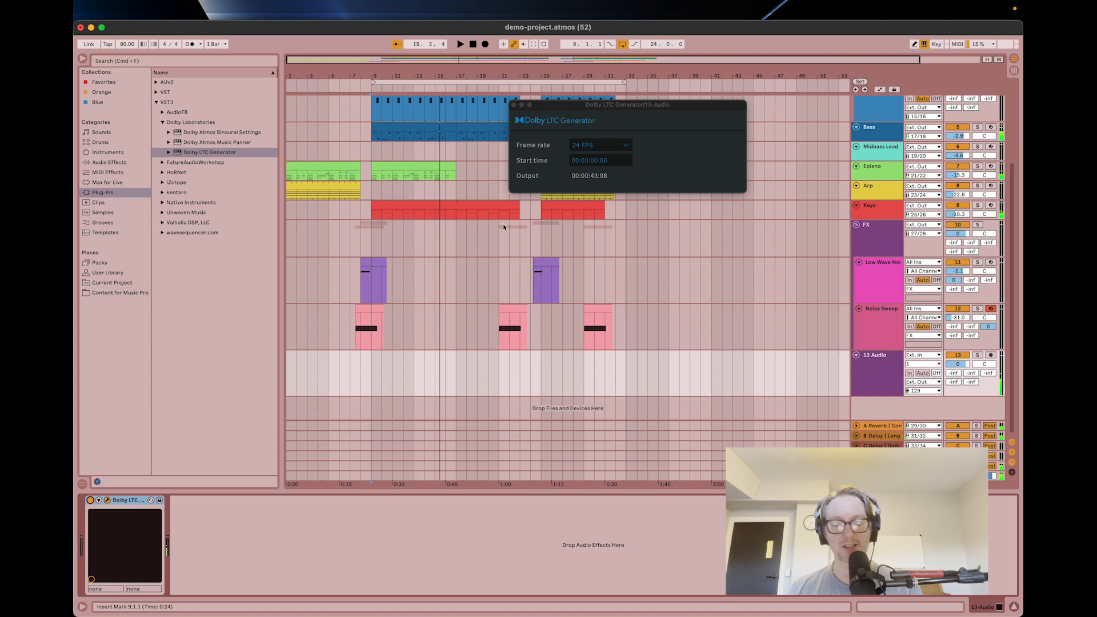
left_click_drag(641, 110, 636, 121)
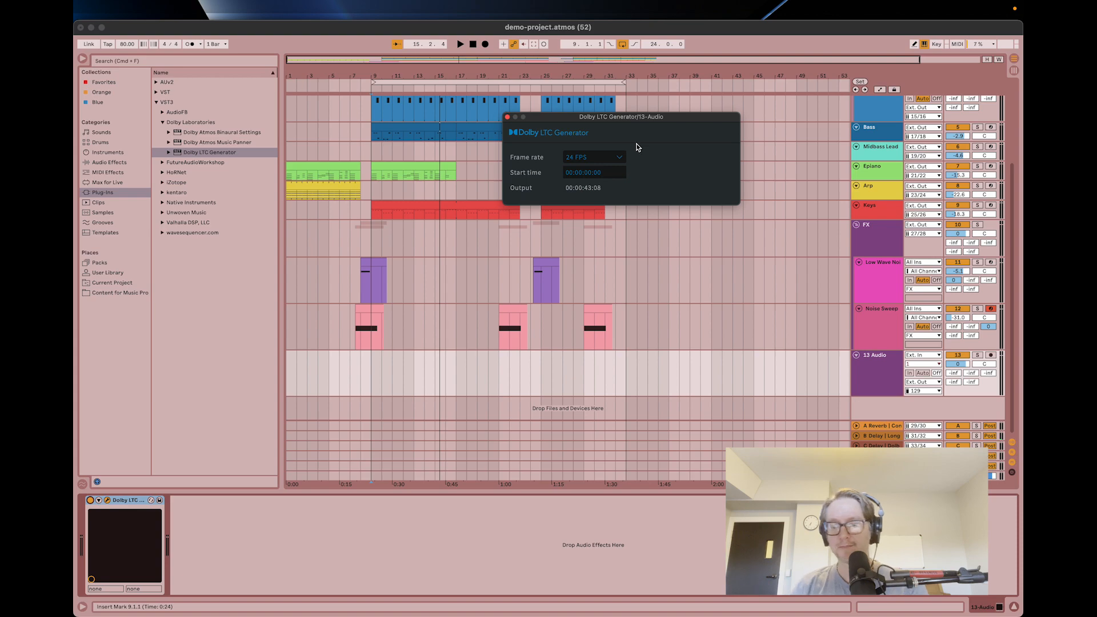
key("super+Tab")
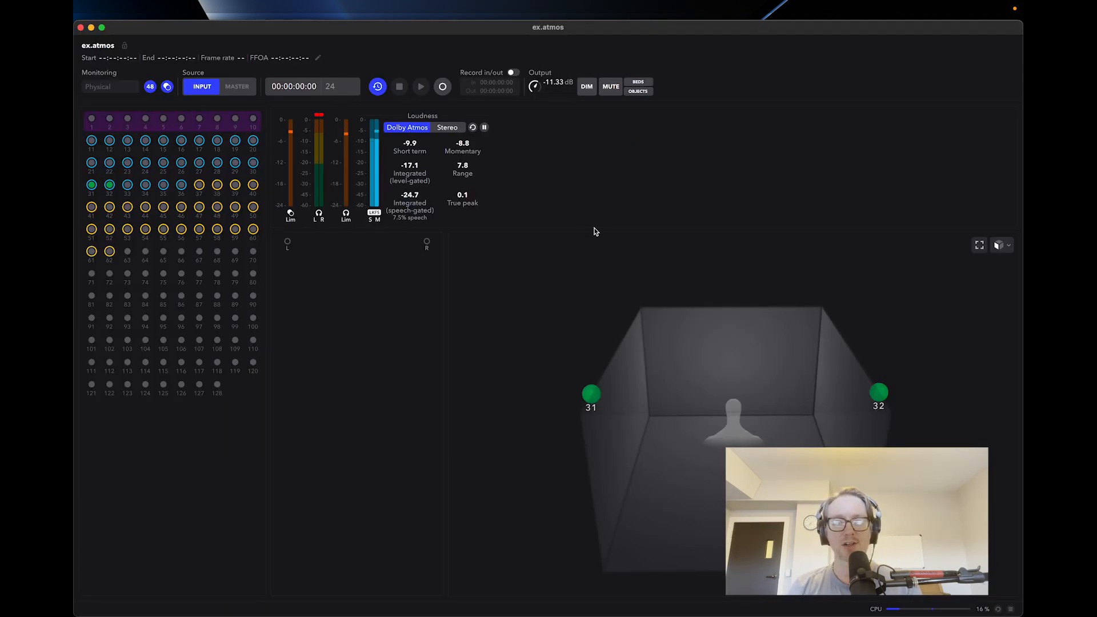
key("super+Tab")
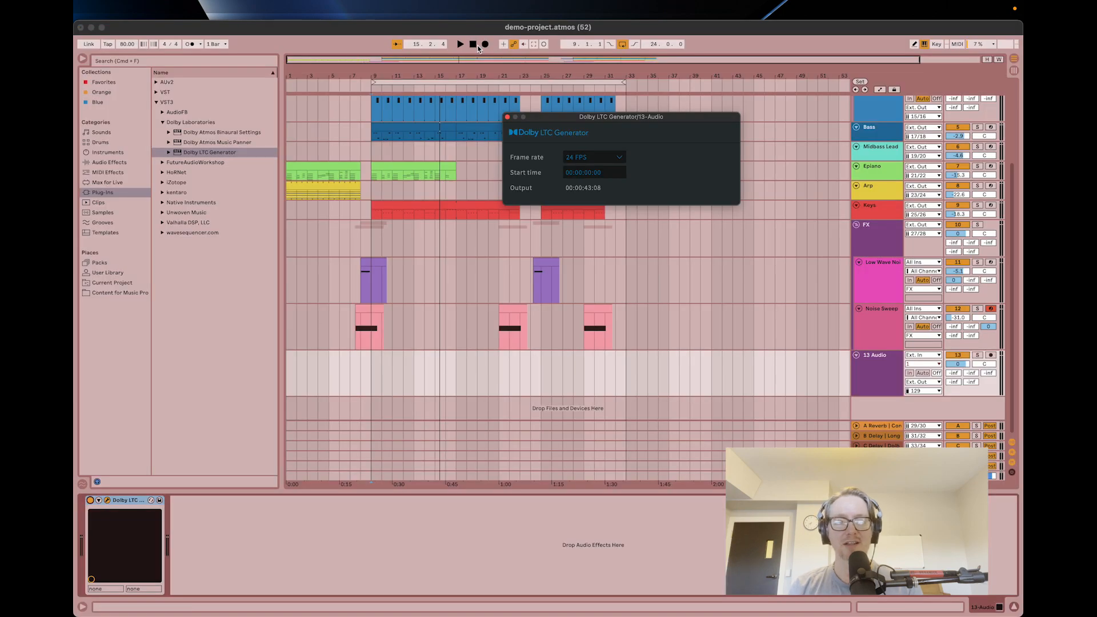
Arm recording in the Dolby Atmos Renderer and play the arrangement in Live from the start, recording a master of about 6 seconds.
key("super+Tab")
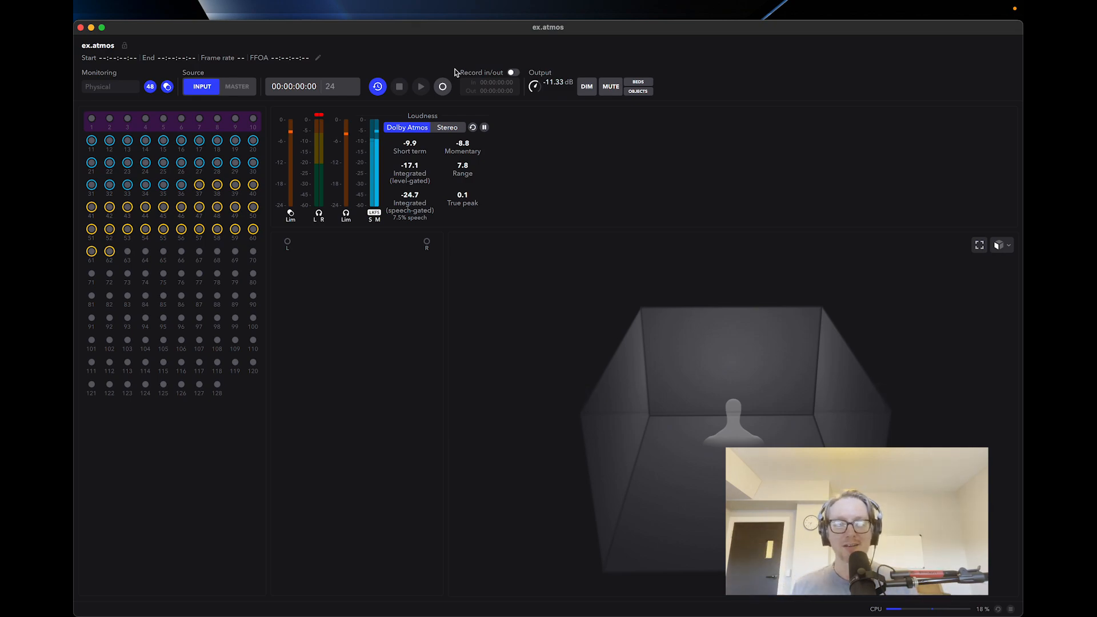
left_click(442, 87)
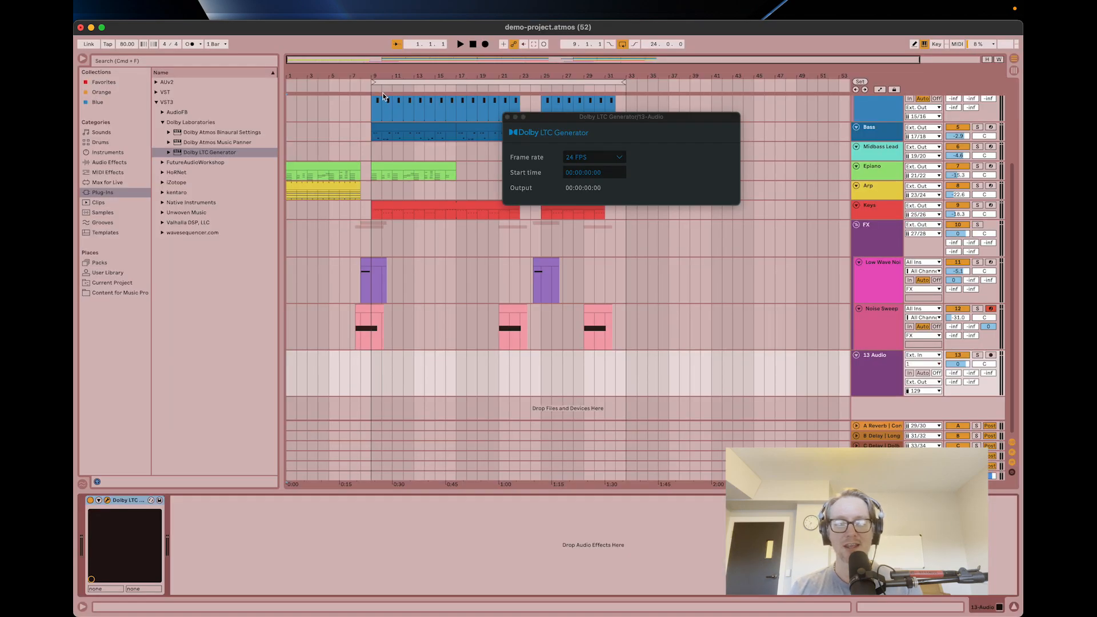
left_click(464, 47)
key("super+Tab")
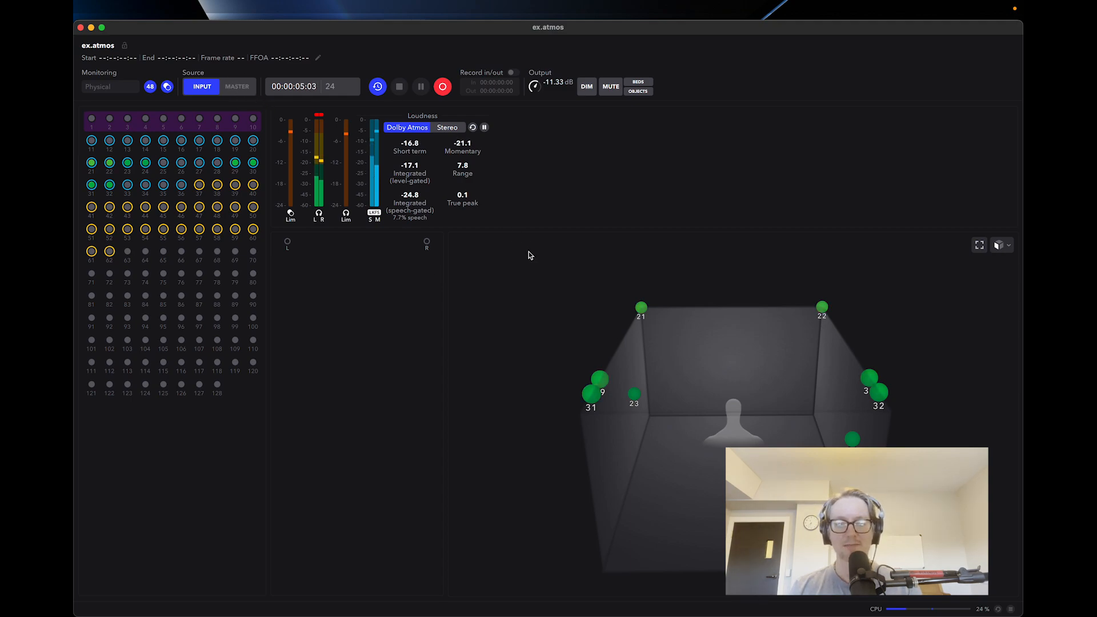
key("super+Tab")
key("super+Tab")
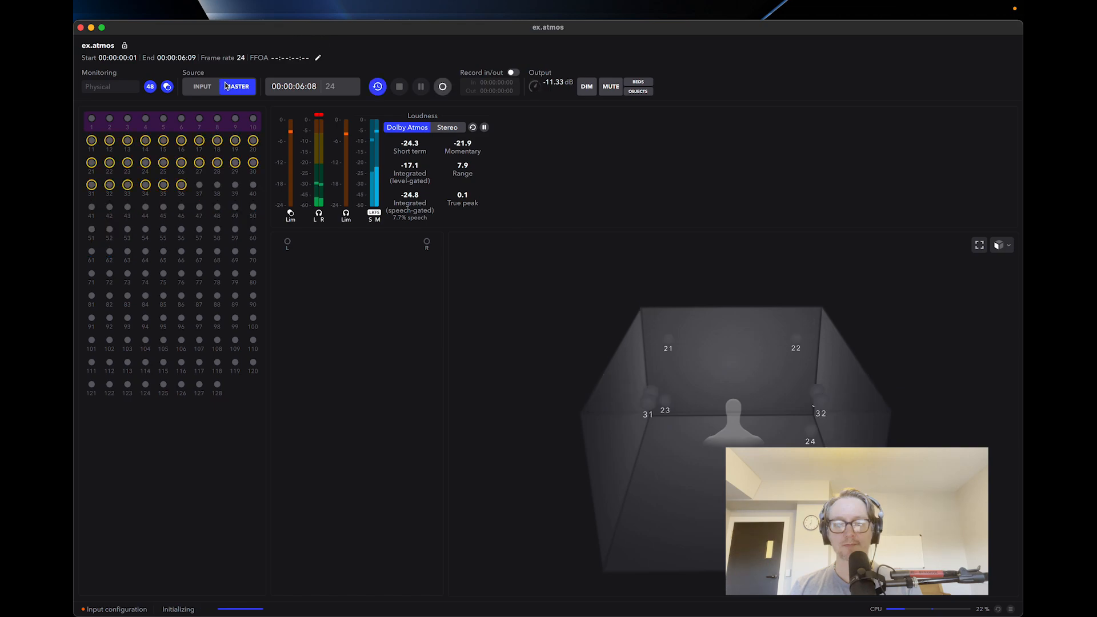
Turn off external sync in the Renderer, play back the recorded master while orbiting the room view, and stop playback.
left_click(377, 86)
left_click(421, 86)
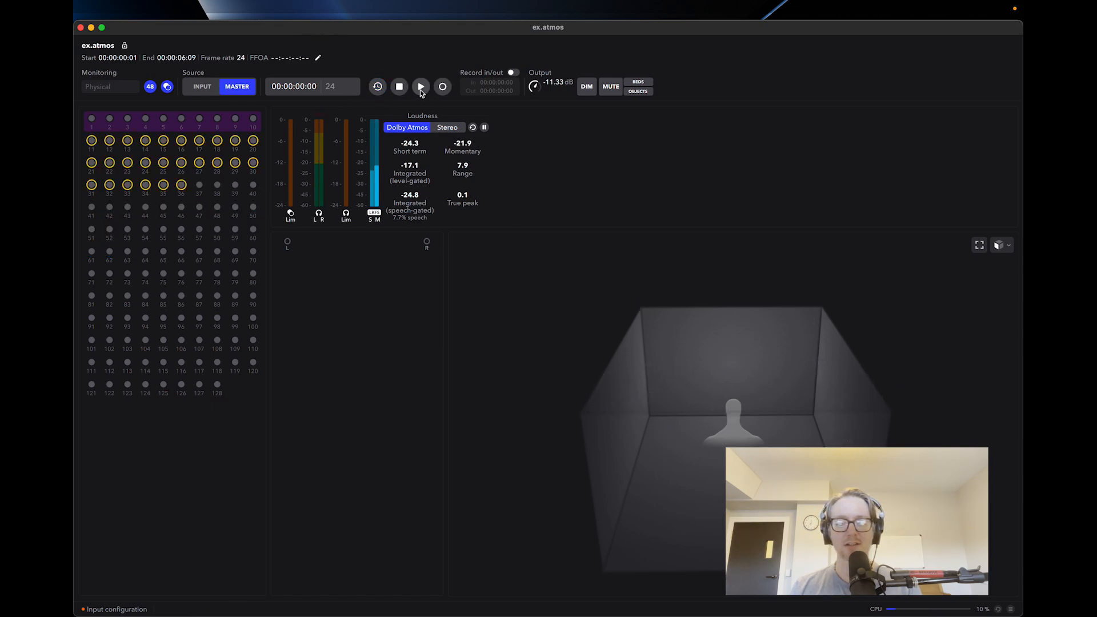
left_click_drag(670, 439, 651, 411)
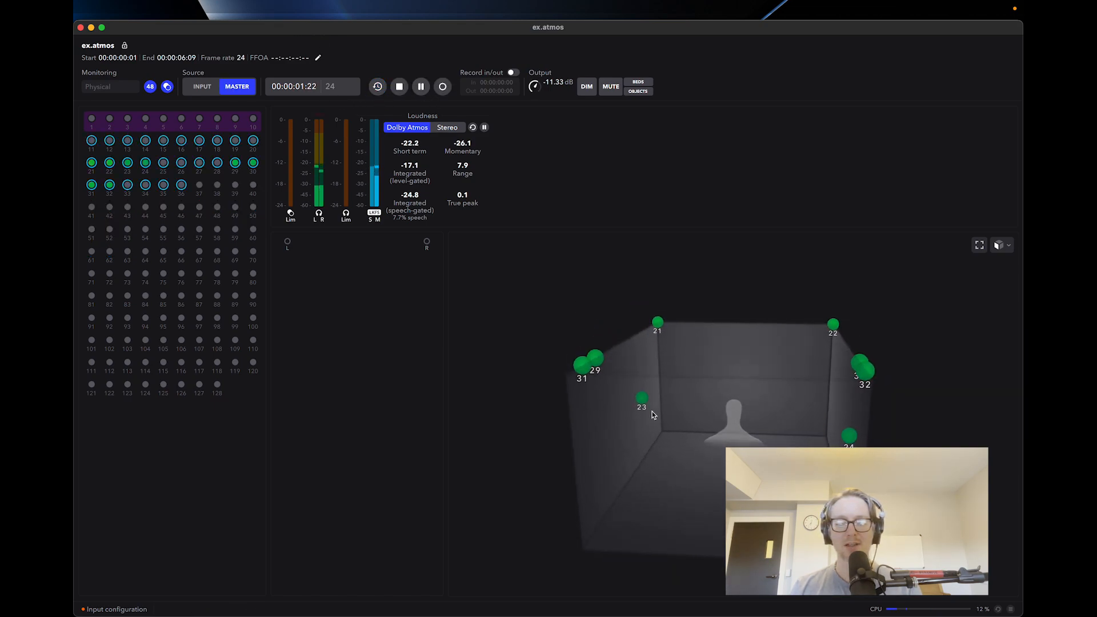
left_click(400, 86)
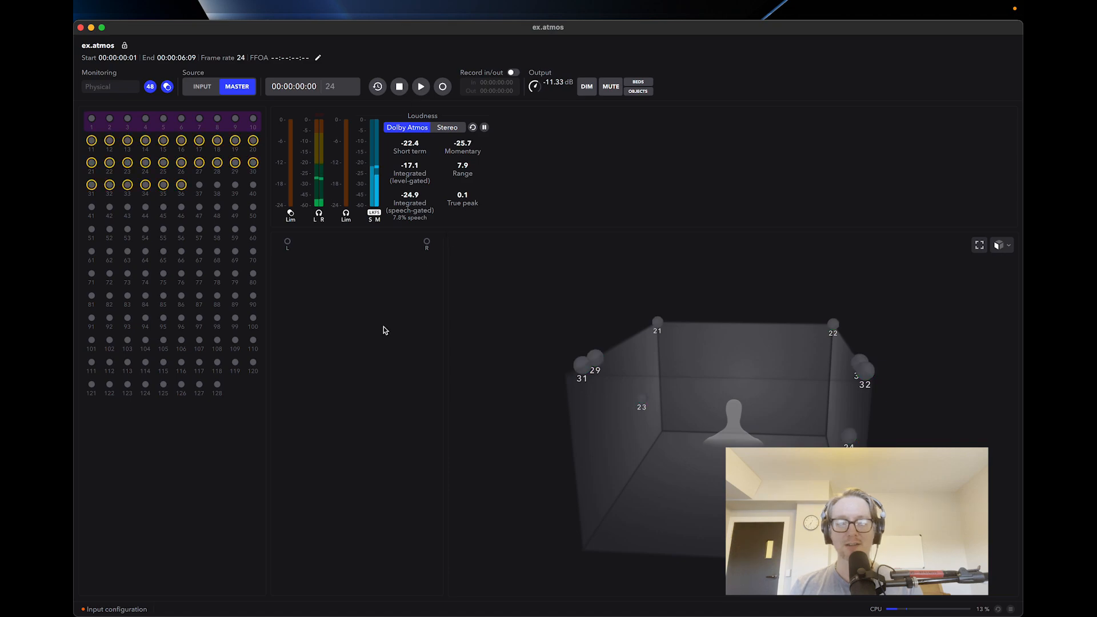
Switch to Ableton Live, close the LTC Generator window and add the AUv2 Dolby Atmos Binaural Settings plug-in to the Master track.
key("super+Tab")
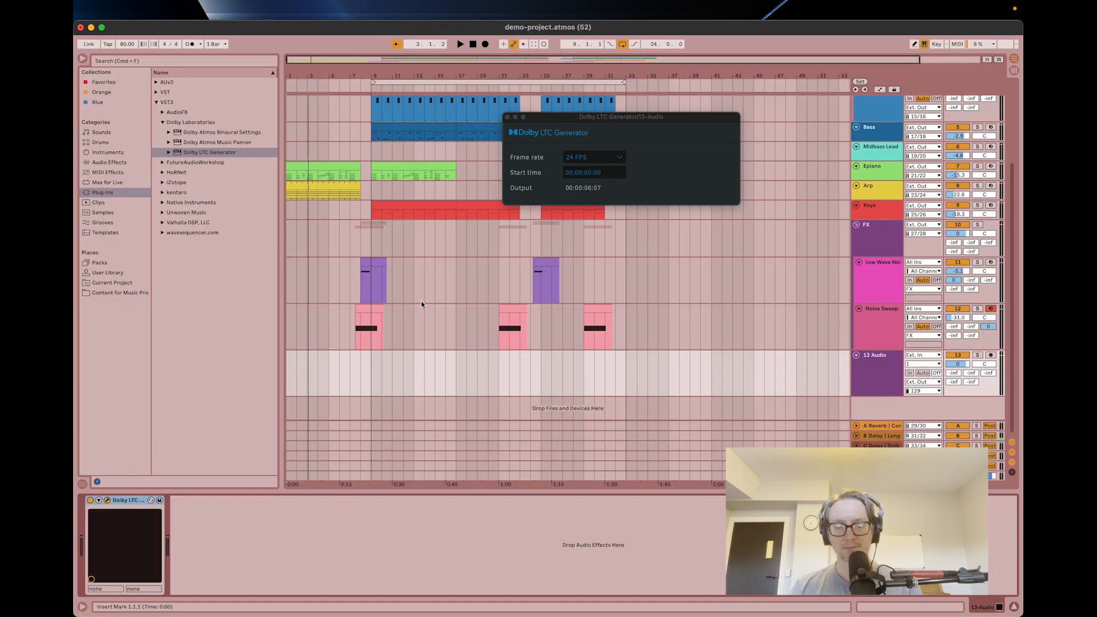
left_click(507, 117)
left_click(880, 475)
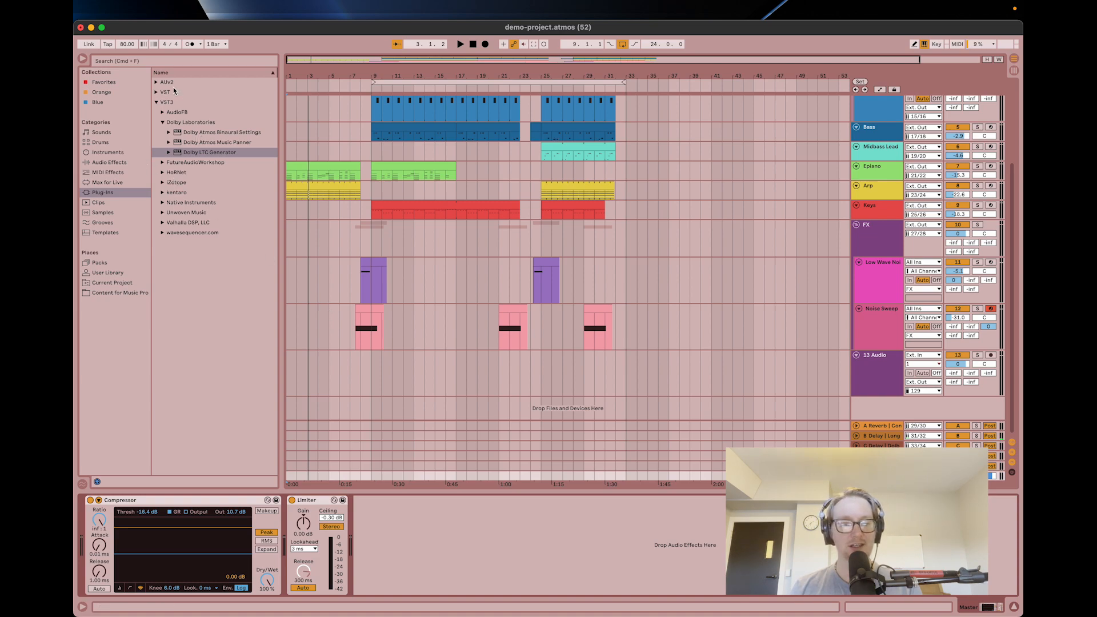
left_click(163, 84)
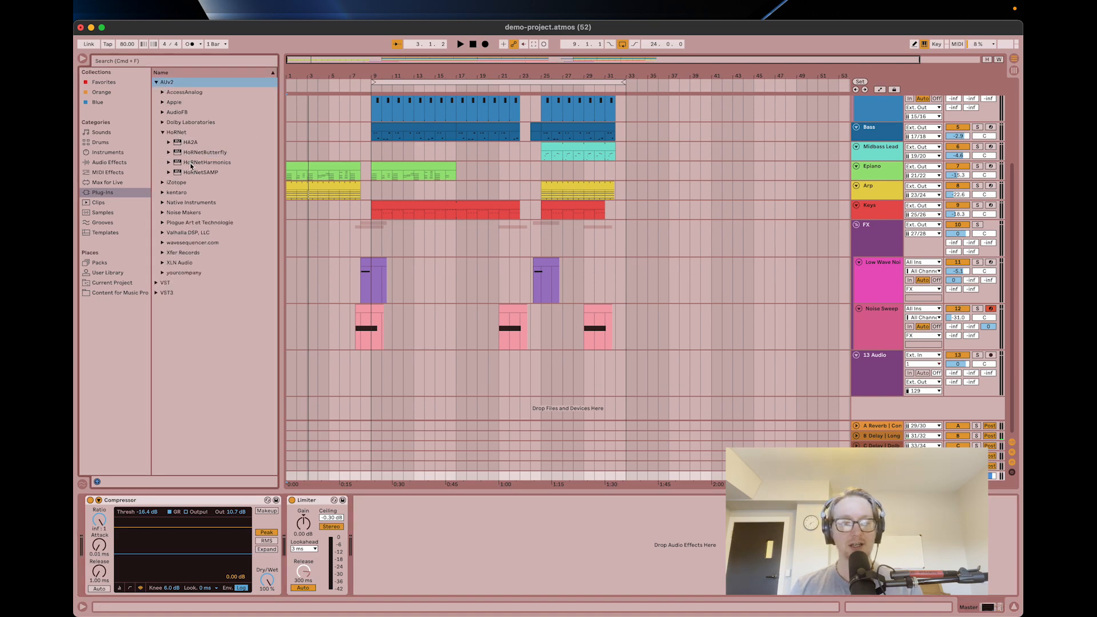
left_click(163, 123)
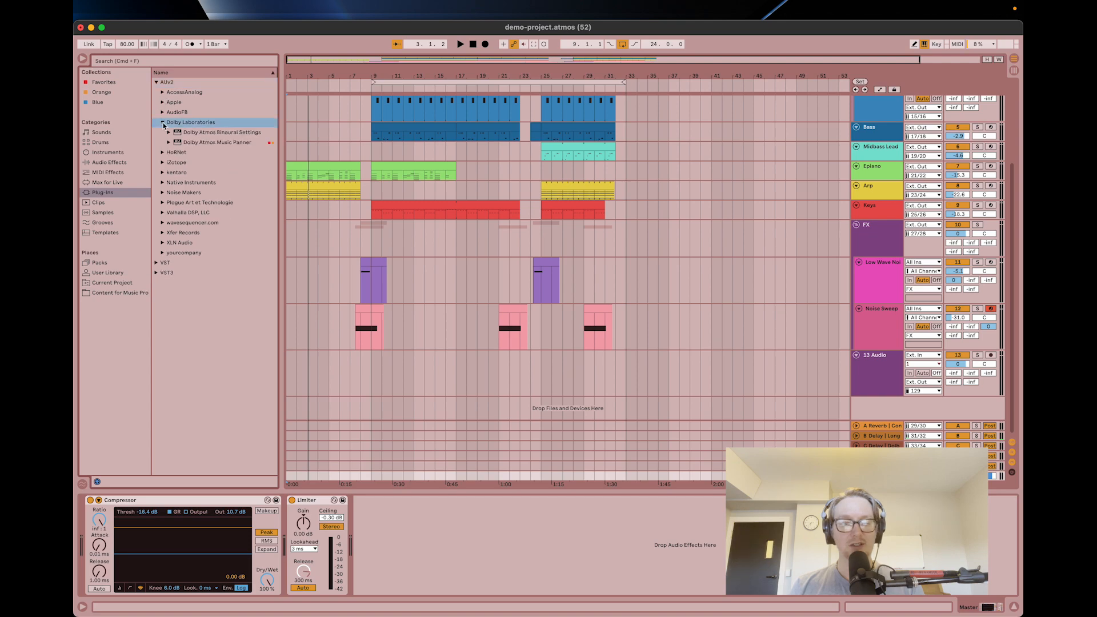
double_click(201, 133)
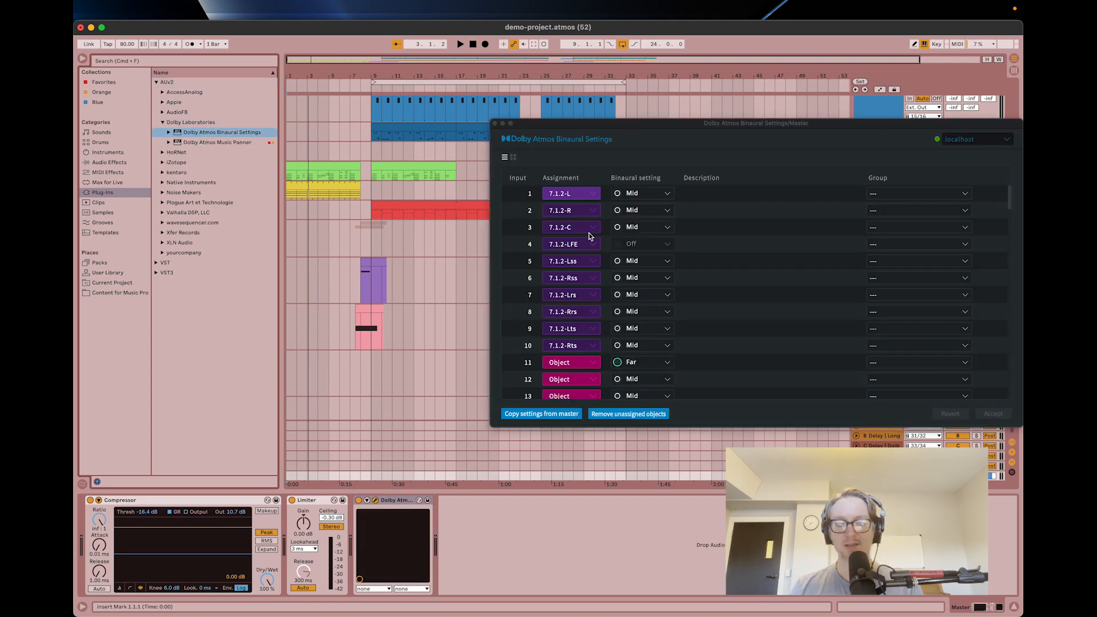
left_click_drag(604, 128, 475, 83)
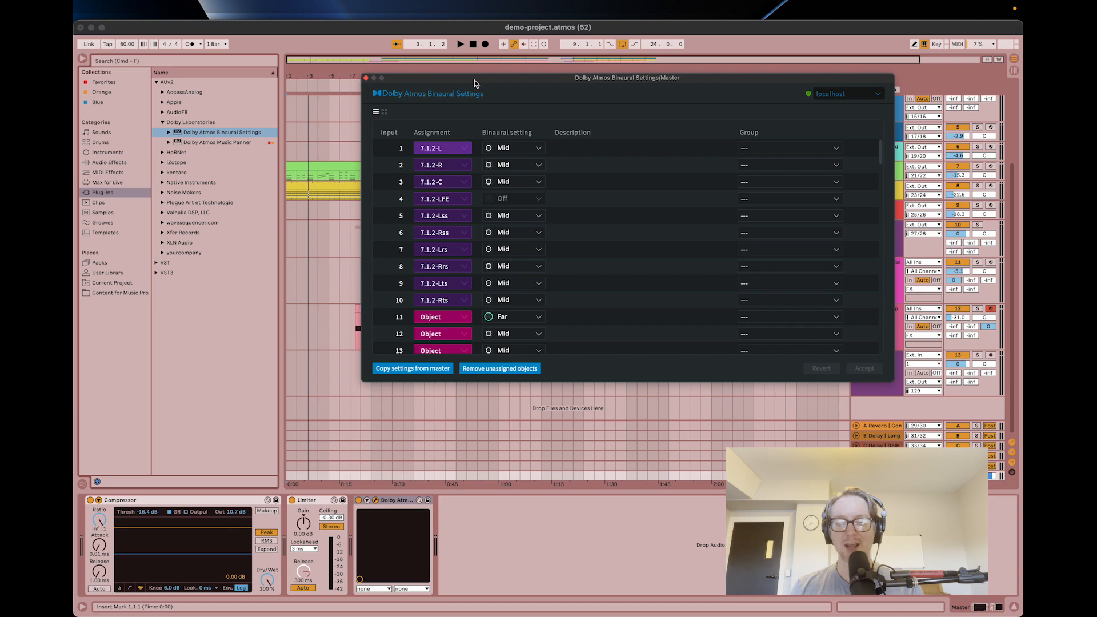
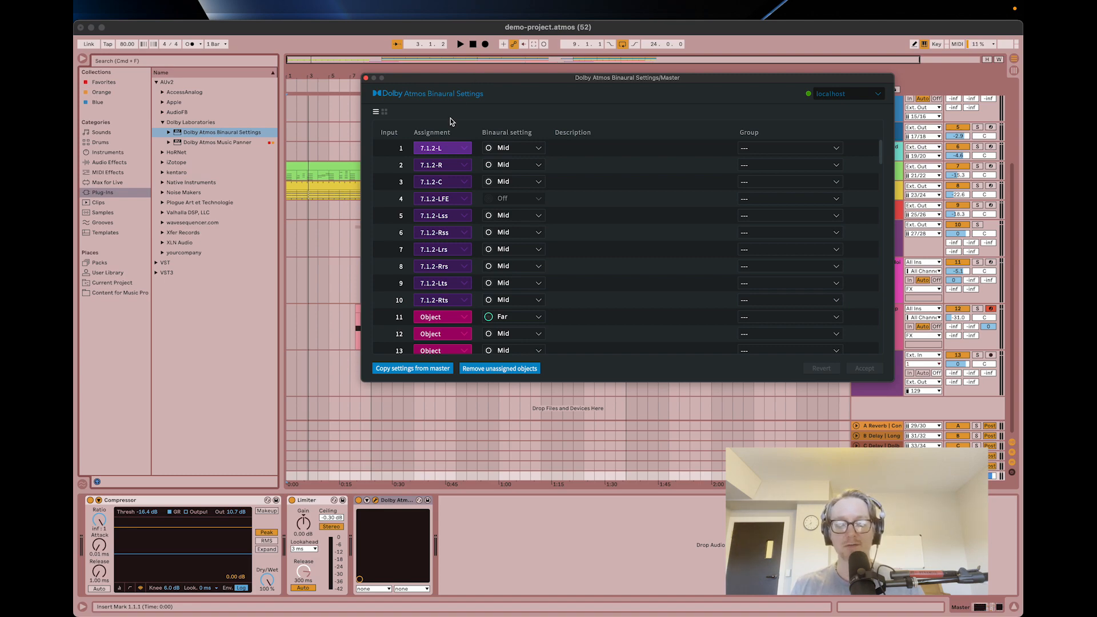
Review the binaural settings of the beds and objects in the plug-in, including the distance options available for object input 11.
scroll(492, 301, "down", 3)
scroll(492, 302, "down", 2)
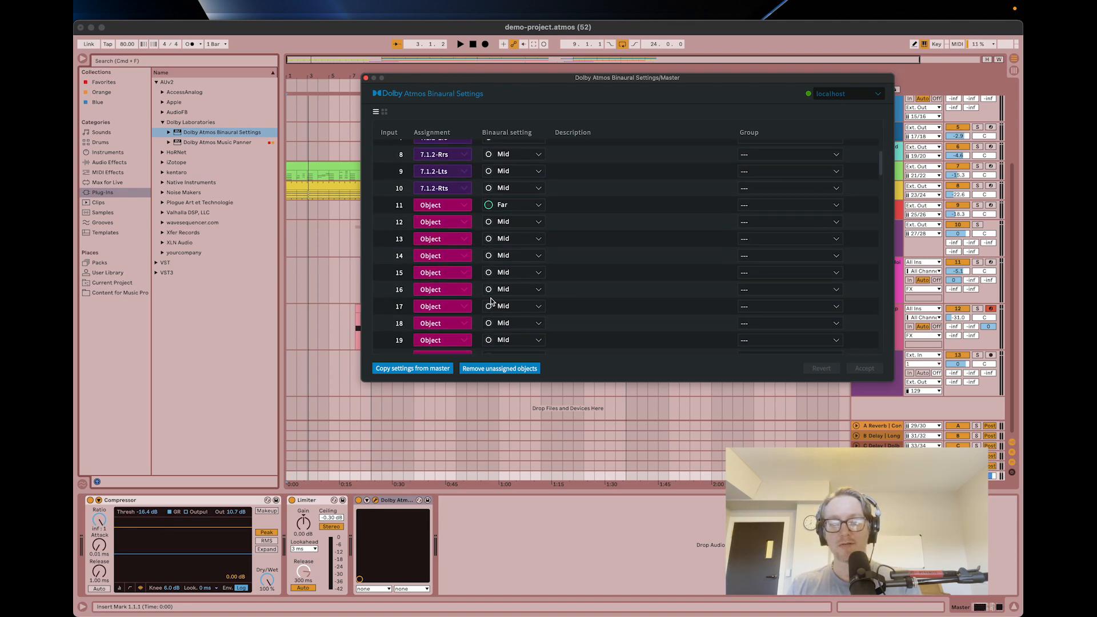
scroll(543, 317, "up", 5)
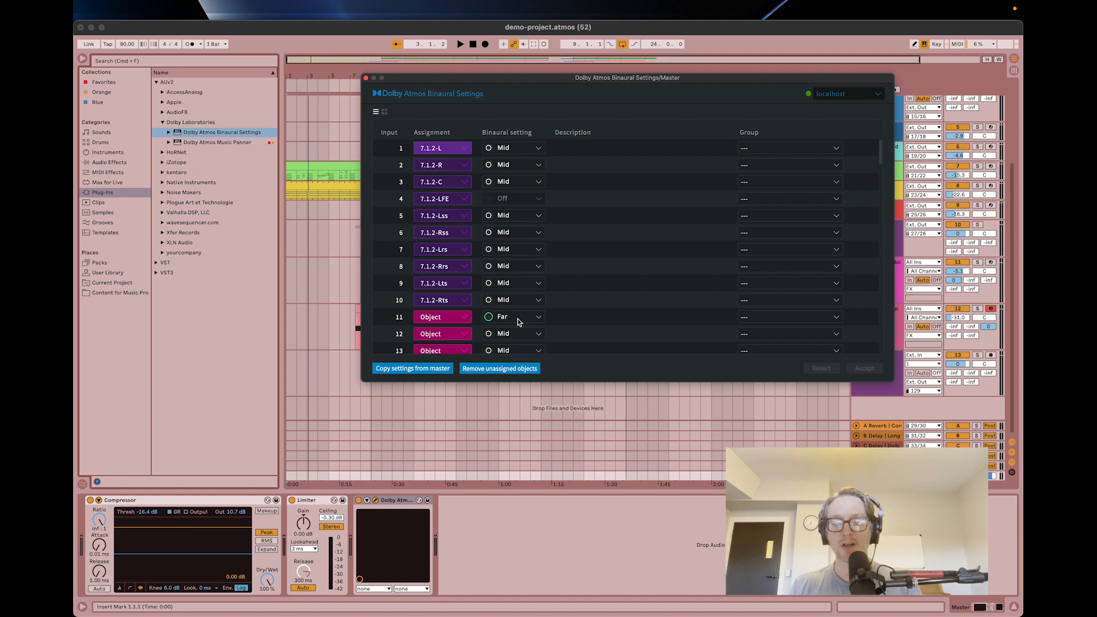
left_click(519, 318)
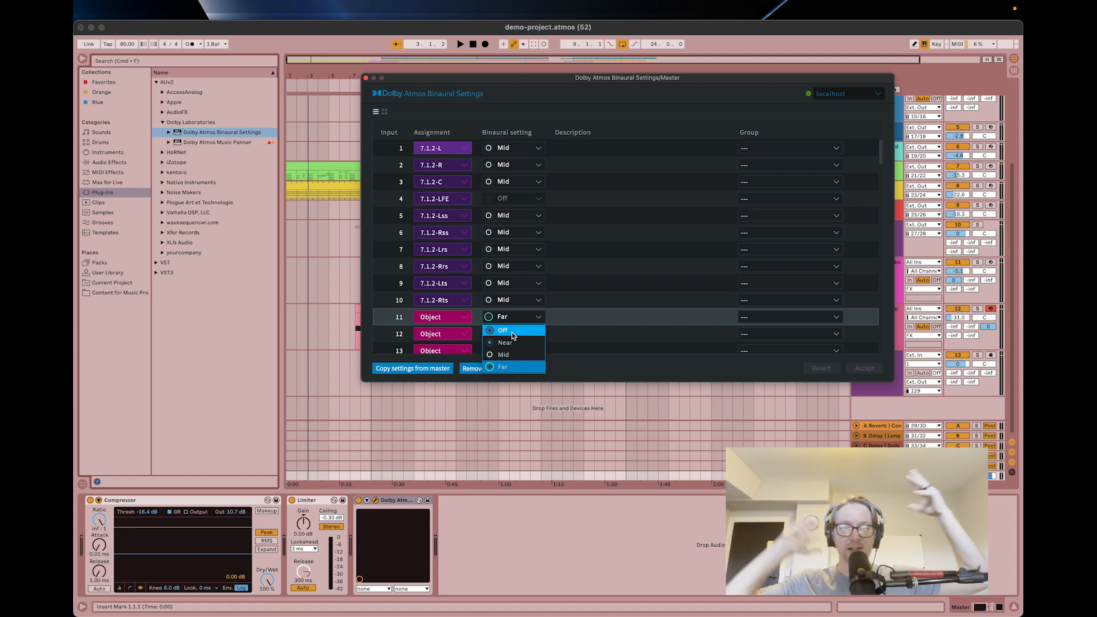
left_click(604, 345)
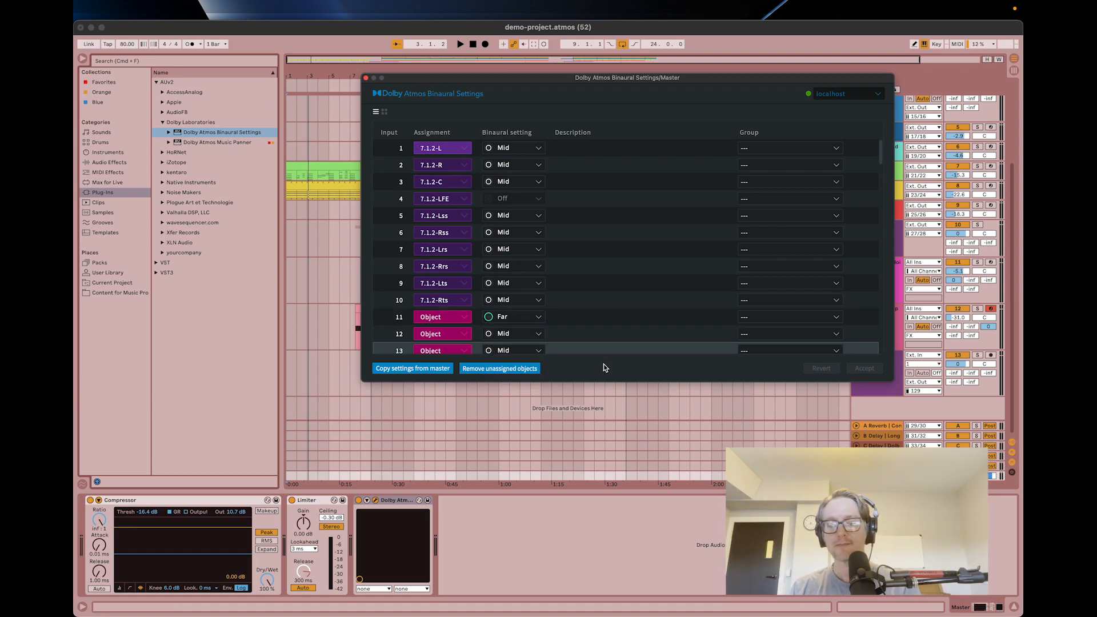
scroll(496, 255, "down", 6)
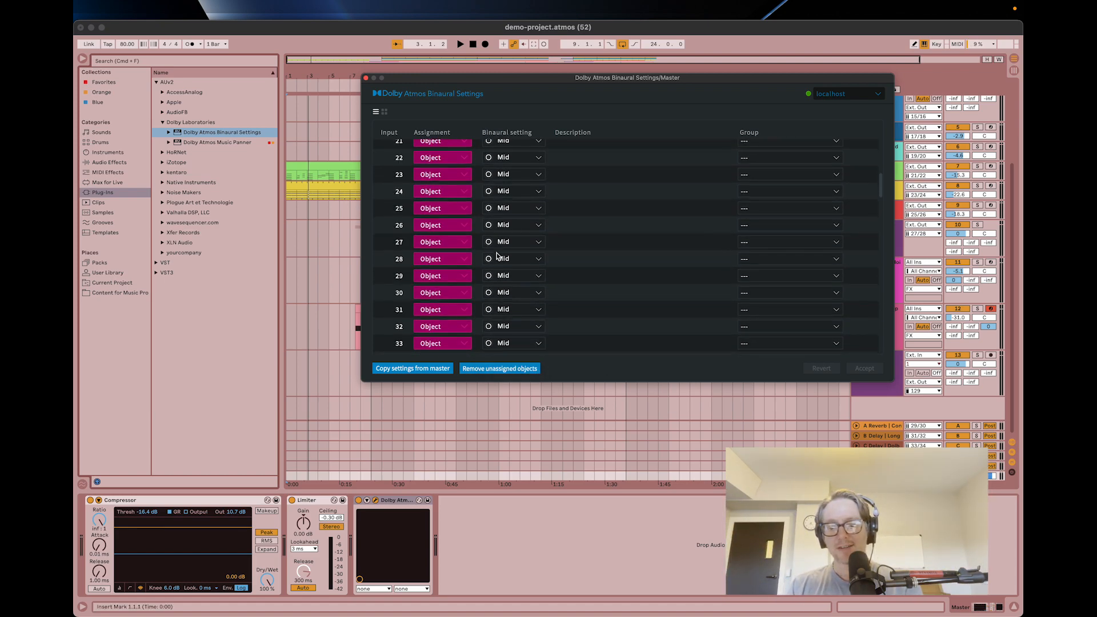
scroll(496, 256, "up", 6)
Play the arrangement in Live, and in the Dolby Atmos Renderer monitor the Input source with the output level lowered to -26.64 dB.
key("super+Tab")
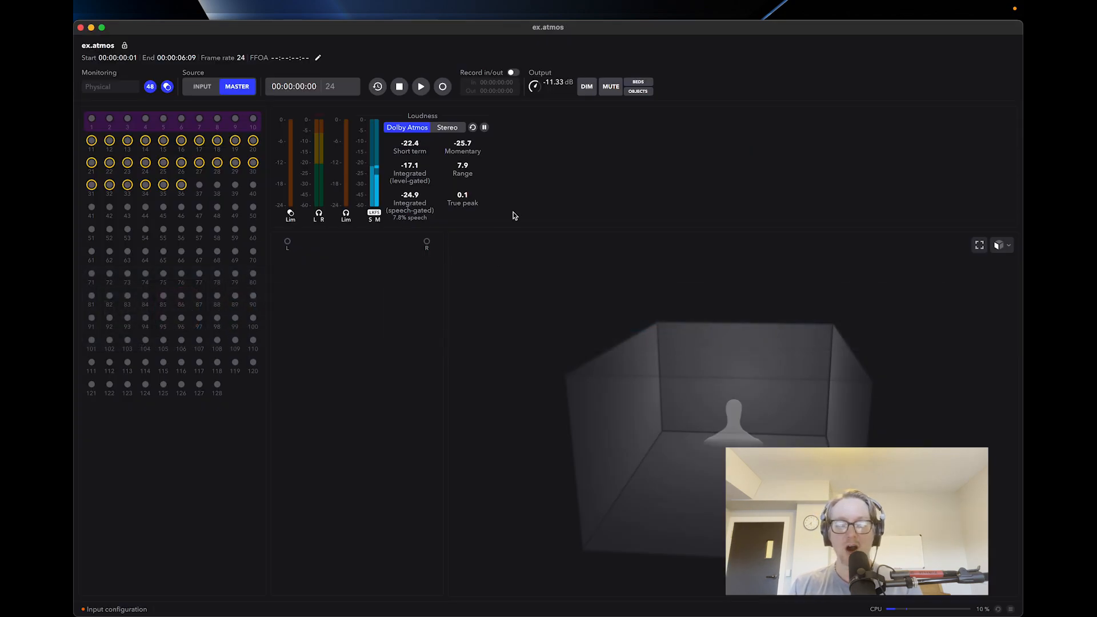
key("super+Tab")
key("super+Tab")
key("super+Tab")
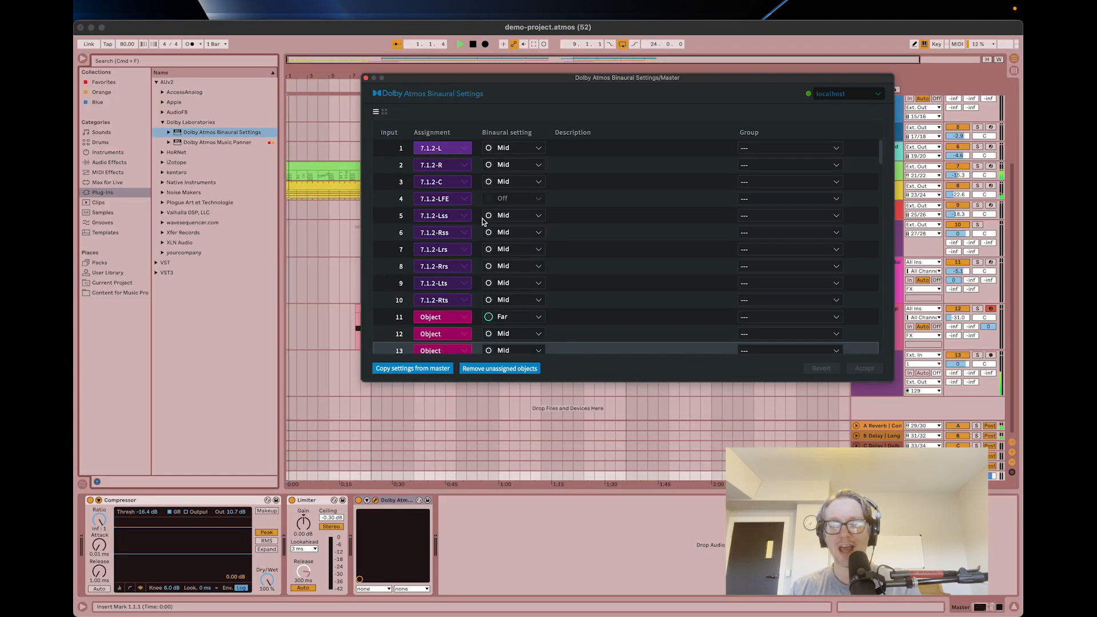
key("super+Tab")
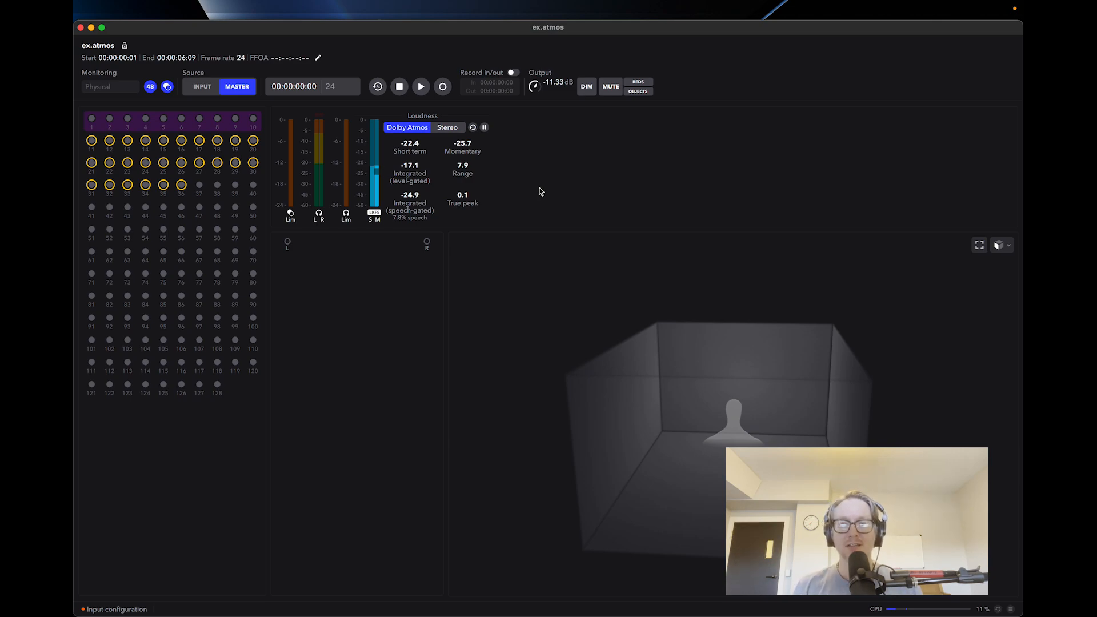
key("super+Tab")
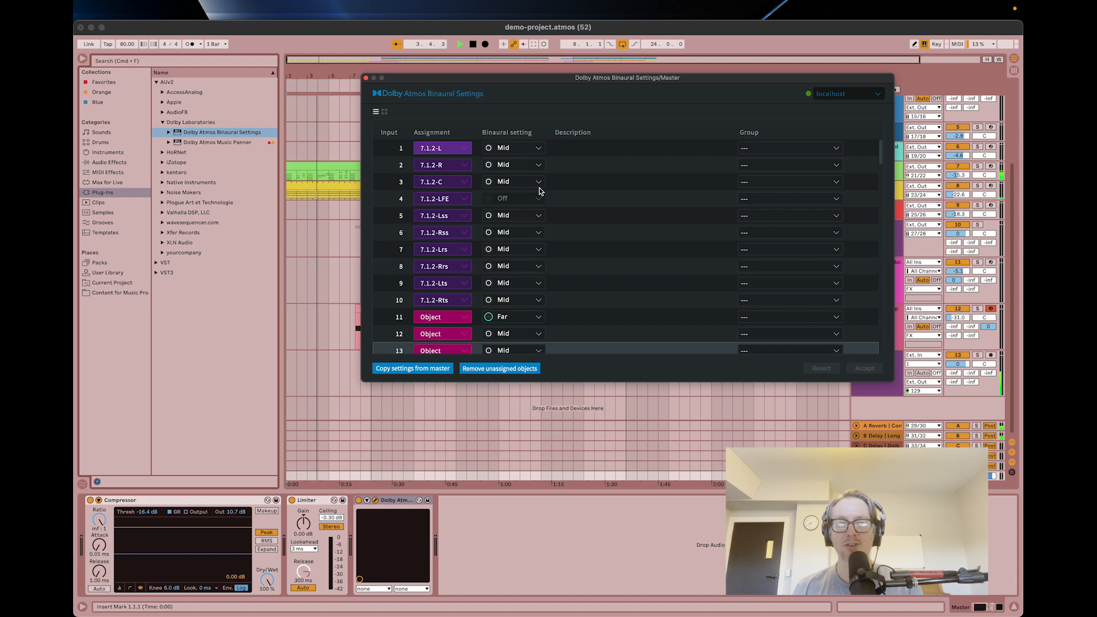
key("super+Tab")
left_click(200, 86)
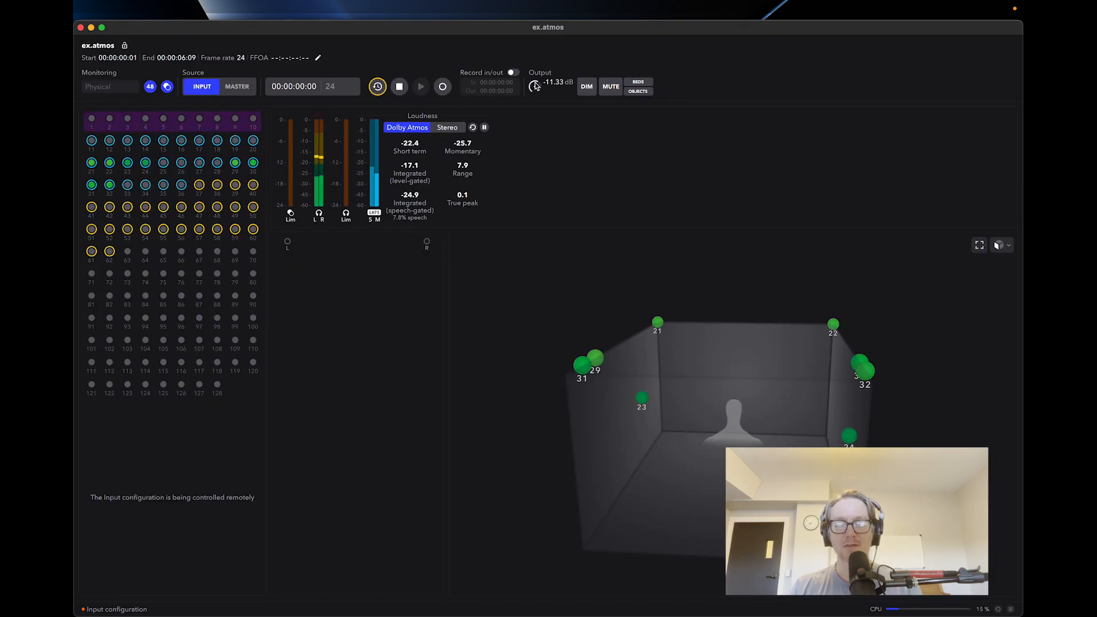
left_click_drag(533, 86, 536, 101)
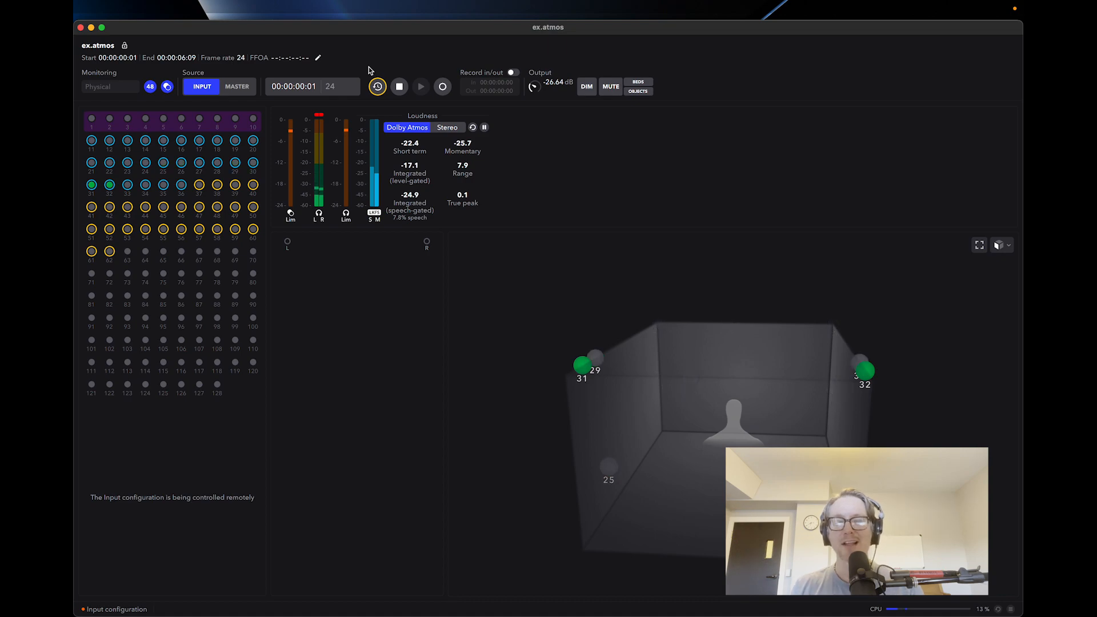
Examine the ADM BWF export settings for the entire master, cancel the export and review the other available audio export formats.
left_click(194, 11)
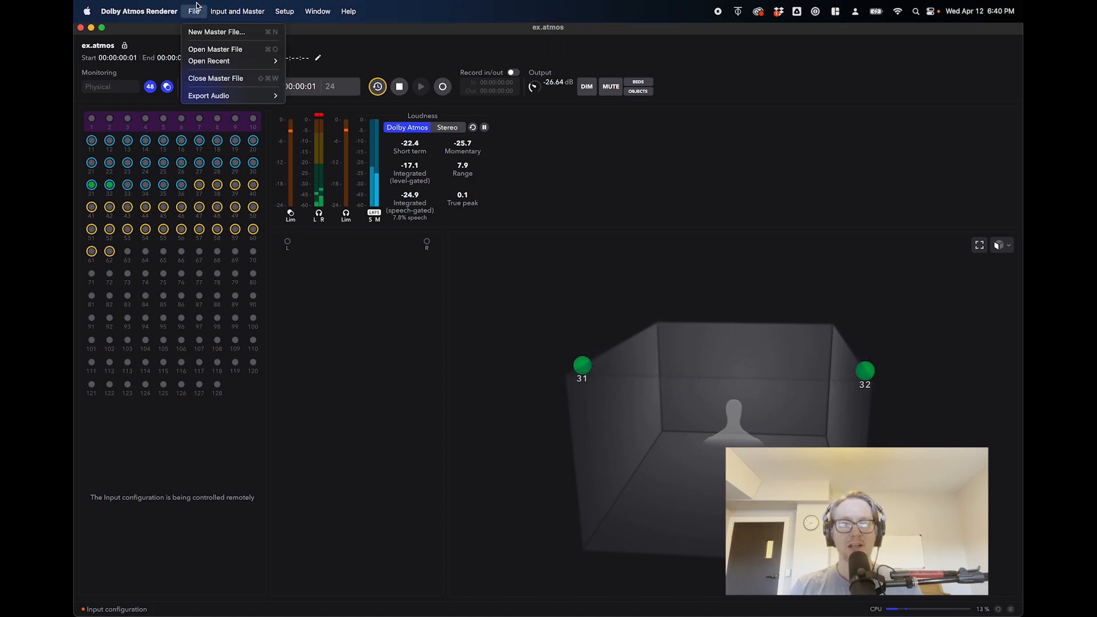
mouse_move(209, 97)
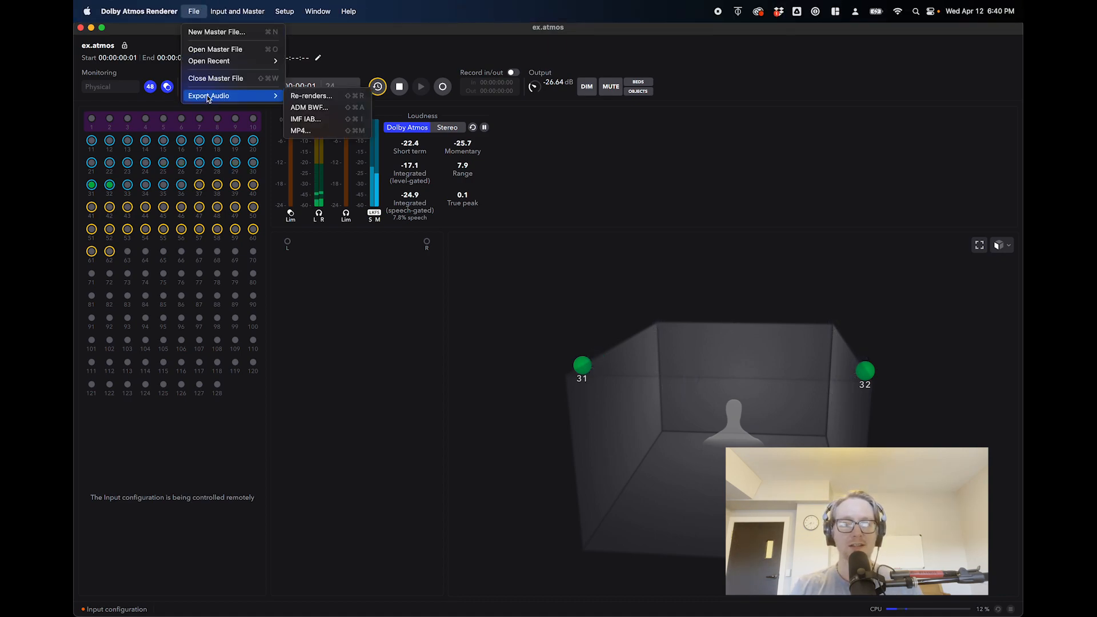
left_click(334, 110)
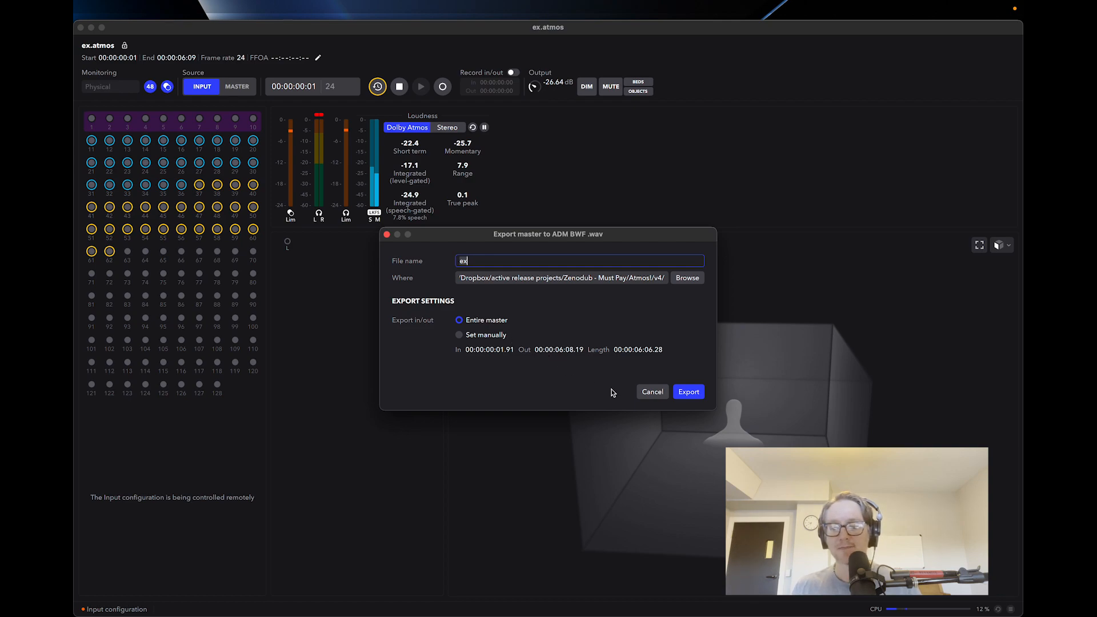
left_click(652, 393)
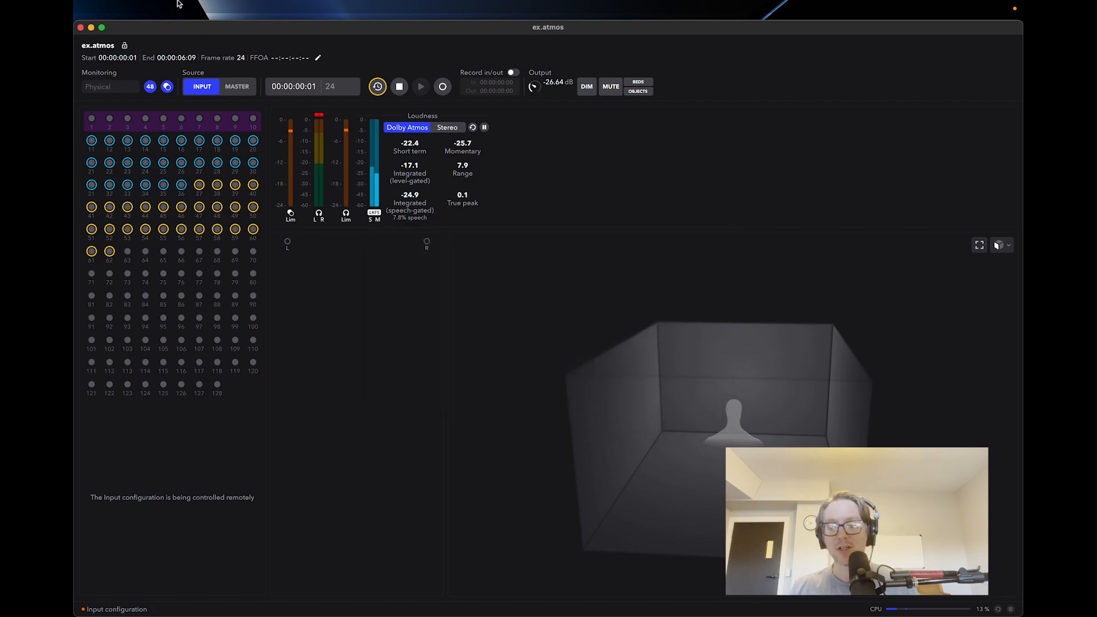
left_click(139, 11)
mouse_move(194, 11)
mouse_move(231, 97)
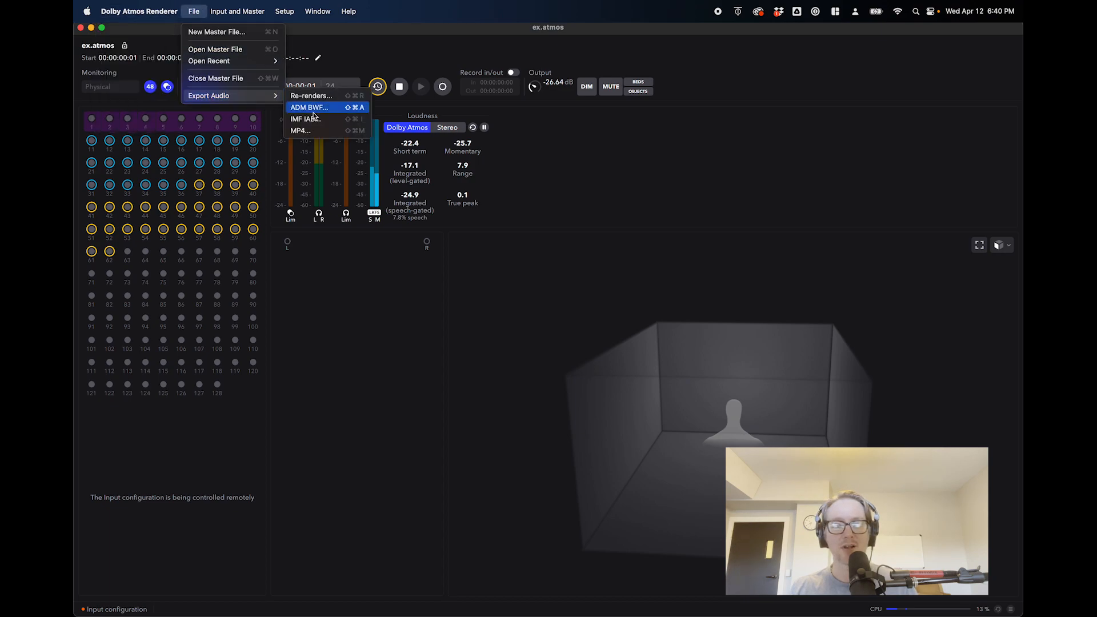
left_click(341, 44)
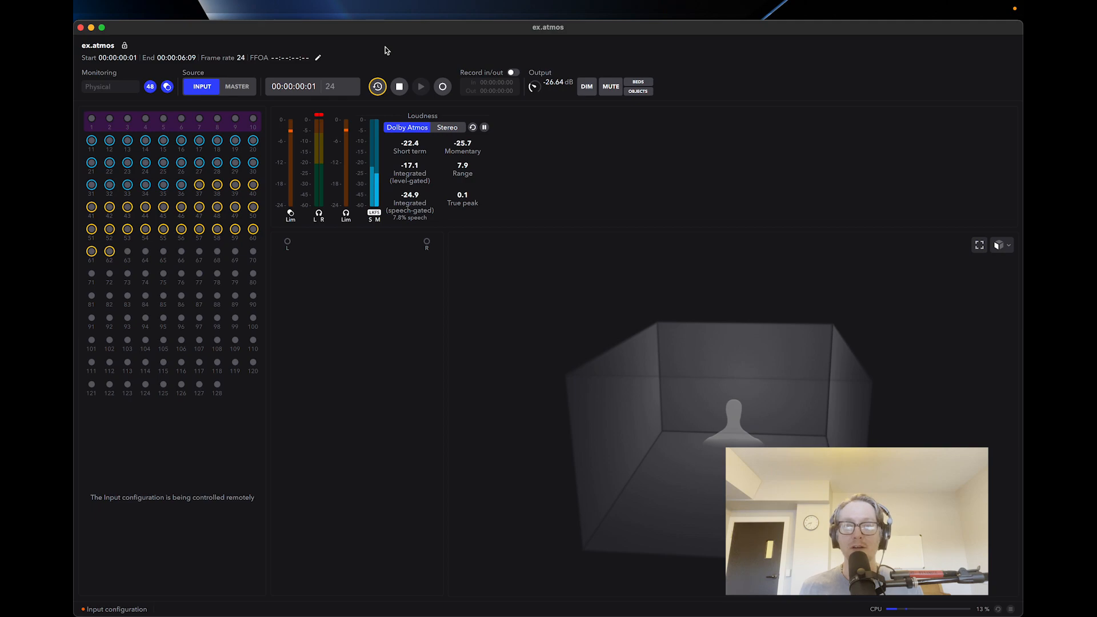
Examine the re-render export options for the 7.1, 5.1, 2.0 and binaural layouts and cancel without exporting.
mouse_move(231, 4)
left_click(193, 10)
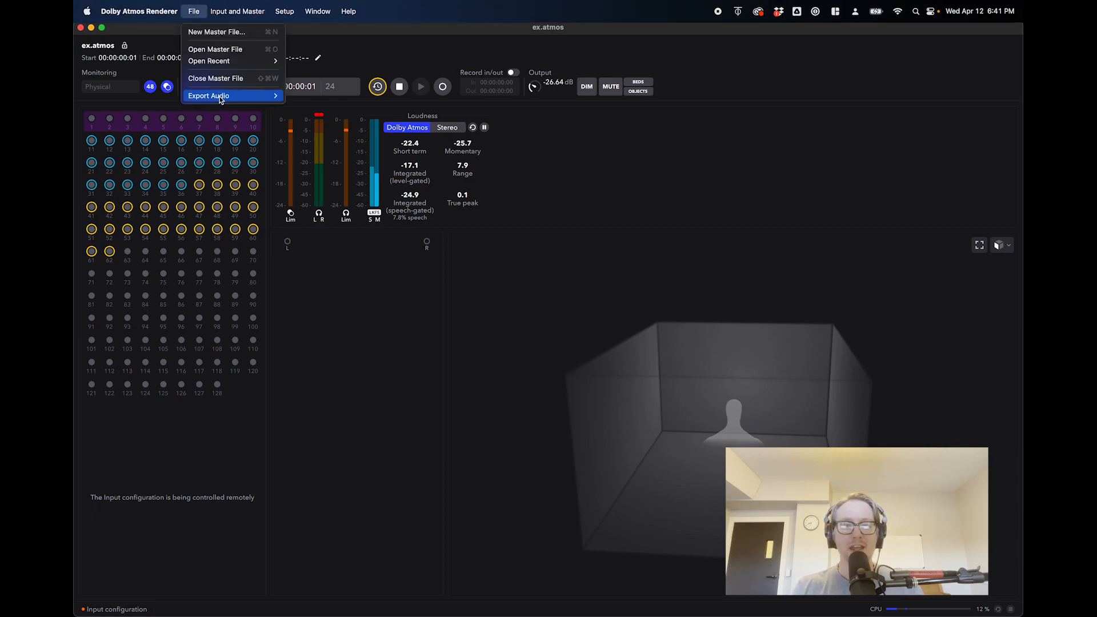
mouse_move(221, 98)
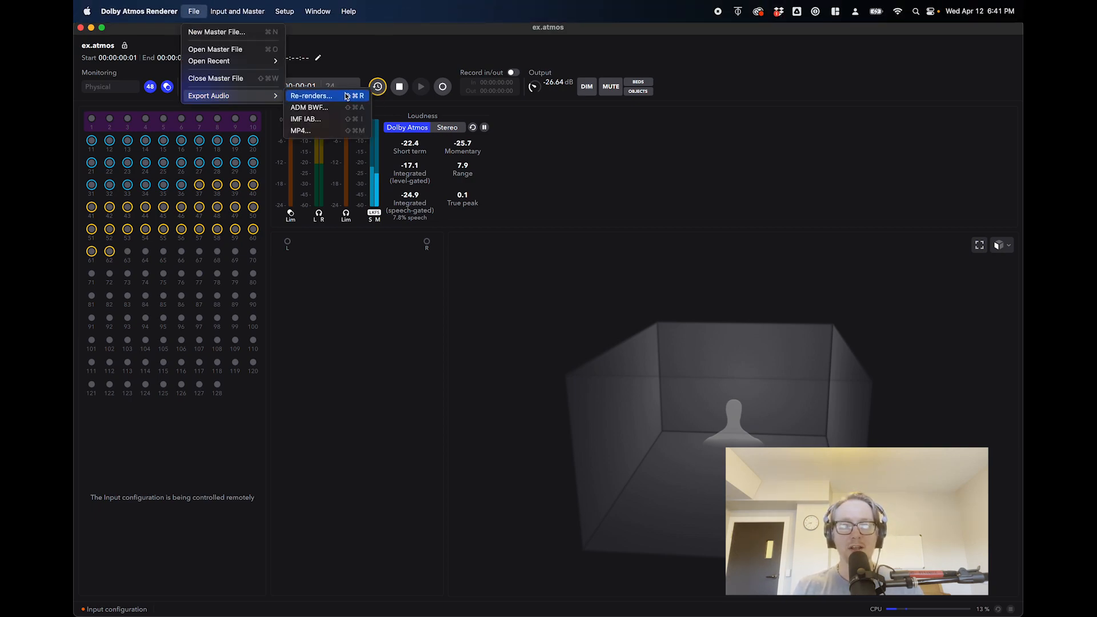
left_click(336, 99)
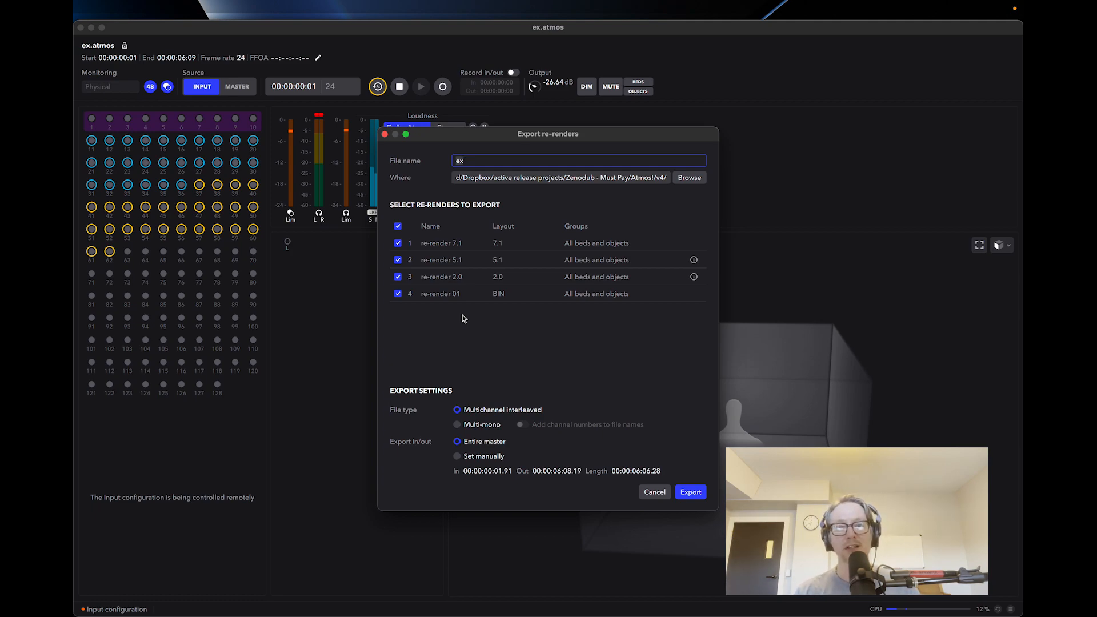
left_click(660, 492)
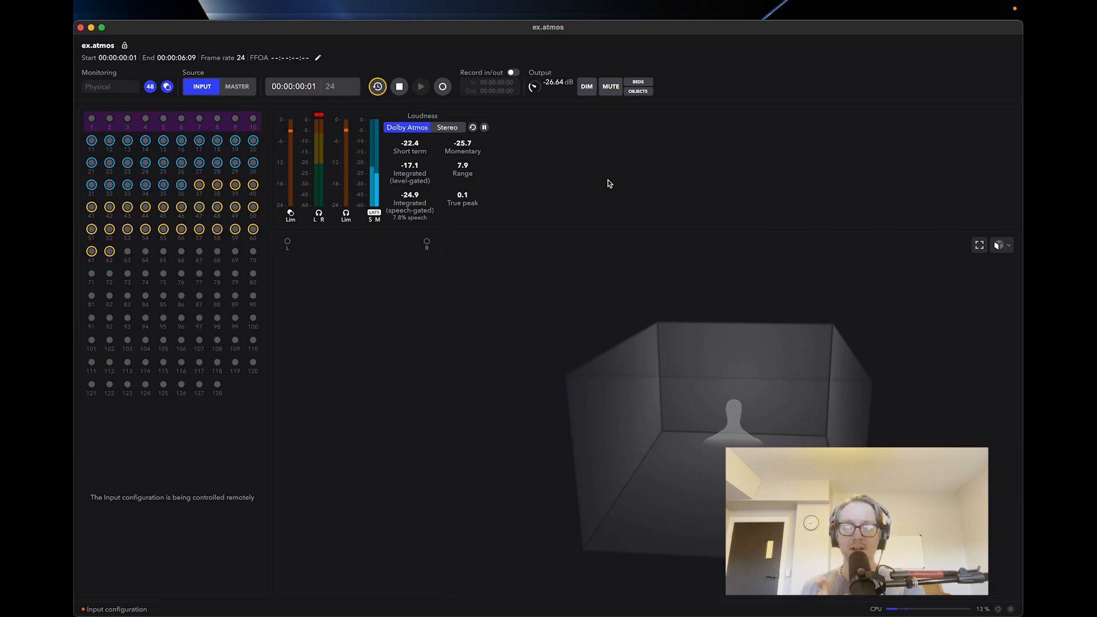
Accept the trim and downmix controls with the 5.1 and 2.0 Surround trim at 0.0 dB, and raise the output level to -16.41 dB.
left_click(292, 4)
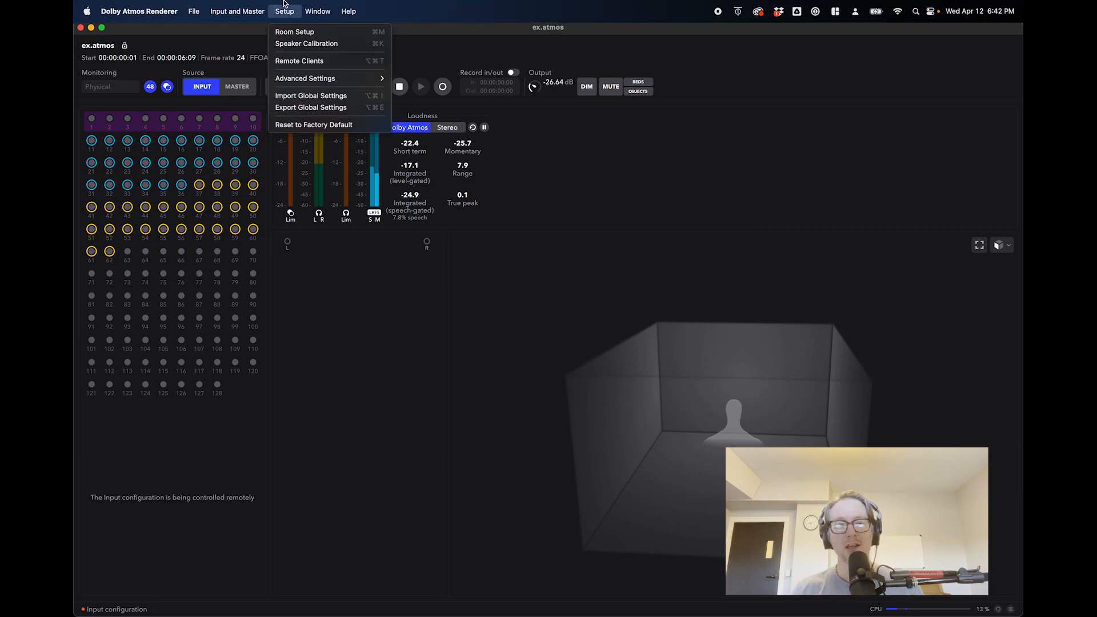
mouse_move(256, 4)
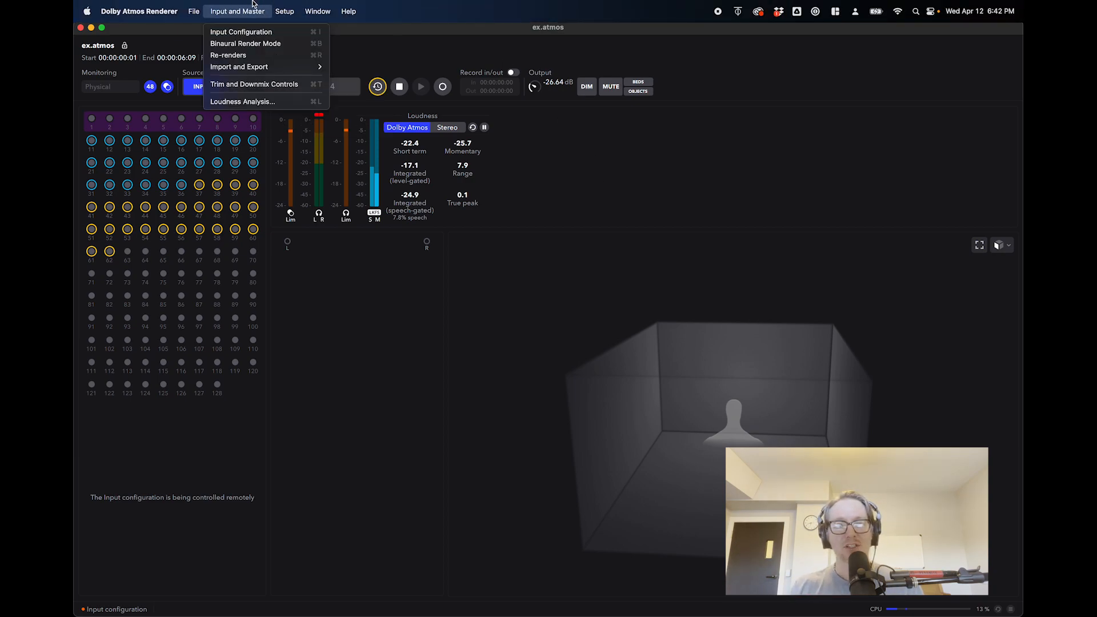
left_click(263, 85)
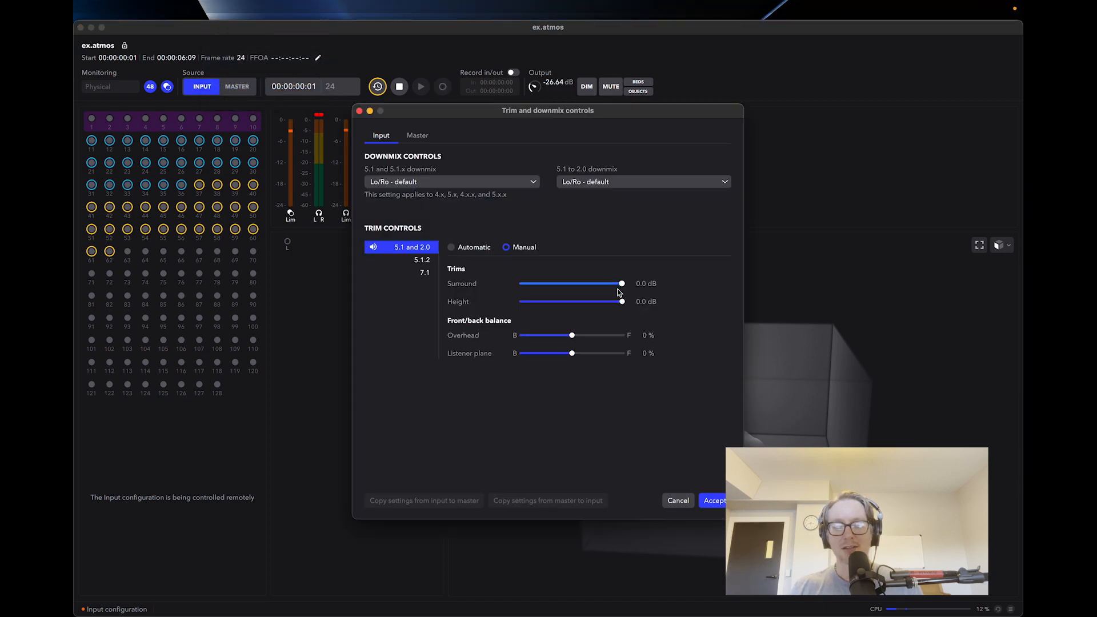
left_click_drag(619, 286, 646, 293)
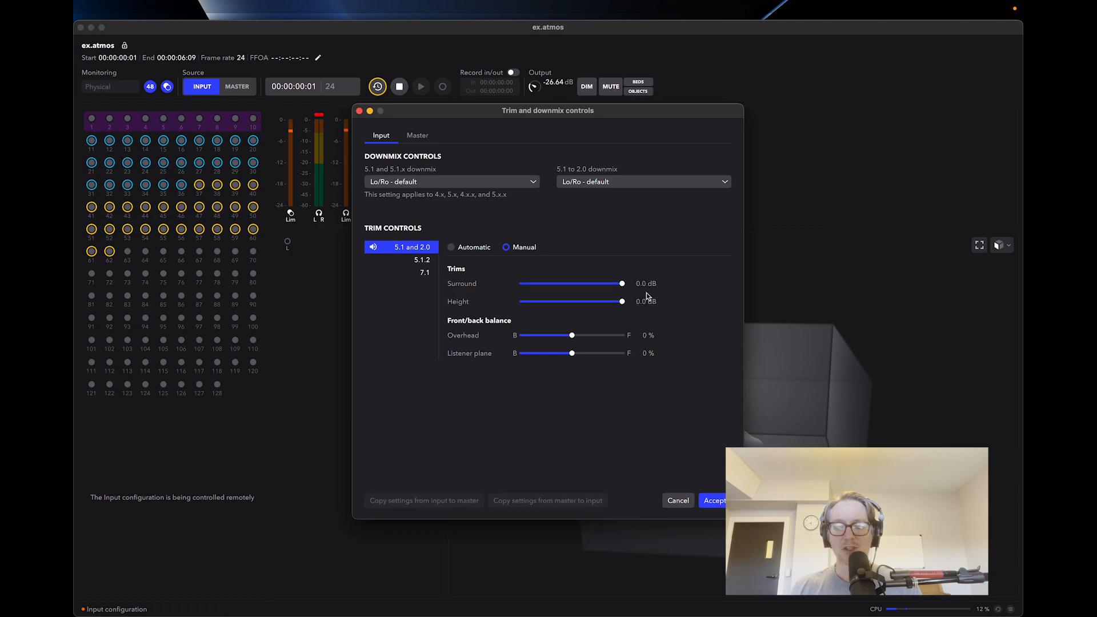
left_click(714, 500)
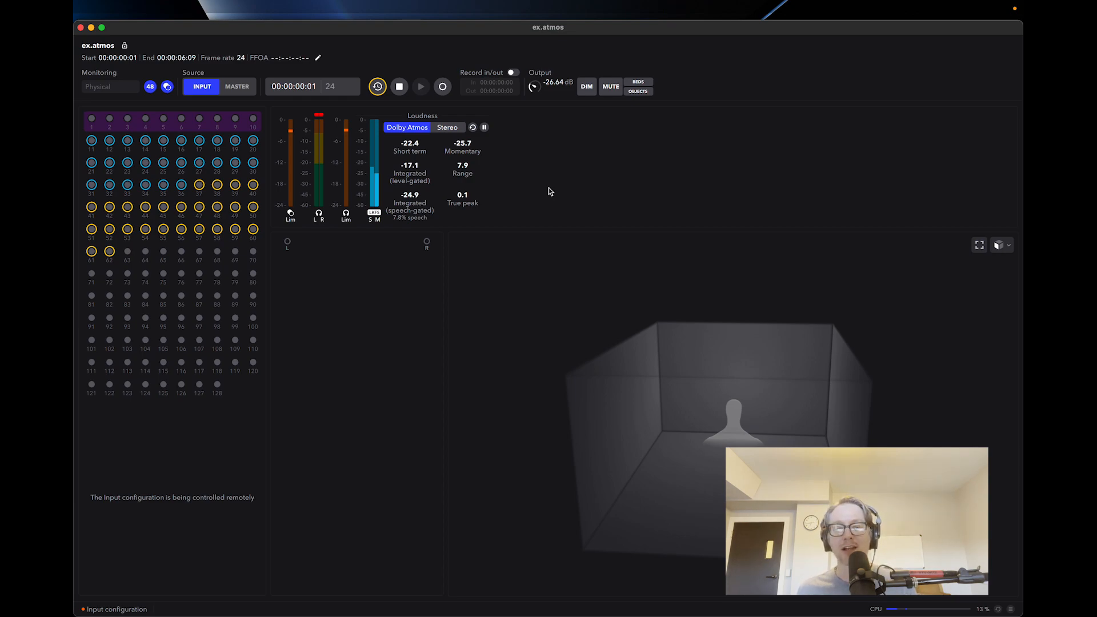
scroll(533, 85, "up", 5)
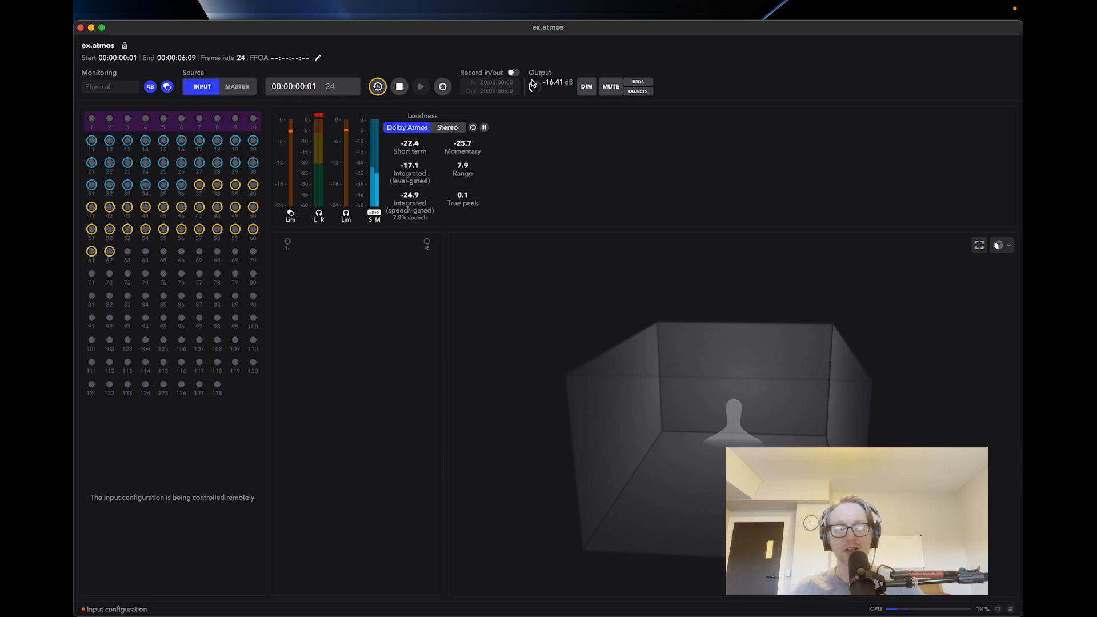
Switch to the Ableton/Dolby Atmos Tool in the browser, start over and read the privacy notice on the upload page.
key("super+Tab")
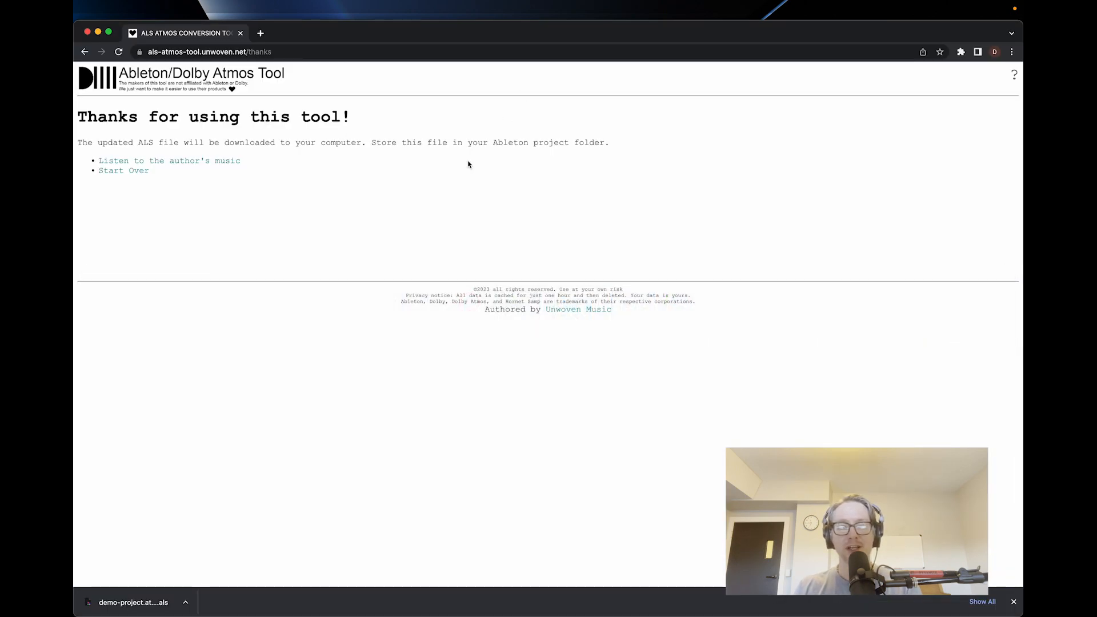
left_click(143, 172)
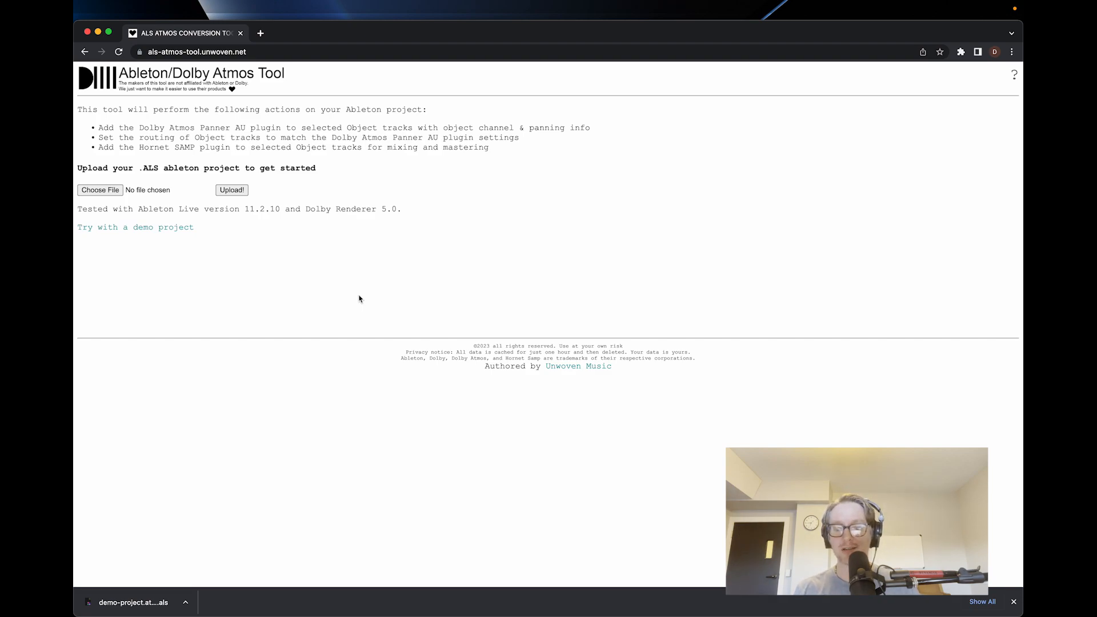
left_click_drag(403, 353, 572, 353)
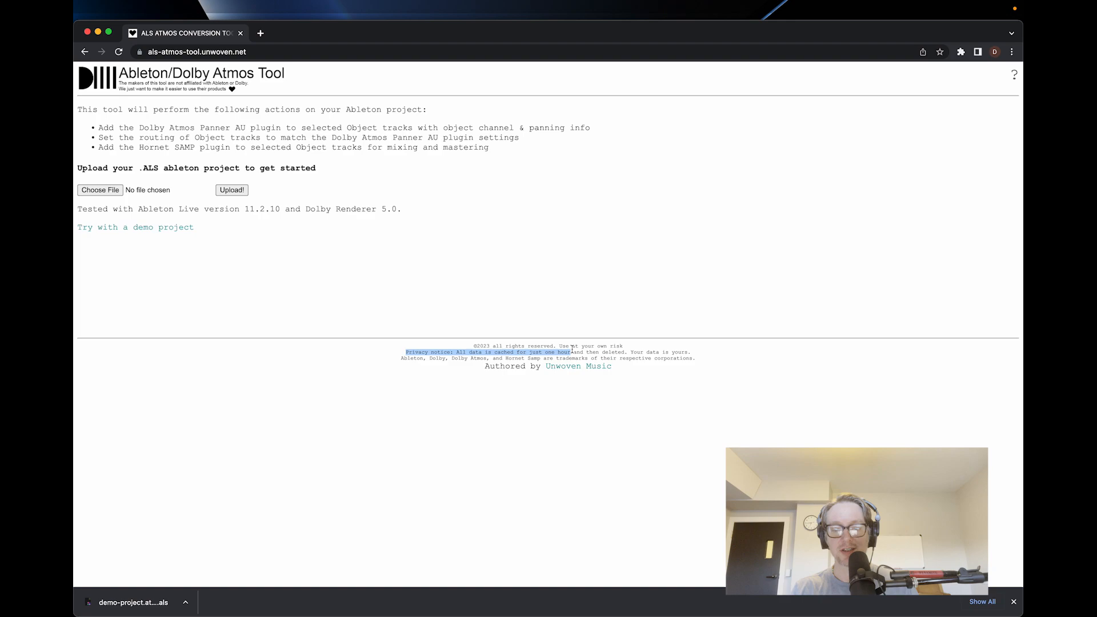
left_click(618, 458)
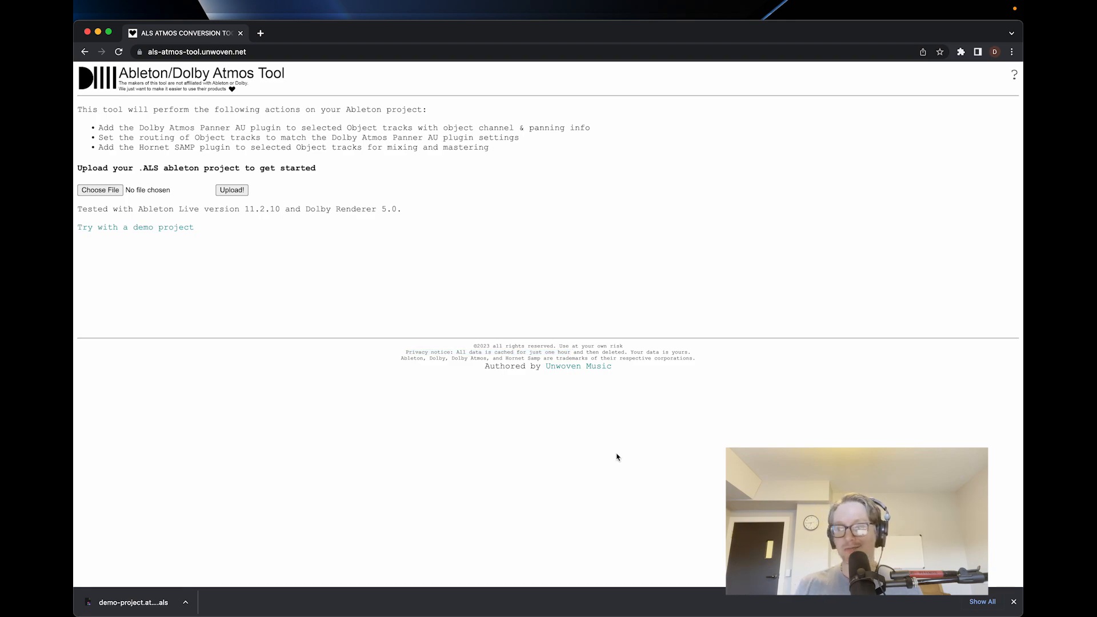